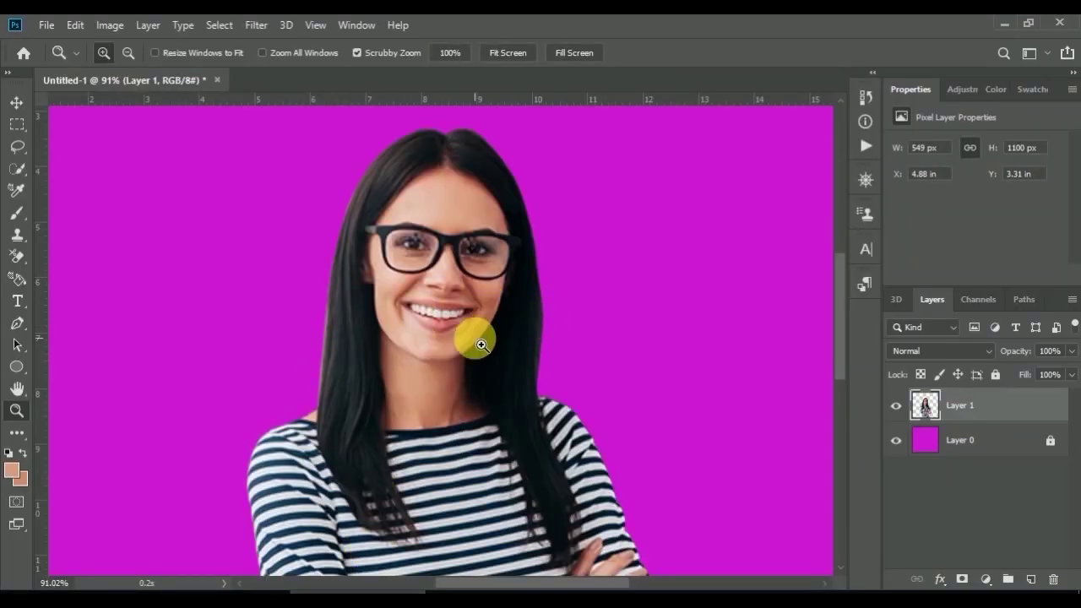
# - Convert the portrait layer to a smart object and duplicate it
pyautogui.scroll(1, 477, 343)
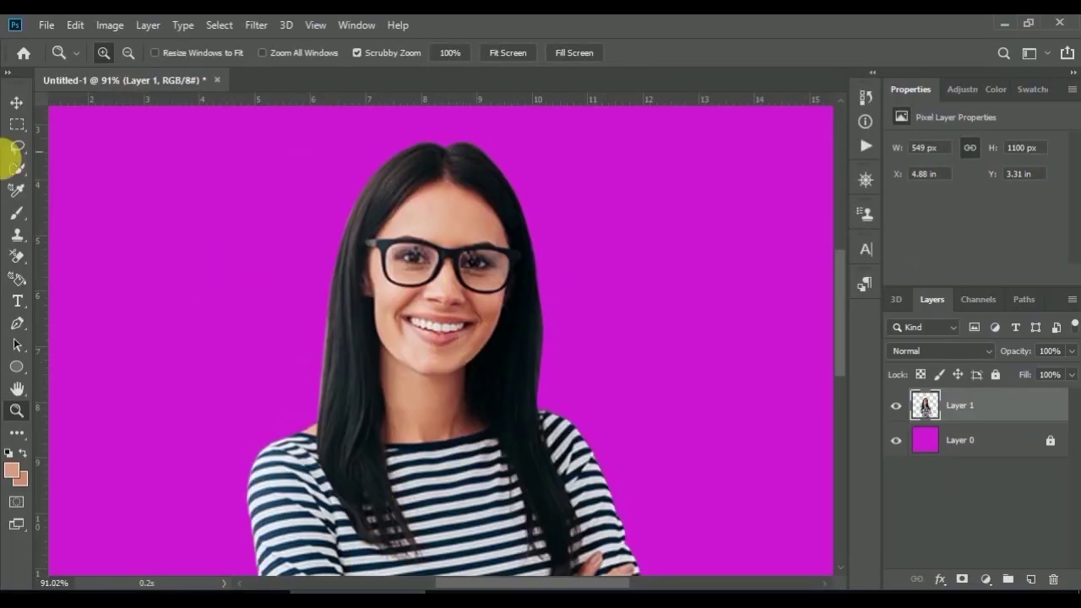
pyautogui.click(16, 102)
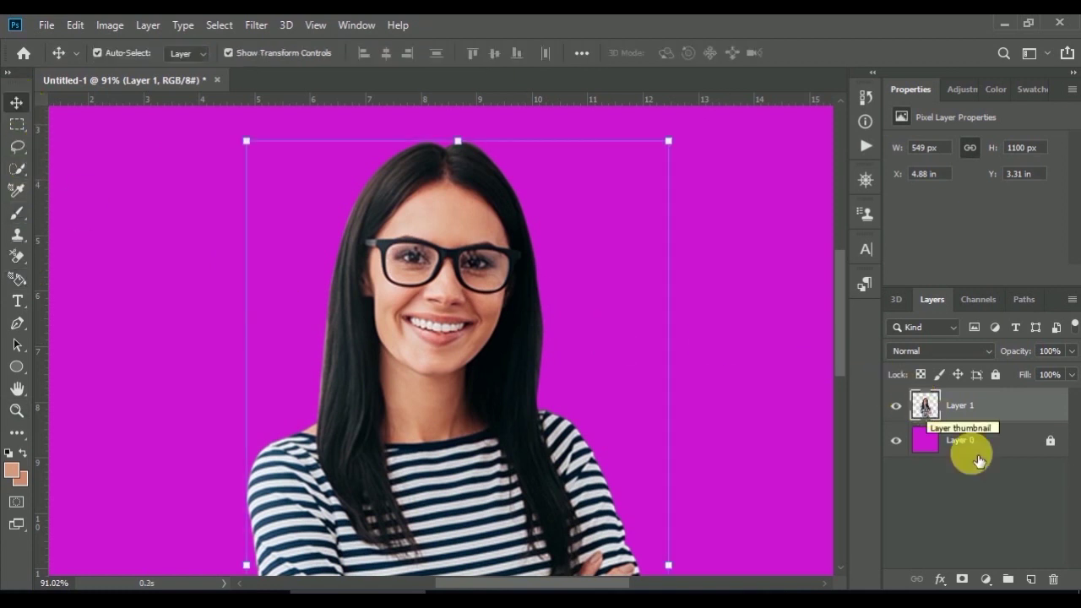
pyautogui.rightClick(984, 411)
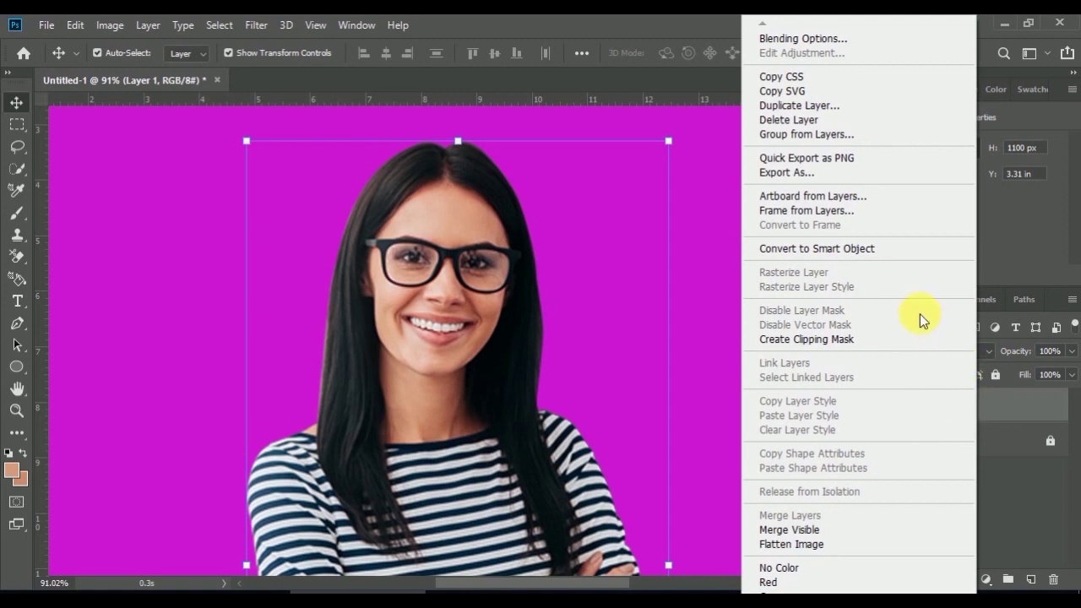
pyautogui.click(883, 249)
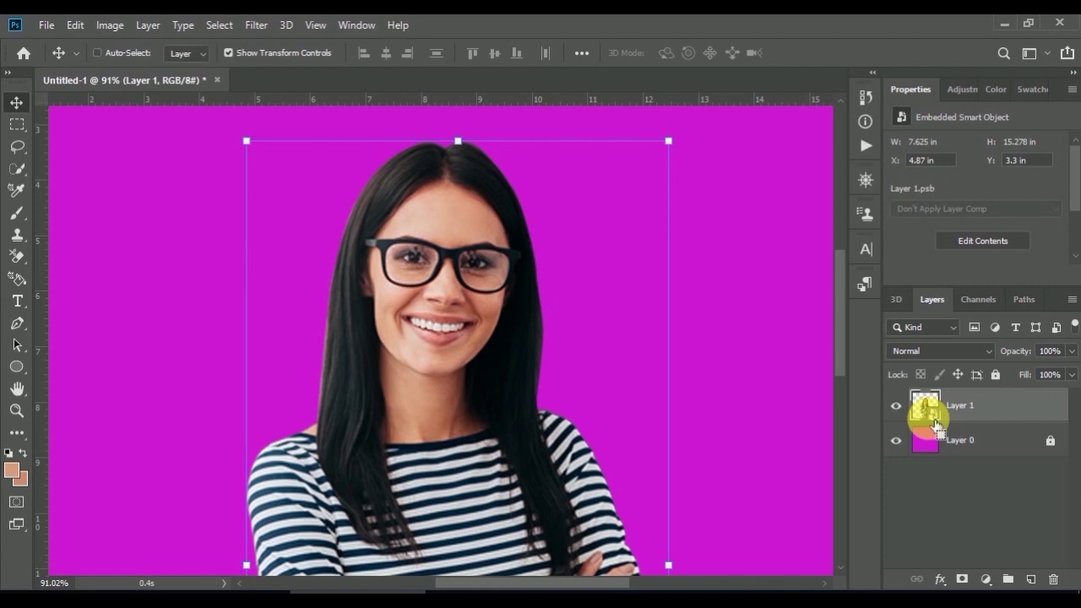
pyautogui.moveTo(936, 423); pyautogui.dragTo(933, 414)
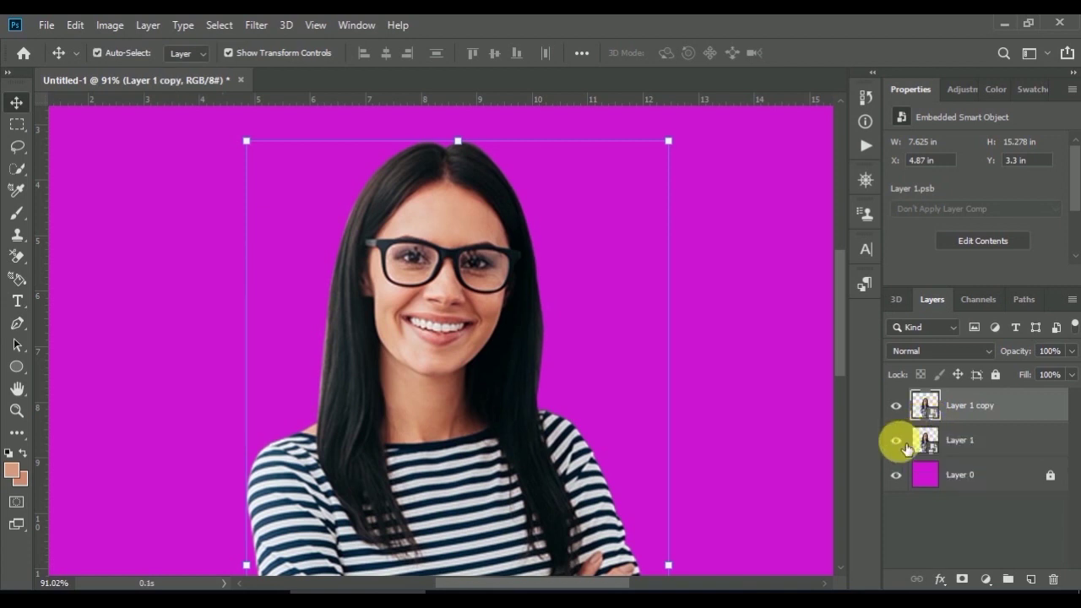
# - Rename the original portrait layer to 'MAIN LEYE'
pyautogui.doubleClick(976, 446)
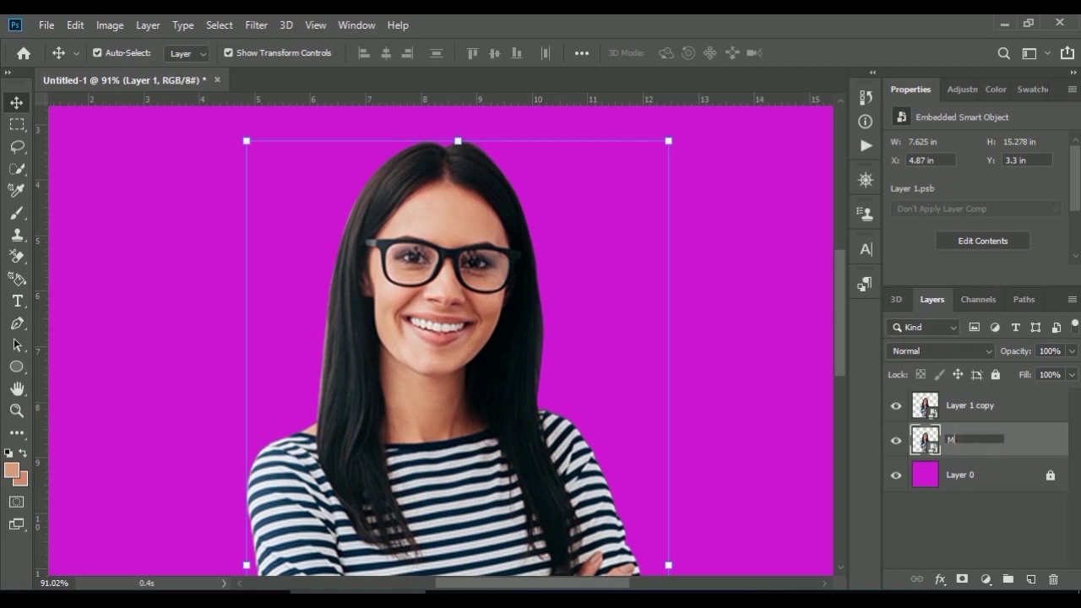
pyautogui.write('MAIN')
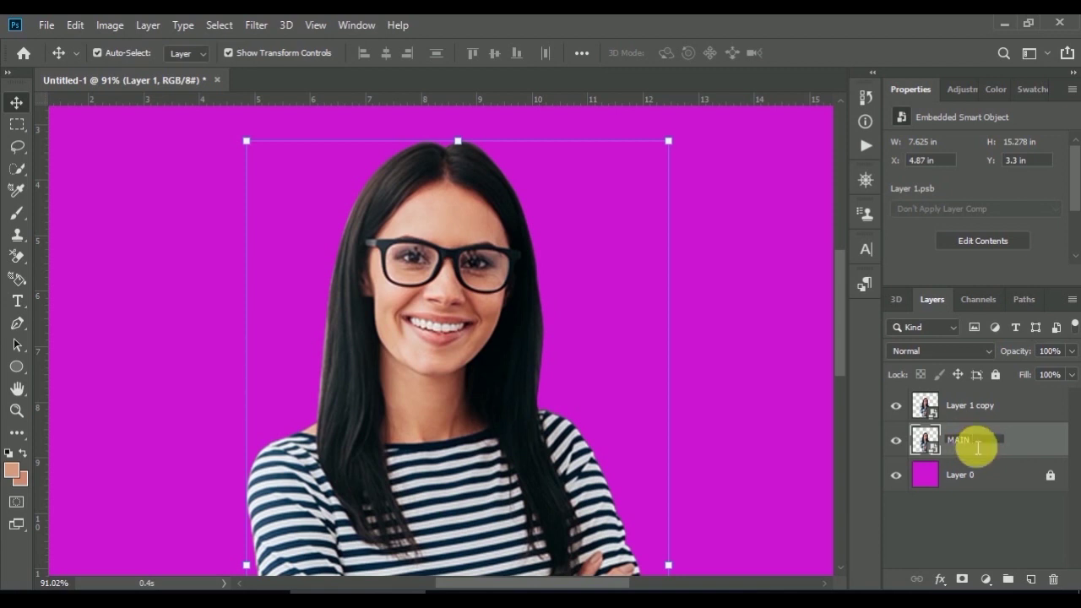
pyautogui.write(' LA')
pyautogui.write('YE')
pyautogui.press('Return')
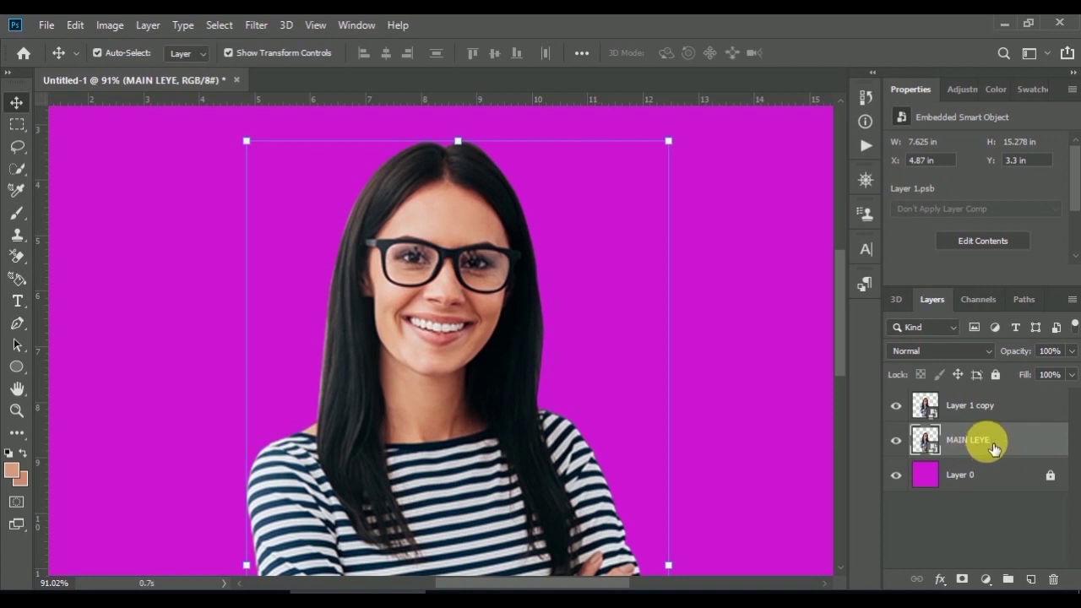
pyautogui.doubleClick(993, 445)
# - Hide MAIN LEYE, rasterize Layer 1 copy into a pixel layer, and zoom in on the face
pyautogui.click(896, 441)
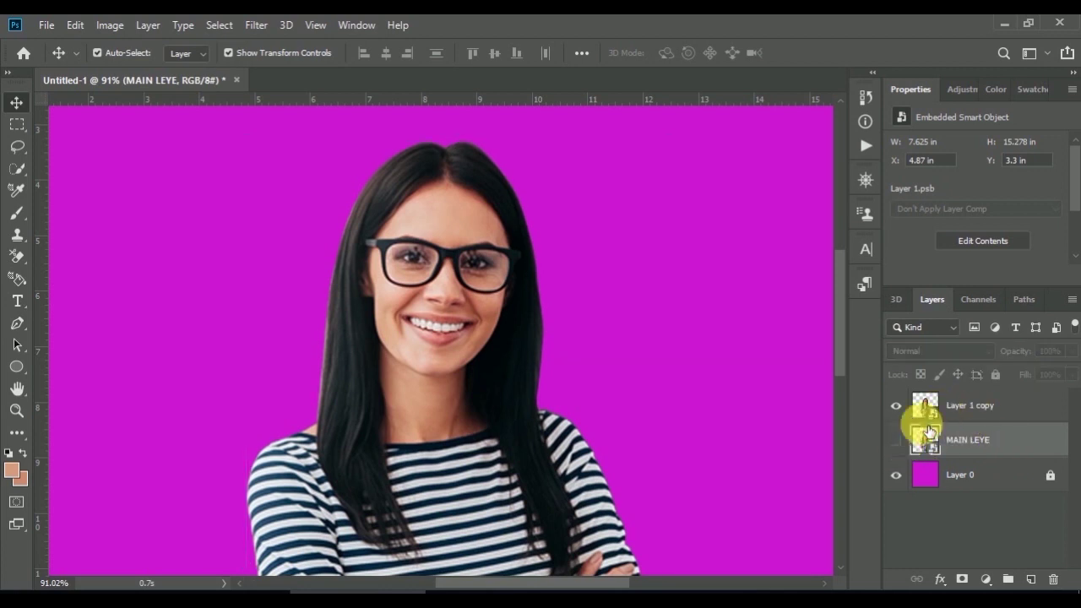
pyautogui.click(928, 407)
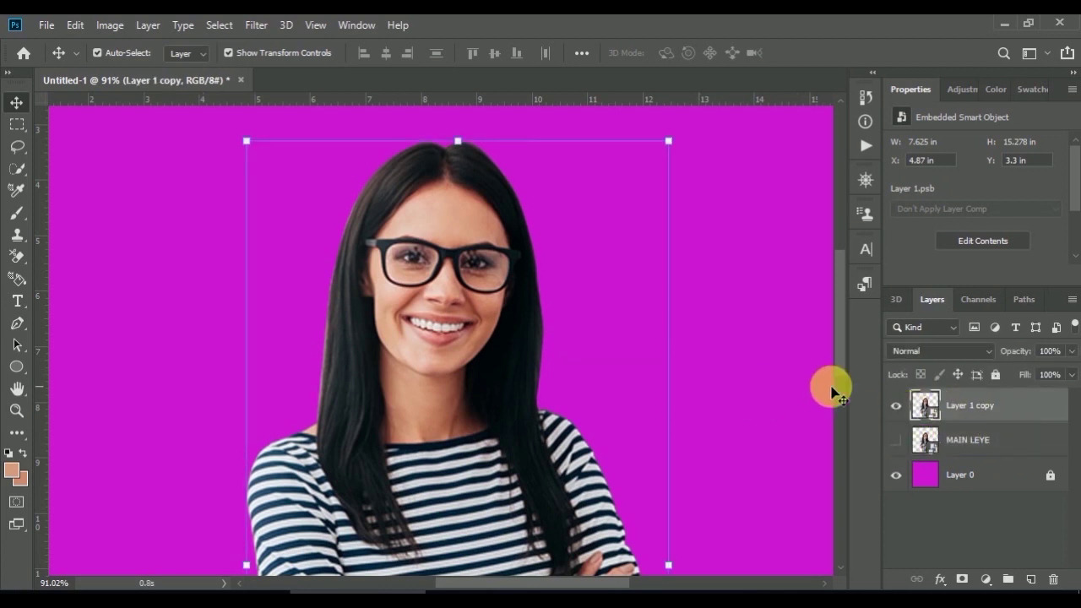
pyautogui.rightClick(977, 408)
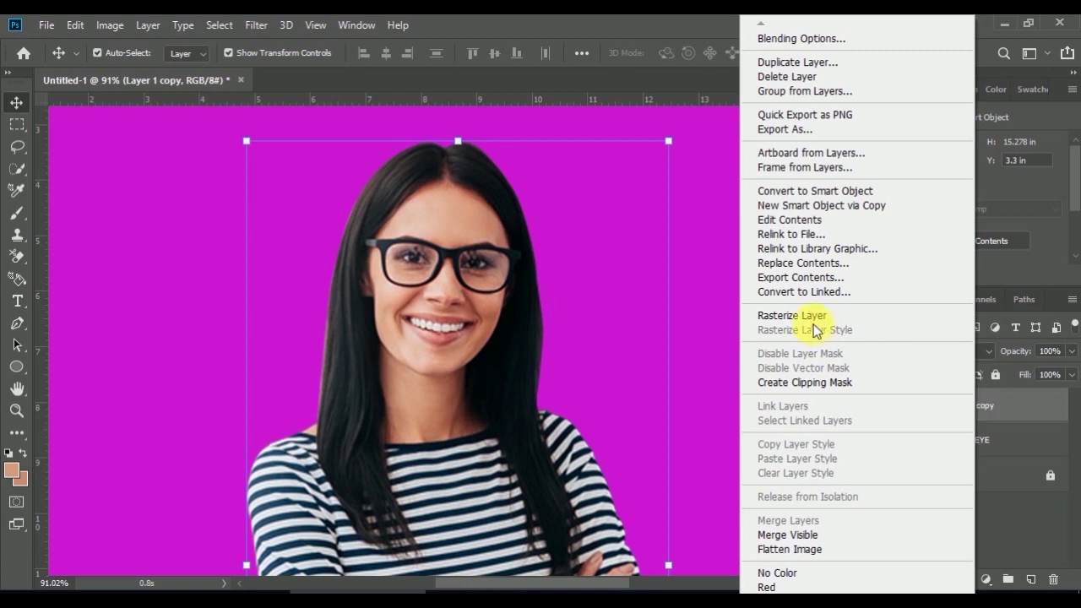
pyautogui.click(811, 317)
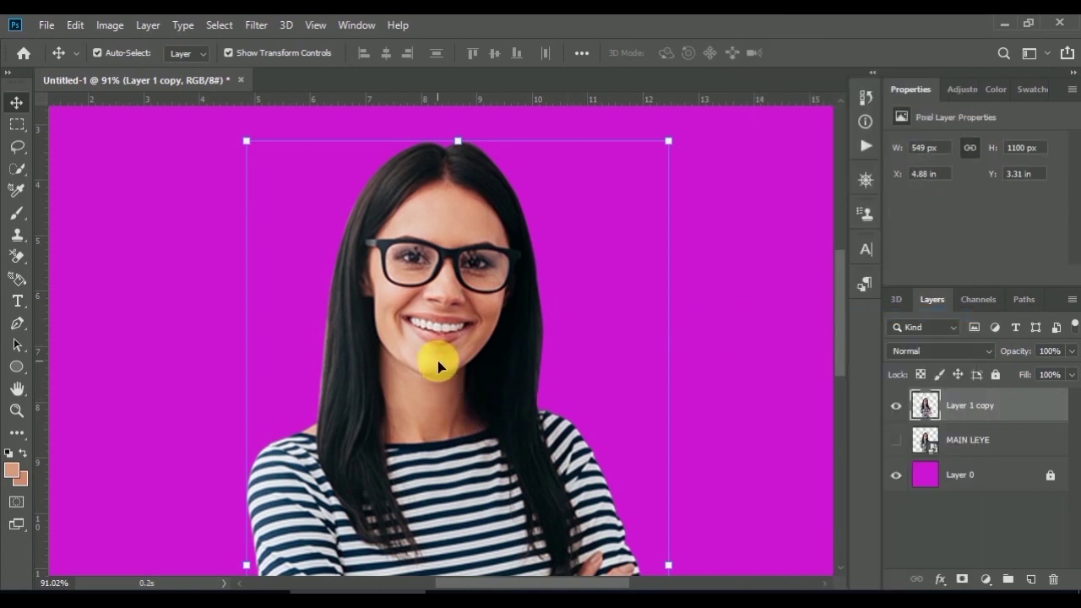
pyautogui.scroll(2, 436, 352)
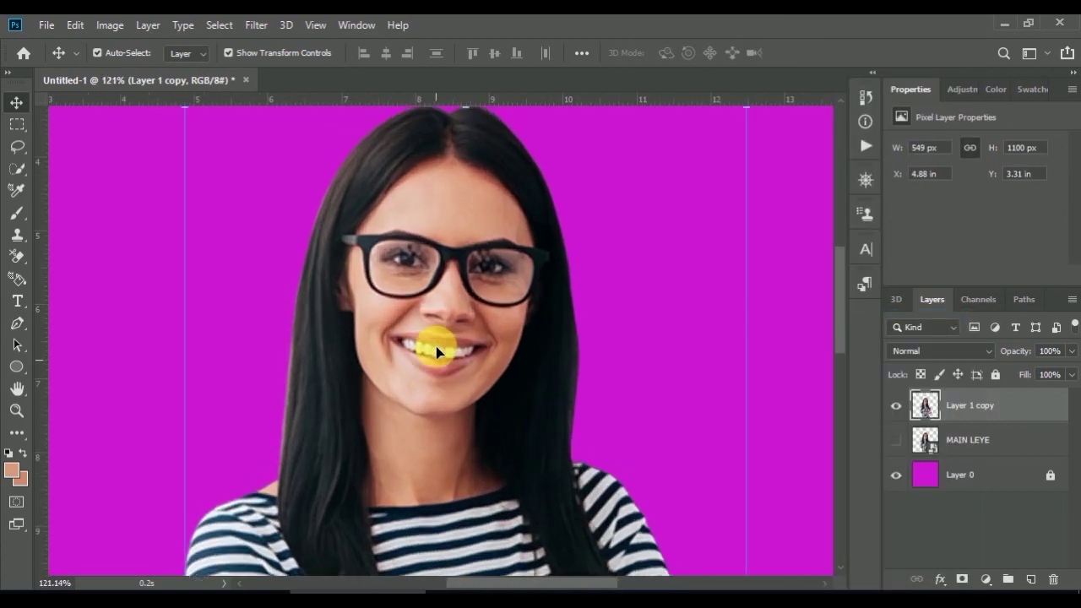
pyautogui.scroll(2, 436, 351)
pyautogui.scroll(2, 435, 352)
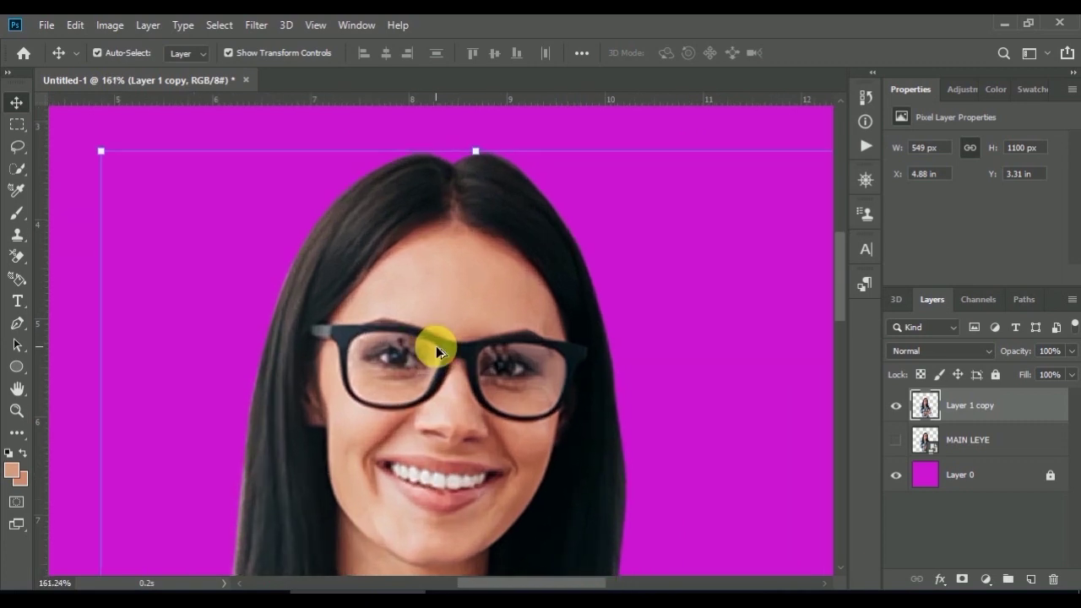
# - Draw a closed Pen path arching over the hair from left to right edge, and make it a selection
pyautogui.click(19, 325)
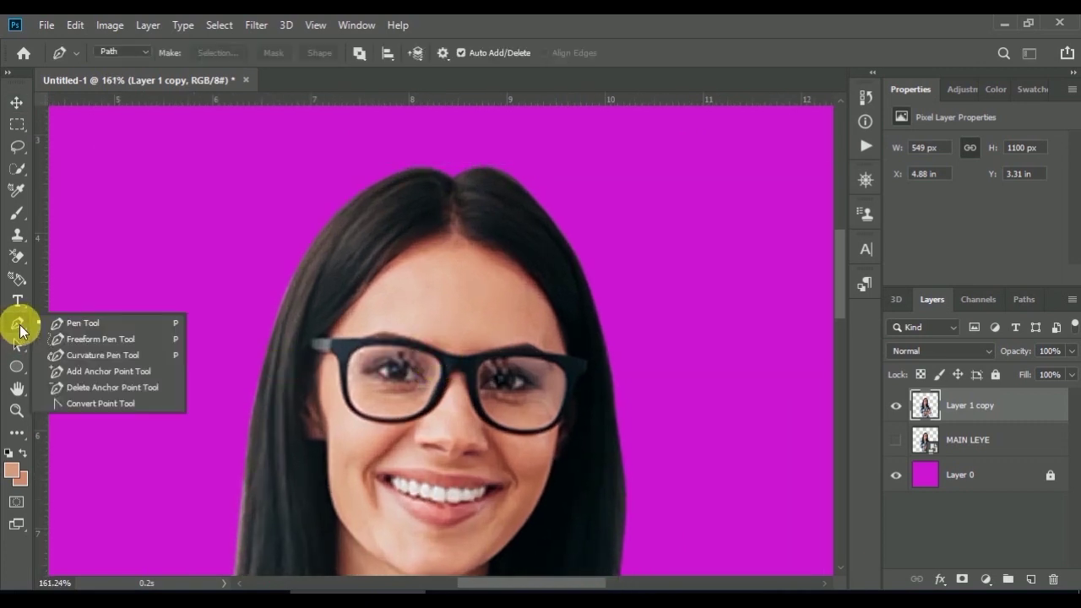
pyautogui.click(66, 324)
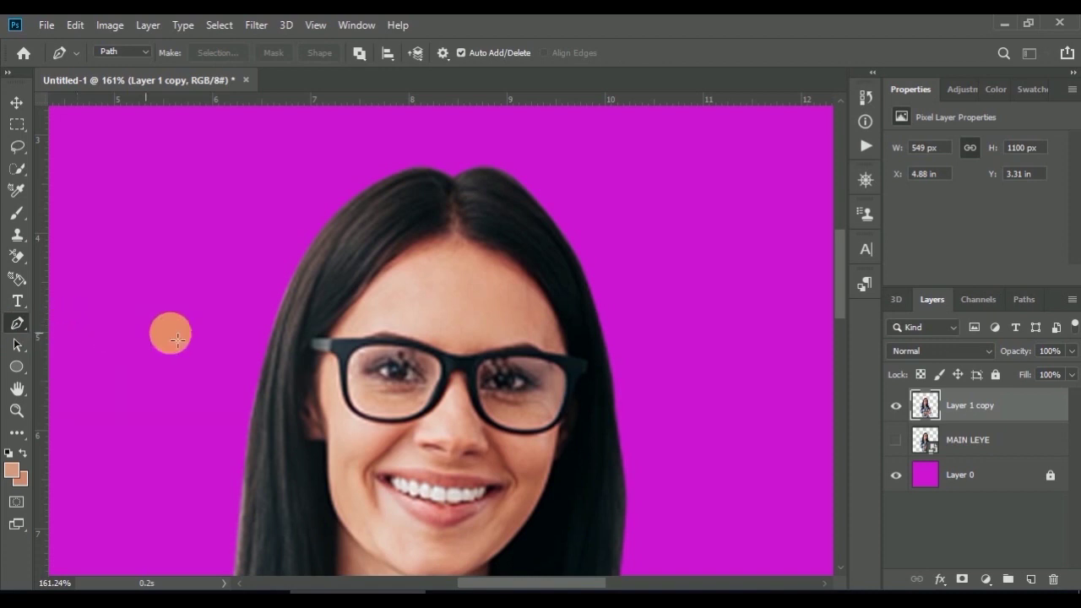
pyautogui.click(264, 363)
pyautogui.moveTo(264, 364); pyautogui.dragTo(265, 355)
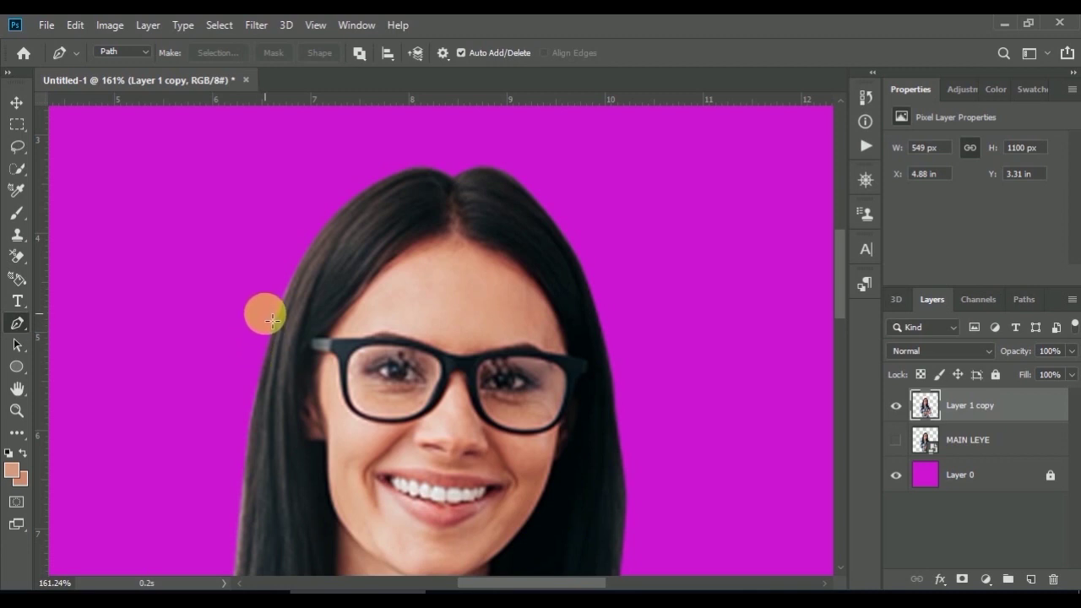
pyautogui.click(262, 327)
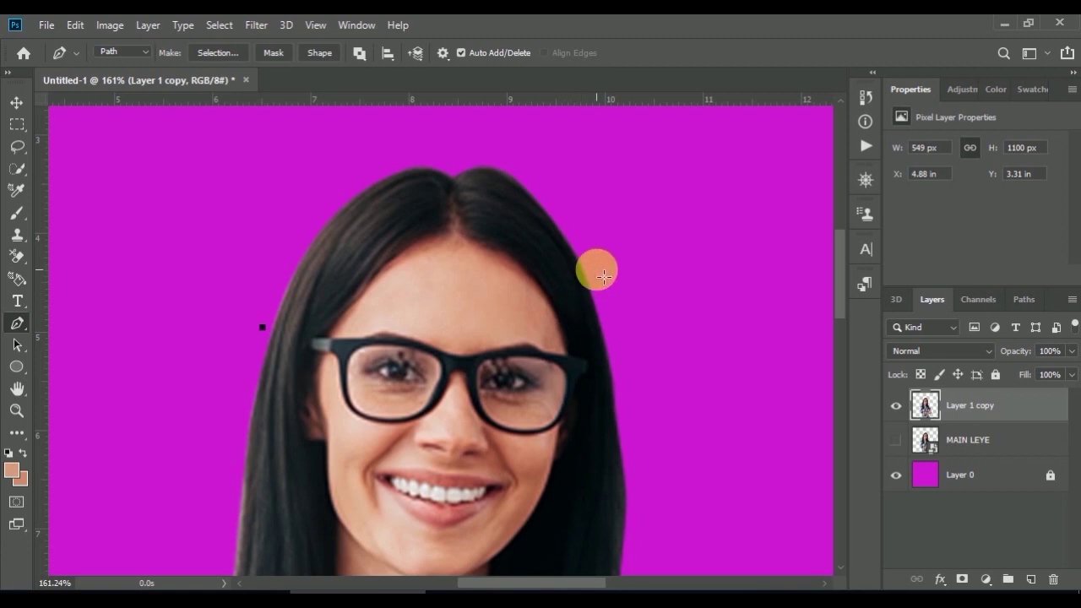
pyautogui.moveTo(601, 278); pyautogui.dragTo(732, 341)
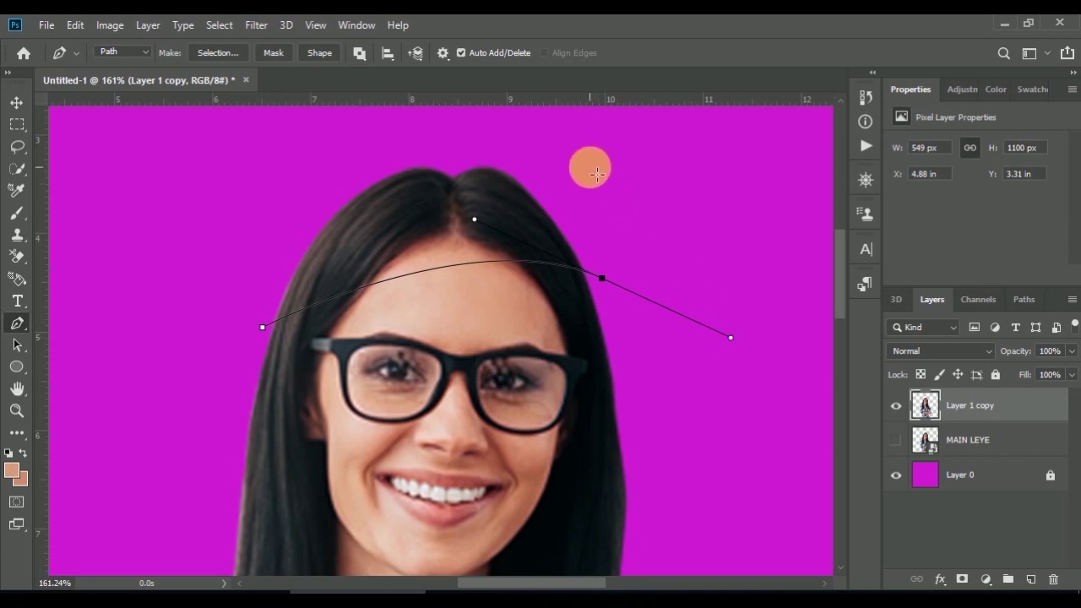
pyautogui.moveTo(590, 167); pyautogui.dragTo(558, 150)
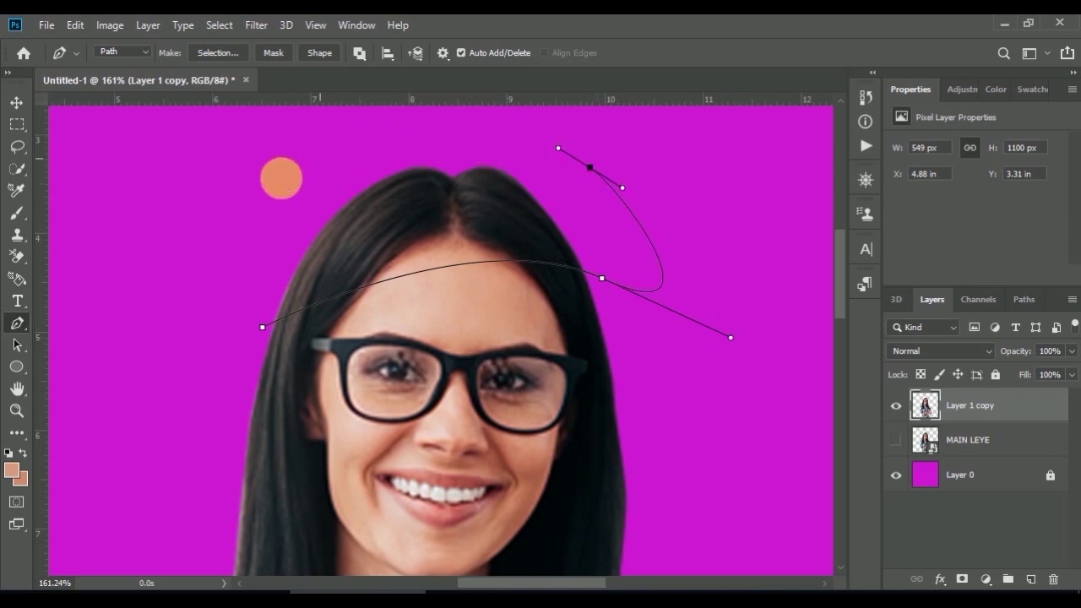
pyautogui.moveTo(332, 155); pyautogui.dragTo(251, 203)
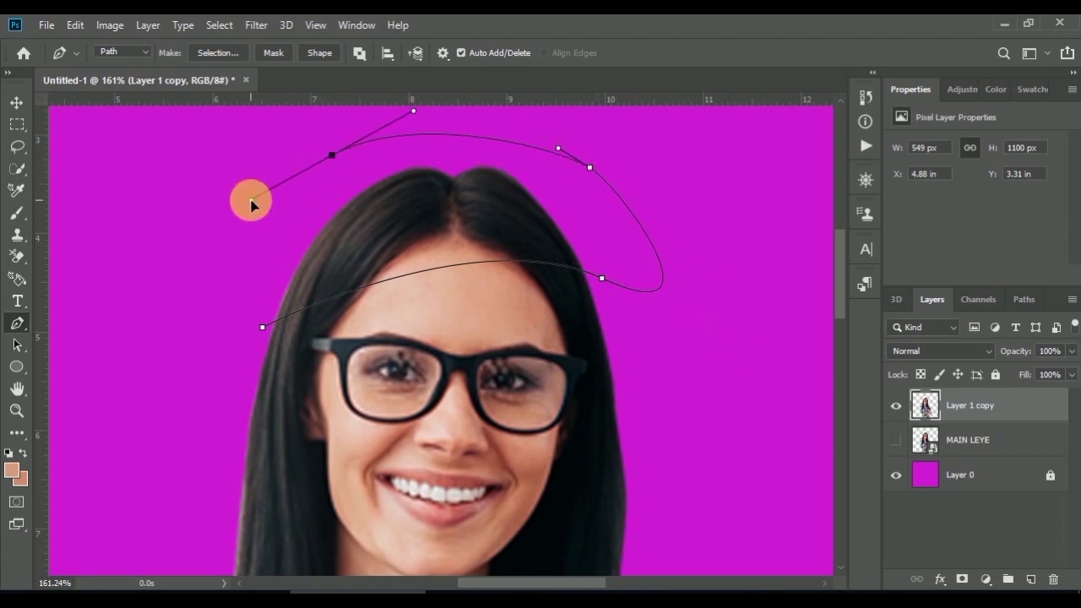
pyautogui.click(262, 328)
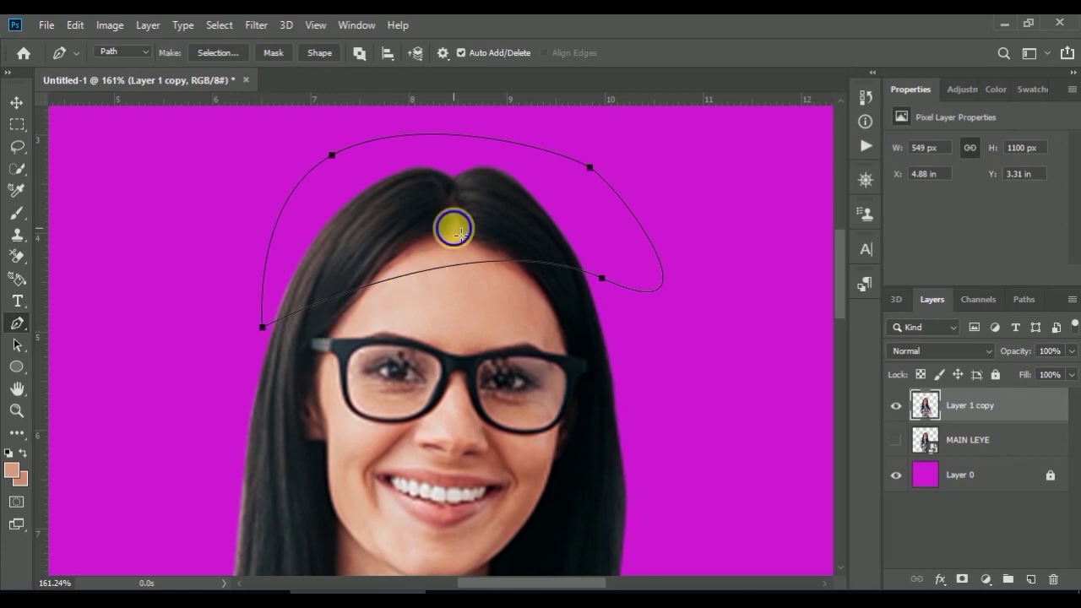
pyautogui.rightClick(453, 228)
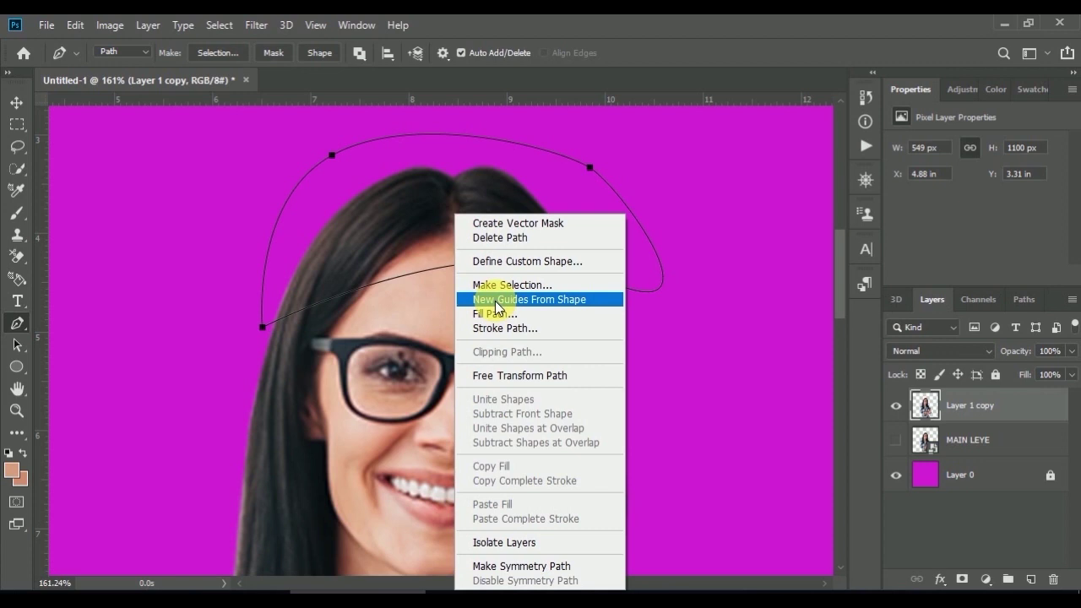
pyautogui.click(369, 207)
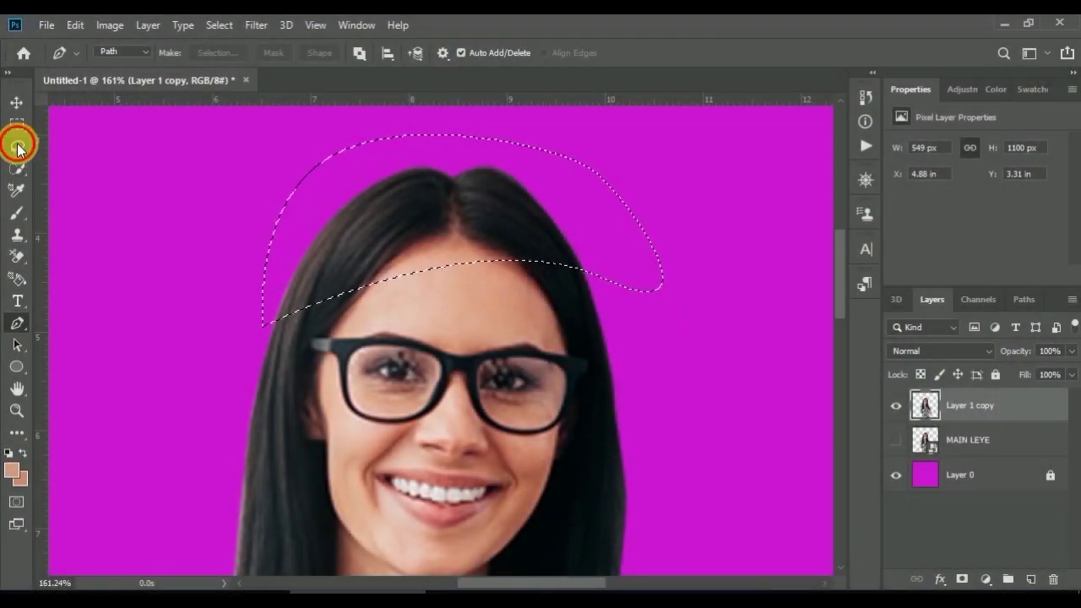
# - Cut the arc strip onto a new Layer 1 and move it up, exposing a magenta band across the forehead
pyautogui.click(17, 145)
pyautogui.rightClick(525, 218)
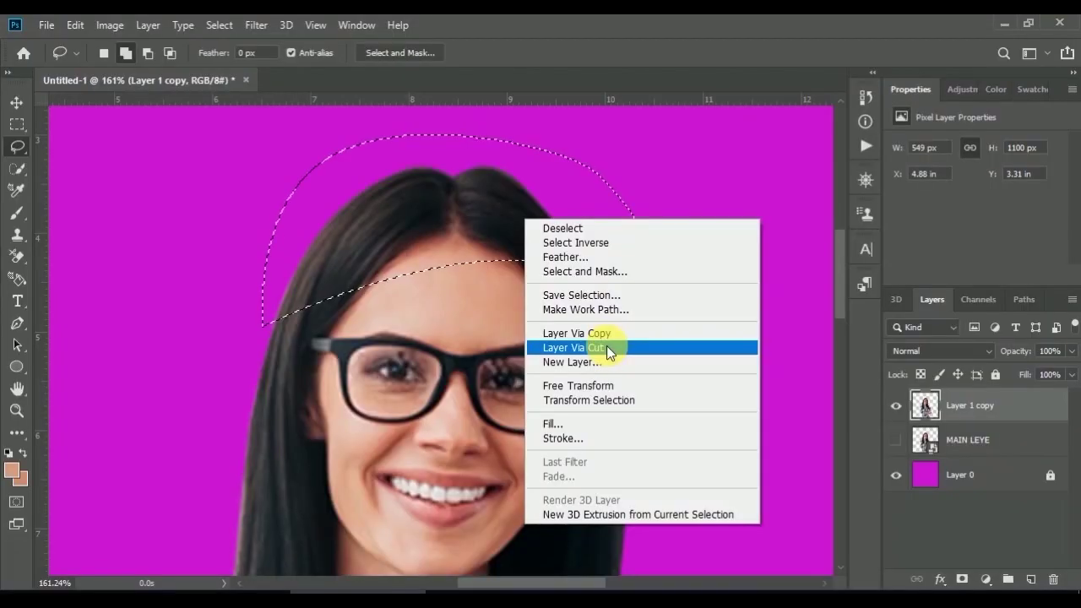
pyautogui.click(606, 348)
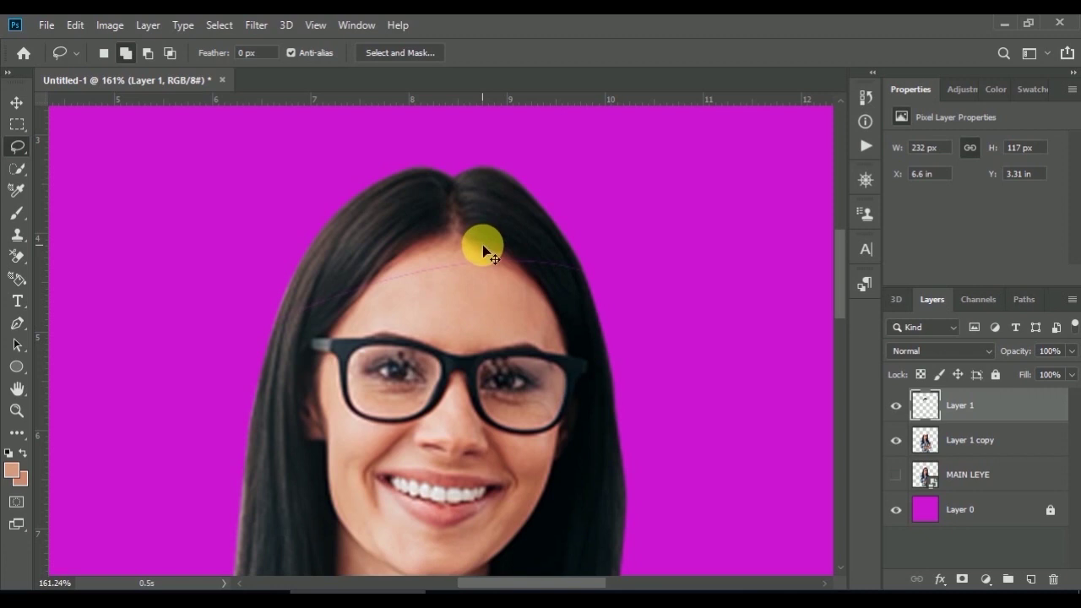
pyautogui.moveTo(483, 246); pyautogui.dragTo(479, 208)
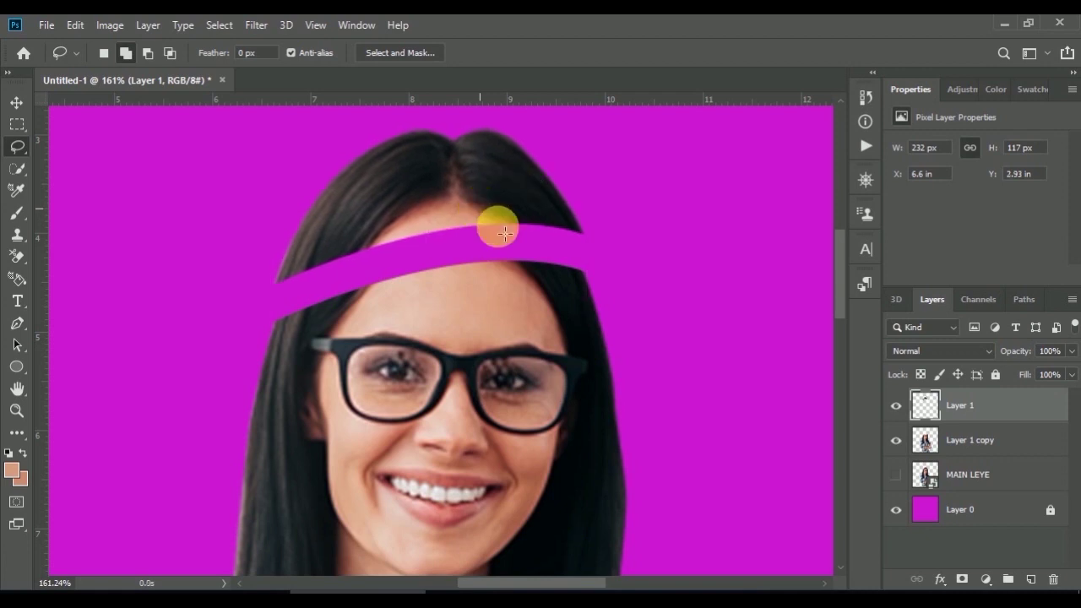
pyautogui.scroll(2, 490, 241)
pyautogui.moveTo(447, 229); pyautogui.dragTo(439, 197)
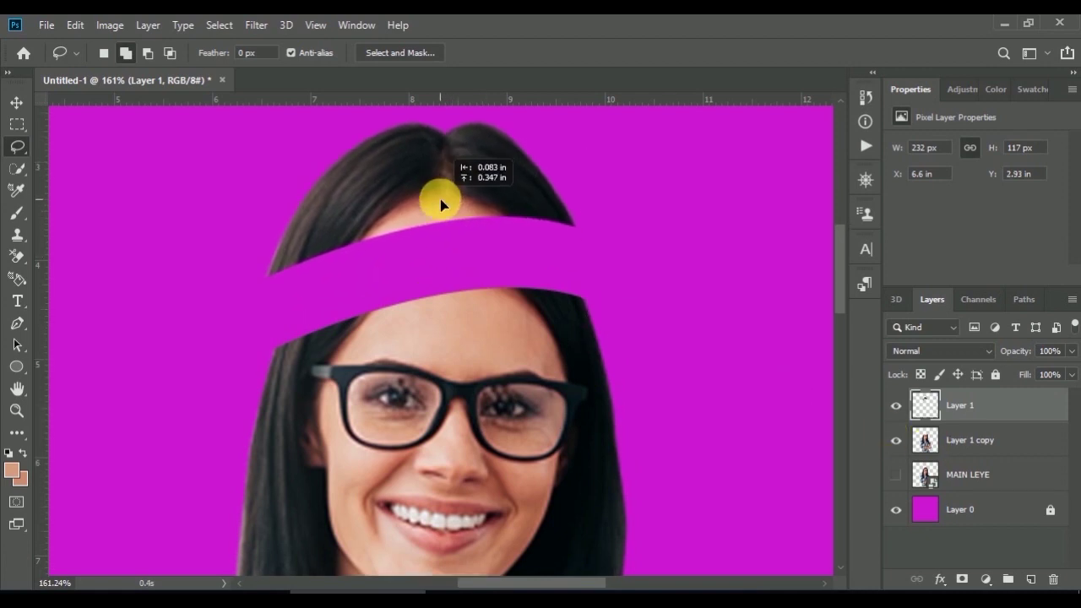
pyautogui.scroll(-4, 454, 290)
pyautogui.scroll(-2, 454, 290)
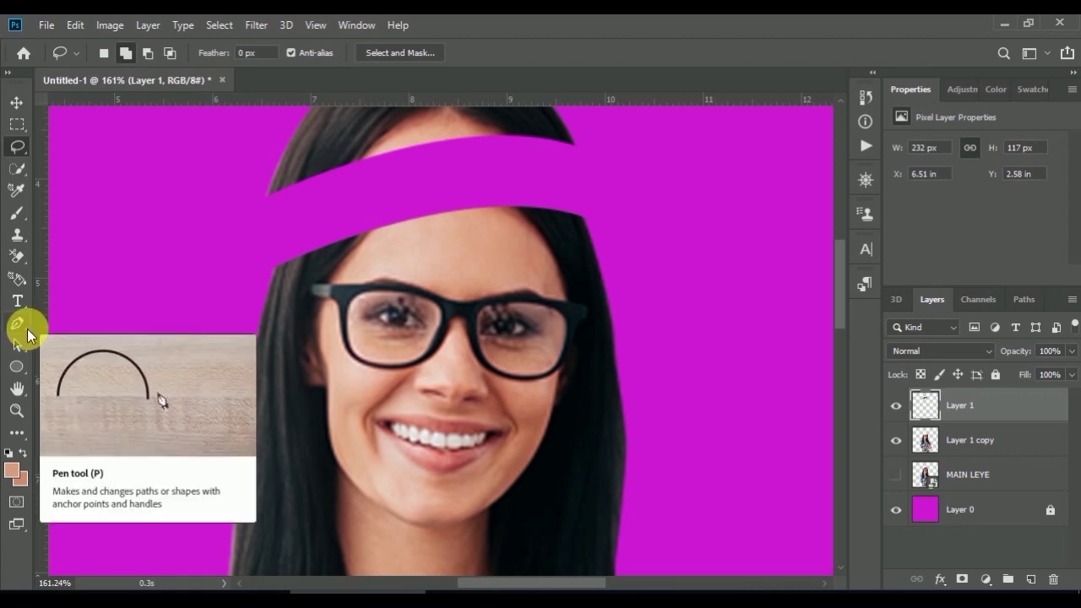
# - Draw a closed Pen path for a strip across the brows and convert it to a selection
pyautogui.click(26, 327)
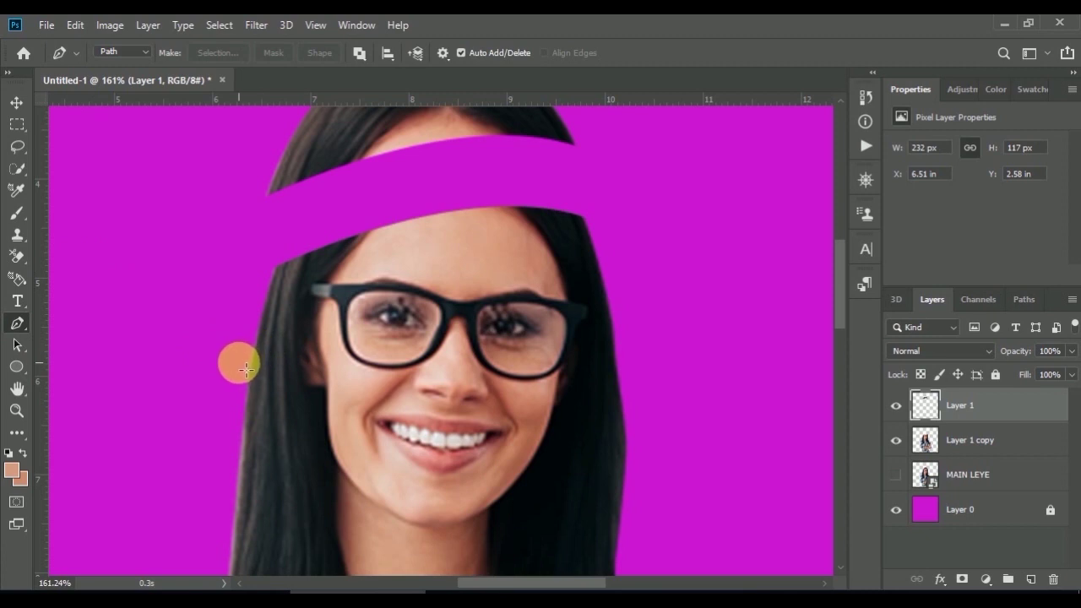
pyautogui.click(239, 361)
pyautogui.moveTo(609, 283); pyautogui.dragTo(700, 343)
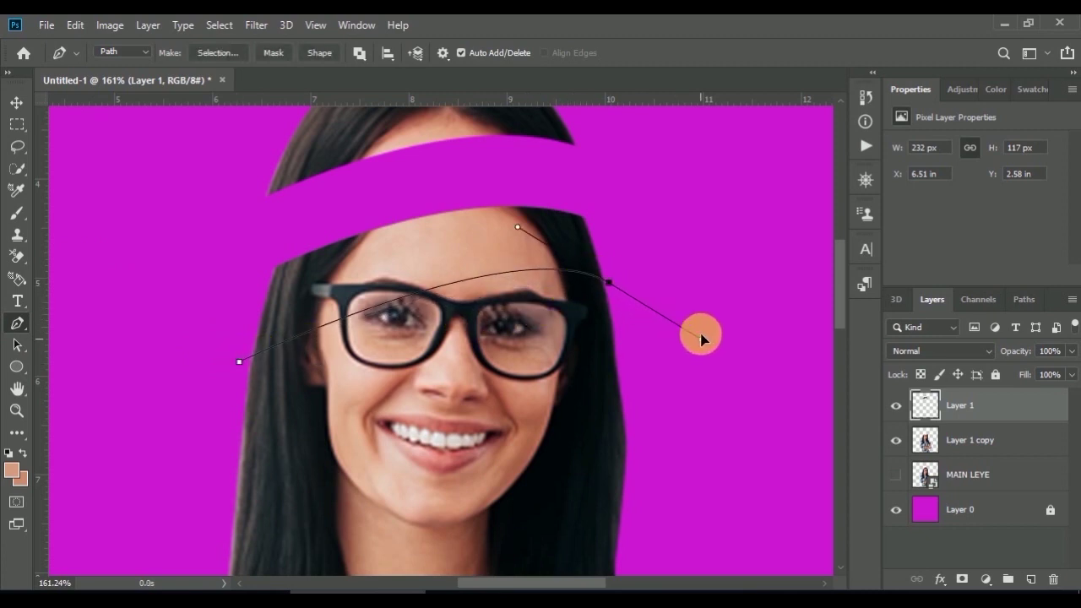
pyautogui.moveTo(590, 183); pyautogui.dragTo(569, 174)
pyautogui.click(363, 199)
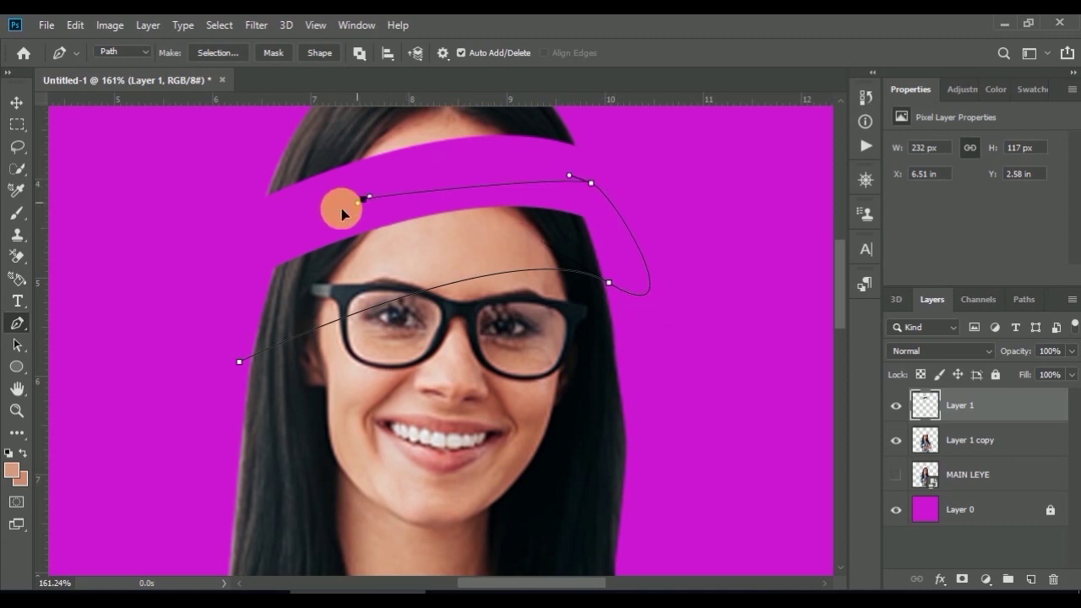
pyautogui.click(273, 245)
pyautogui.click(241, 286)
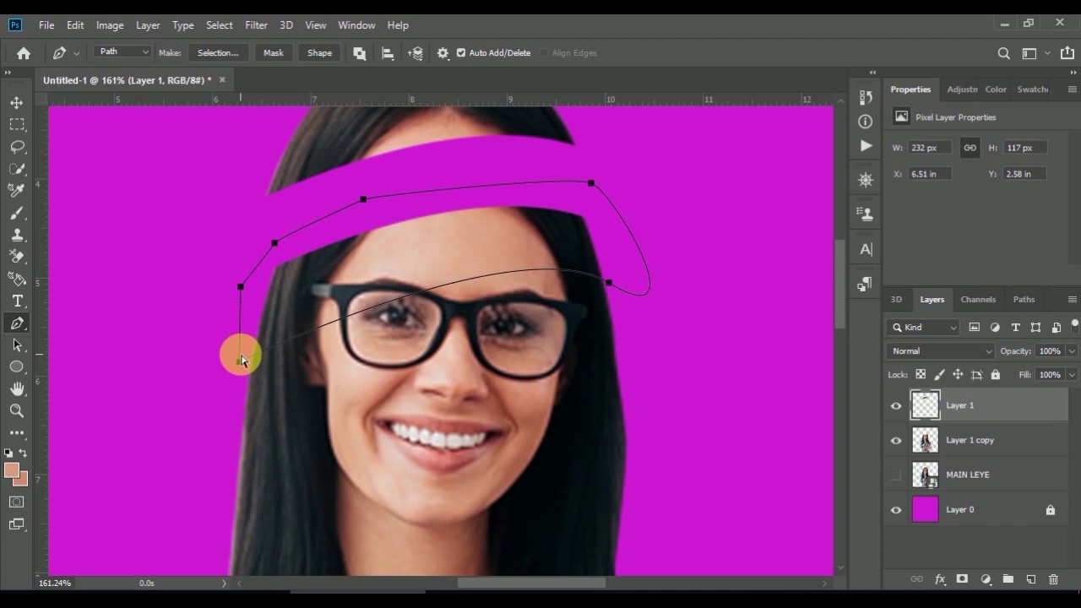
pyautogui.hotkey('ctrl', 'Return')
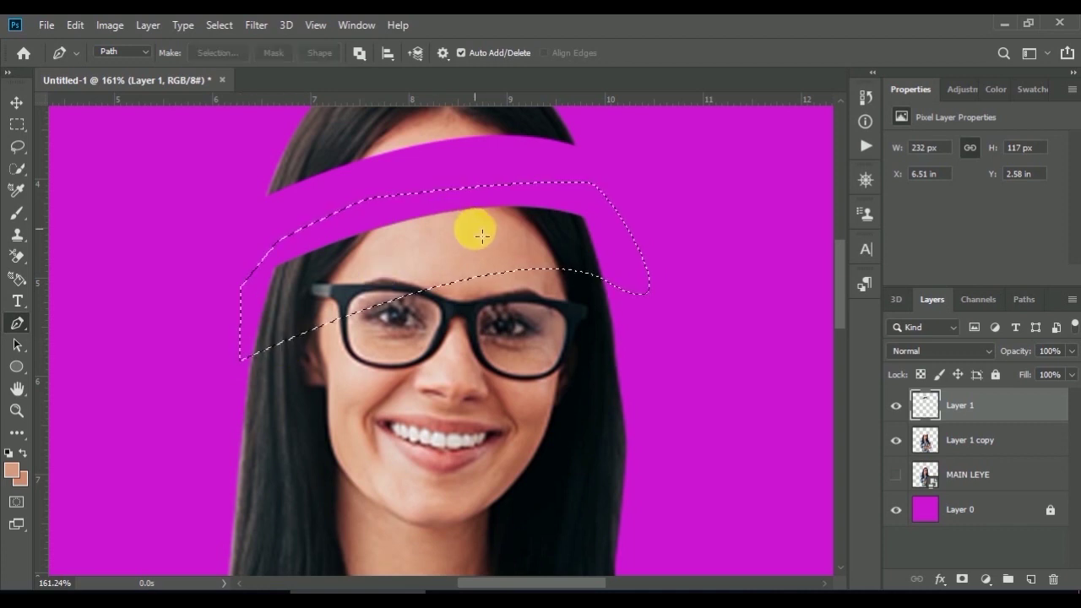
# - Cut the selected strip from Layer 1 copy onto a new Layer 2
pyautogui.press('l')
pyautogui.rightClick(489, 228)
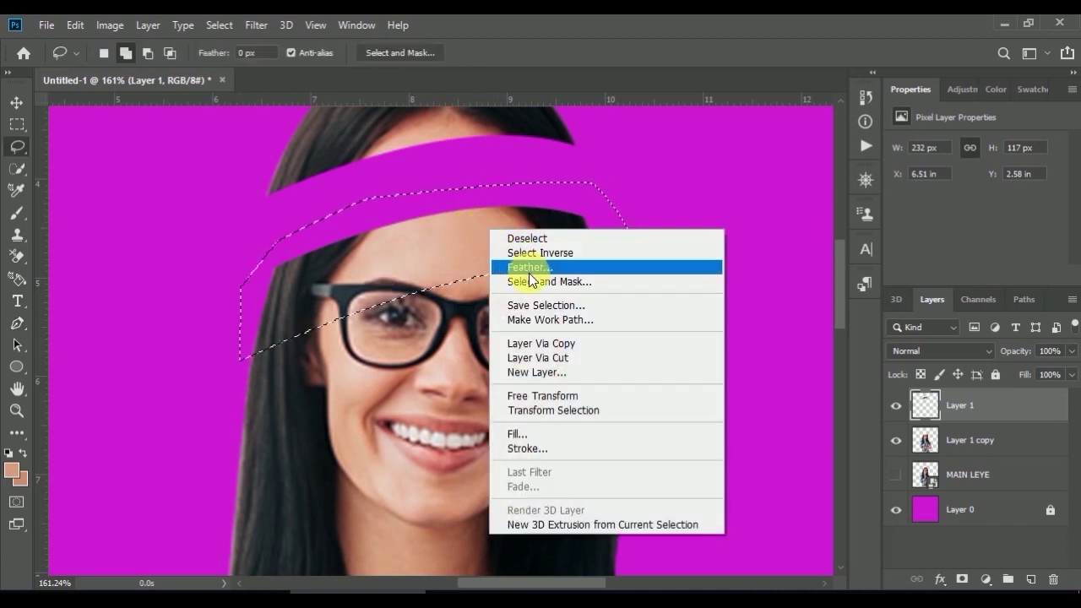
pyautogui.click(565, 358)
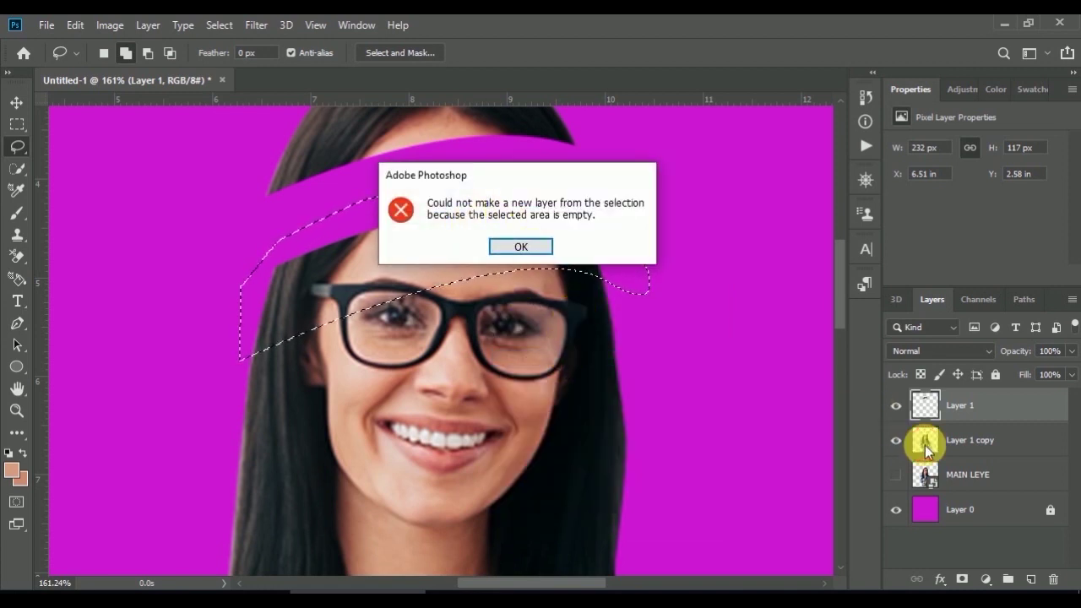
pyautogui.click(499, 246)
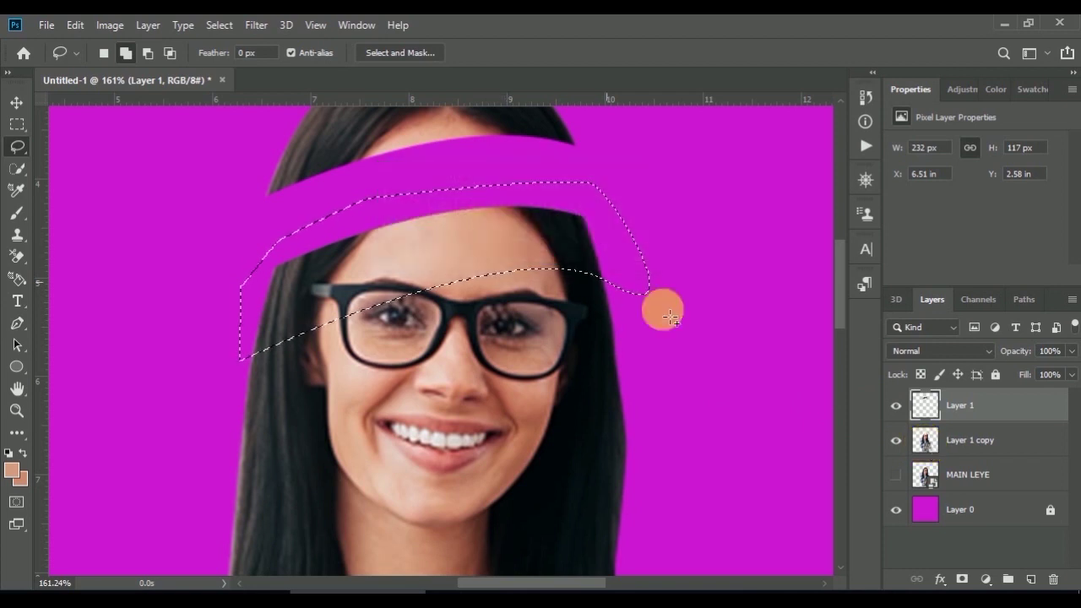
pyautogui.click(922, 441)
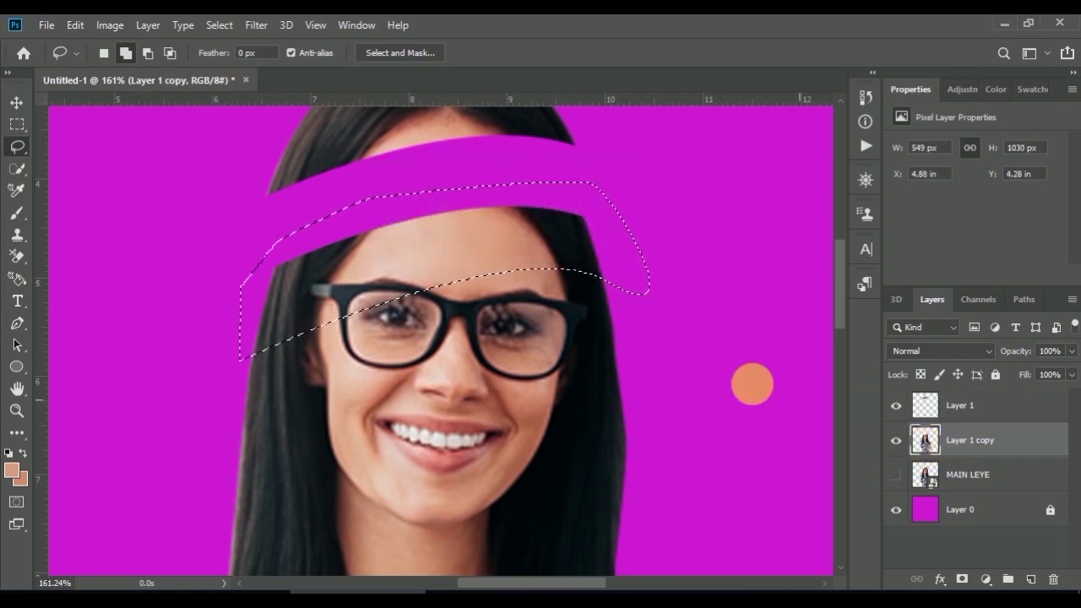
pyautogui.rightClick(494, 229)
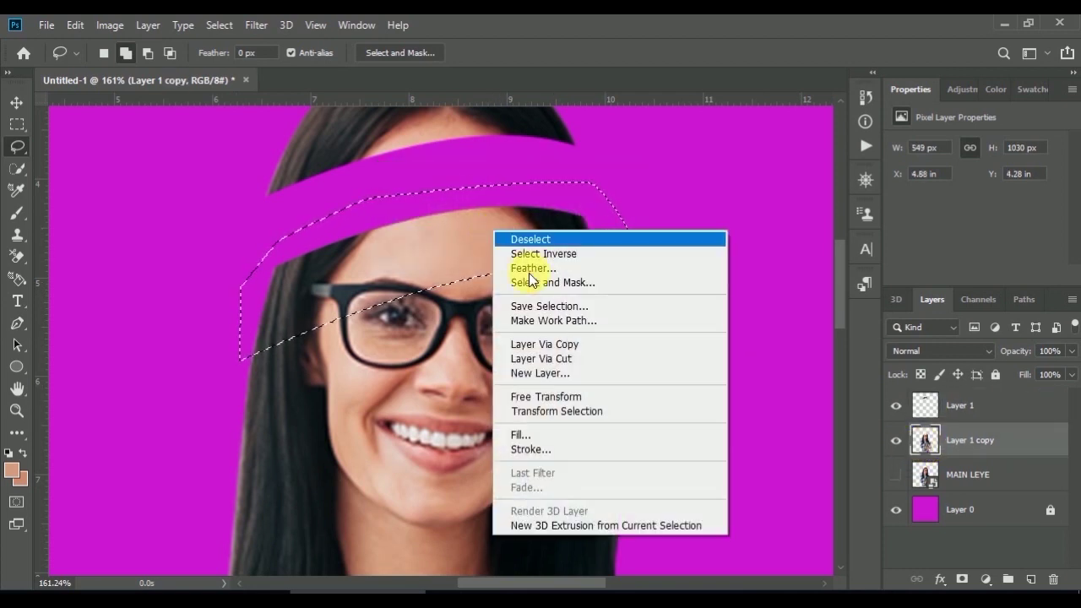
pyautogui.click(579, 358)
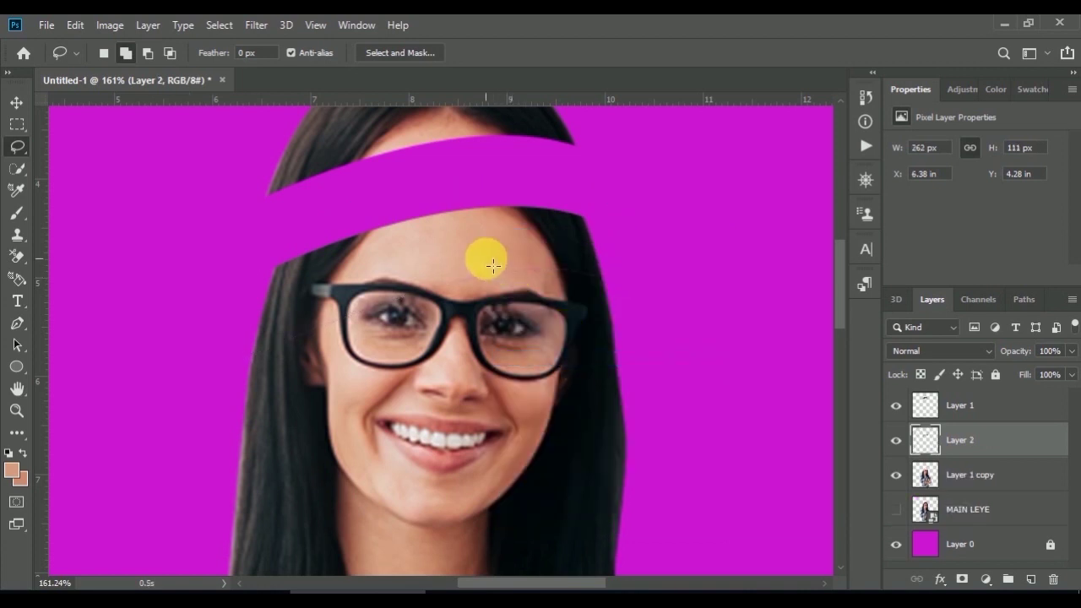
# - Drag Layer 2's strip upward to open a second magenta gap just above the glasses
pyautogui.moveTo(484, 246); pyautogui.dragTo(476, 212)
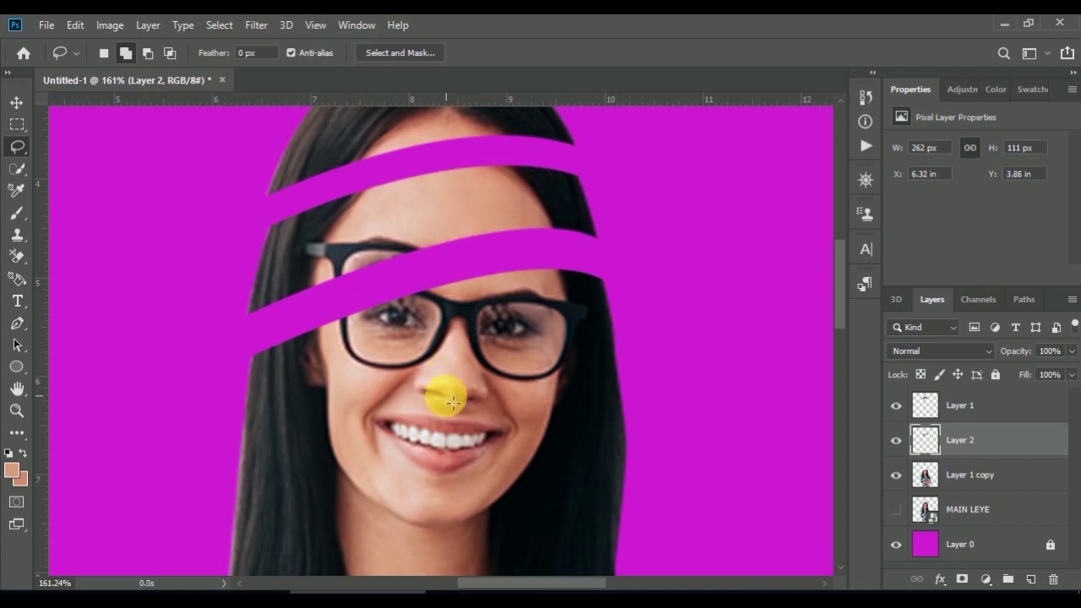
pyautogui.scroll(-2, 455, 403)
pyautogui.scroll(-1, 454, 403)
pyautogui.scroll(-1, 455, 397)
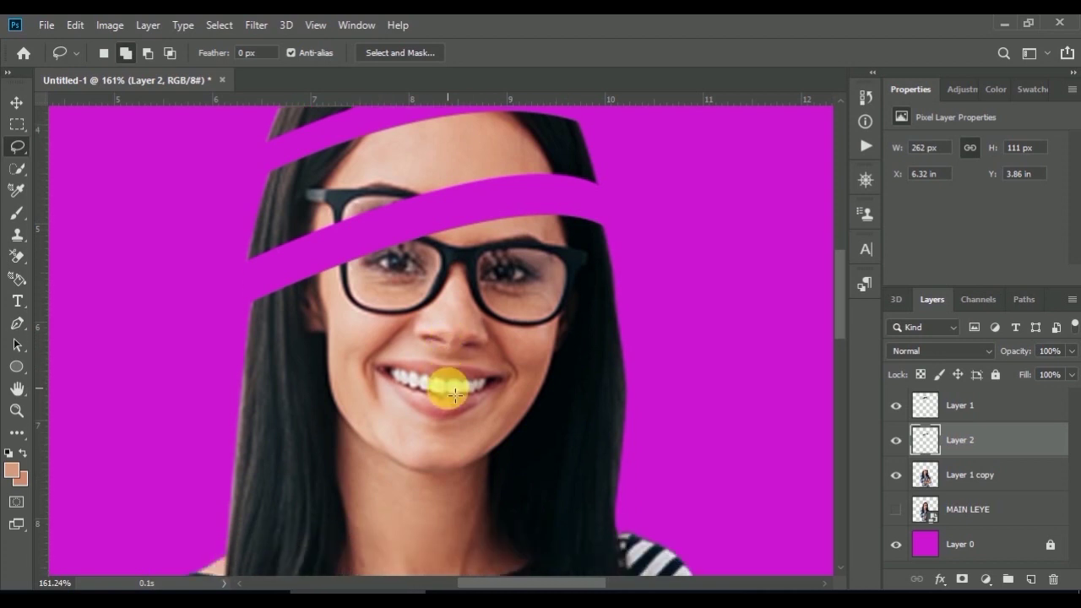
pyautogui.scroll(1, 455, 394)
pyautogui.scroll(2, 455, 394)
pyautogui.scroll(1, 455, 394)
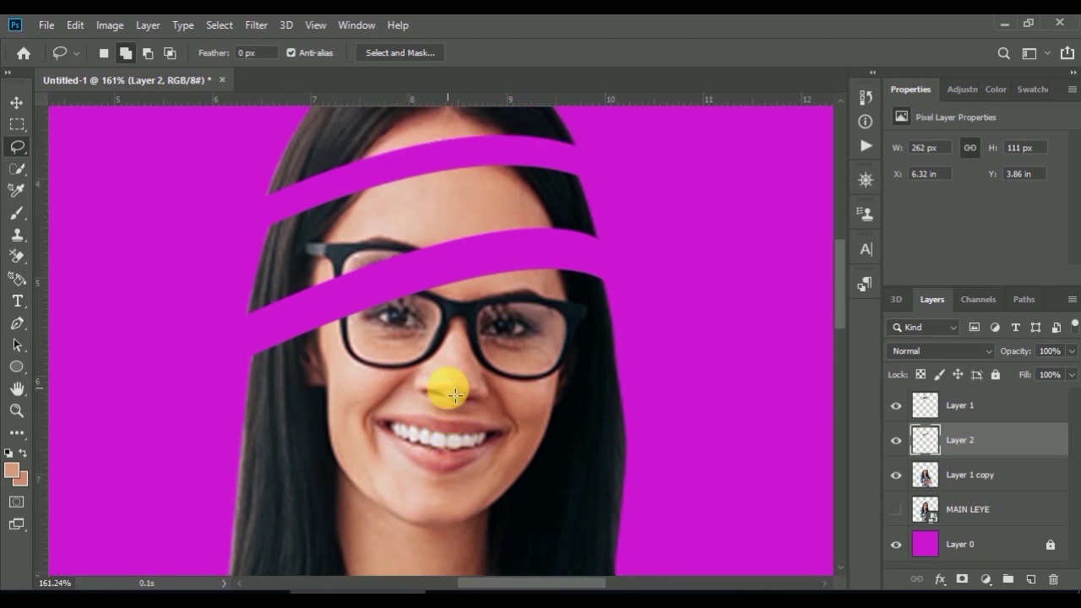
pyautogui.scroll(-2, 455, 394)
pyautogui.scroll(-1, 454, 395)
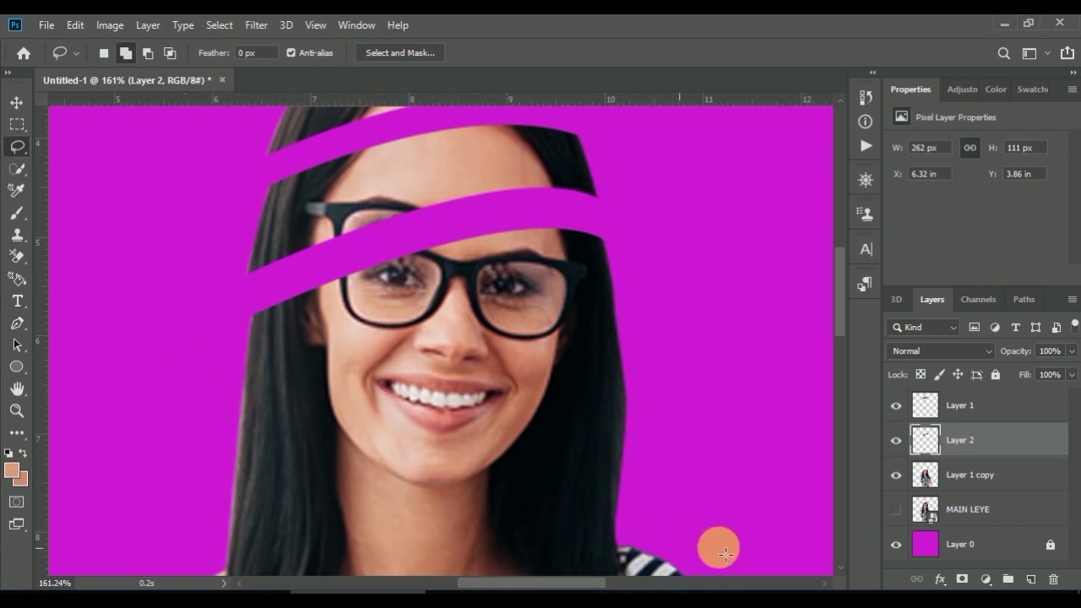
pyautogui.click(933, 485)
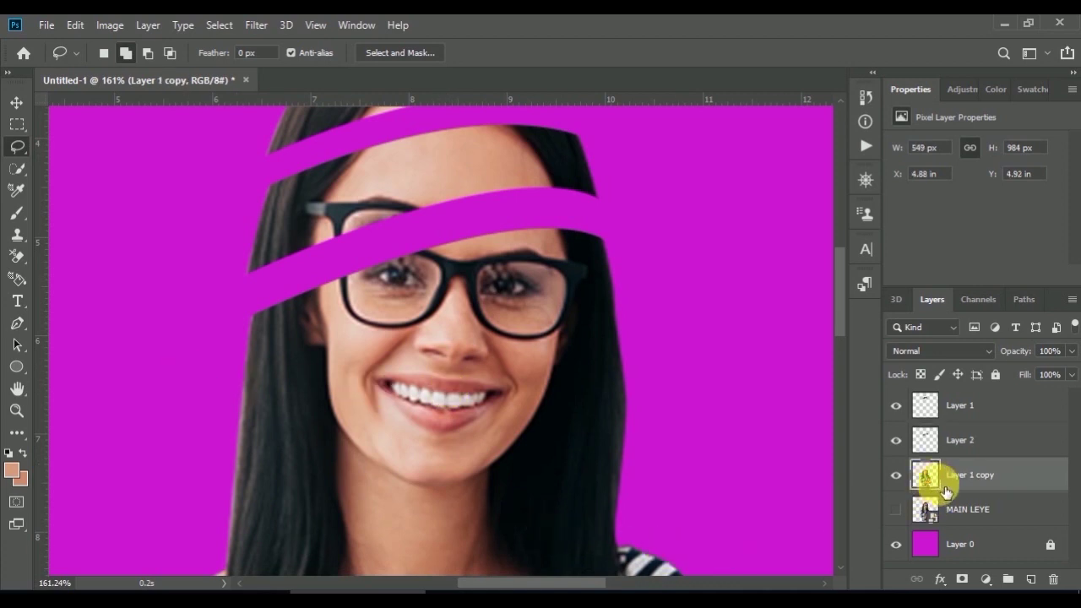
# - Draw a closed Pen path looping through the glasses to the nose and make it a selection
pyautogui.click(13, 326)
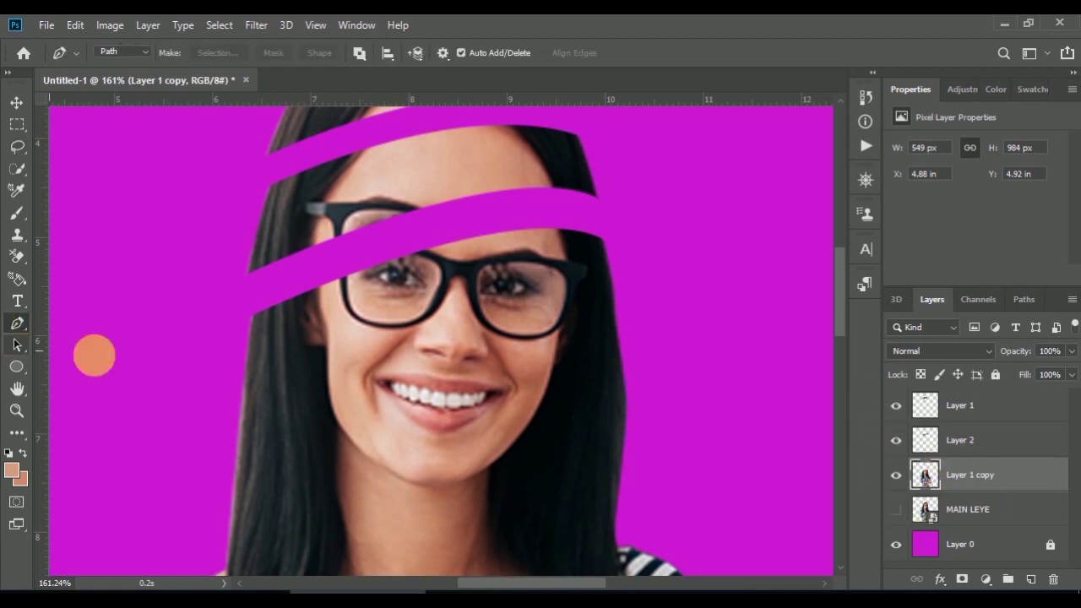
pyautogui.moveTo(234, 396); pyautogui.dragTo(237, 403)
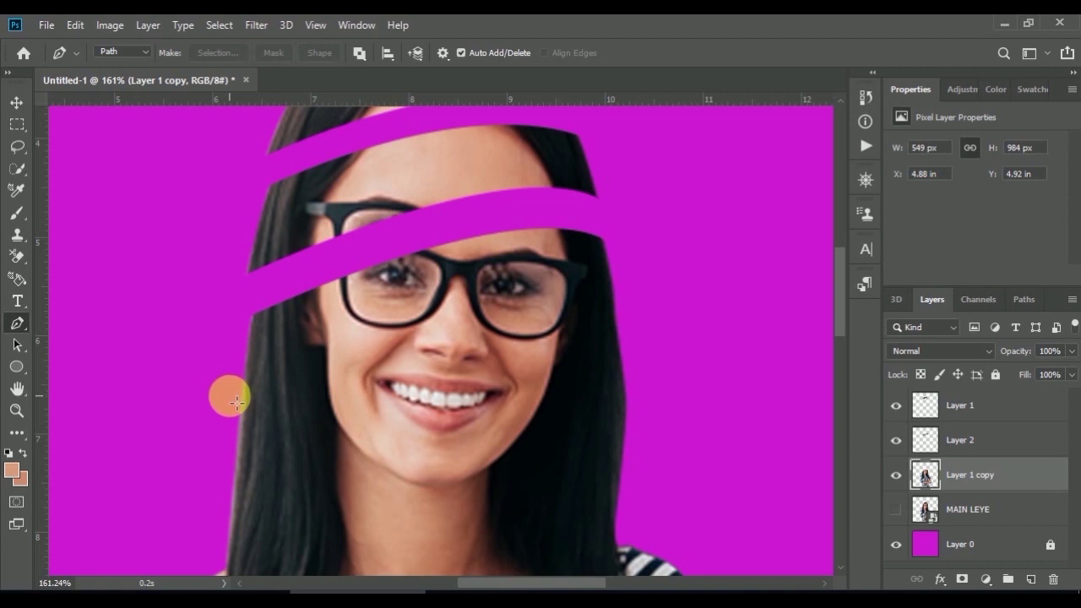
pyautogui.click(228, 373)
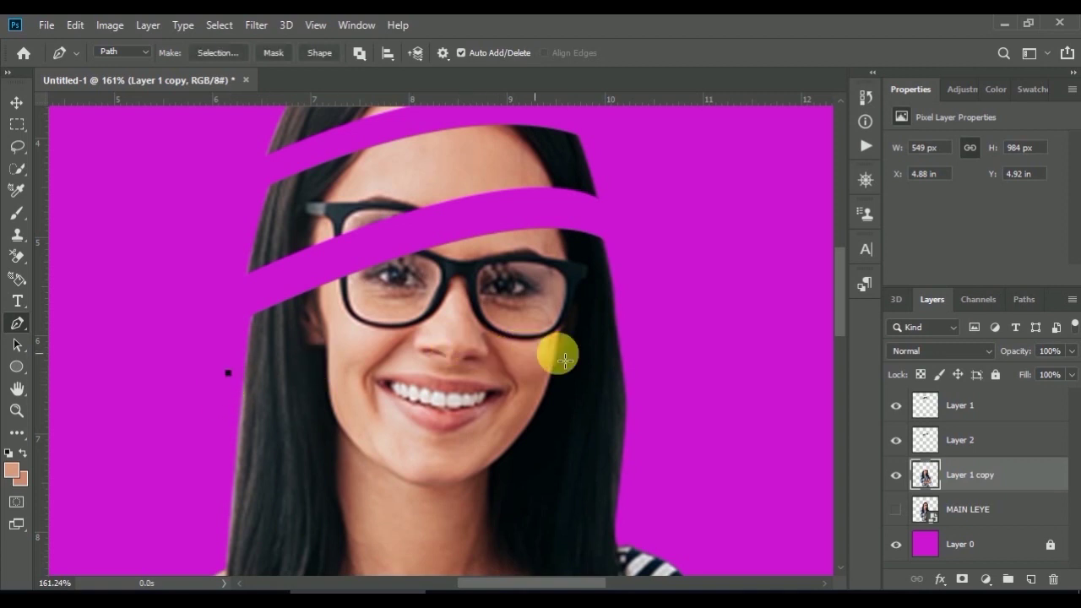
pyautogui.moveTo(635, 353); pyautogui.dragTo(728, 437)
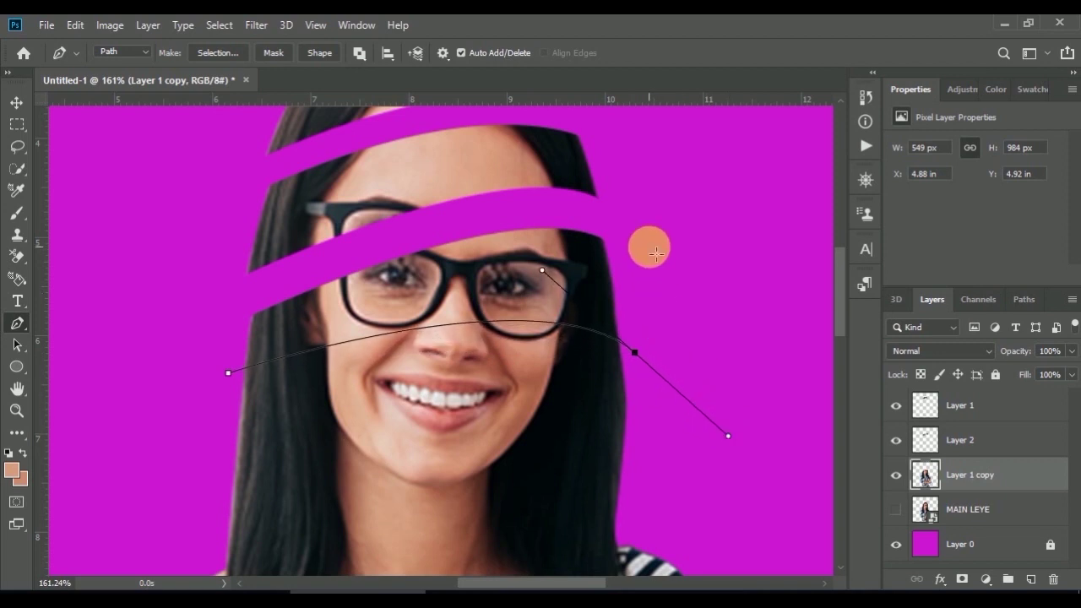
pyautogui.moveTo(648, 246); pyautogui.dragTo(635, 234)
pyautogui.click(573, 212)
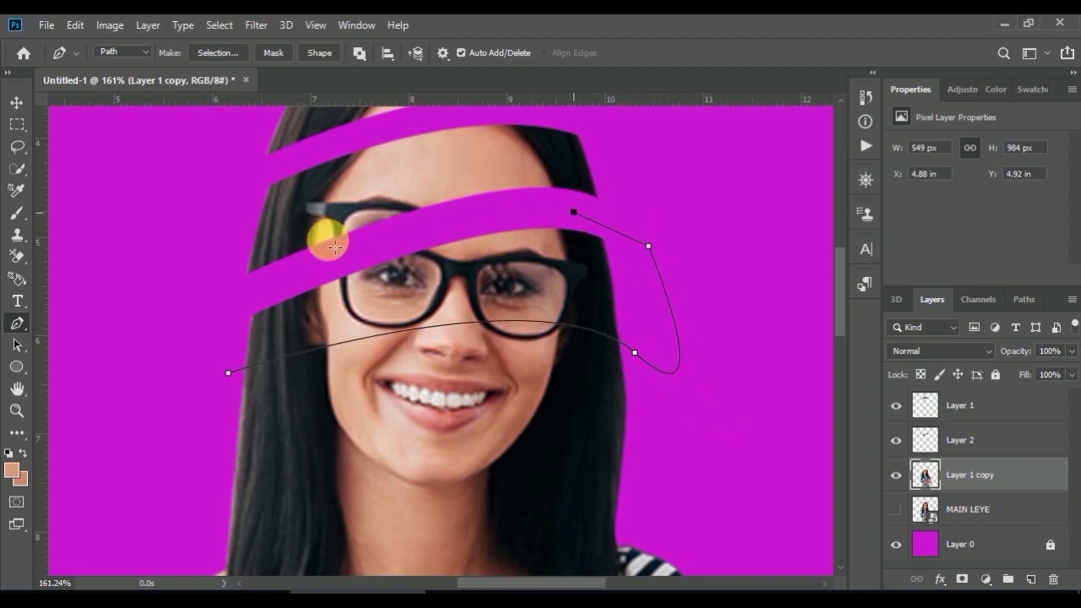
pyautogui.moveTo(240, 289); pyautogui.dragTo(183, 340)
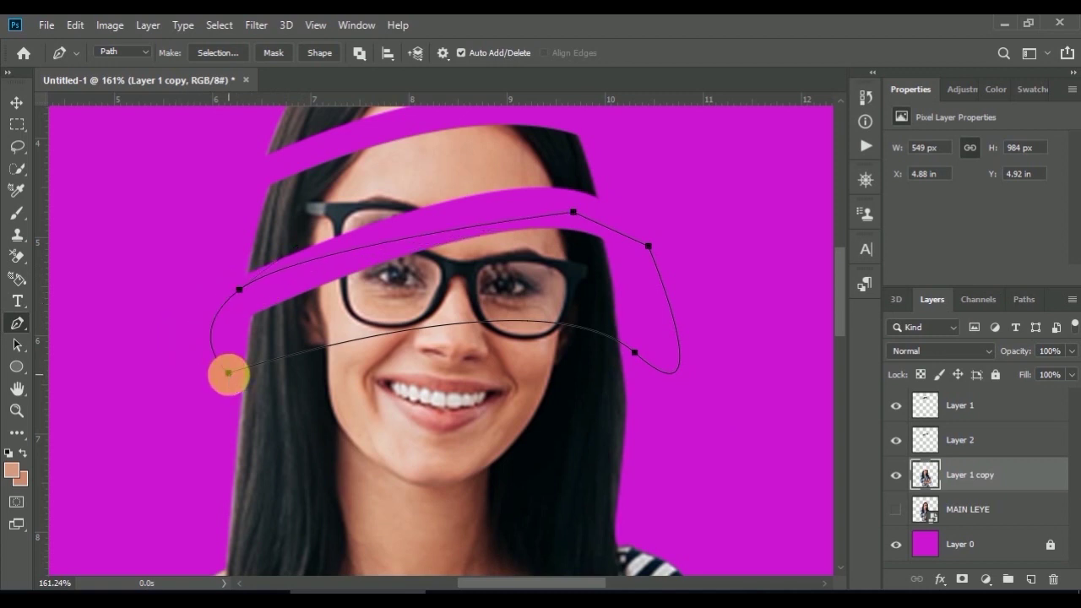
pyautogui.moveTo(229, 371); pyautogui.dragTo(231, 374)
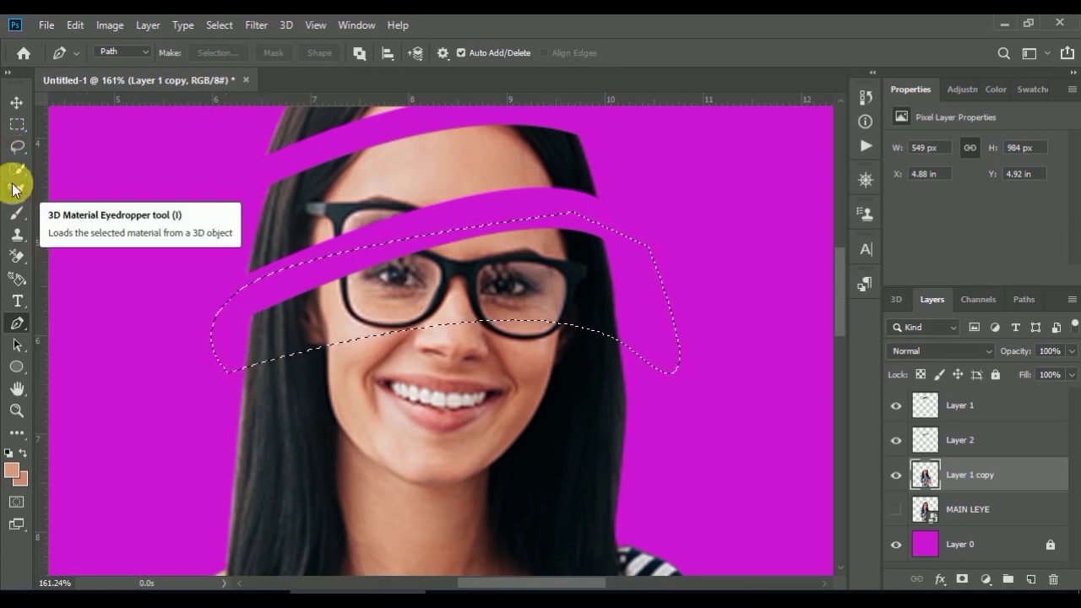
pyautogui.click(21, 152)
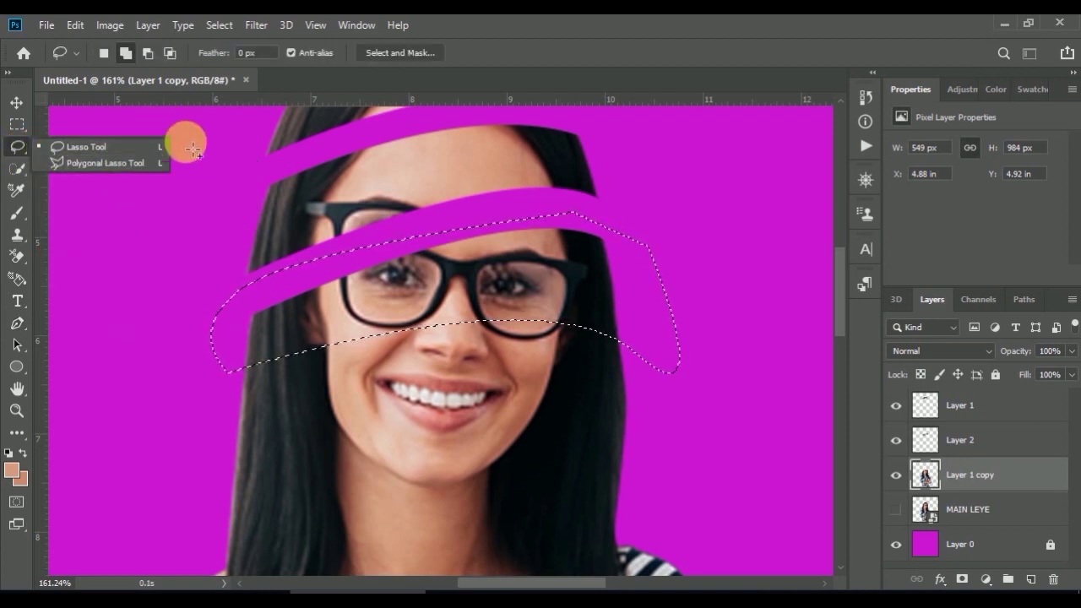
pyautogui.click(220, 249)
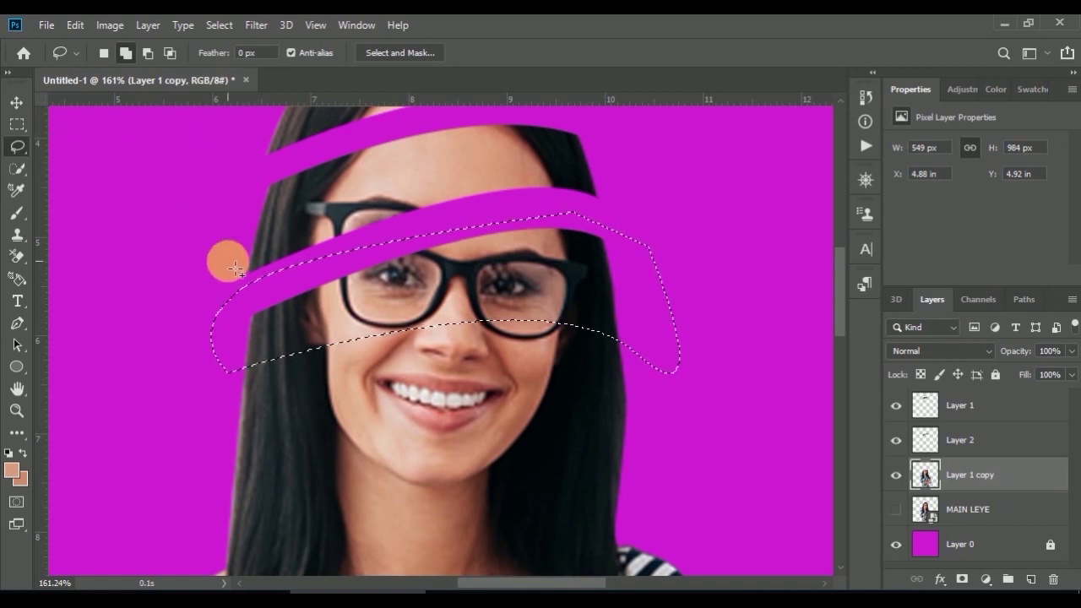
# - Cut the third strip onto Layer 3 and shift it up, opening a magenta gap across the nose
pyautogui.rightClick(556, 285)
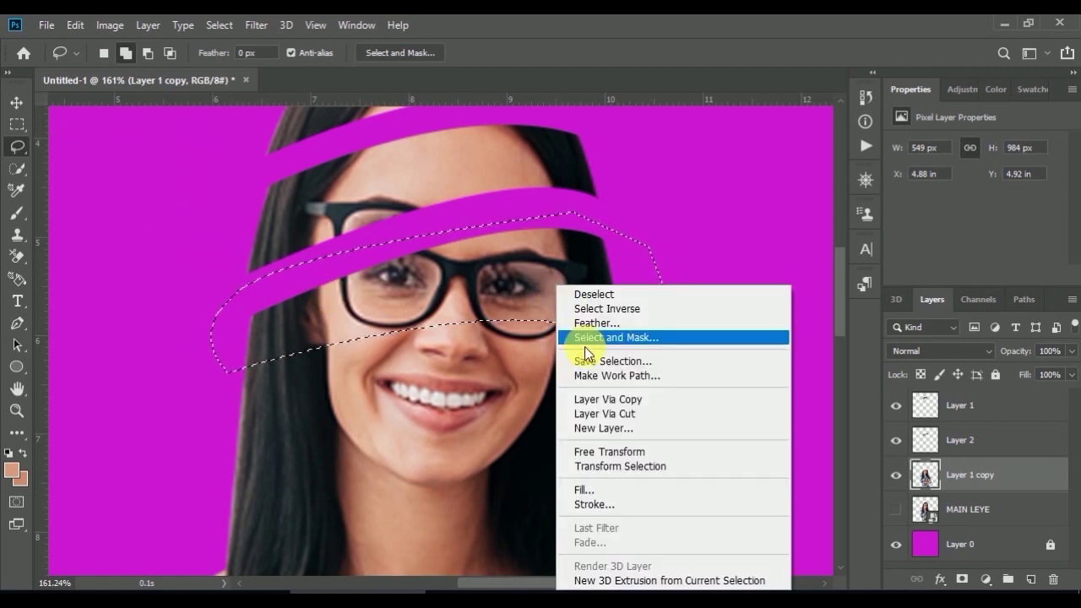
pyautogui.click(614, 414)
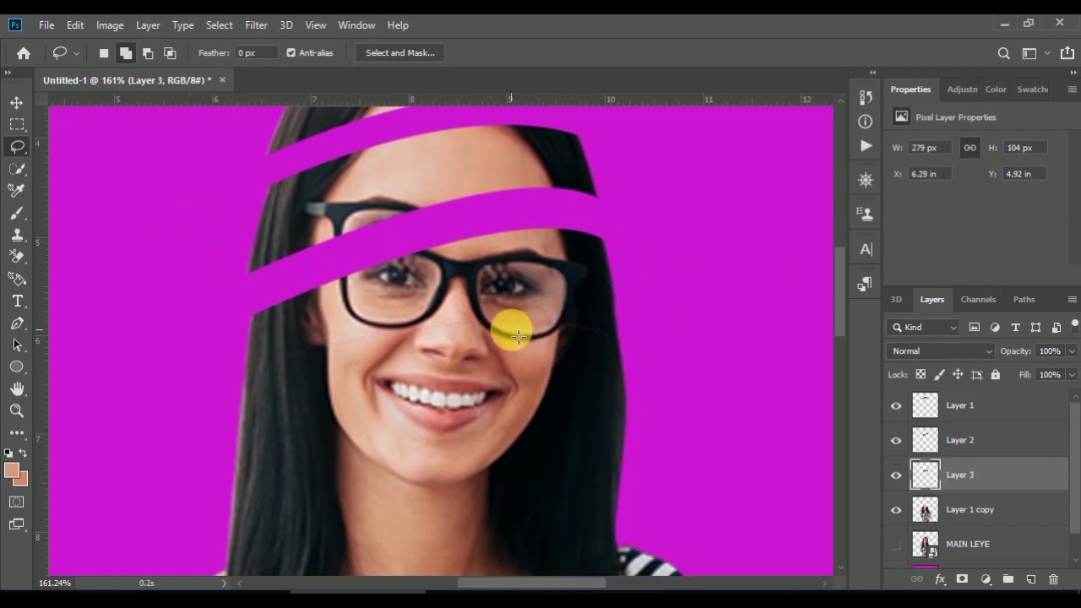
pyautogui.moveTo(511, 309); pyautogui.dragTo(507, 292)
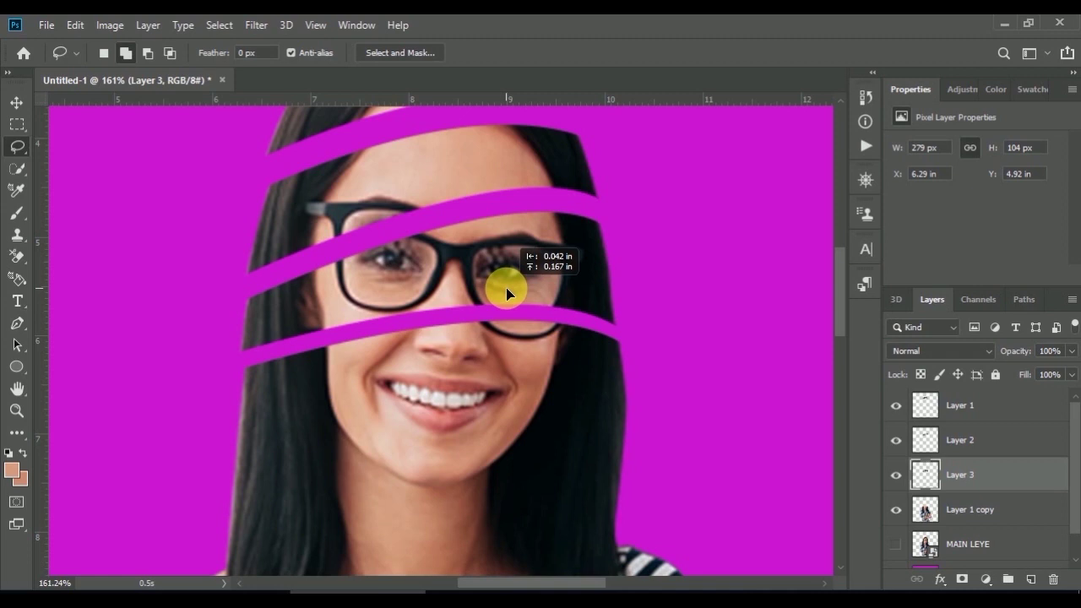
pyautogui.moveTo(506, 292); pyautogui.dragTo(507, 291)
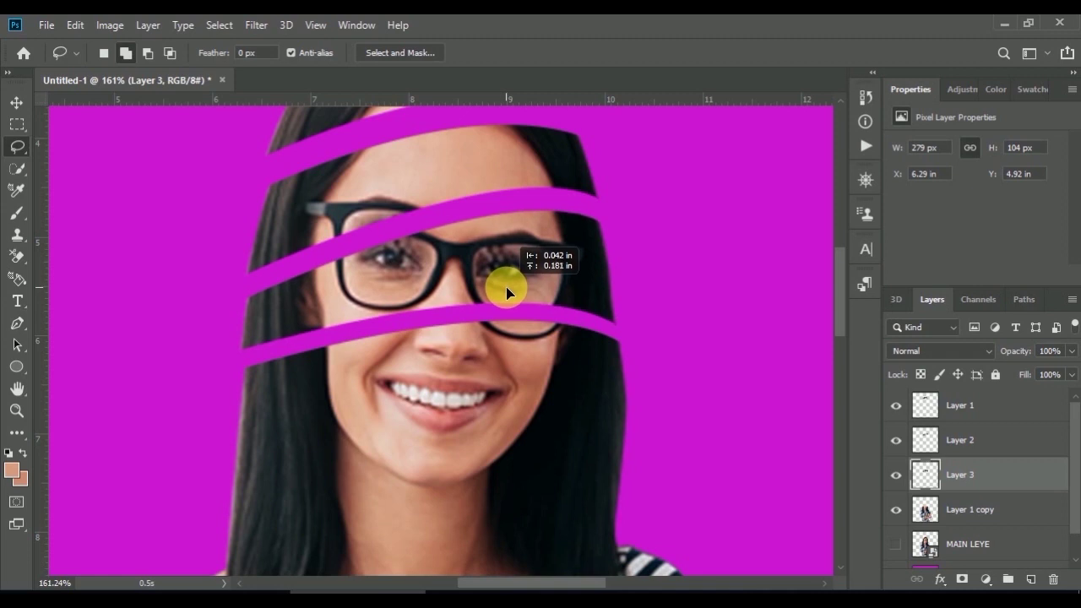
pyautogui.scroll(-2, 505, 287)
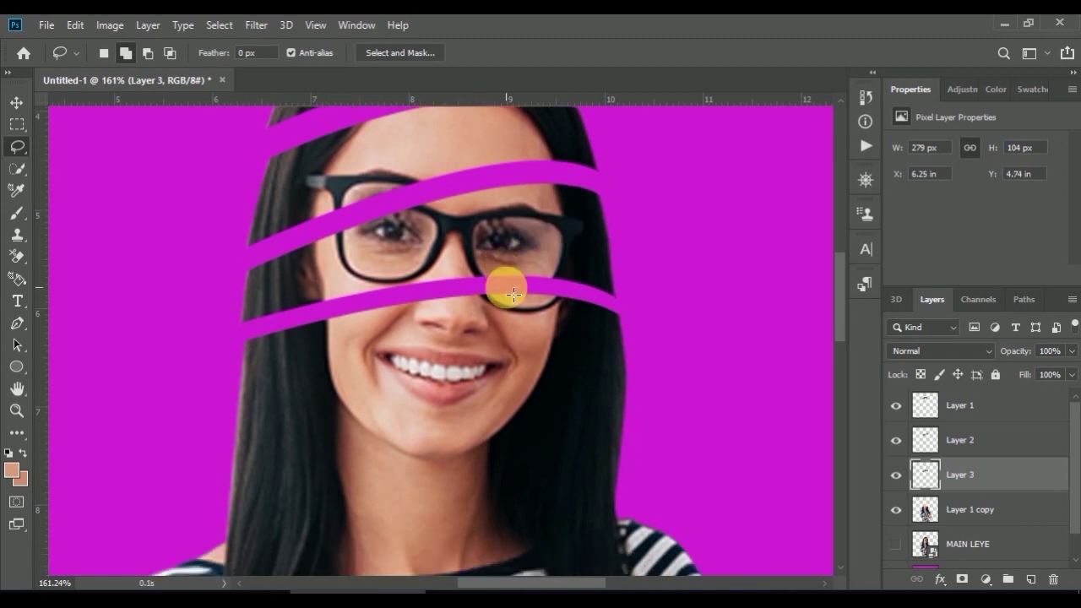
pyautogui.scroll(-1, 505, 414)
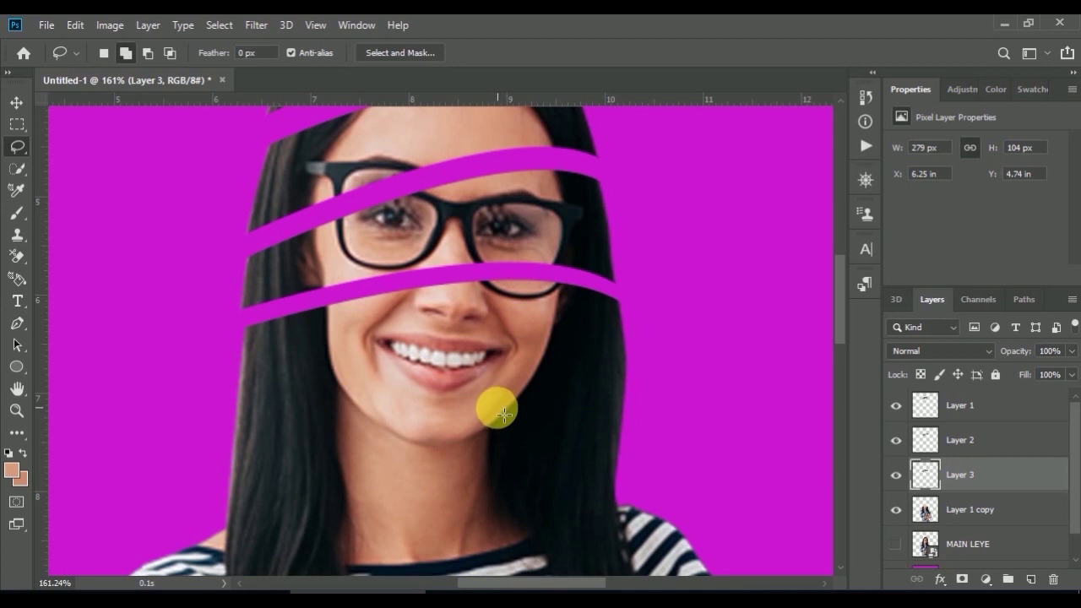
pyautogui.click(938, 518)
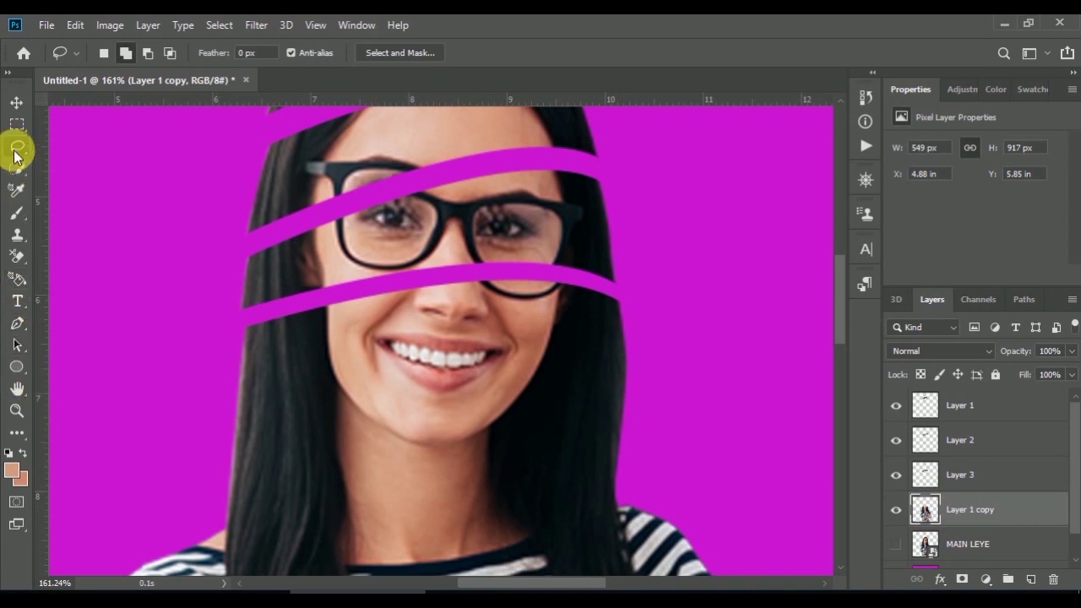
# - Draw a closed Pen outline curving across the mouth on the lower face
pyautogui.click(17, 323)
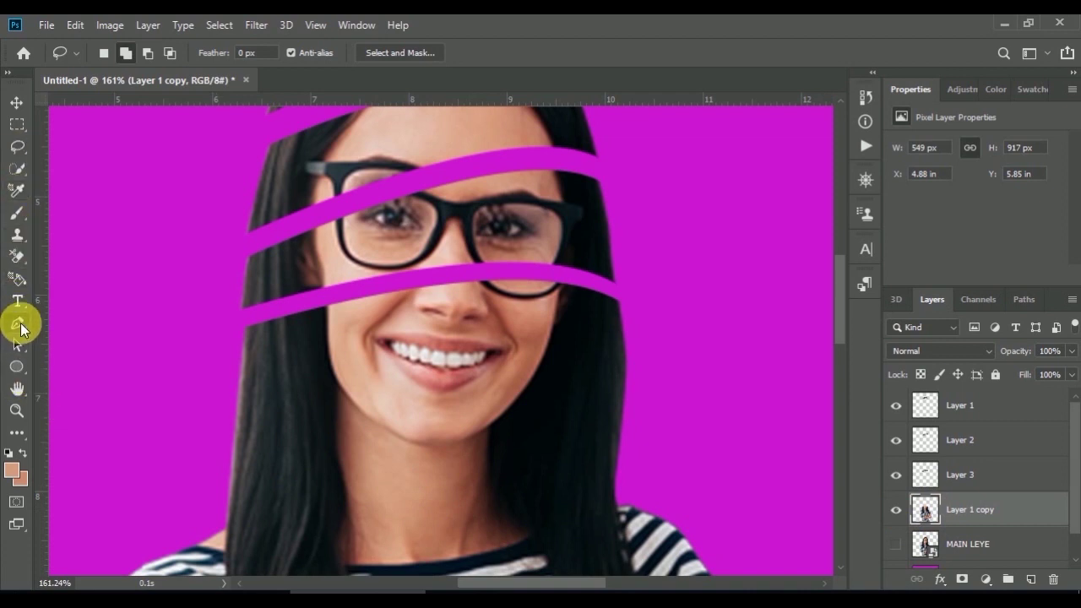
pyautogui.click(231, 387)
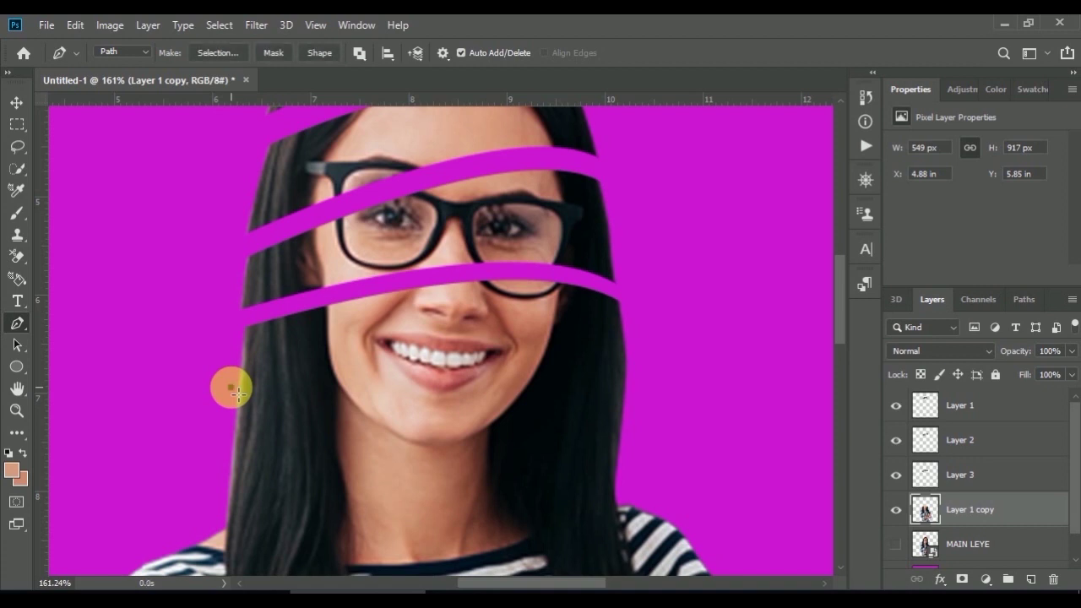
pyautogui.moveTo(621, 399); pyautogui.dragTo(728, 508)
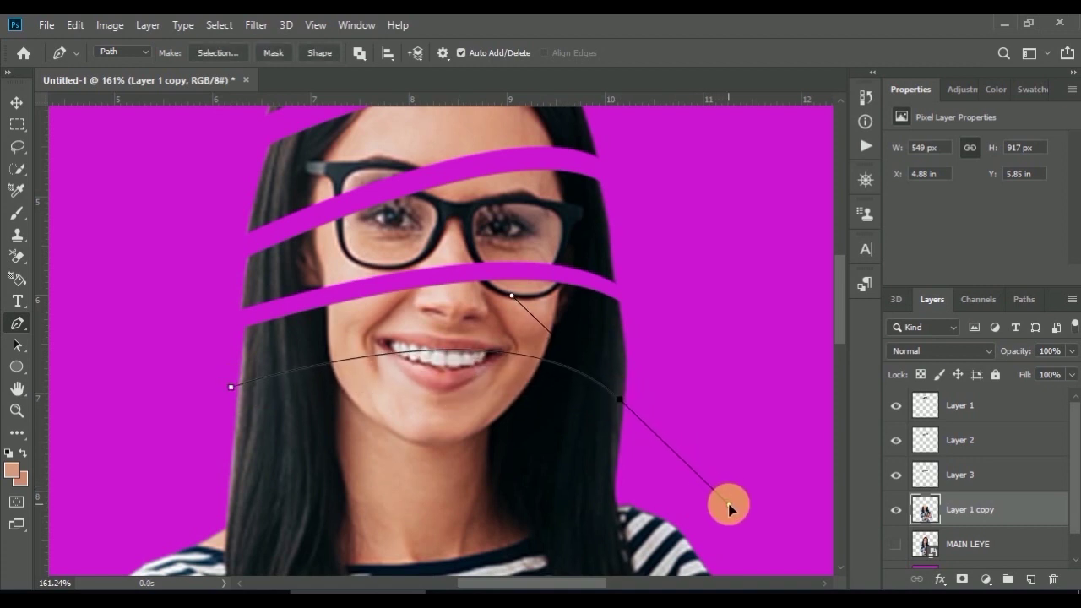
pyautogui.click(687, 377)
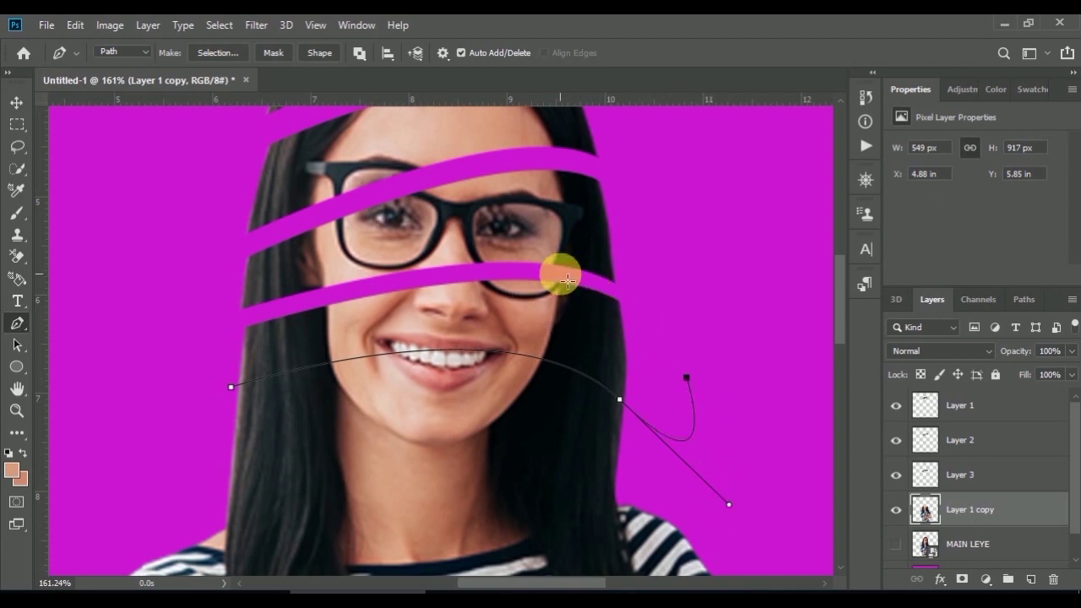
pyautogui.moveTo(561, 274); pyautogui.dragTo(474, 268)
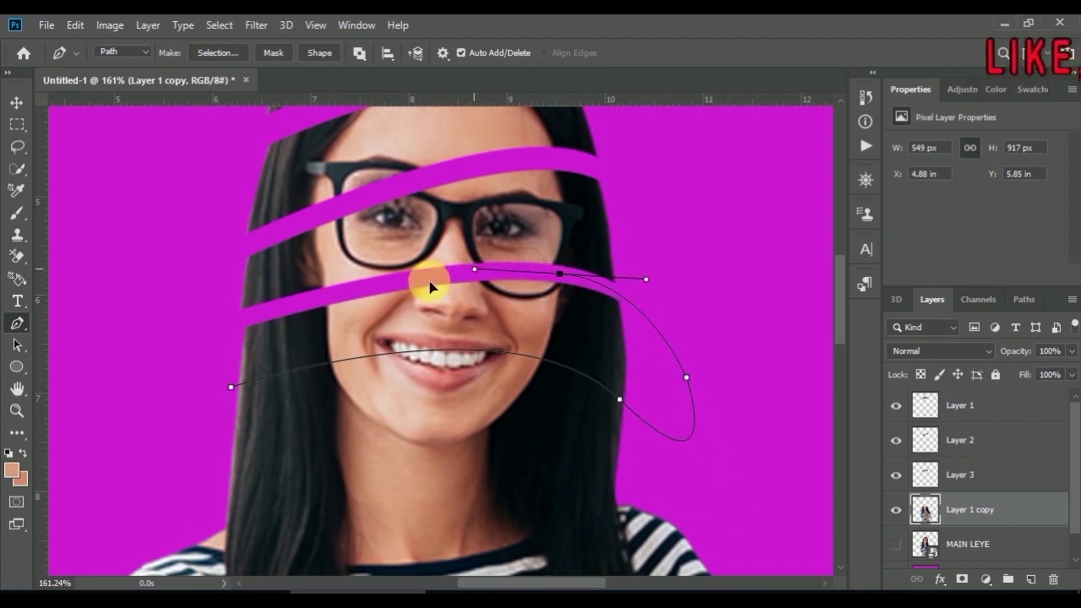
pyautogui.moveTo(194, 337); pyautogui.dragTo(121, 366)
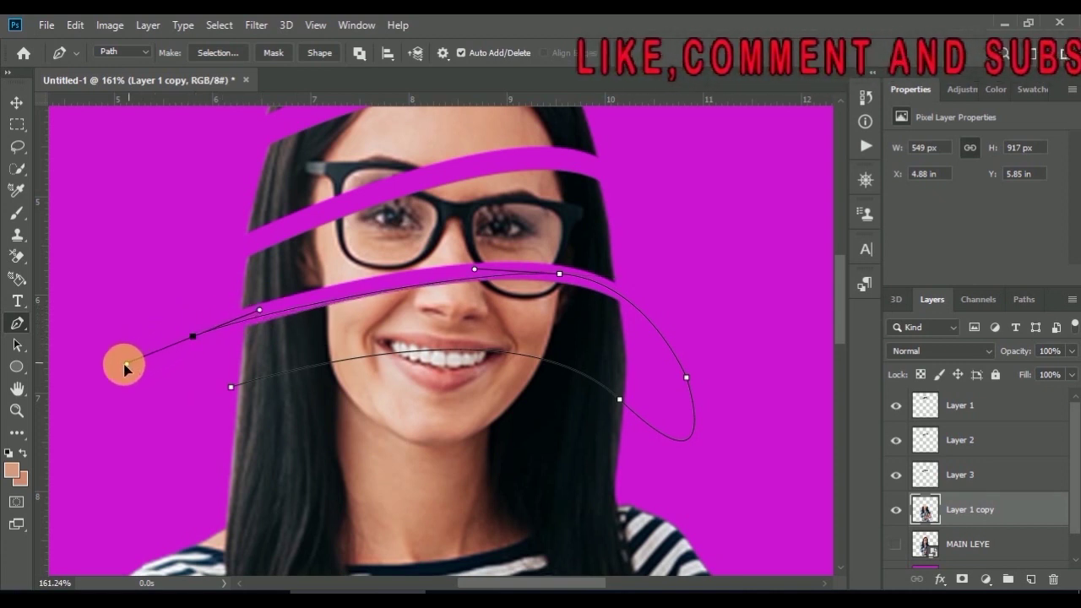
pyautogui.click(230, 388)
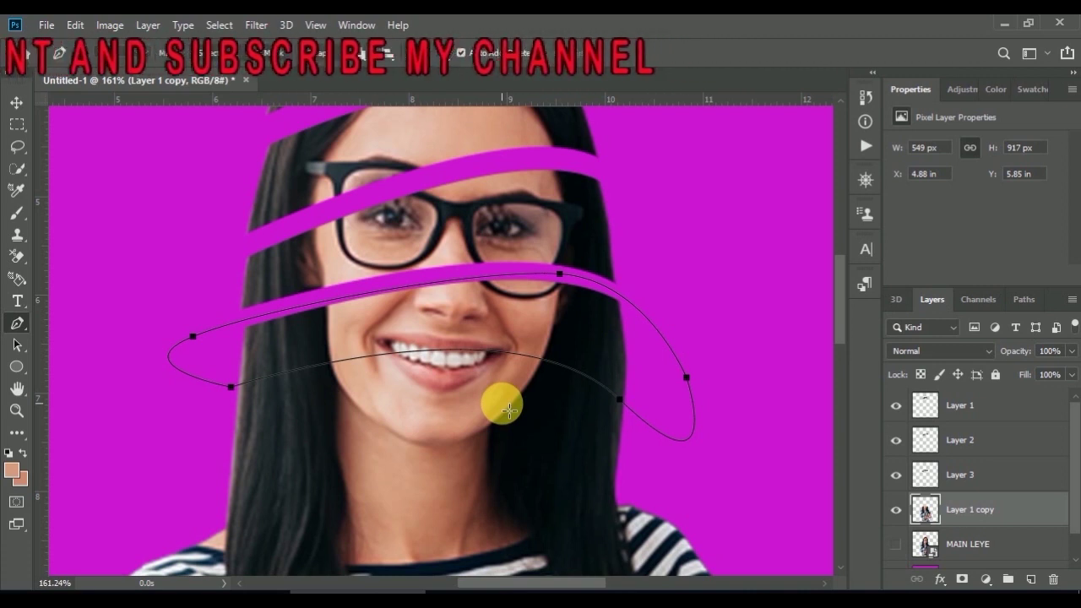
# - Turn the outline into a selection and copy the band onto a new Layer 4
pyautogui.press('Return')
pyautogui.hotkey('ctrl', 'Return')
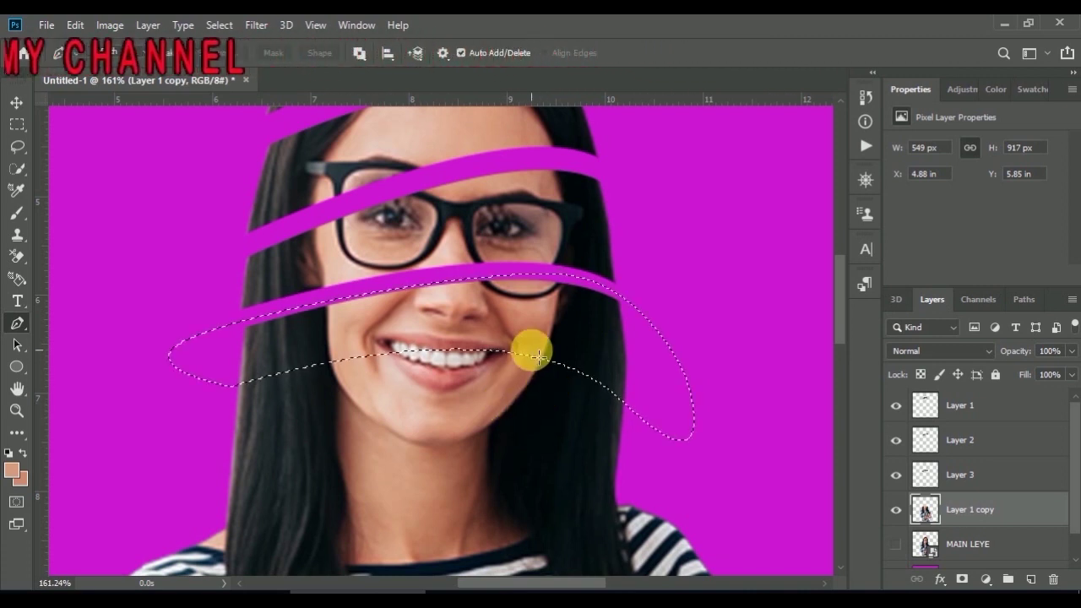
pyautogui.press('l')
pyautogui.rightClick(506, 330)
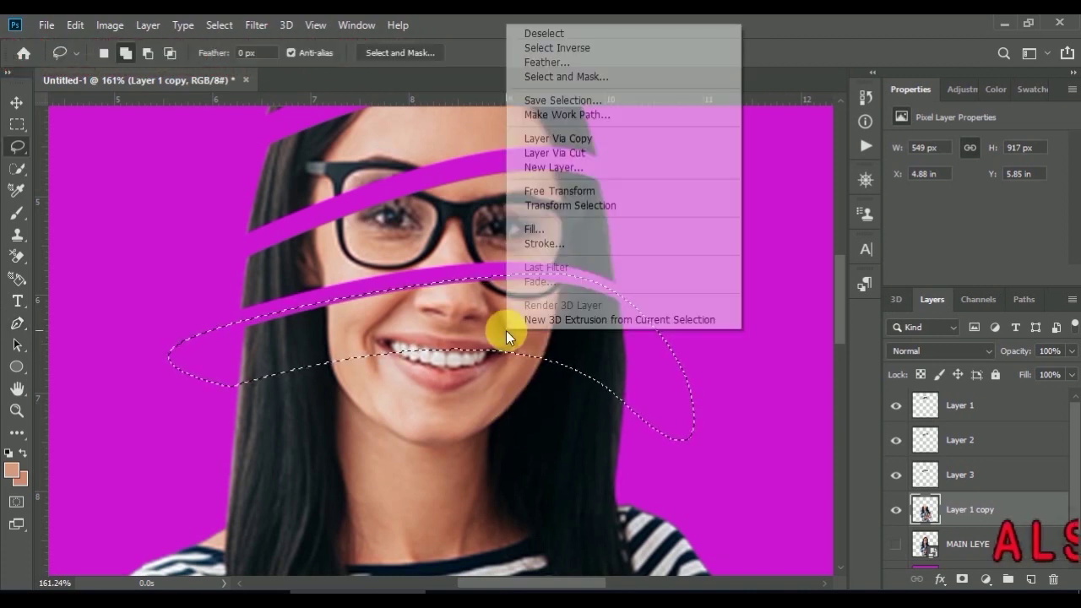
pyautogui.click(572, 154)
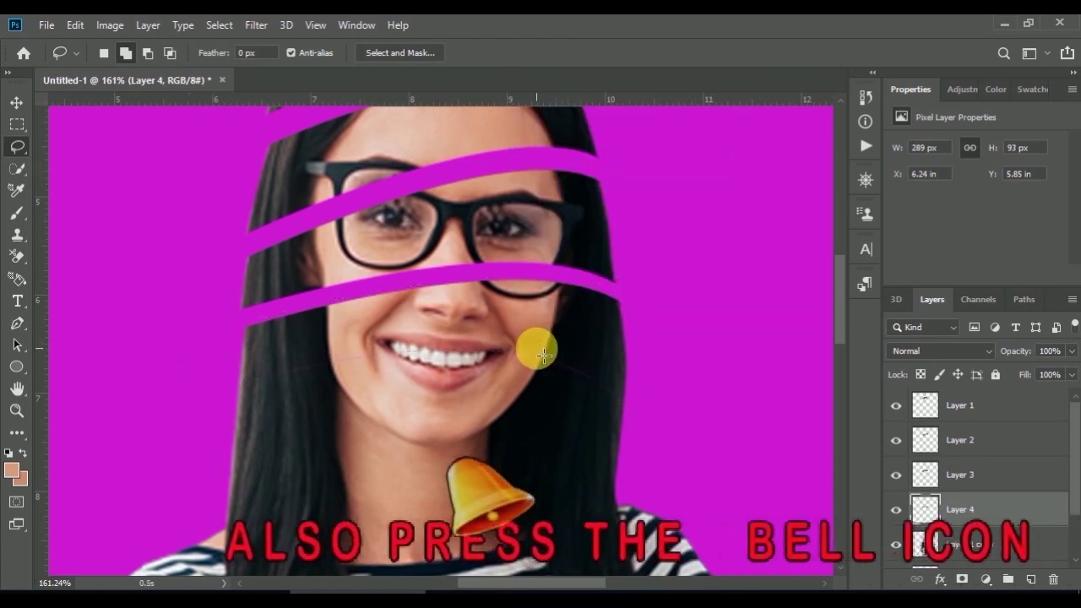
# - Move the Layer 4 mouth strip and the lower face of Layer 1 copy down to open gaps across the mouth
pyautogui.moveTo(537, 340); pyautogui.dragTo(536, 332)
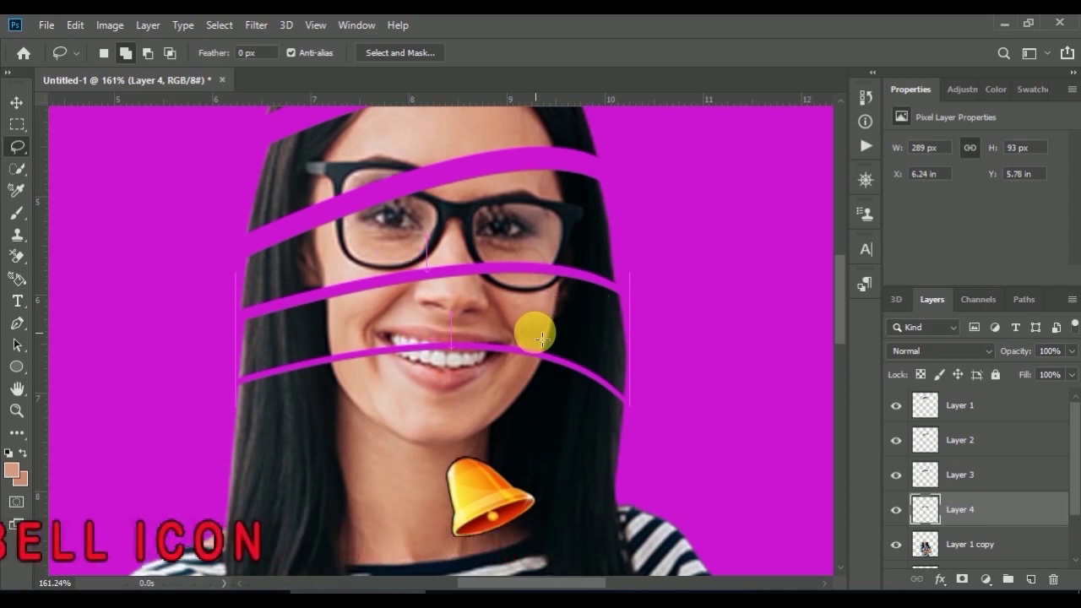
pyautogui.moveTo(434, 446); pyautogui.dragTo(434, 477)
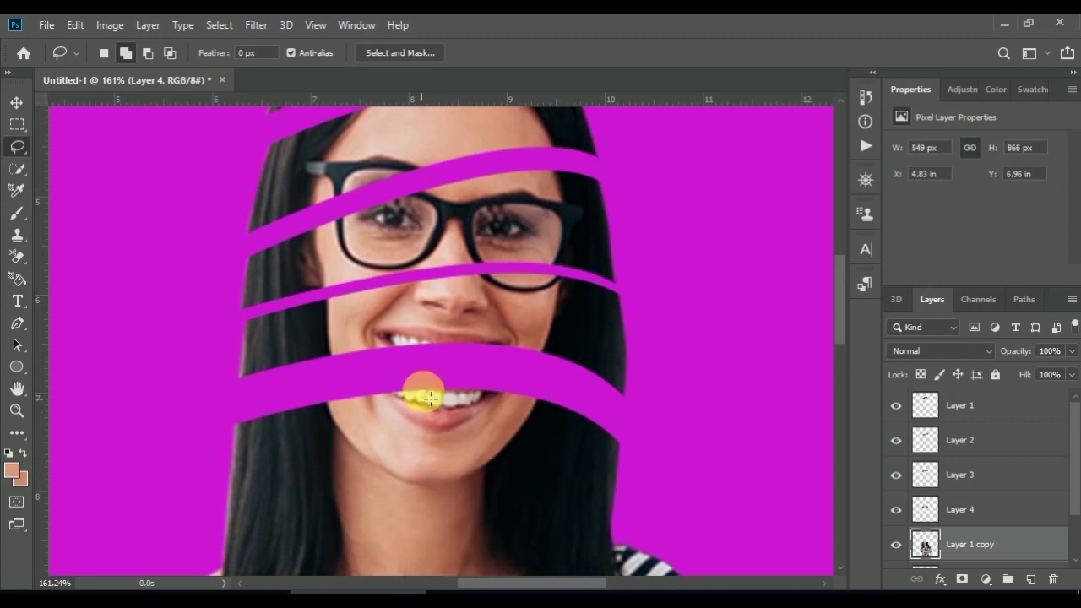
pyautogui.moveTo(459, 325); pyautogui.dragTo(464, 343)
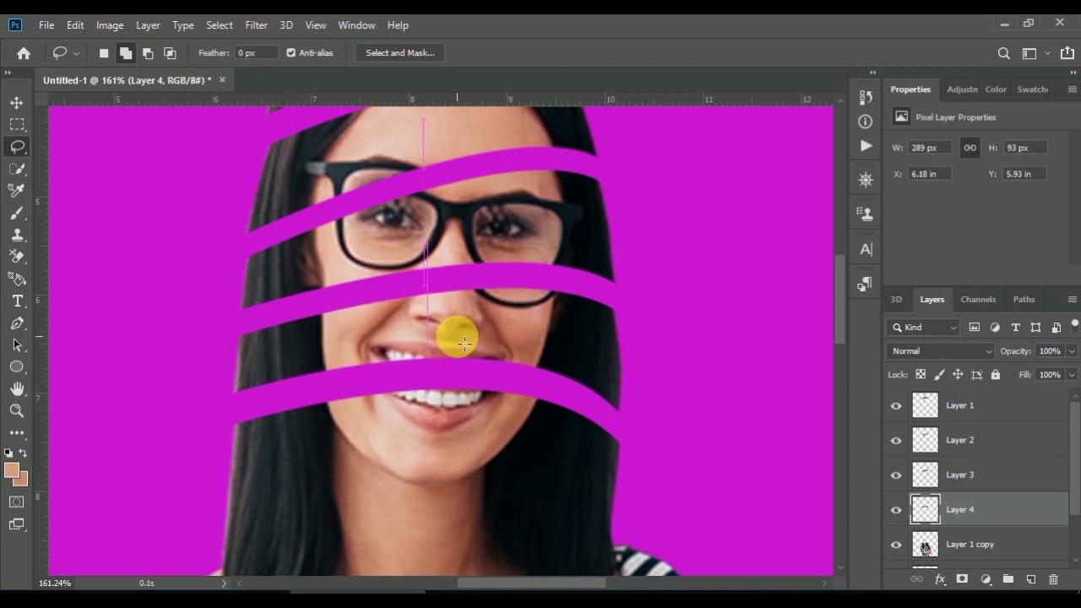
# - Select strip Layers 1–4 and group them as Group 1, undoing an accidental merge
pyautogui.keyDown('alt'); pyautogui.scroll(-3, 464, 343); pyautogui.keyUp('alt')
pyautogui.keyDown('alt'); pyautogui.scroll(-2, 464, 343); pyautogui.keyUp('alt')
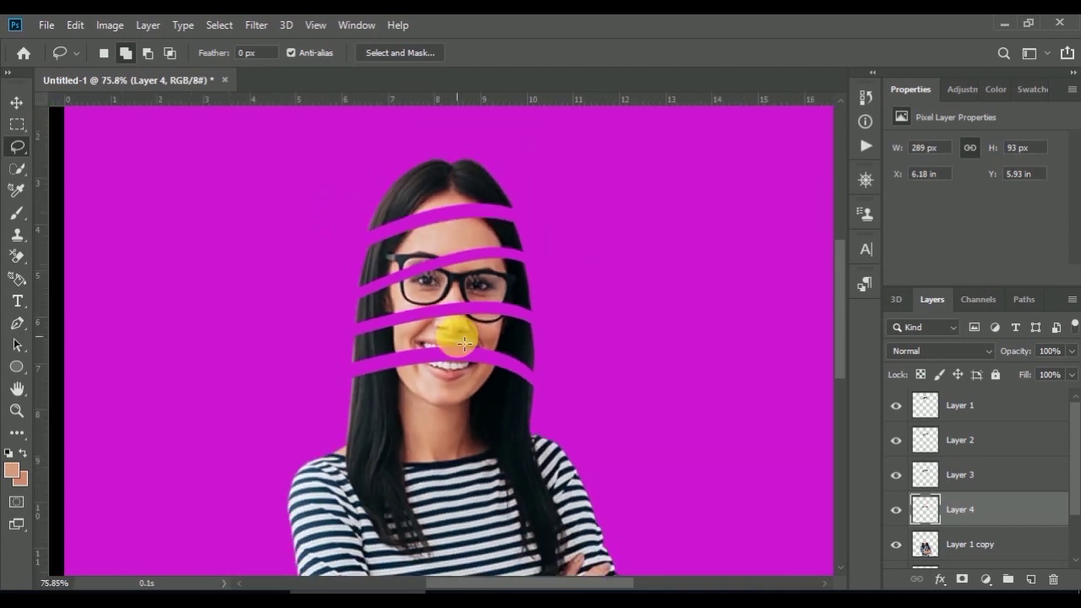
pyautogui.keyDown('alt'); pyautogui.scroll(1, 464, 343); pyautogui.keyUp('alt')
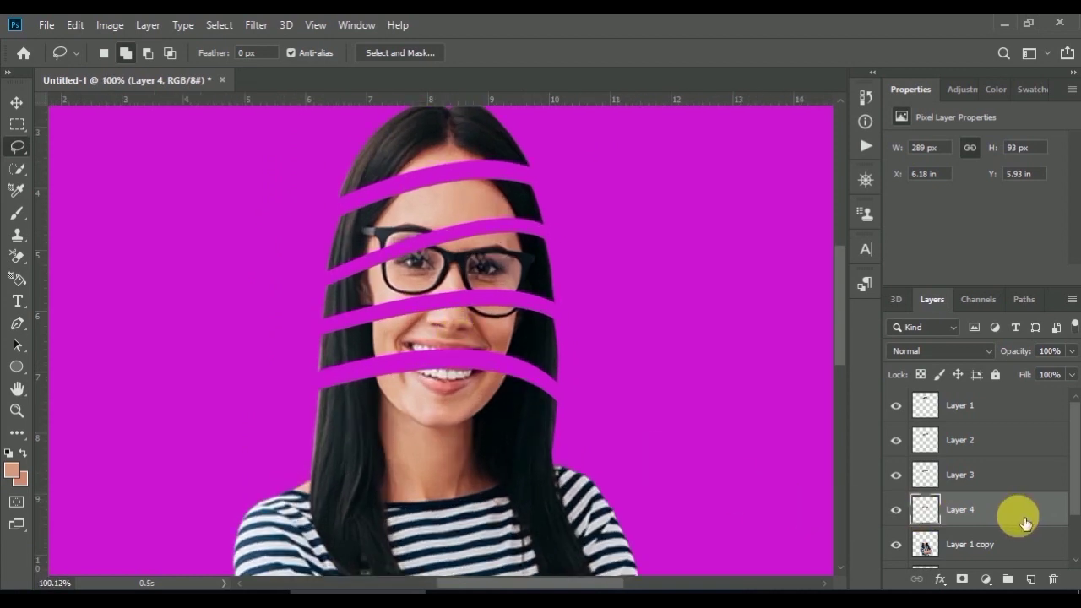
pyautogui.keyDown('shift'); pyautogui.click(999, 476); pyautogui.keyUp('shift')
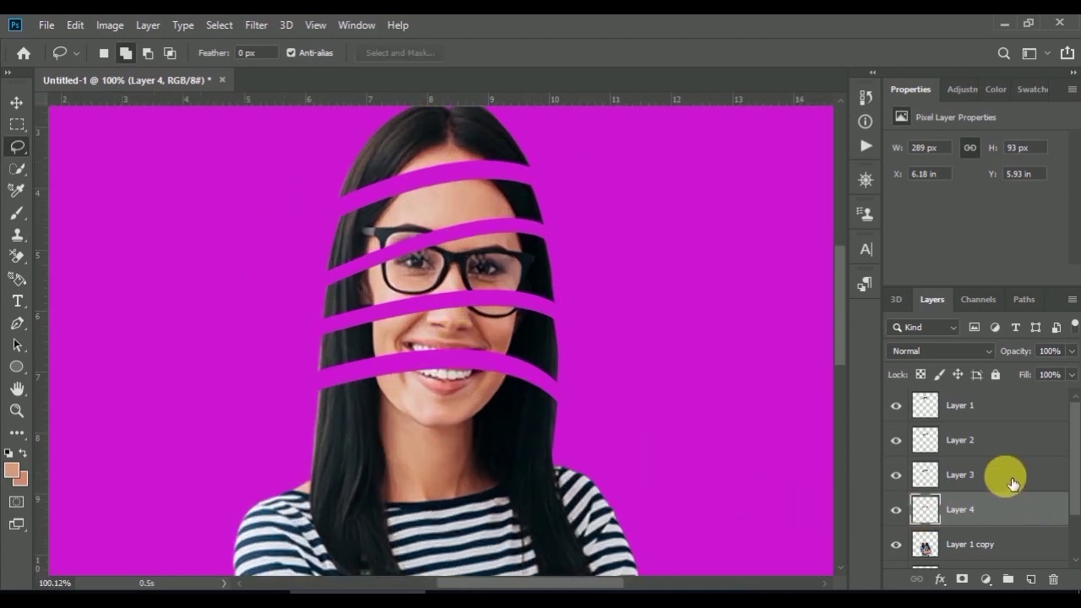
pyautogui.keyDown('shift'); pyautogui.click(1014, 441); pyautogui.keyUp('shift')
pyautogui.keyDown('shift'); pyautogui.click(1018, 412); pyautogui.keyUp('shift')
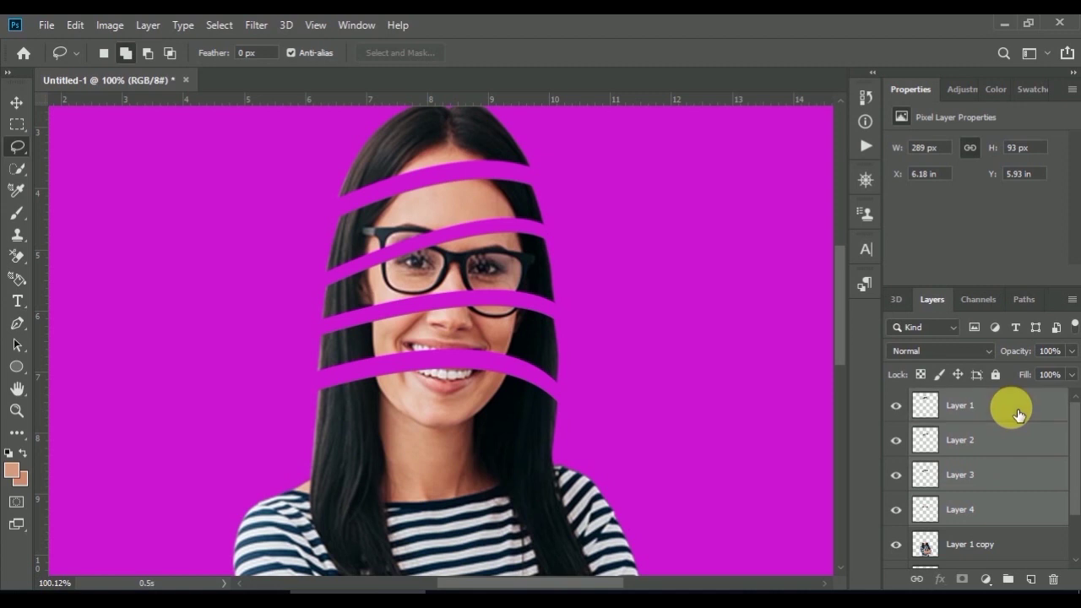
pyautogui.hotkey('ctrl', 'e')
pyautogui.hotkey('ctrl', 'z')
pyautogui.hotkey('ctrl', 'g')
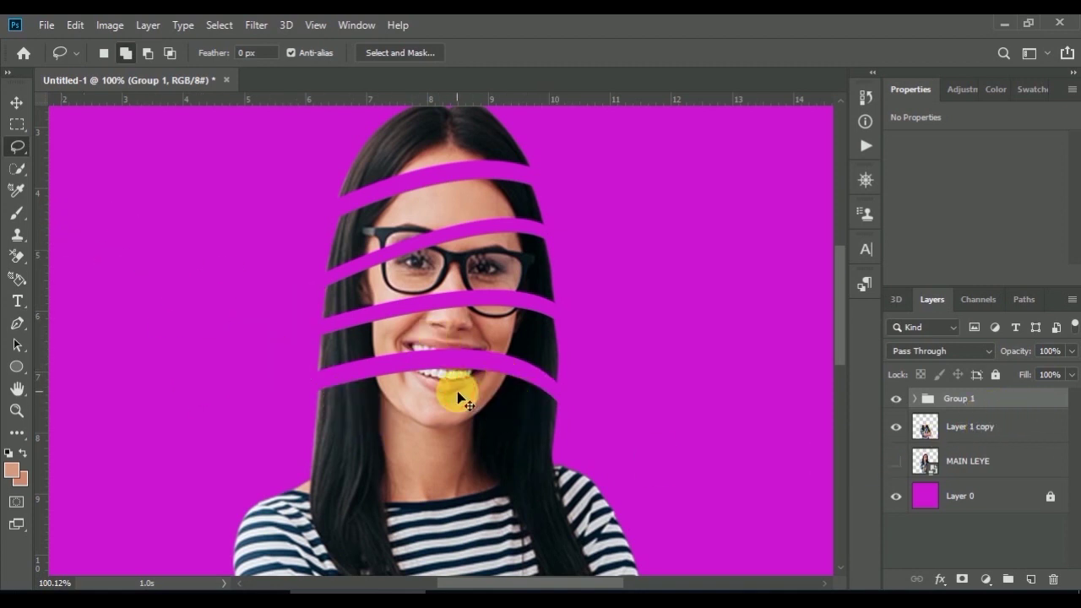
# - Drag the bottom, mouth, middle and forehead strips down a few pixels to even out the gaps
pyautogui.moveTo(457, 386)
pyautogui.mouseDown()
pyautogui.moveTo(459, 435)
pyautogui.moveTo(458, 422)
pyautogui.mouseUp()
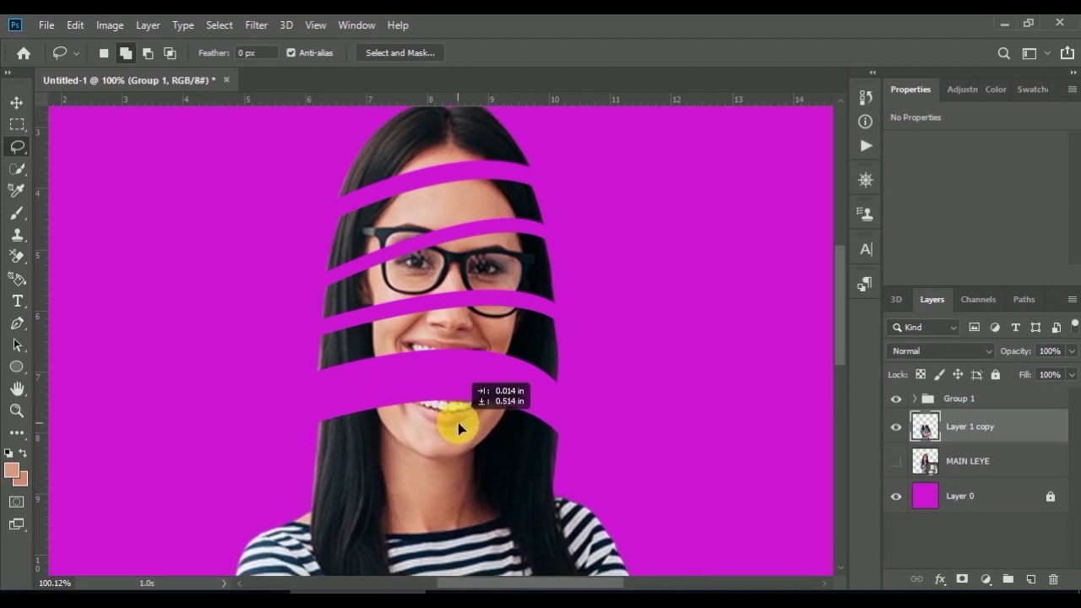
pyautogui.click(450, 352)
pyautogui.moveTo(449, 352); pyautogui.dragTo(450, 358)
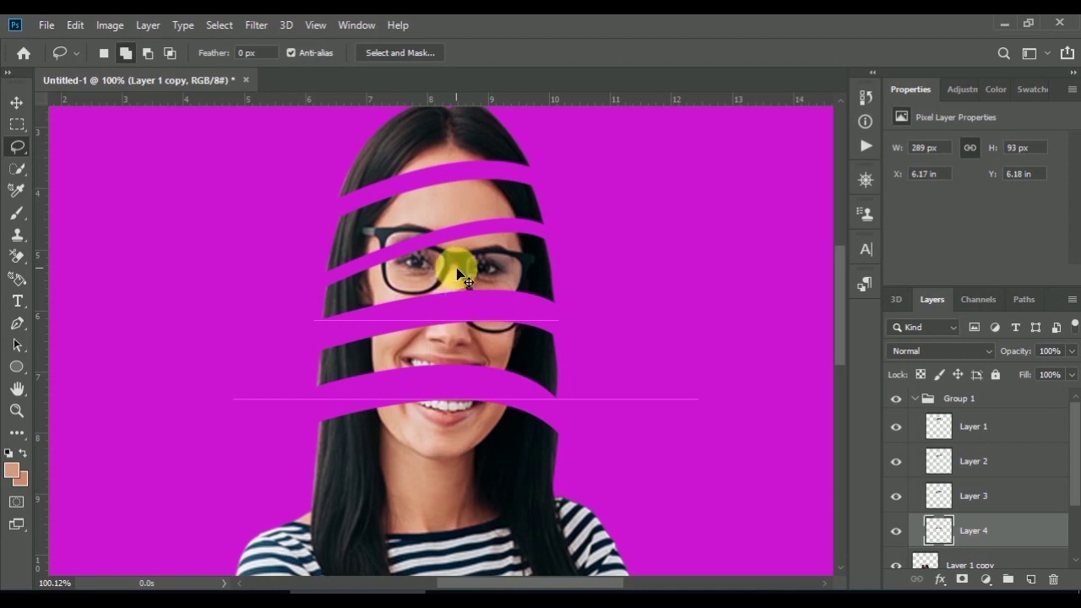
pyautogui.click(446, 245)
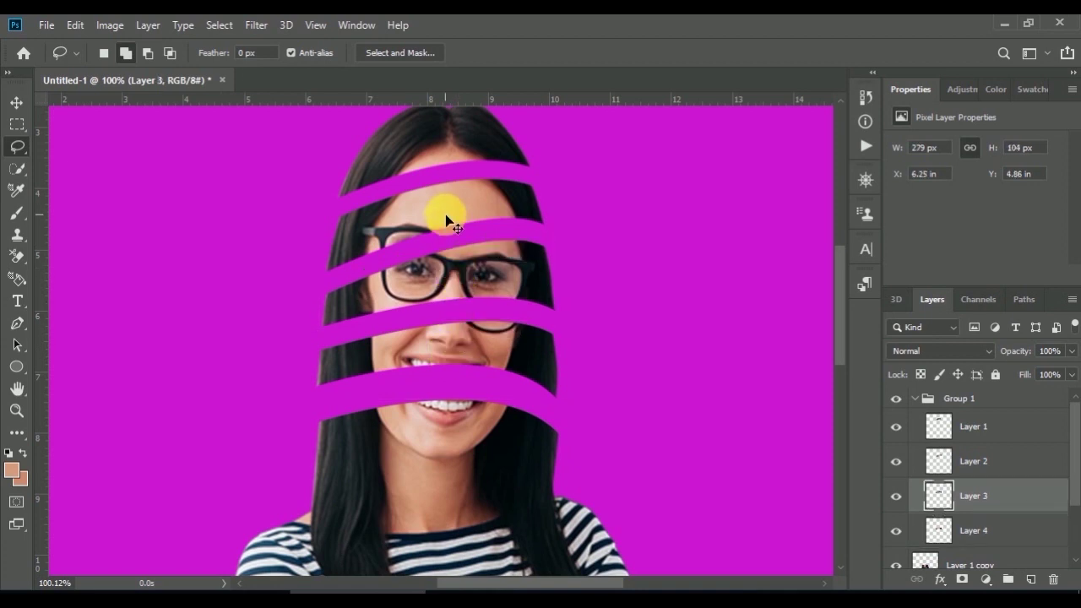
pyautogui.moveTo(445, 214); pyautogui.dragTo(446, 219)
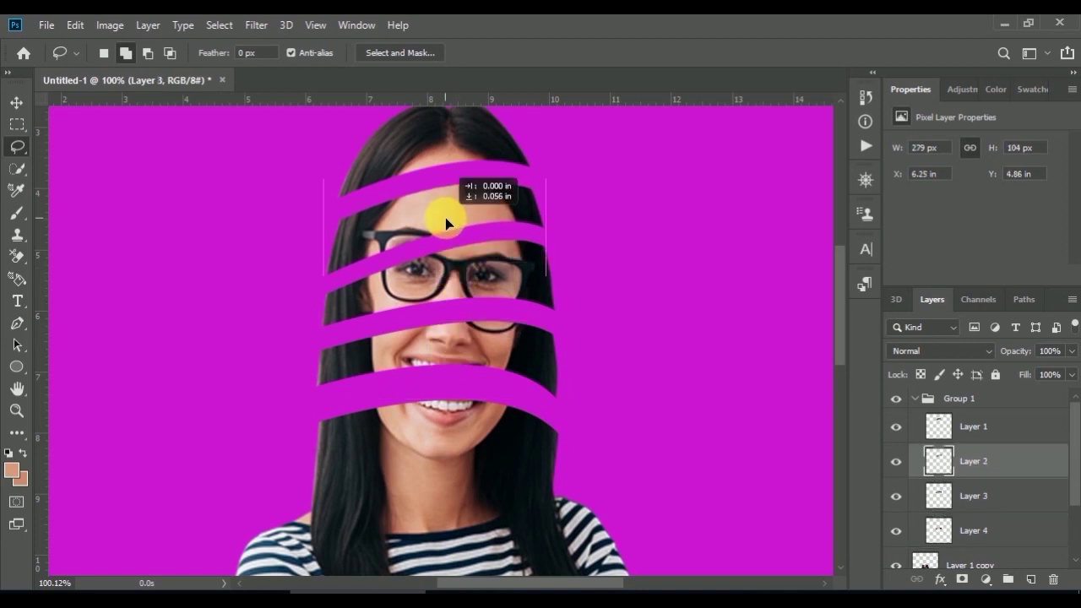
pyautogui.moveTo(432, 152); pyautogui.dragTo(432, 162)
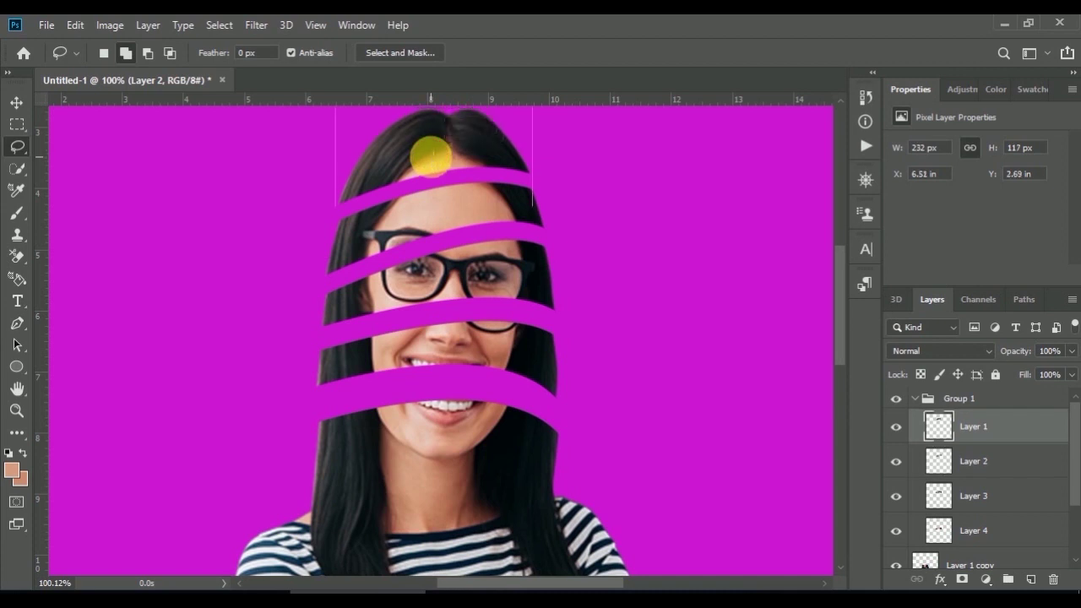
pyautogui.keyDown('ctrl'); pyautogui.click(439, 211); pyautogui.keyUp('ctrl')
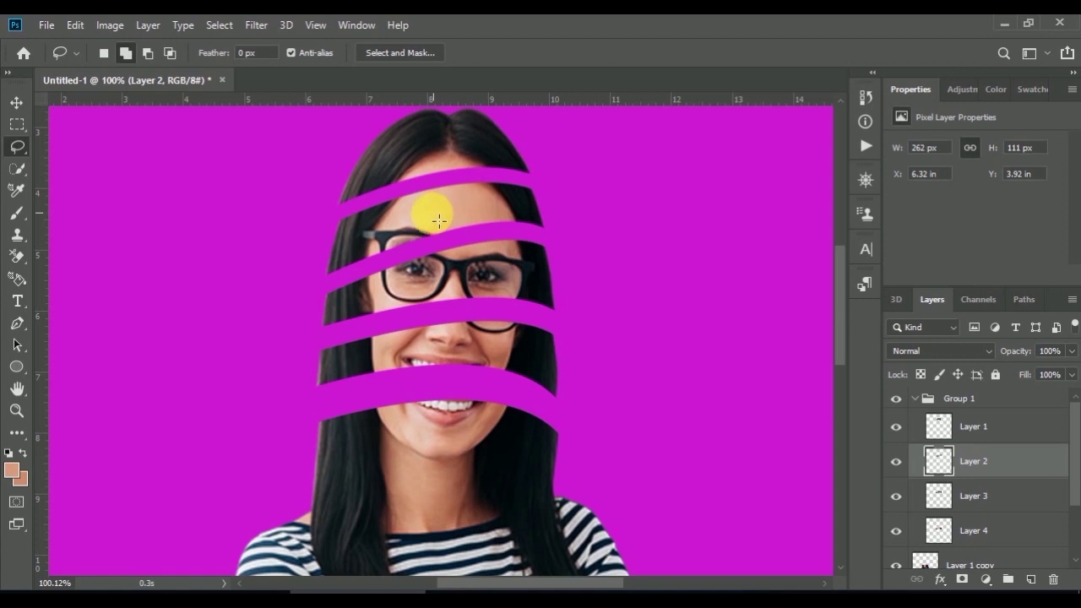
# - Draw a rectangular marquee at the strip's left end, then discard it
pyautogui.click(18, 126)
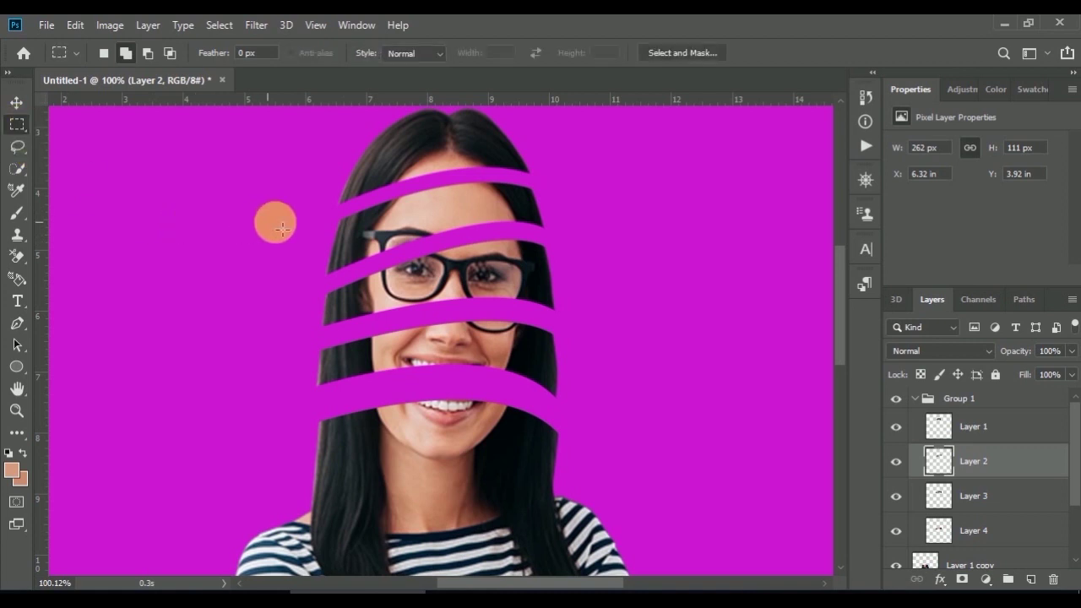
pyautogui.moveTo(306, 225); pyautogui.dragTo(404, 253)
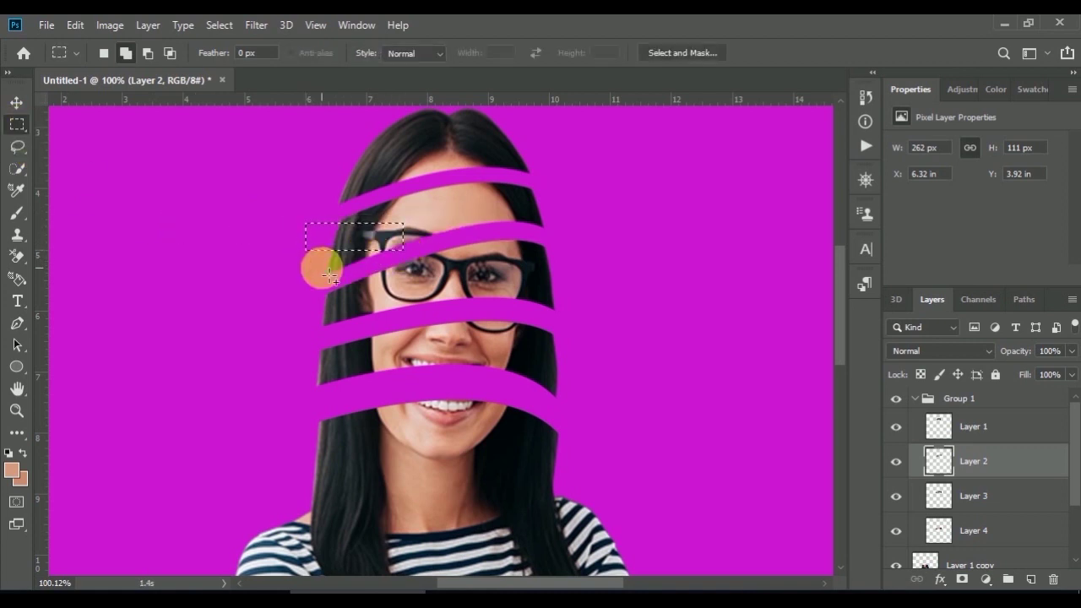
pyautogui.click(330, 275)
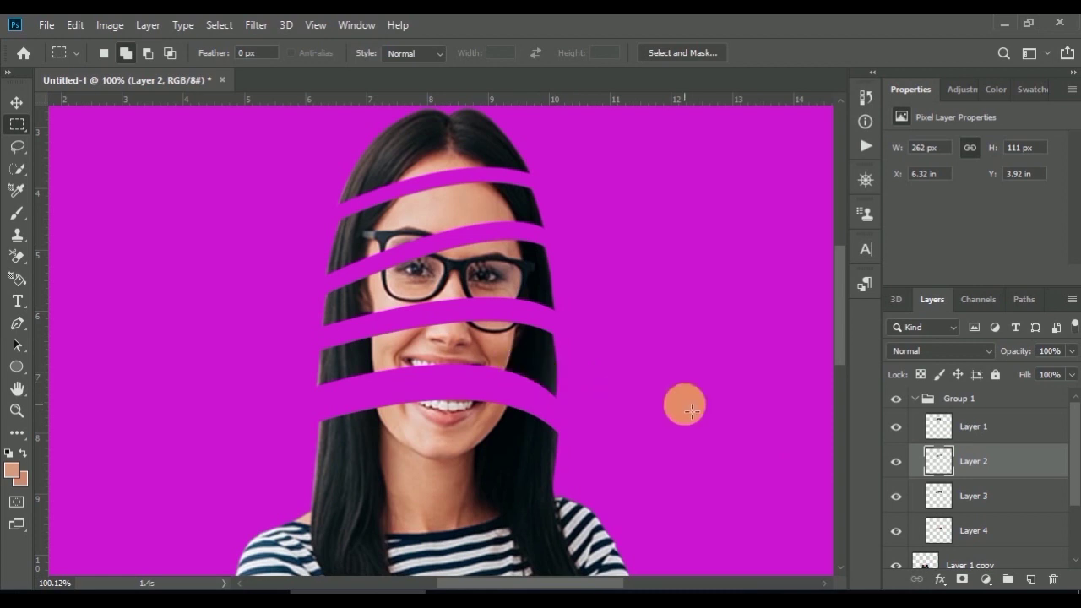
pyautogui.scroll(-2, 684, 405)
pyautogui.scroll(-1, 921, 478)
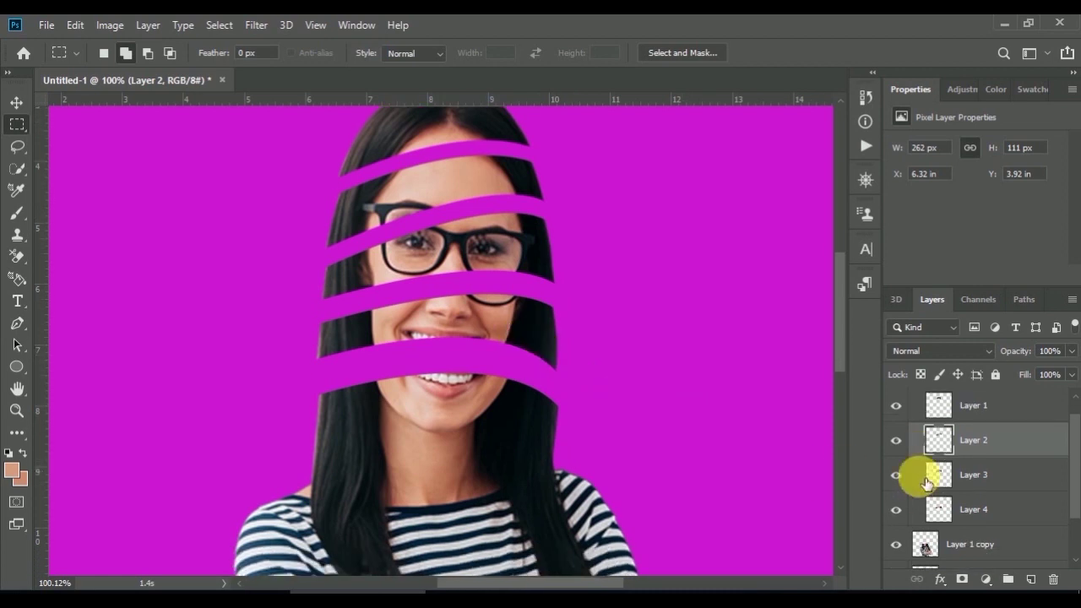
pyautogui.scroll(1, 926, 483)
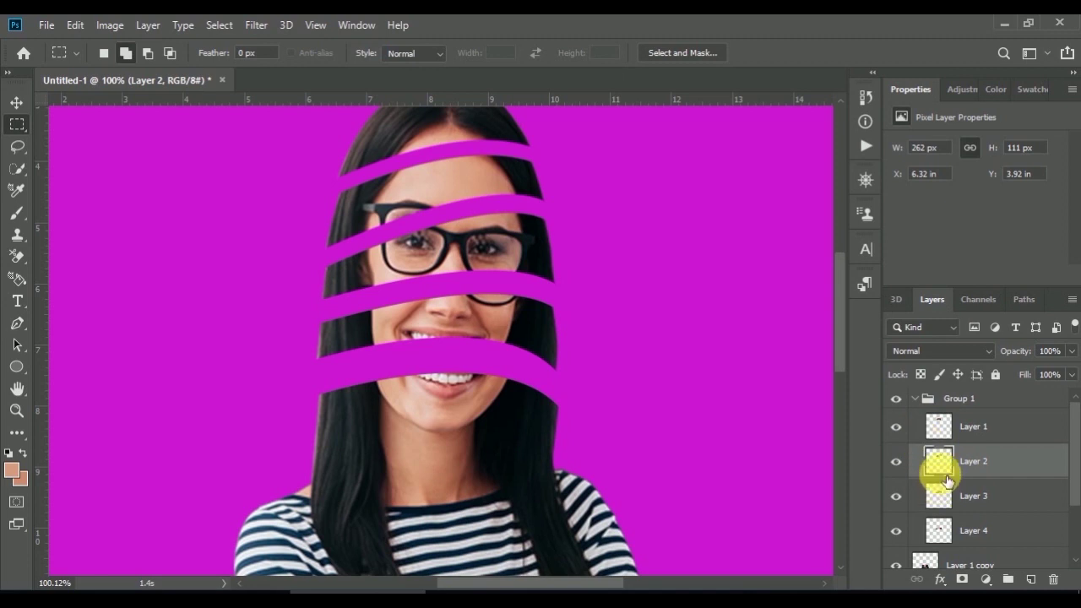
# - Delete the Layer 2 face strip and trash the Layer 4 mouth-area strip
pyautogui.press('Delete')
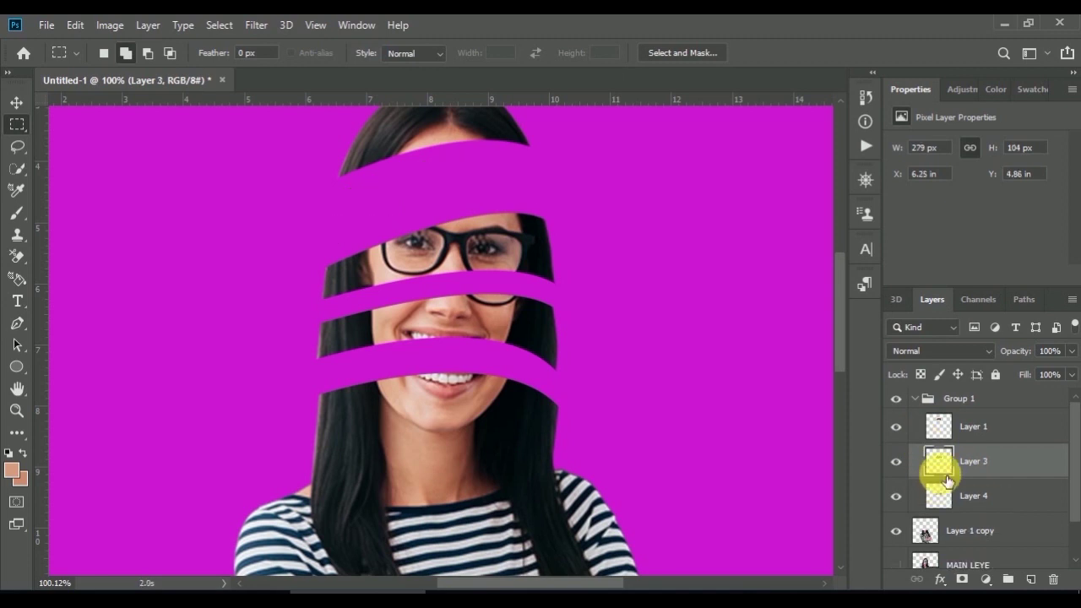
pyautogui.click(740, 436)
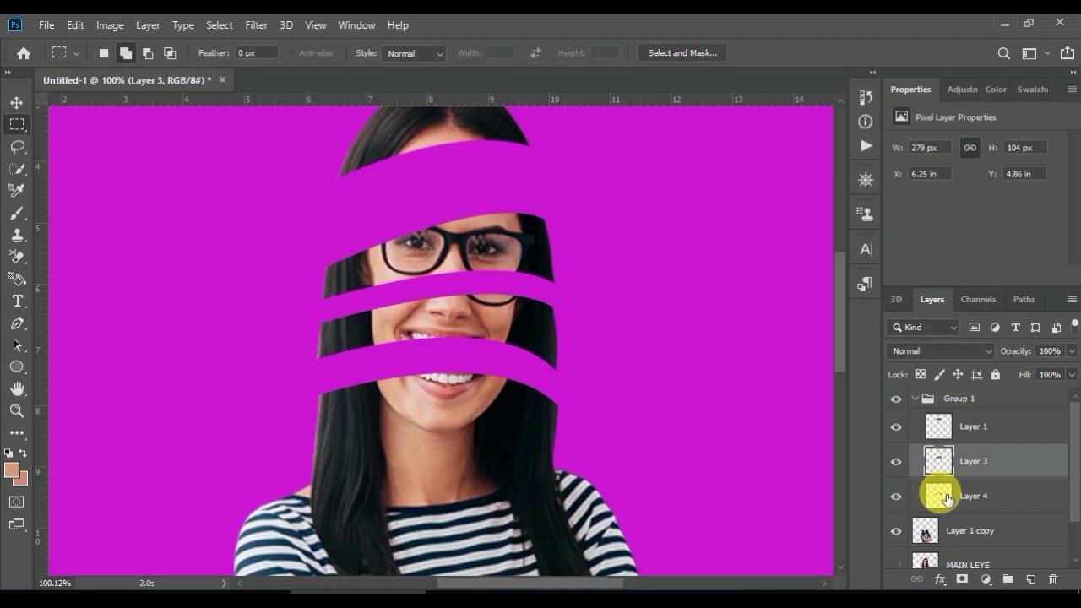
pyautogui.moveTo(946, 498); pyautogui.dragTo(853, 495)
pyautogui.scroll(-2, 514, 454)
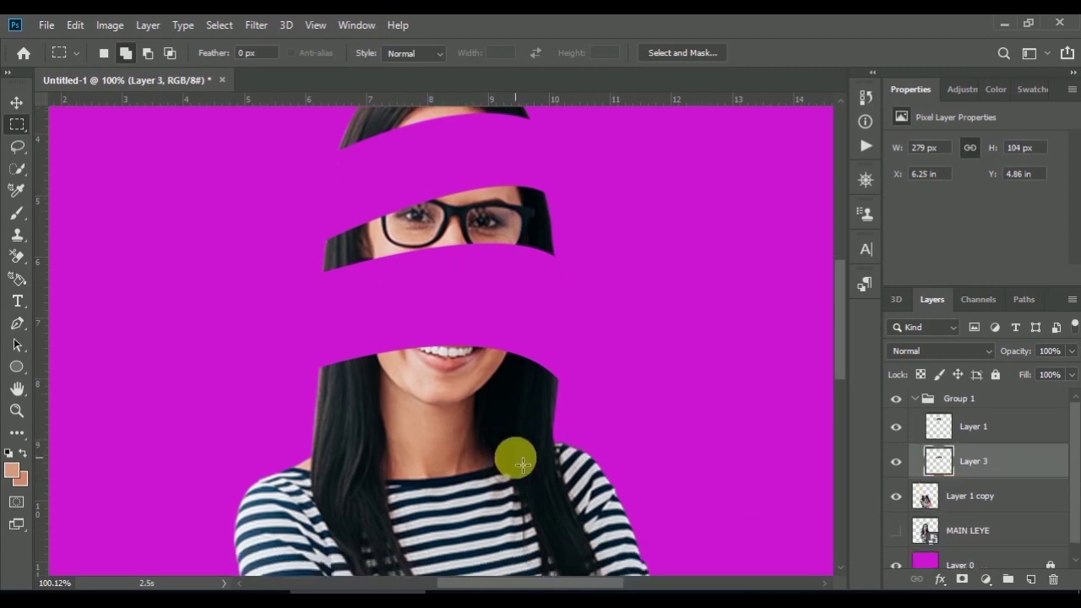
pyautogui.scroll(-1, 523, 464)
pyautogui.scroll(-2, 523, 464)
pyautogui.scroll(-2, 523, 464)
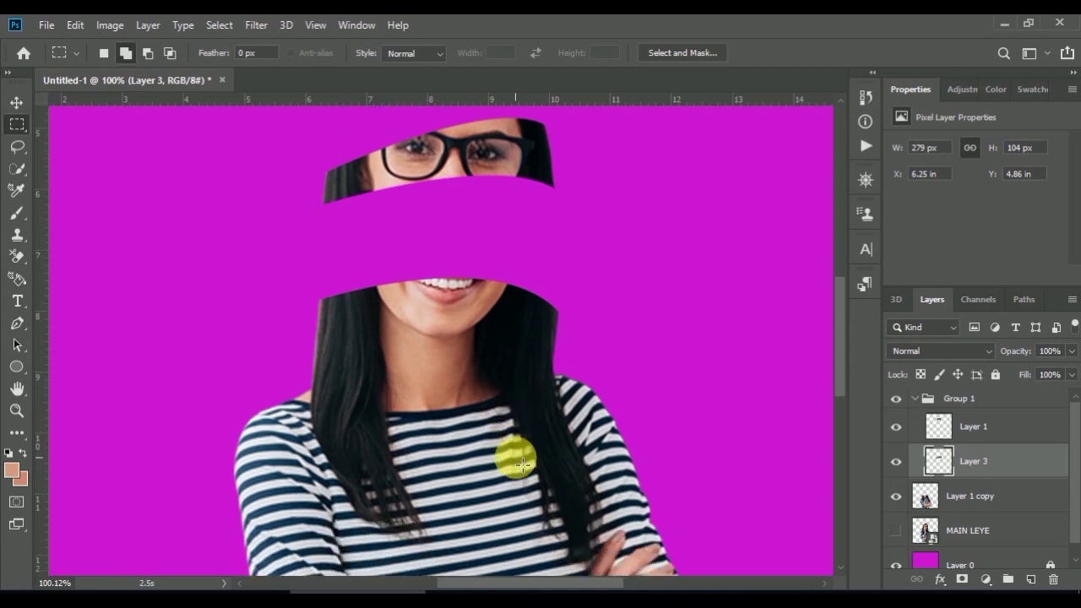
pyautogui.click(928, 498)
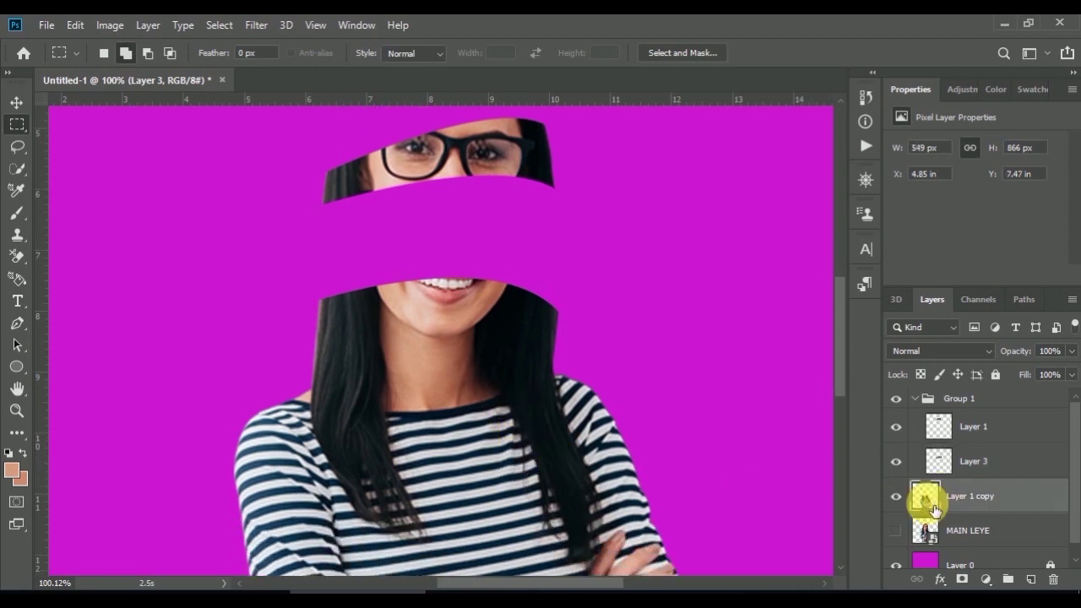
pyautogui.scroll(2, 432, 397)
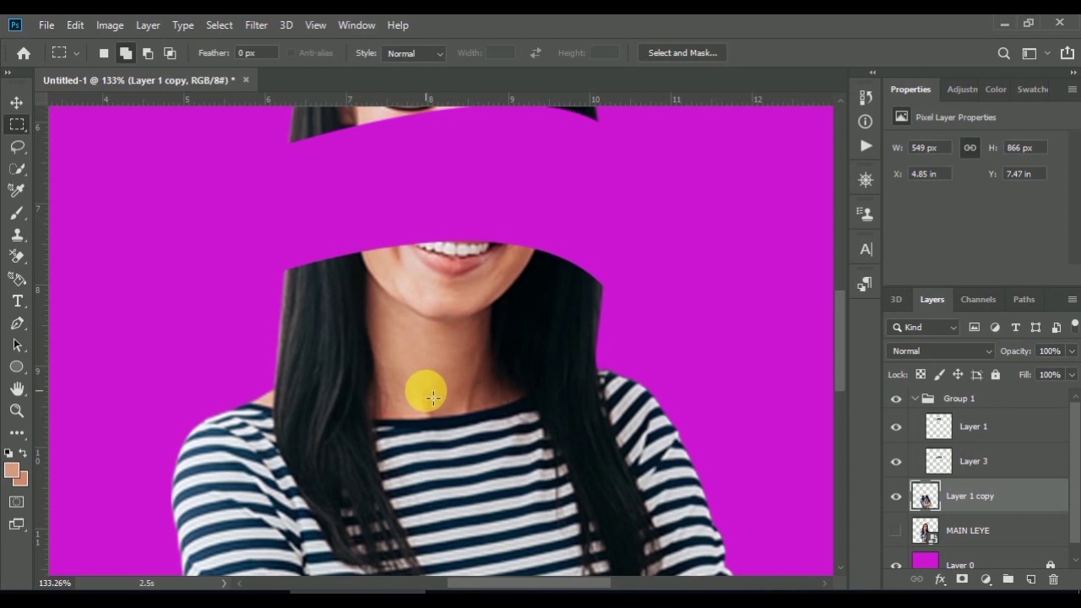
pyautogui.scroll(3, 432, 397)
pyautogui.scroll(2, 433, 397)
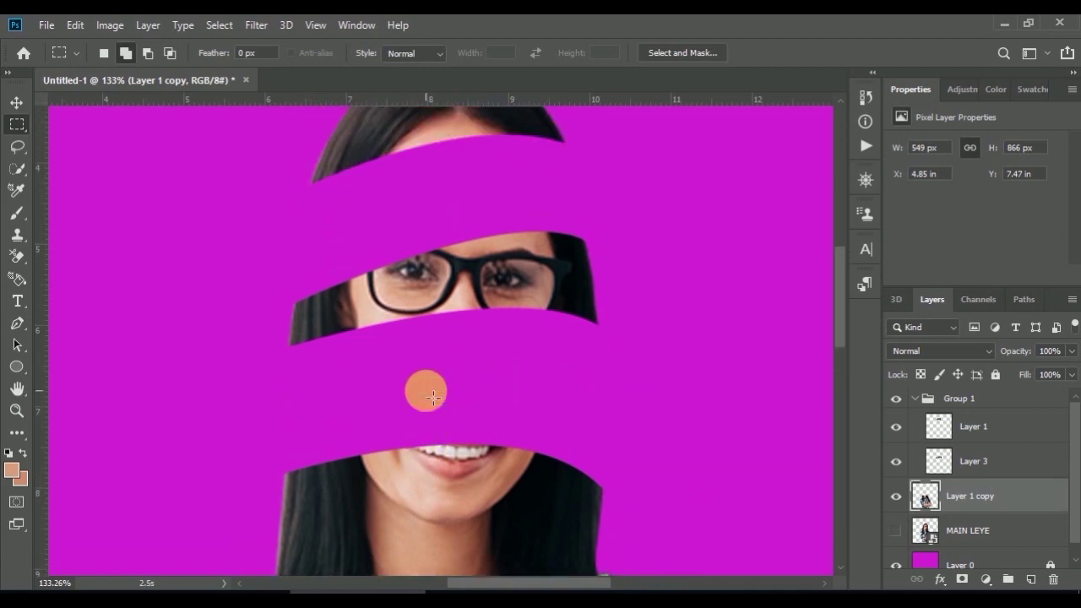
pyautogui.scroll(-1, 433, 397)
pyautogui.scroll(-2, 433, 397)
pyautogui.scroll(-1, 432, 397)
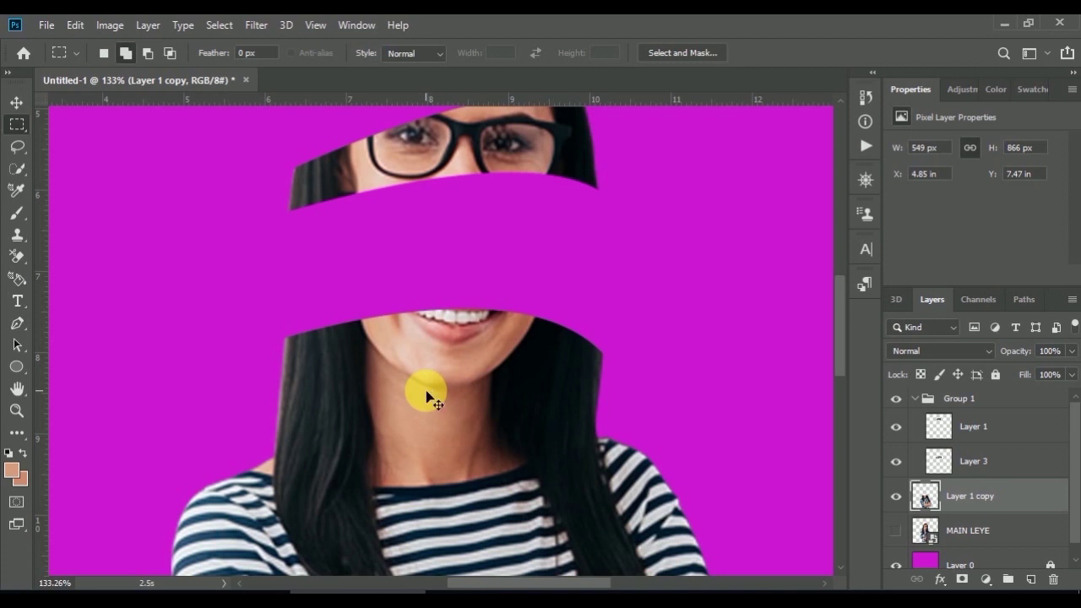
pyautogui.hotkey('ctrl', 'j')
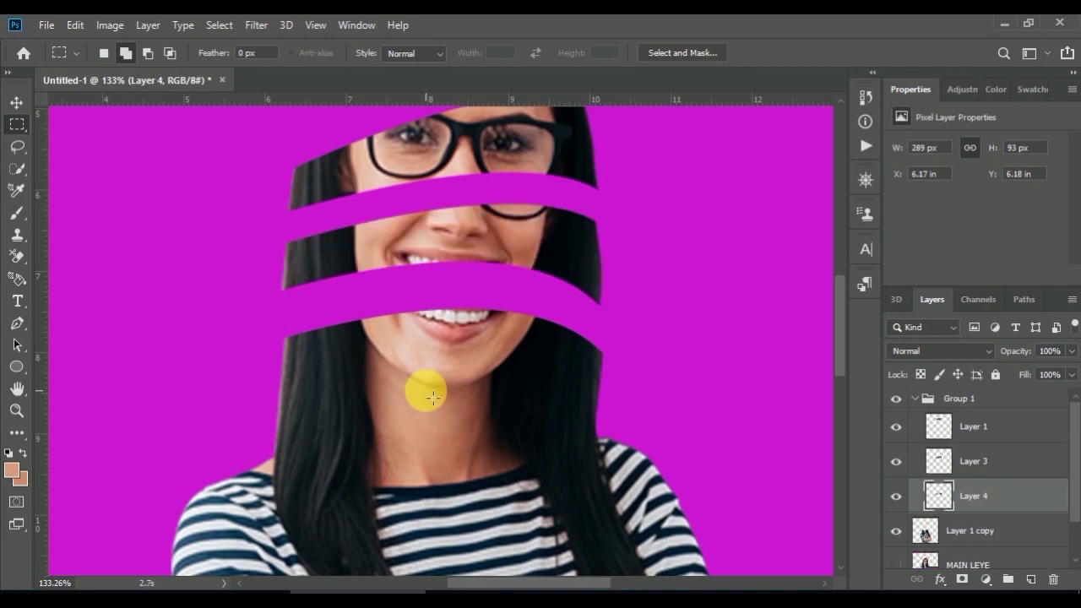
pyautogui.scroll(1, 431, 397)
pyautogui.scroll(2, 432, 397)
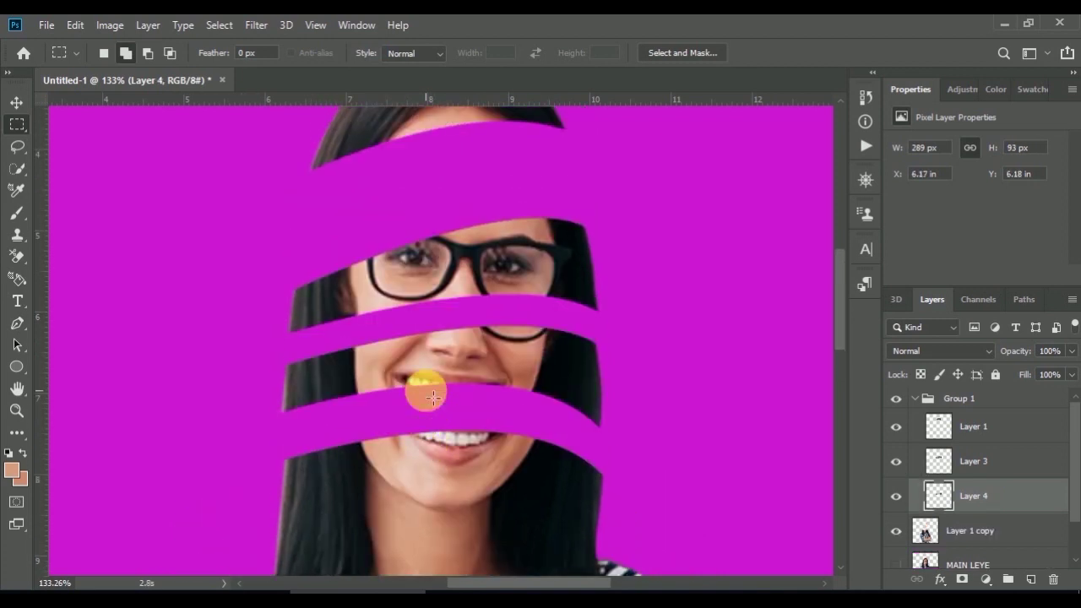
pyautogui.scroll(-1, 432, 397)
pyautogui.scroll(-1, 432, 397)
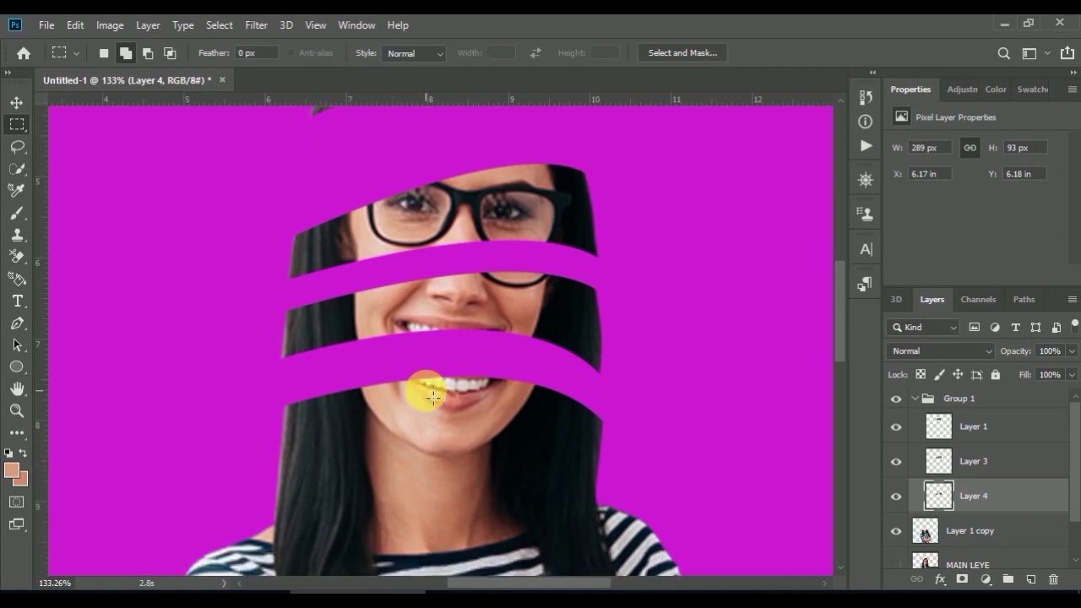
pyautogui.scroll(1, 433, 397)
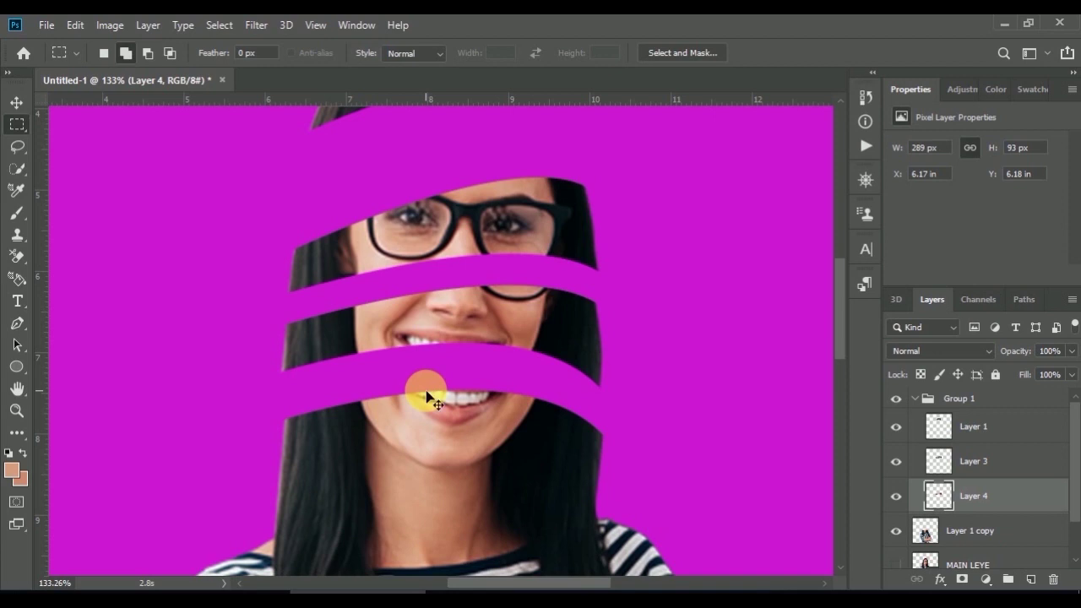
pyautogui.press('Delete')
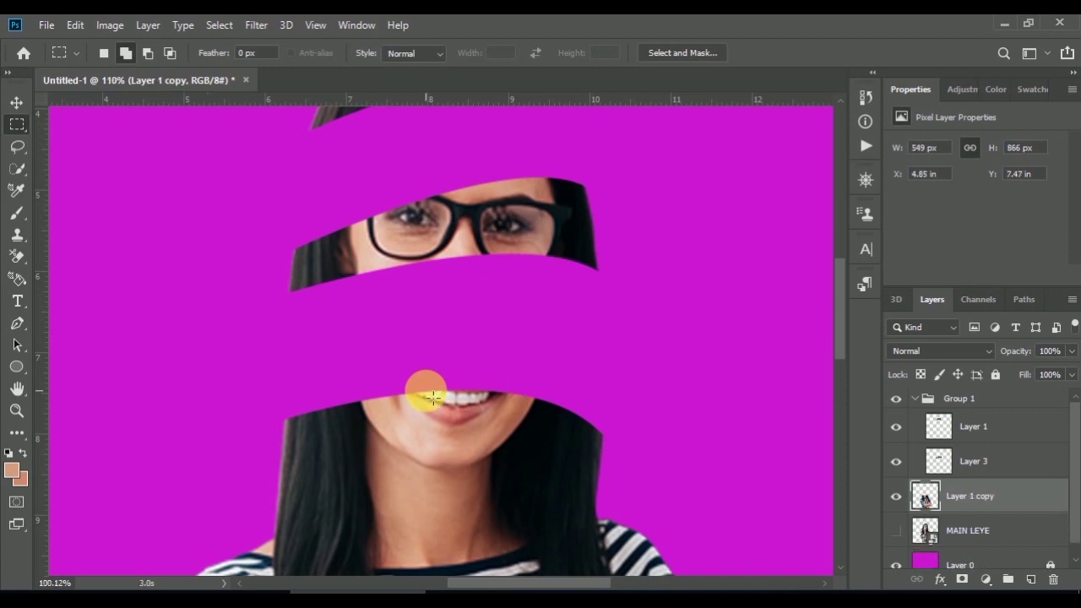
pyautogui.scroll(-3, 432, 397)
pyautogui.scroll(-1, 432, 397)
pyautogui.scroll(1, 433, 397)
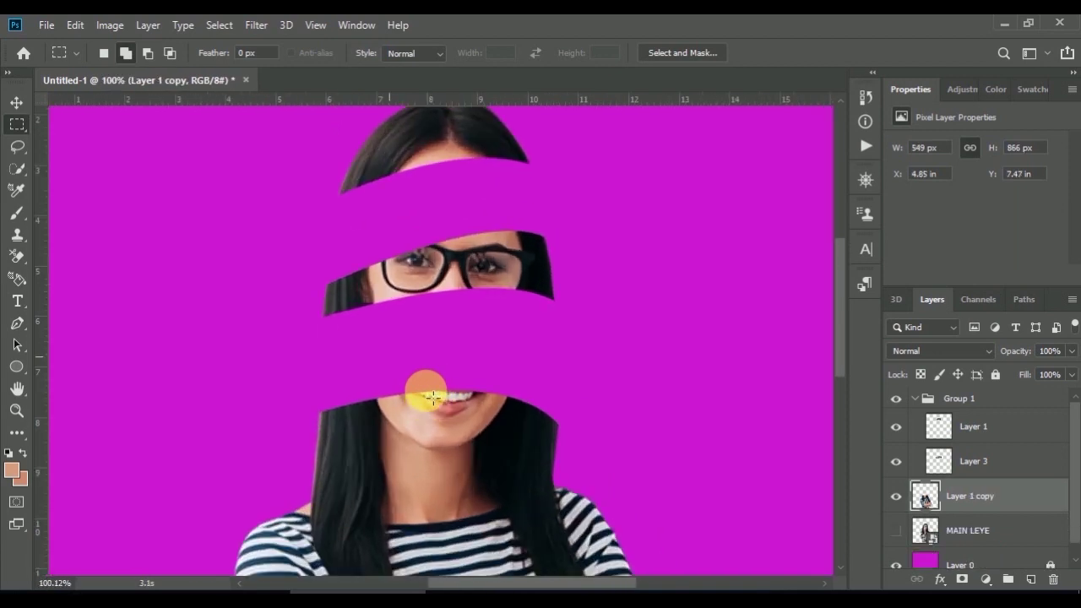
pyautogui.scroll(1, 433, 397)
pyautogui.scroll(1, 432, 397)
pyautogui.scroll(1, 433, 397)
pyautogui.scroll(1, 433, 397)
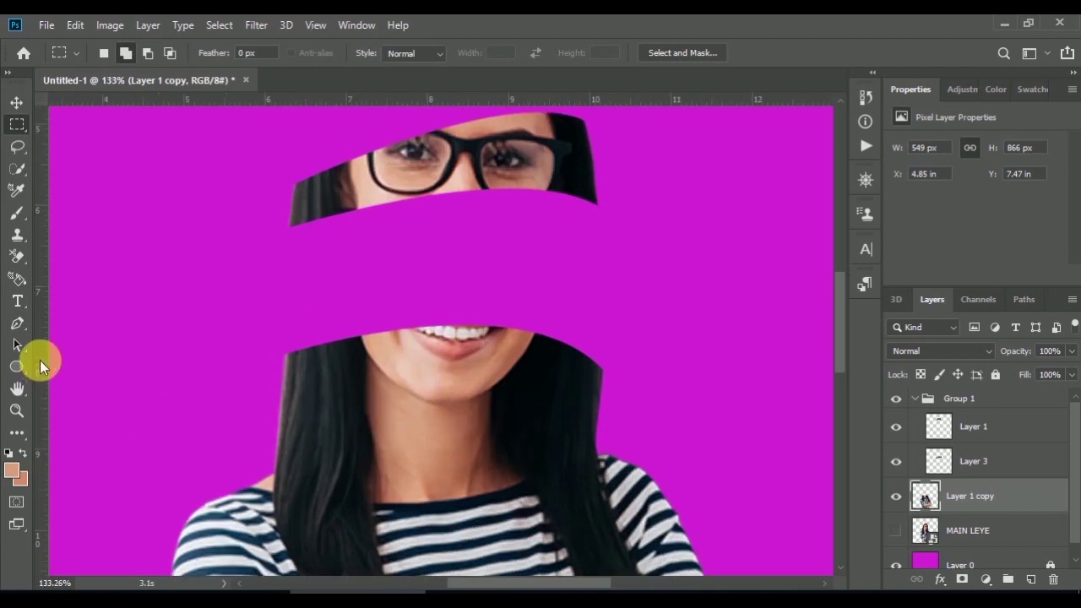
# - Draw a closed curved Pen path around a band across the chin and mouth
pyautogui.click(17, 325)
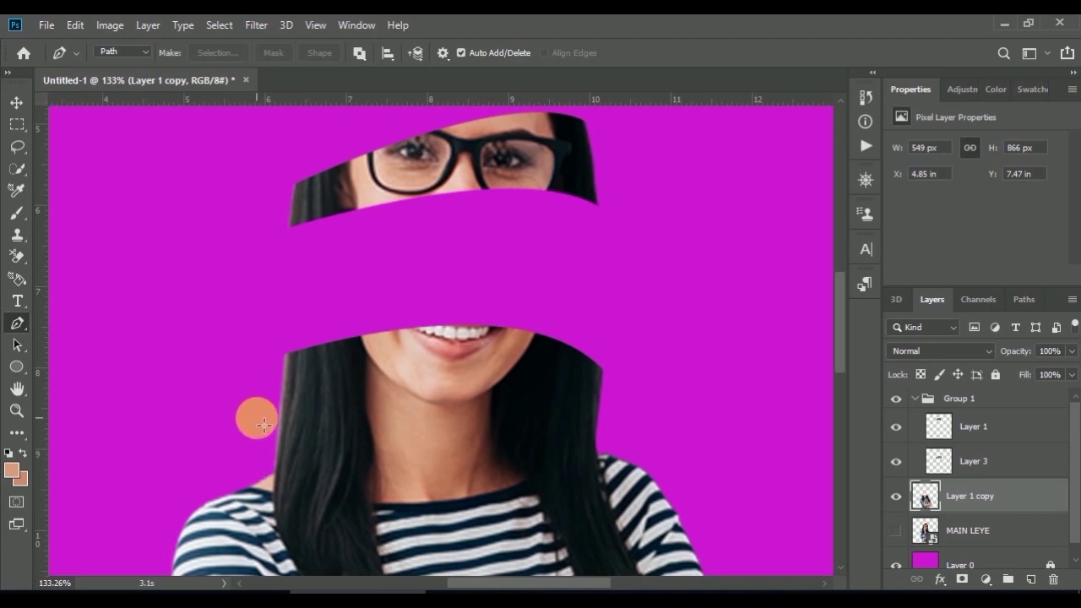
pyautogui.click(256, 417)
pyautogui.moveTo(609, 402); pyautogui.dragTo(657, 443)
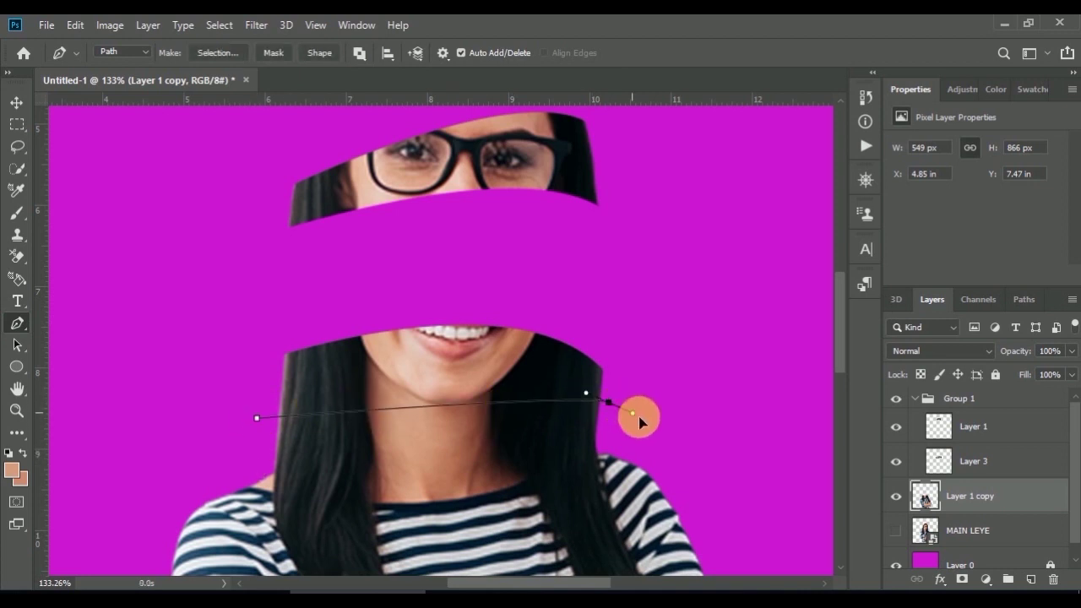
pyautogui.moveTo(616, 338); pyautogui.dragTo(507, 294)
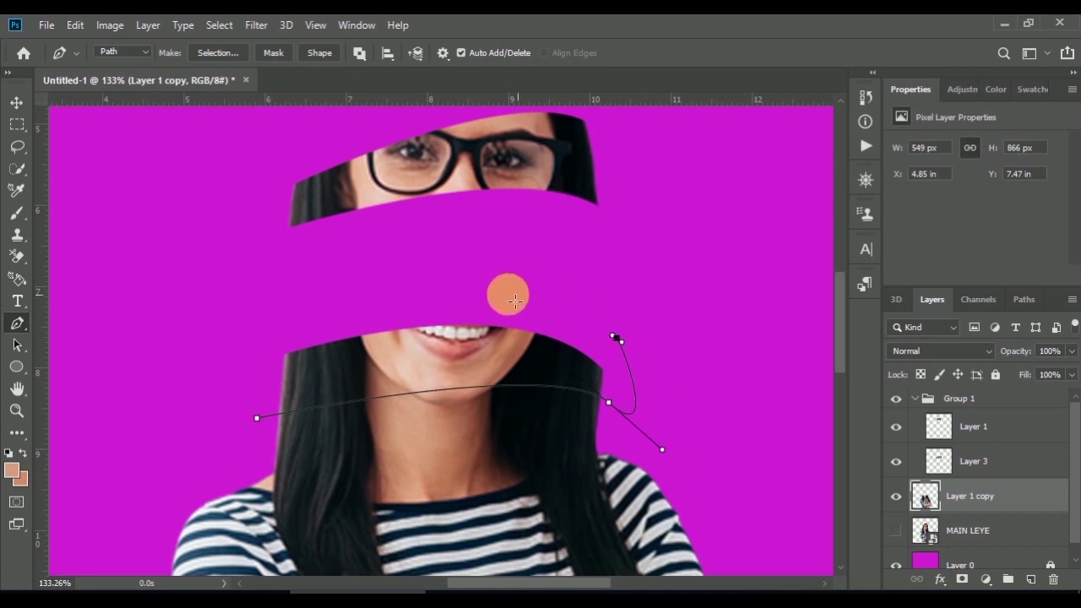
pyautogui.click(422, 287)
pyautogui.click(312, 311)
pyautogui.click(274, 332)
pyautogui.click(241, 370)
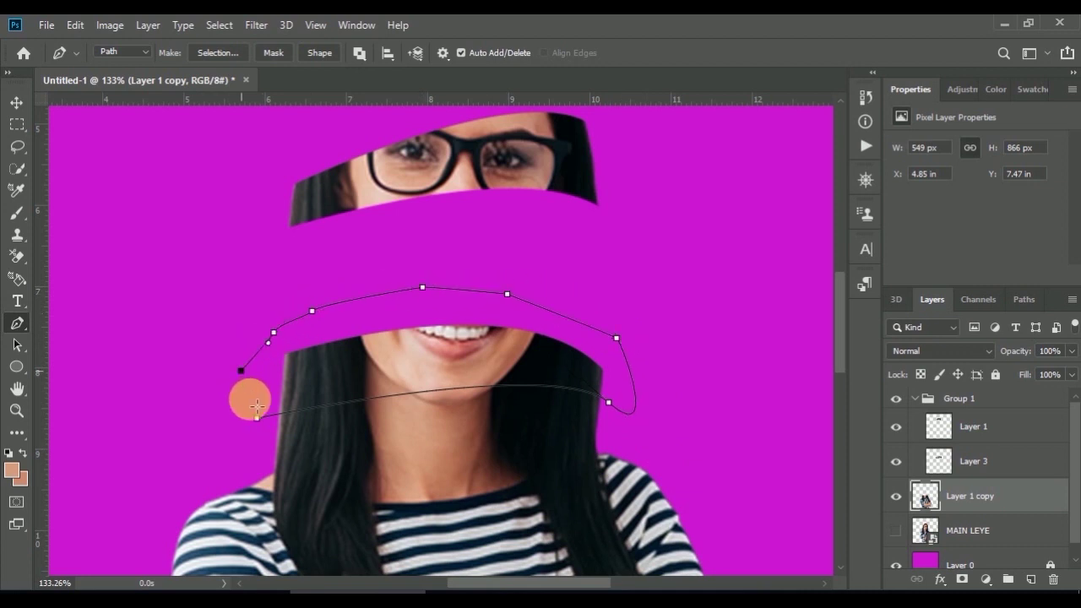
pyautogui.click(257, 417)
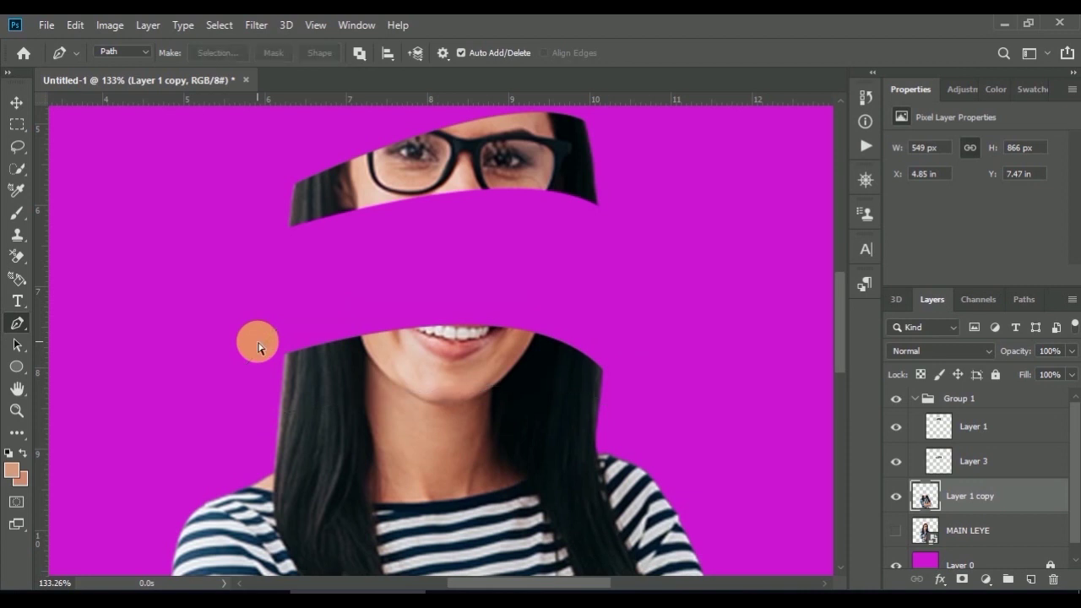
# - Turn the path into a selection, cut it onto new Layer 4, and lift it slightly
pyautogui.hotkey('ctrl', 'Return')
pyautogui.press('l')
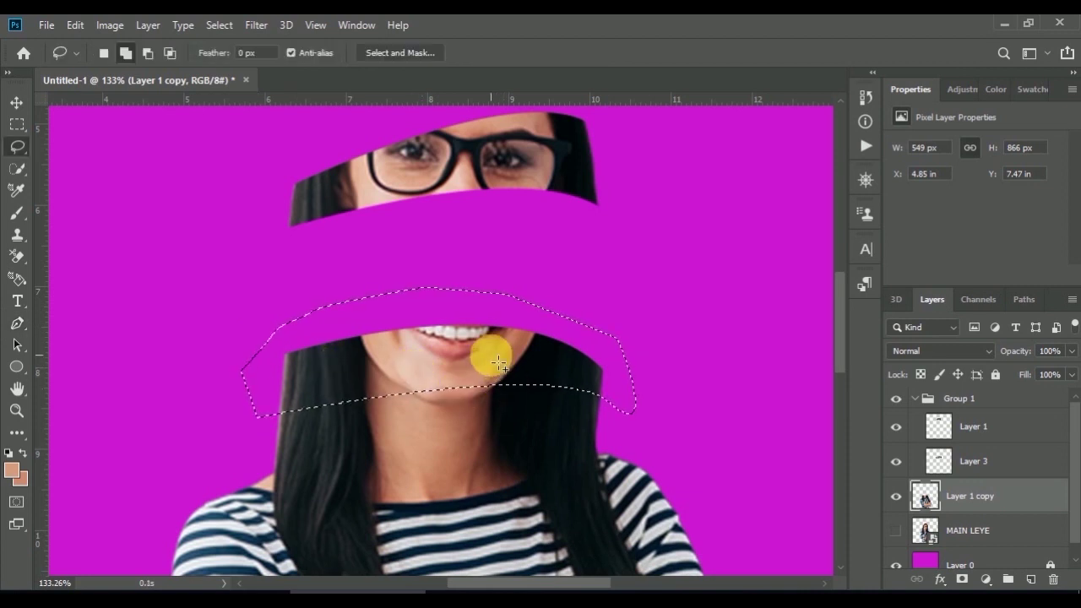
pyautogui.rightClick(491, 355)
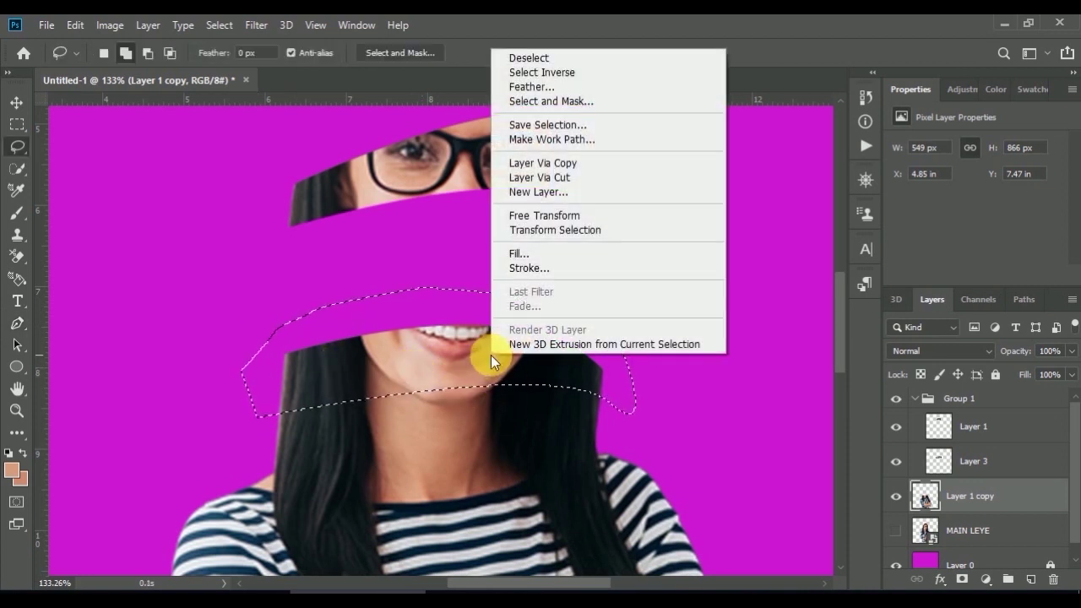
pyautogui.click(572, 178)
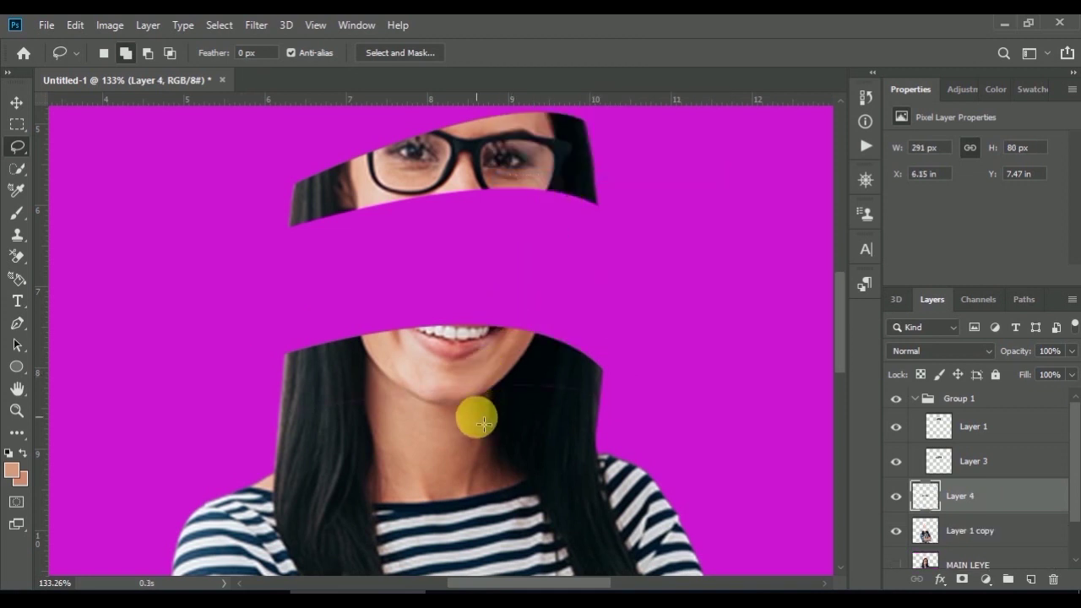
pyautogui.moveTo(461, 373); pyautogui.dragTo(462, 327)
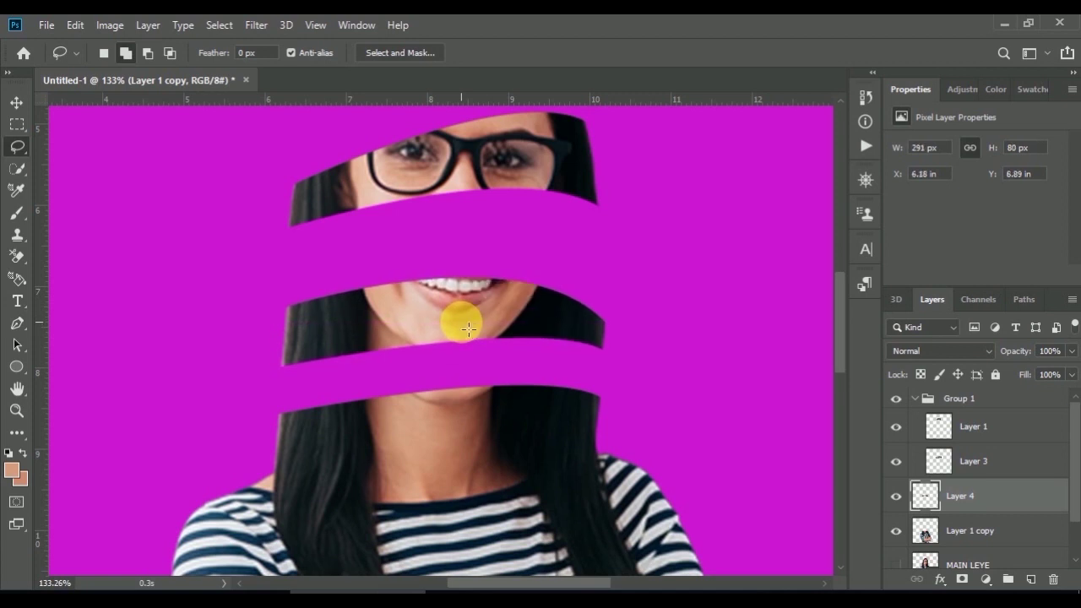
pyautogui.scroll(3, 465, 329)
pyautogui.scroll(2, 469, 330)
pyautogui.scroll(2, 469, 329)
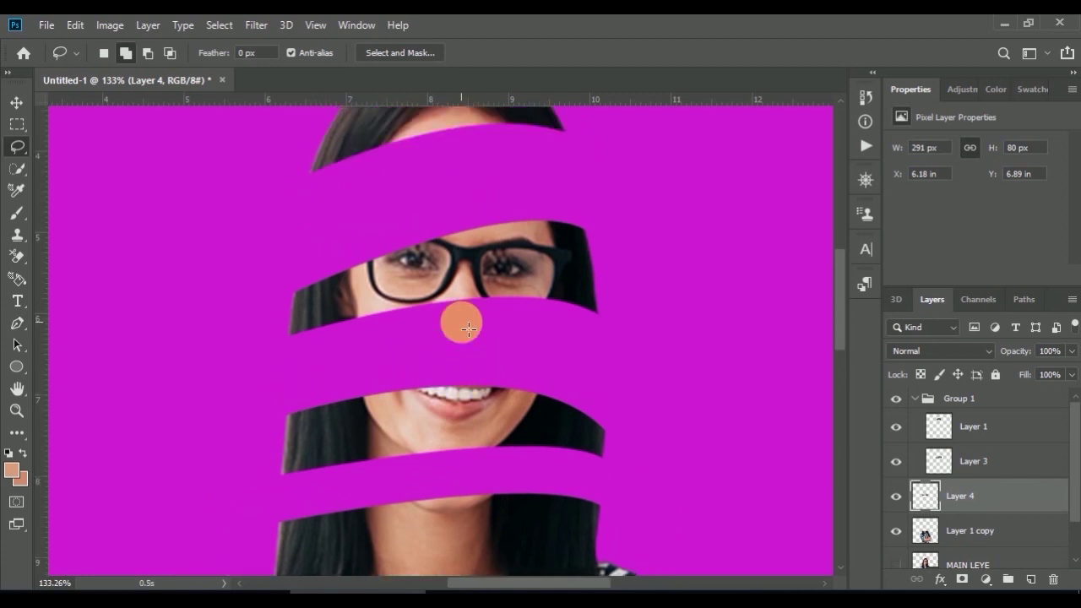
pyautogui.scroll(1, 468, 329)
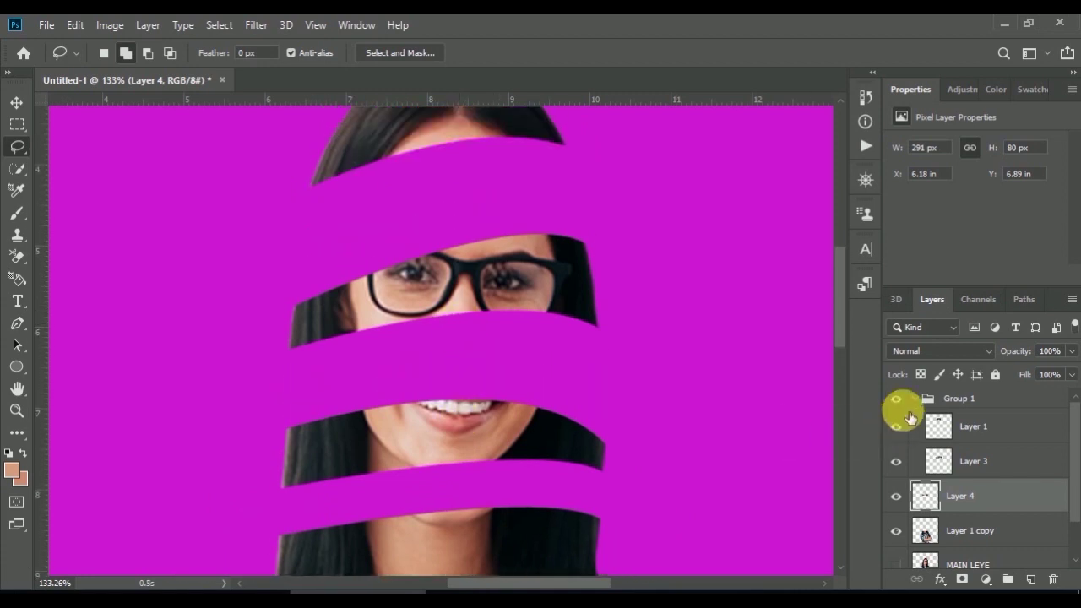
# - With Group 1 selected, drag the glasses strip and top hair strip slightly lower
pyautogui.click(920, 404)
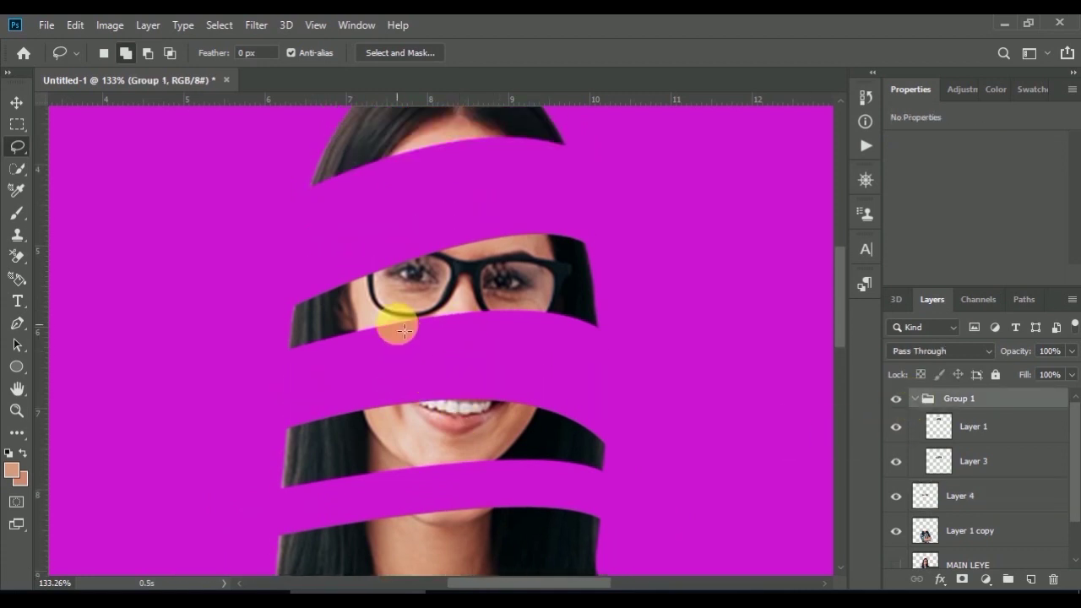
pyautogui.moveTo(439, 297); pyautogui.dragTo(442, 326)
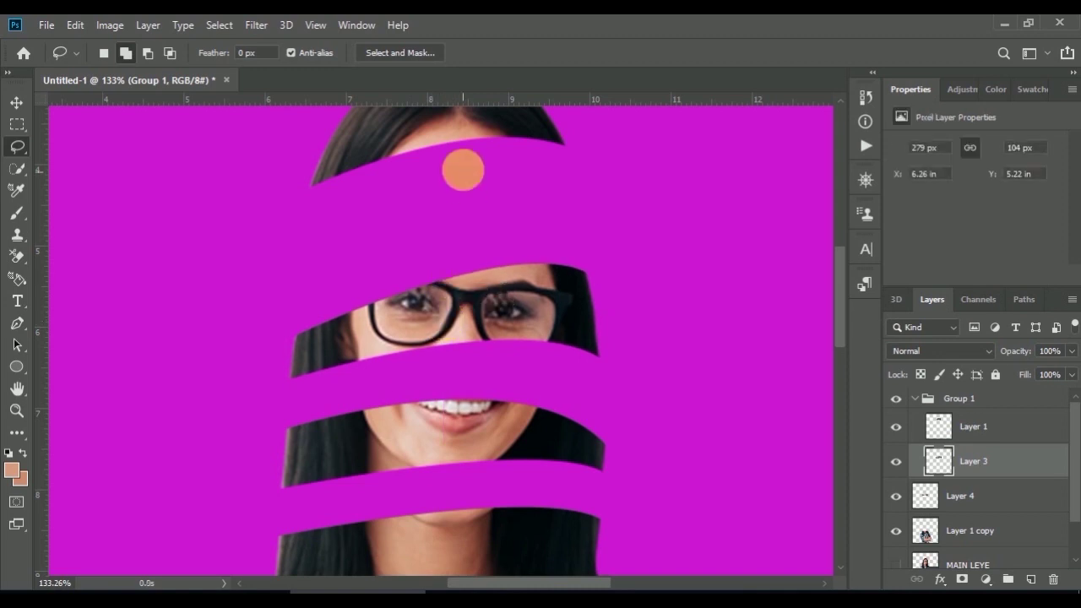
pyautogui.moveTo(454, 145); pyautogui.dragTo(458, 201)
# - Make the glasses strip layer, Layer 3, the active layer
pyautogui.scroll(-1, 464, 203)
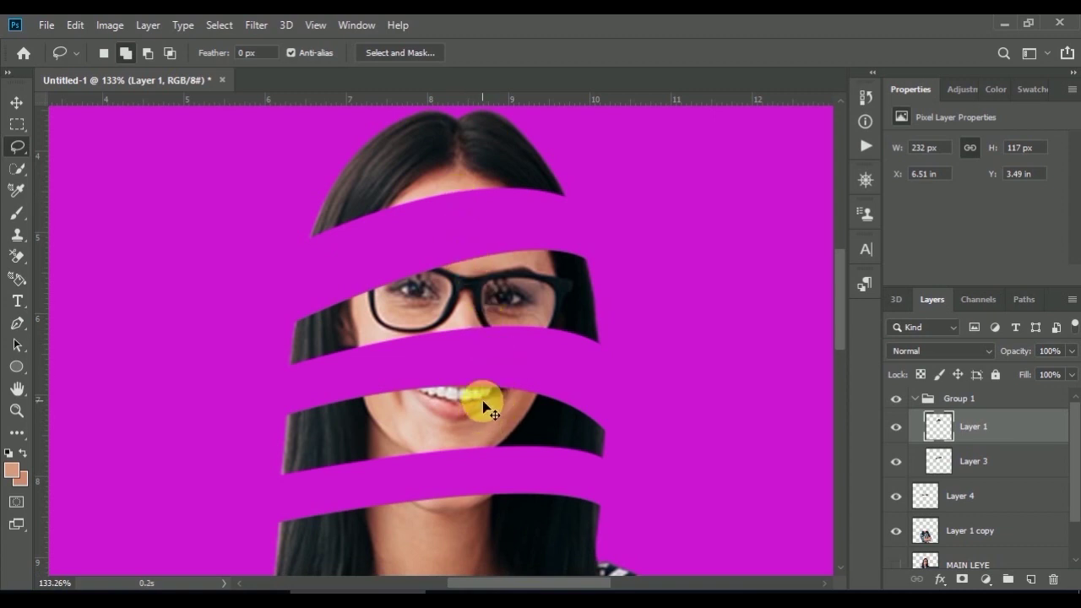
pyautogui.scroll(-1, 483, 407)
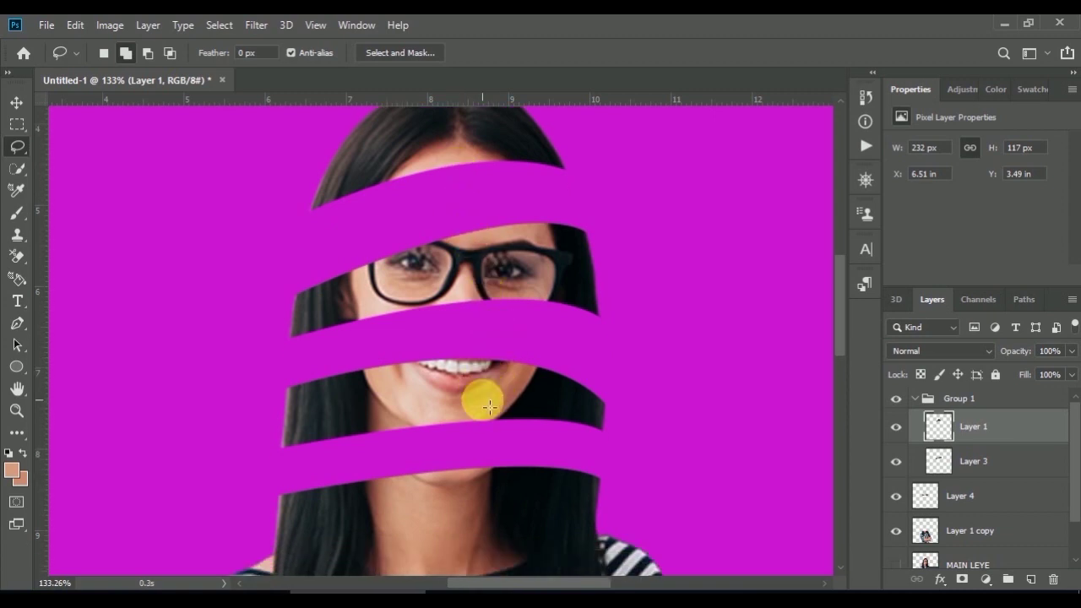
pyautogui.scroll(-1, 490, 407)
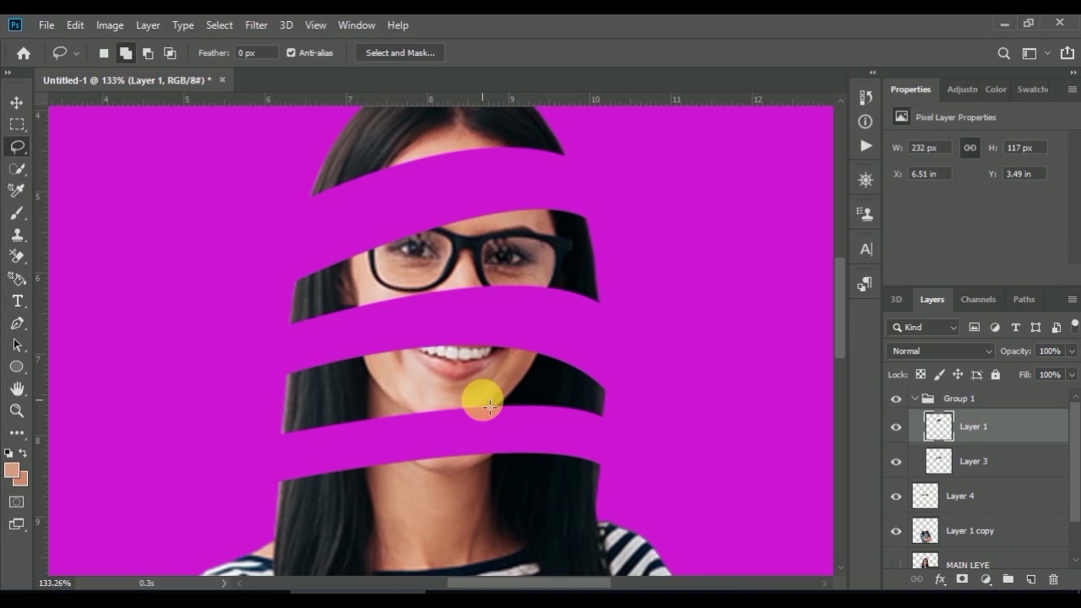
pyautogui.scroll(1, 490, 407)
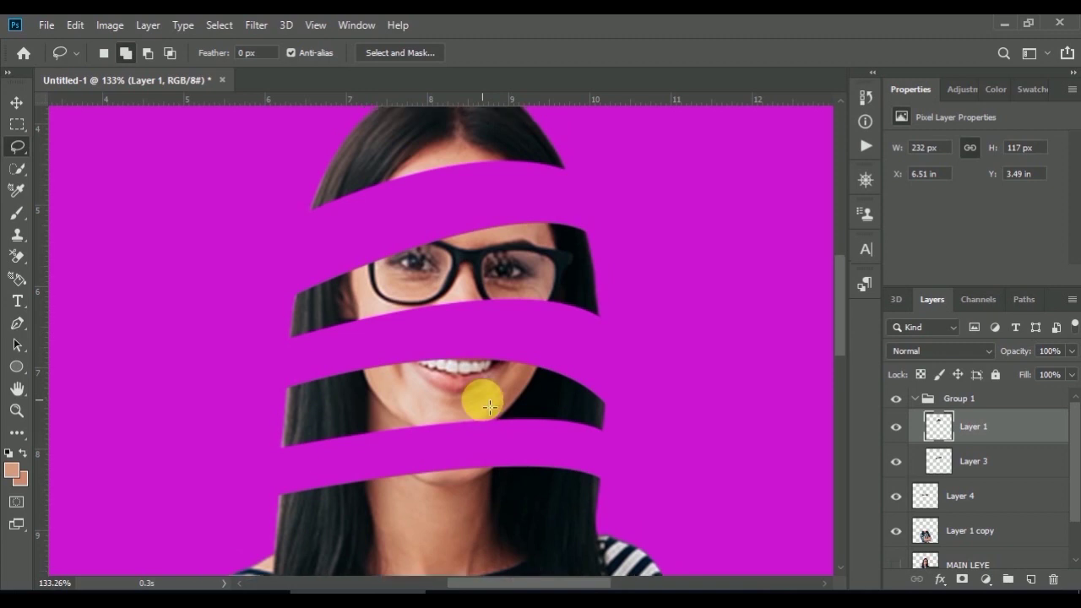
pyautogui.scroll(-1, 490, 407)
pyautogui.scroll(1, 483, 399)
pyautogui.scroll(1, 481, 393)
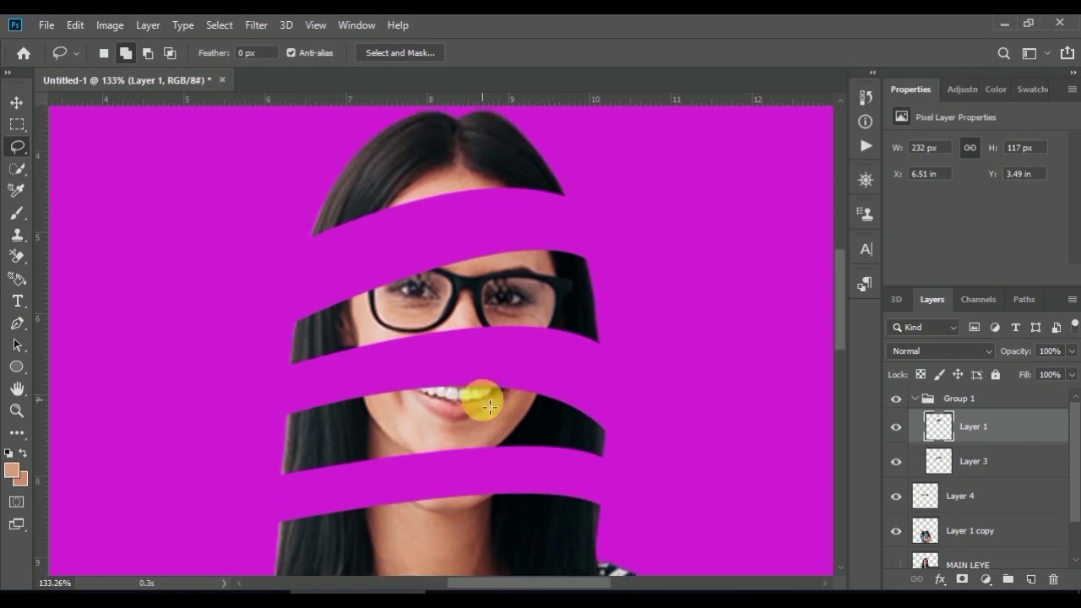
pyautogui.keyDown('ctrl'); pyautogui.click(479, 309); pyautogui.keyUp('ctrl')
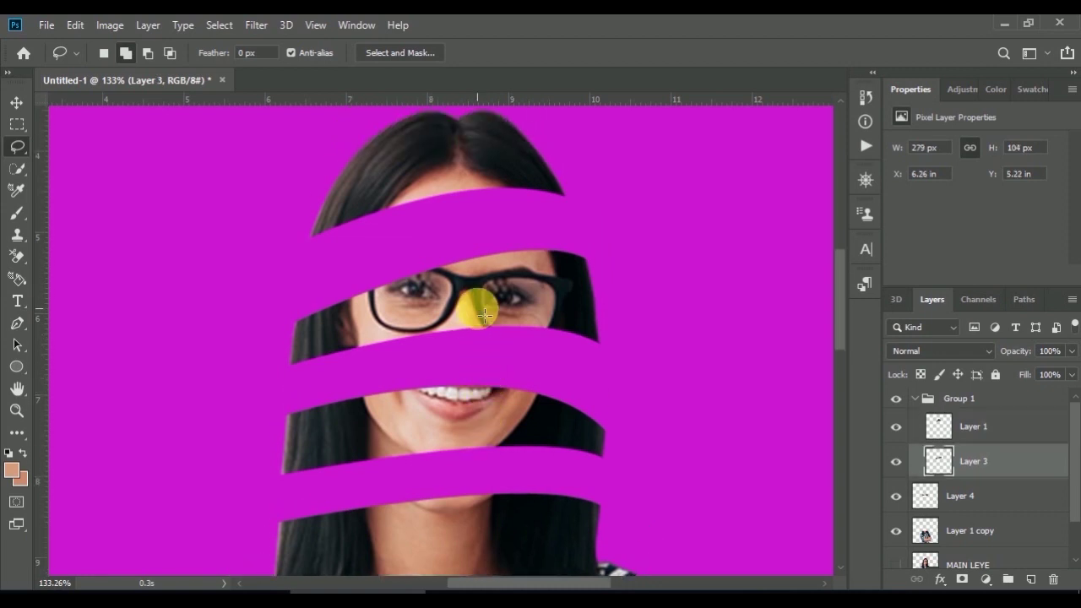
# - Free-transform the glasses strip to a slight tilt, lower it about 11 px, and commit
pyautogui.hotkey('ctrl', 't')
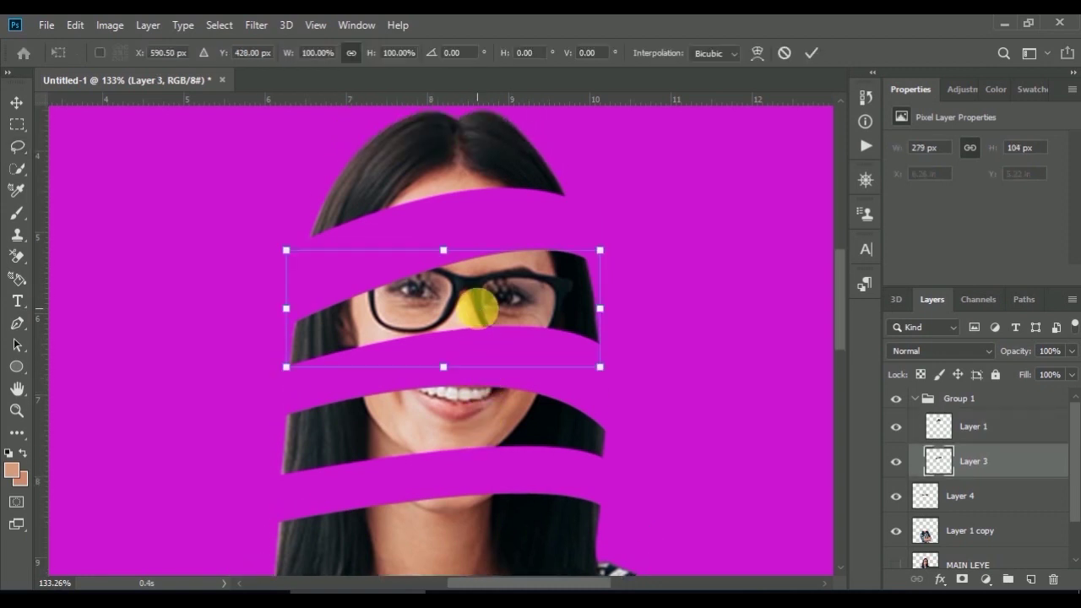
pyautogui.moveTo(628, 255); pyautogui.dragTo(634, 277)
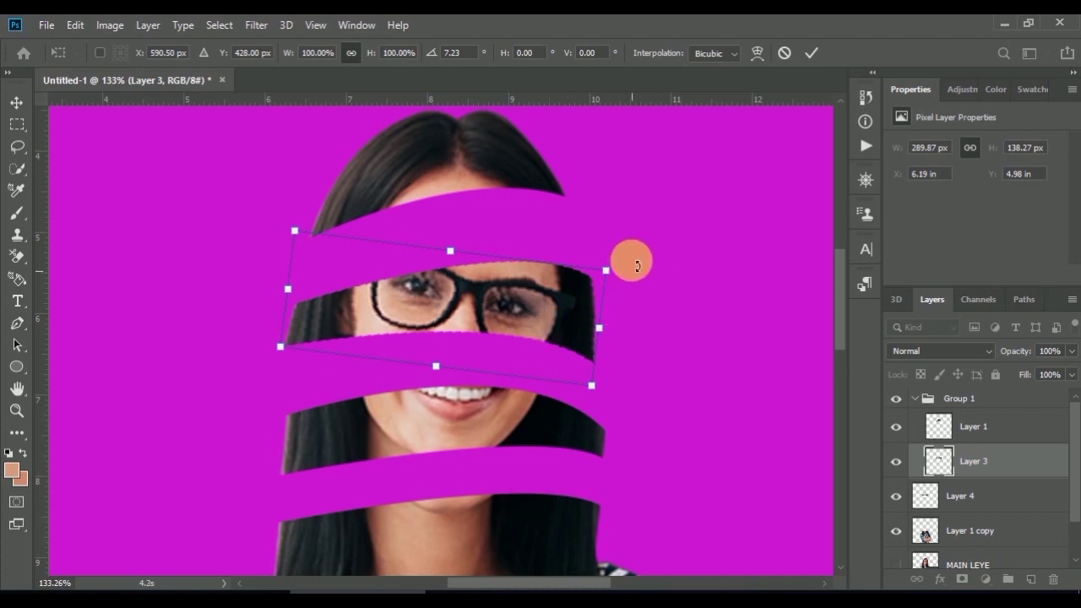
pyautogui.moveTo(630, 248); pyautogui.dragTo(633, 259)
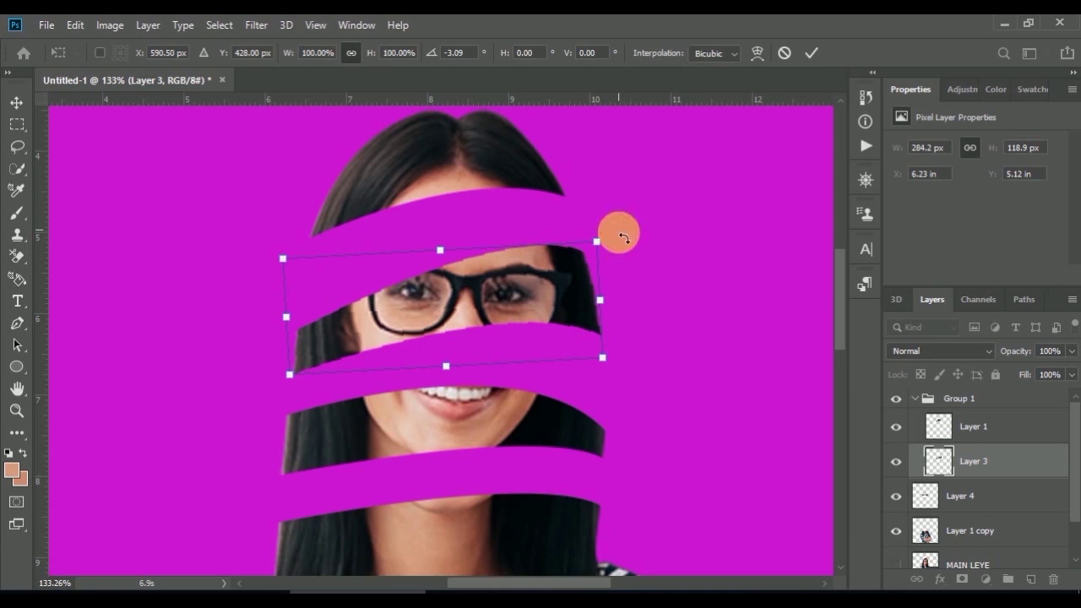
pyautogui.moveTo(622, 239); pyautogui.dragTo(622, 234)
pyautogui.moveTo(505, 300); pyautogui.dragTo(505, 307)
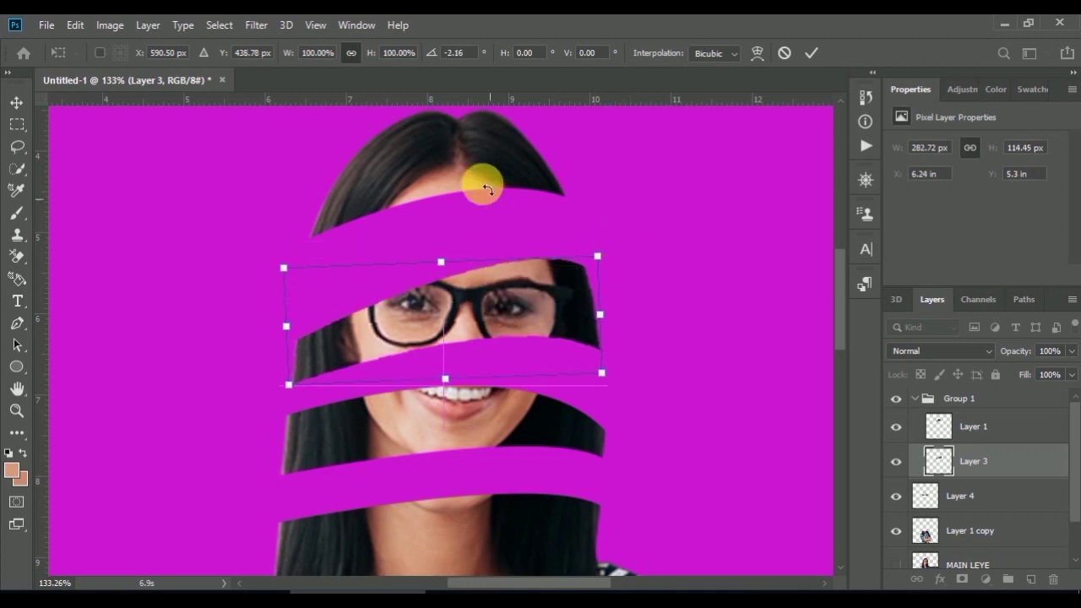
pyautogui.press('Return')
# - Tilt the top hair strip on Layer 1 by -2.16° and lower it about 16 px
pyautogui.press('l')
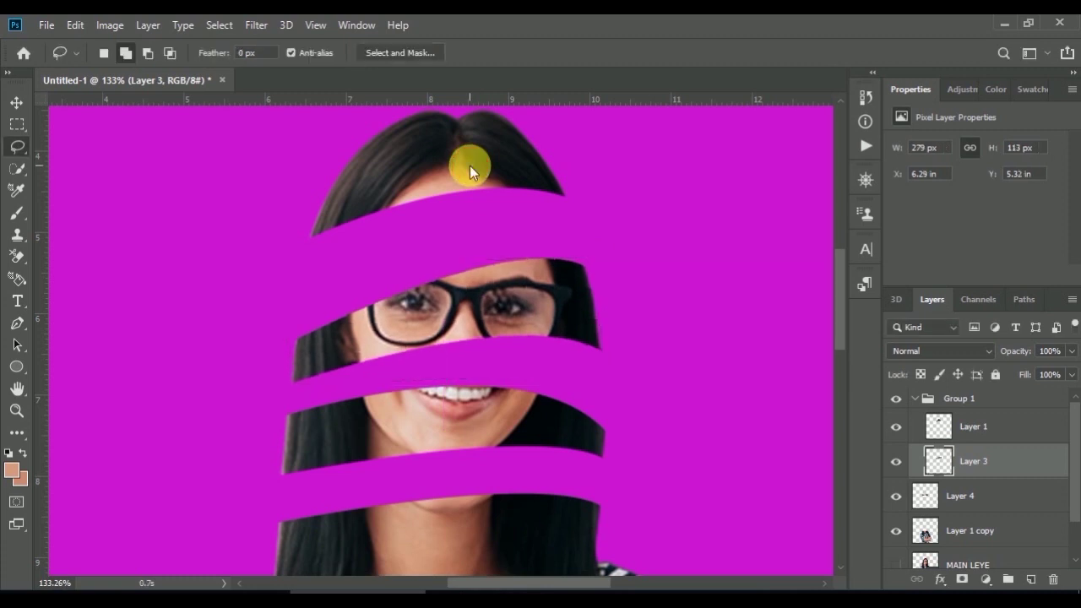
pyautogui.moveTo(471, 171); pyautogui.dragTo(469, 175)
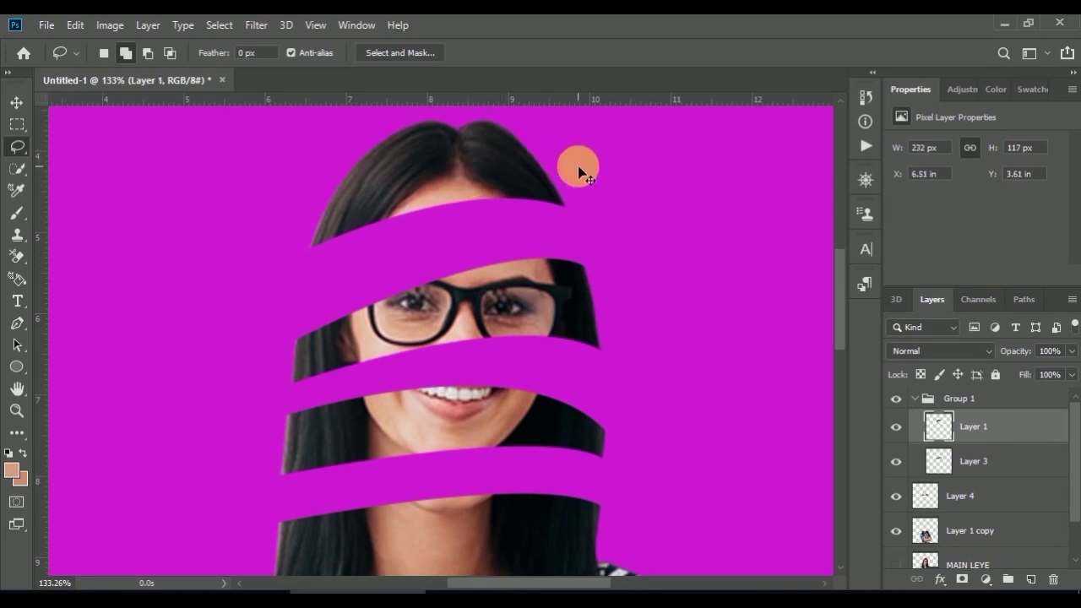
pyautogui.hotkey('ctrl', 't')
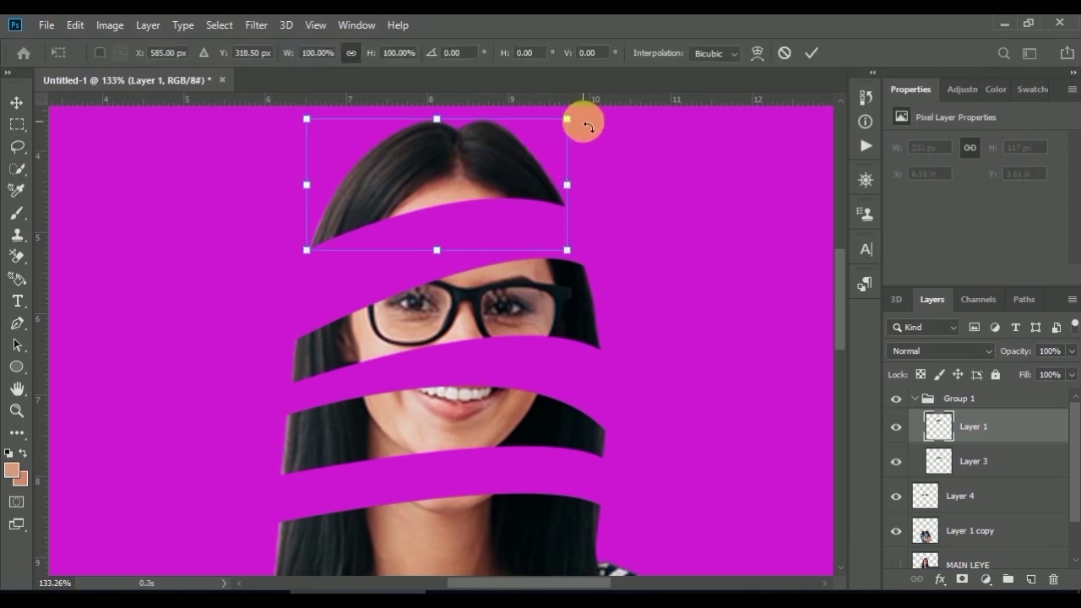
pyautogui.moveTo(588, 122)
pyautogui.mouseDown()
pyautogui.moveTo(585, 110)
pyautogui.moveTo(579, 132)
pyautogui.mouseUp()
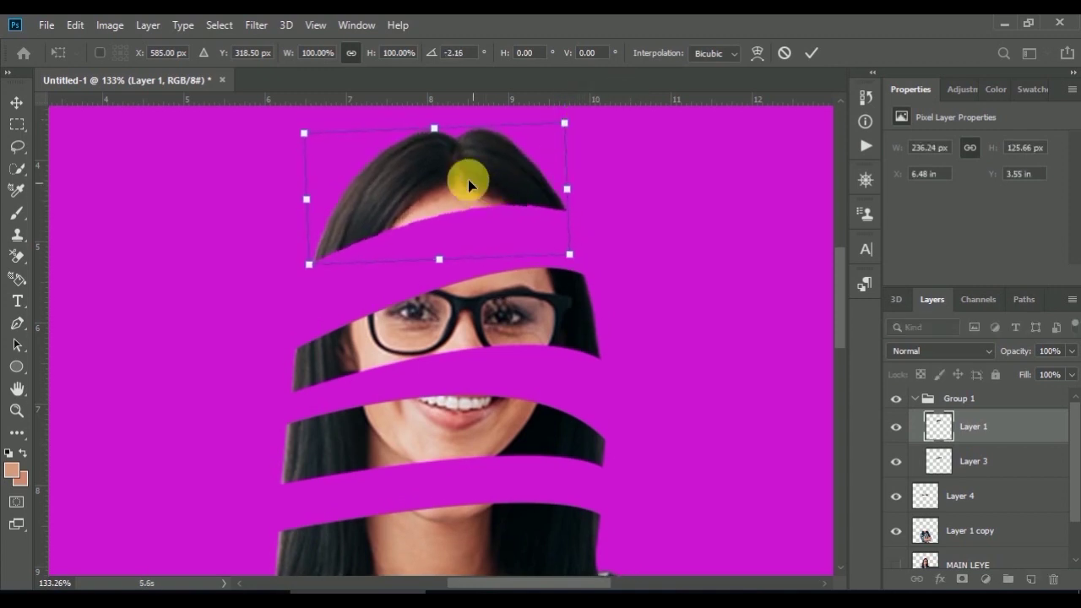
pyautogui.moveTo(465, 189); pyautogui.dragTo(465, 192)
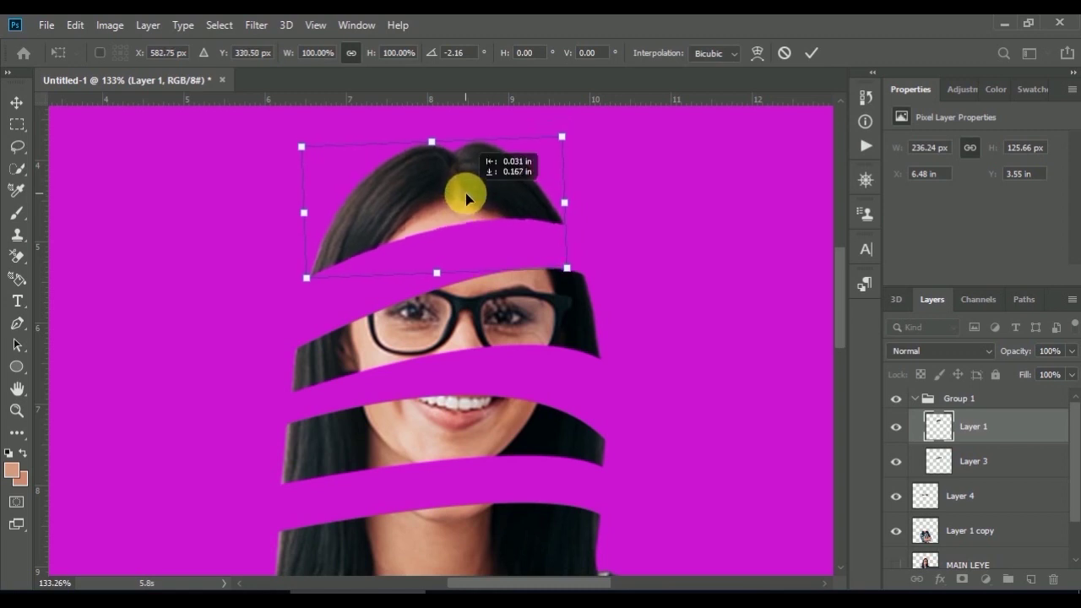
pyautogui.click(811, 52)
pyautogui.scroll(-3, 667, 230)
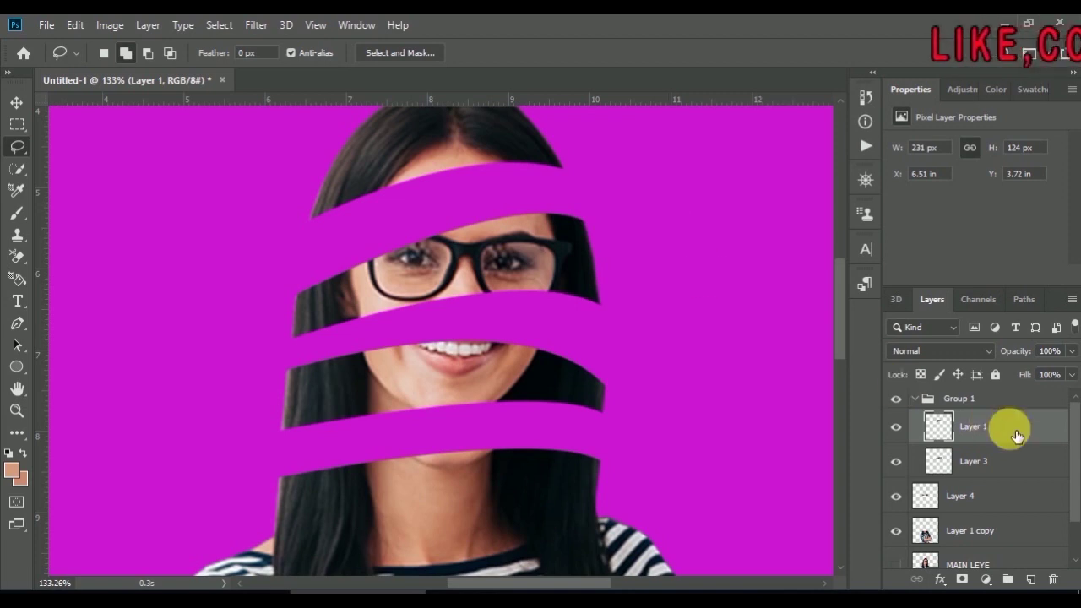
# - Move Layer 4 into Group 1 and lock the group
pyautogui.click(922, 401)
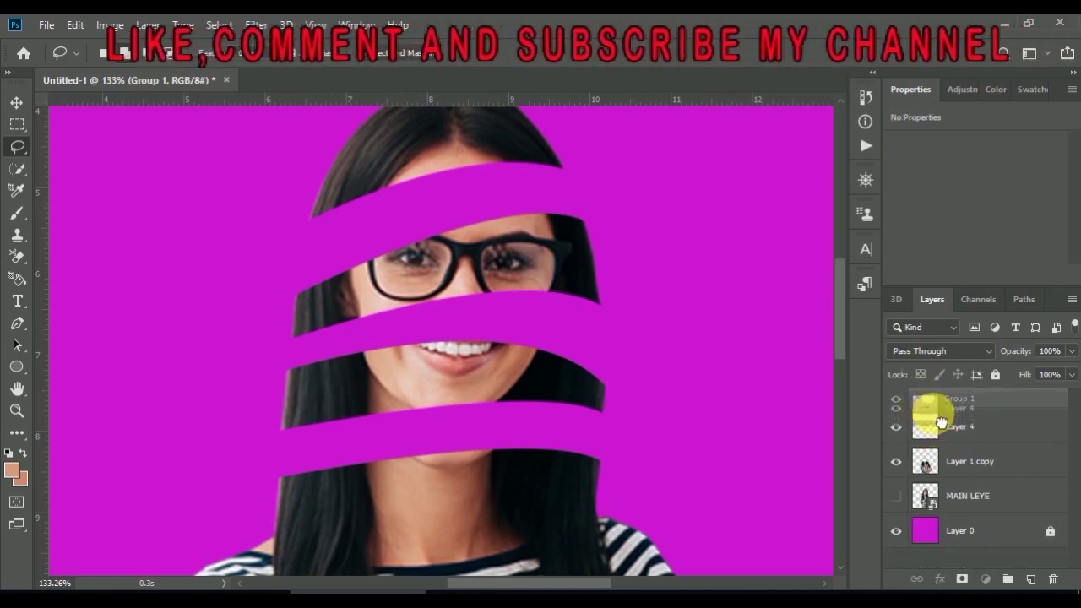
pyautogui.click(937, 427)
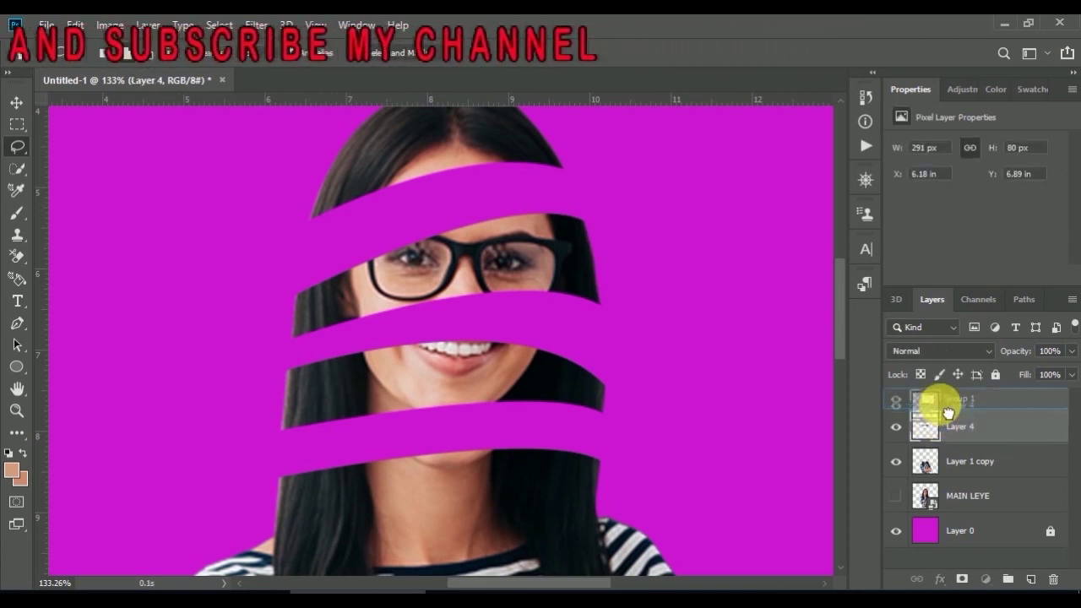
pyautogui.moveTo(939, 426); pyautogui.dragTo(938, 400)
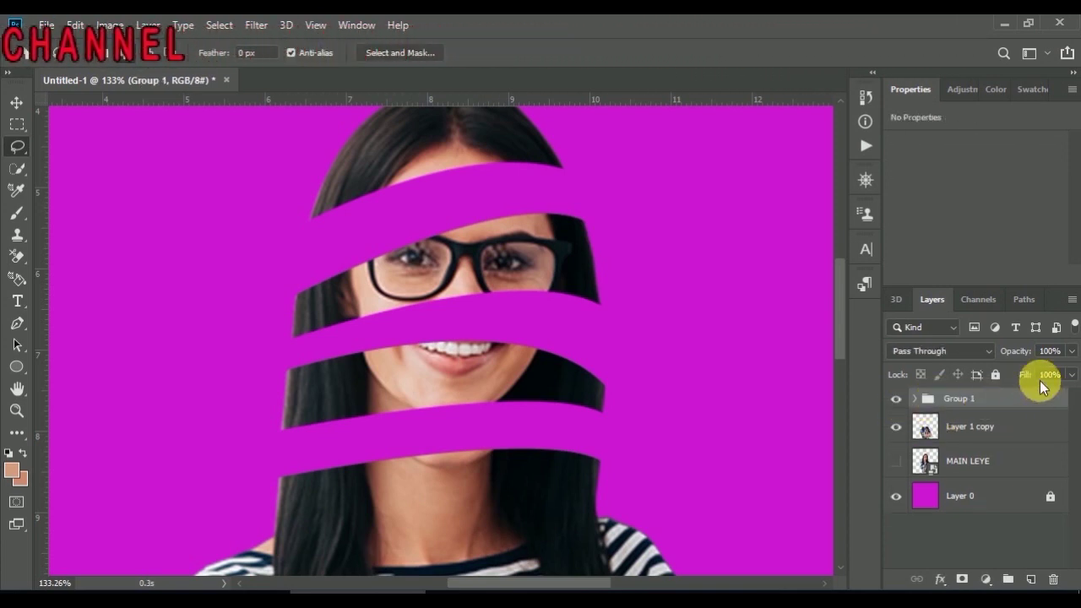
pyautogui.click(996, 374)
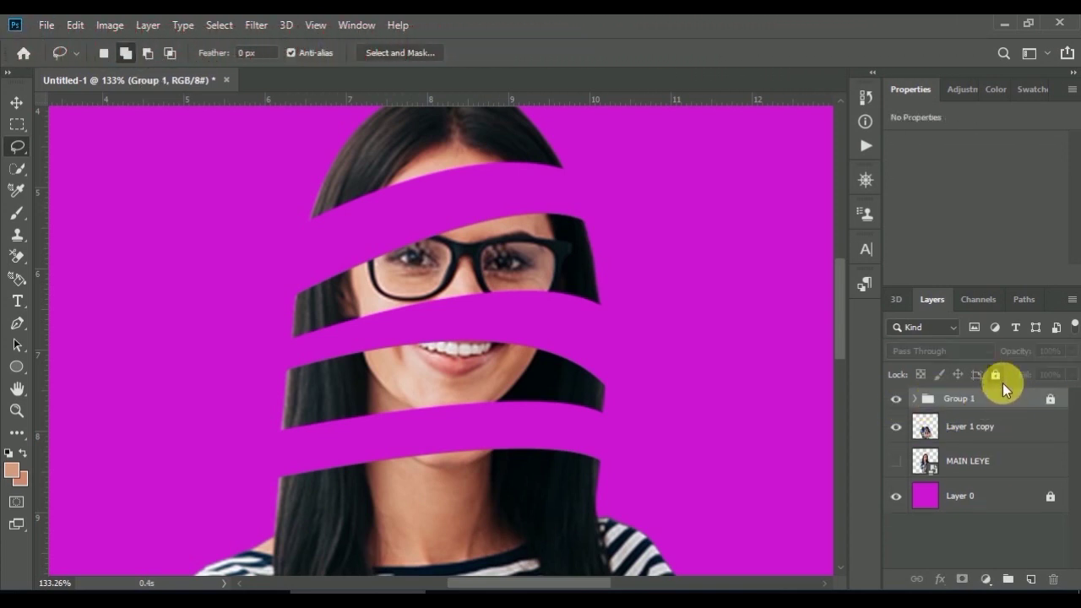
# - Select Layer 1 copy and add a new empty Layer 5 above it
pyautogui.click(938, 440)
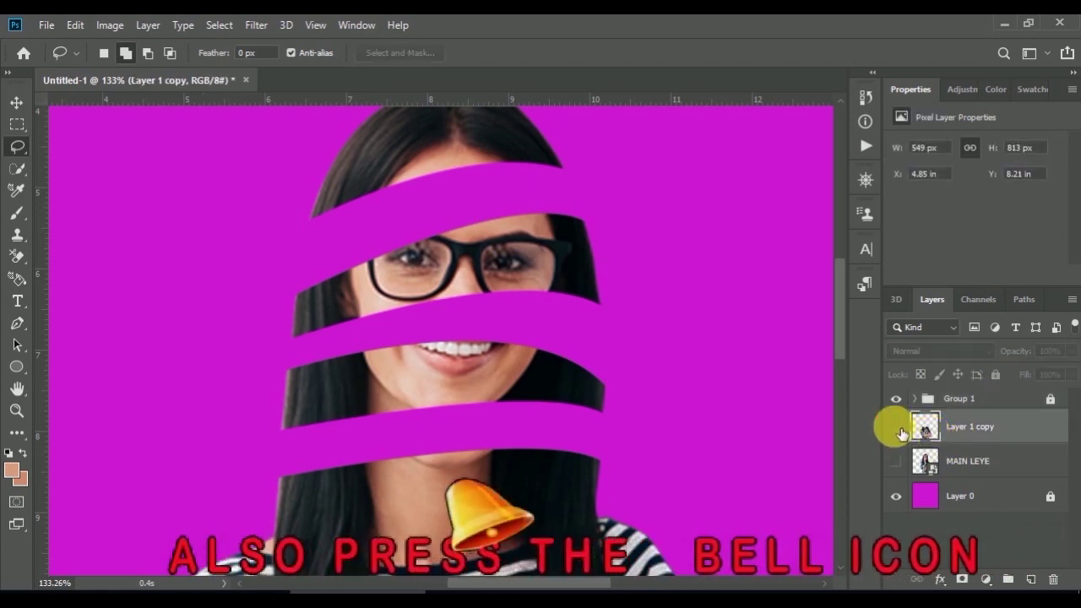
pyautogui.click(897, 429)
pyautogui.click(897, 429)
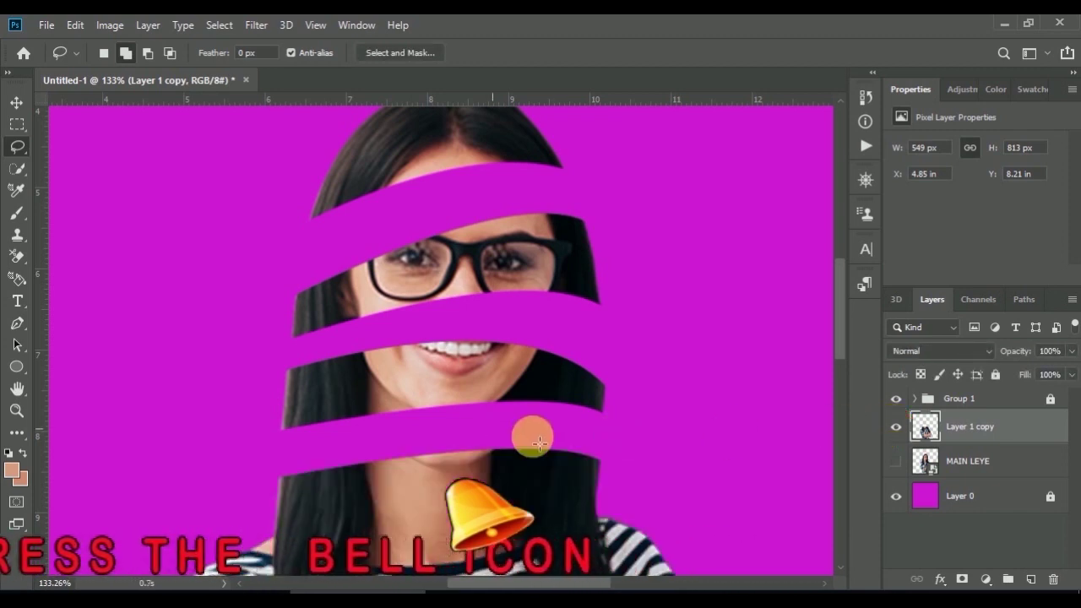
pyautogui.scroll(-3, 377, 369)
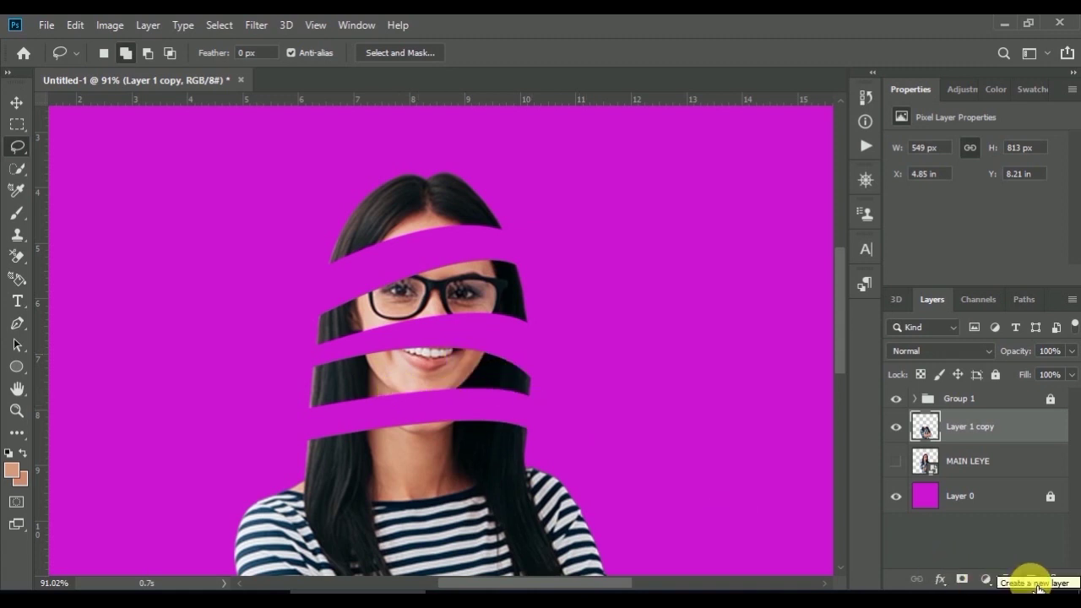
pyautogui.click(1033, 581)
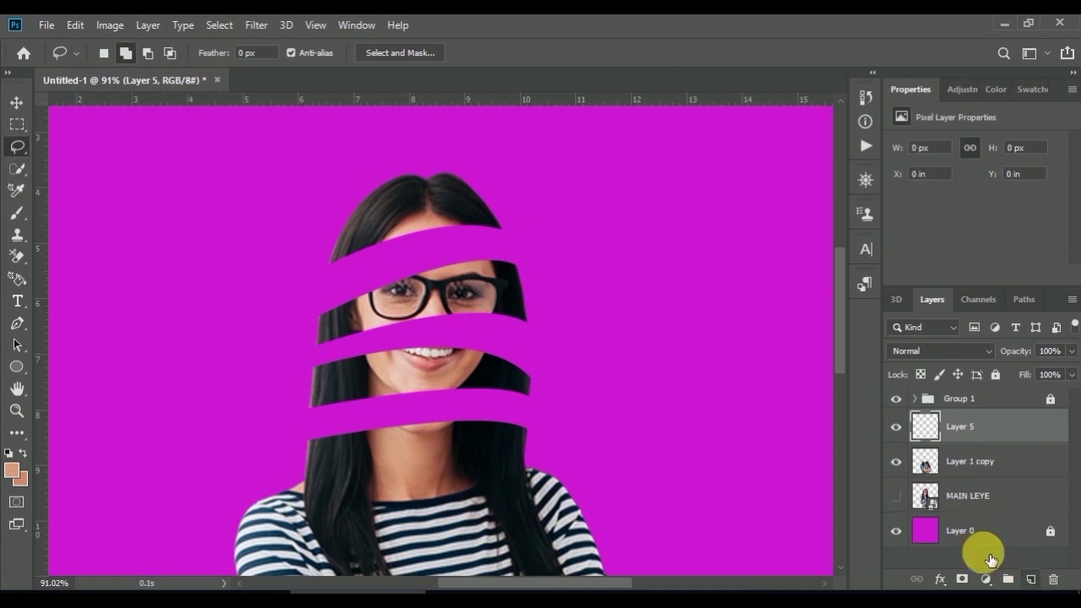
# - Switch from the Lasso tool to the Pen tool
pyautogui.scroll(5, 404, 355)
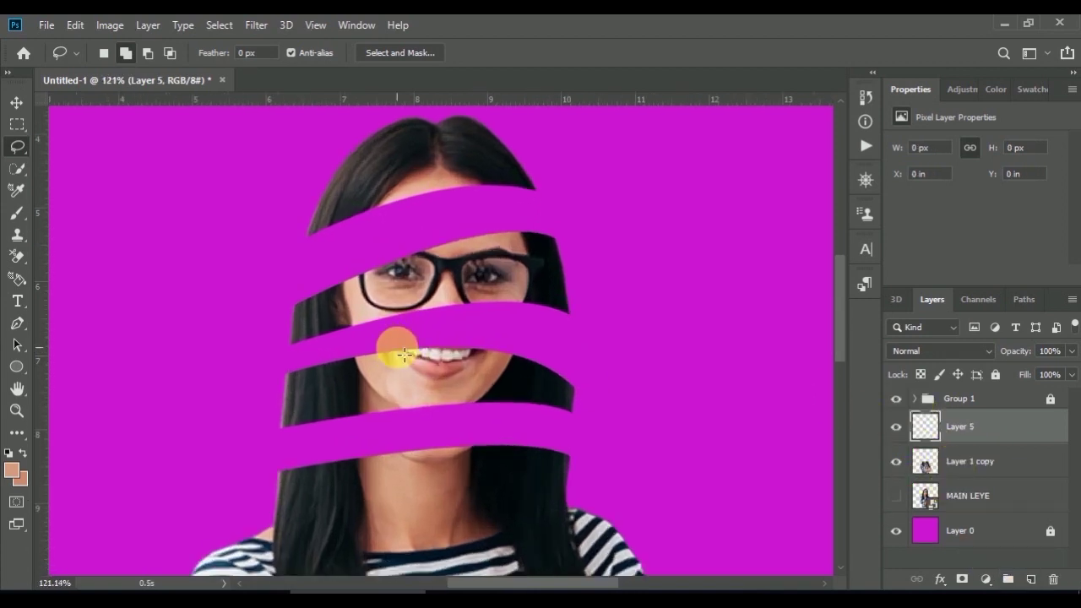
pyautogui.scroll(1, 403, 355)
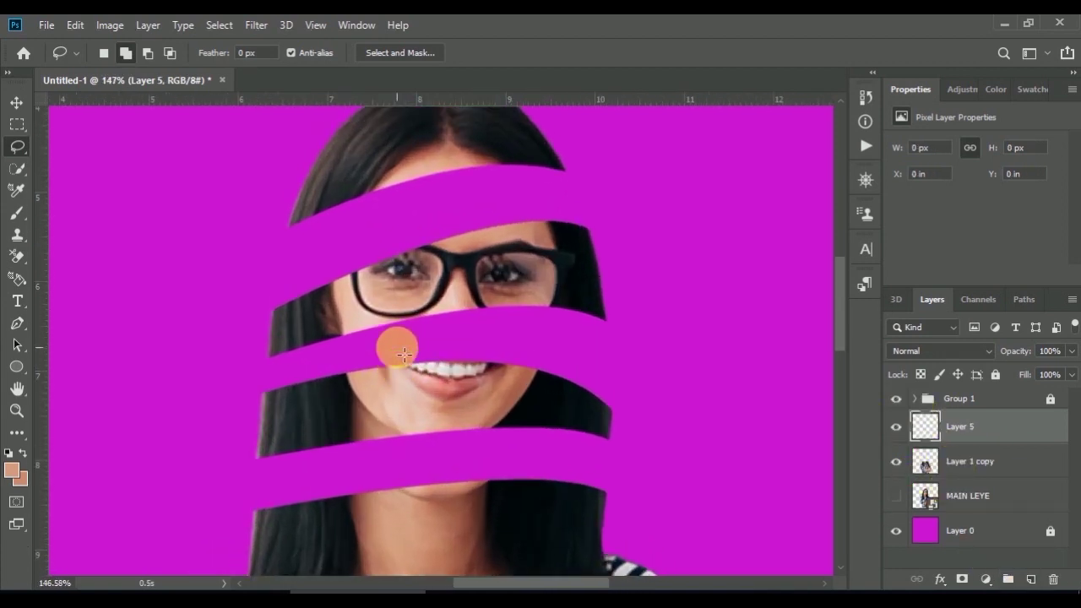
pyautogui.scroll(1, 404, 355)
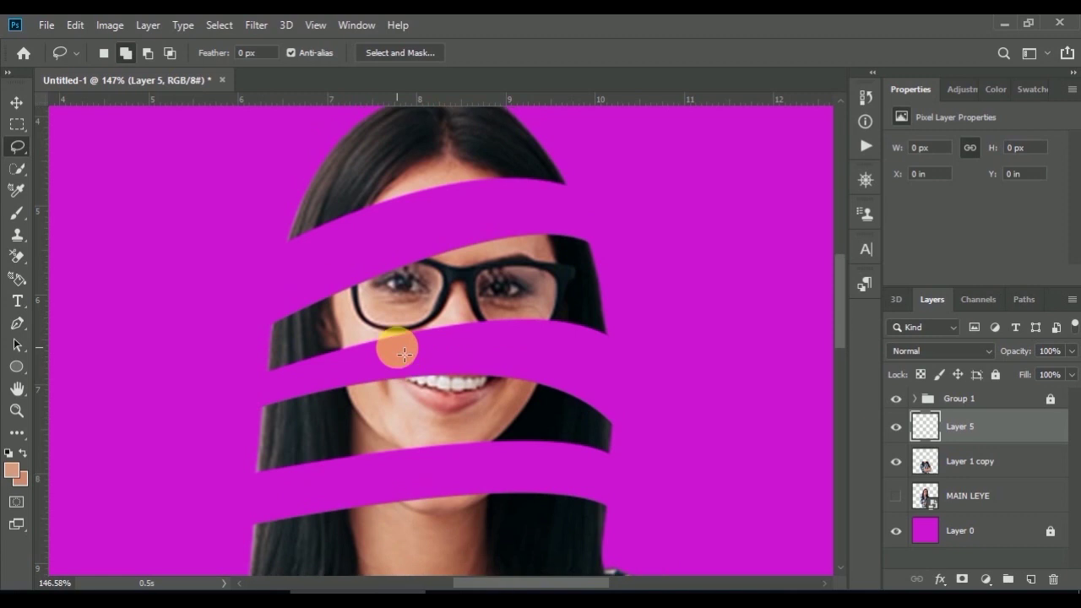
pyautogui.rightClick(18, 150)
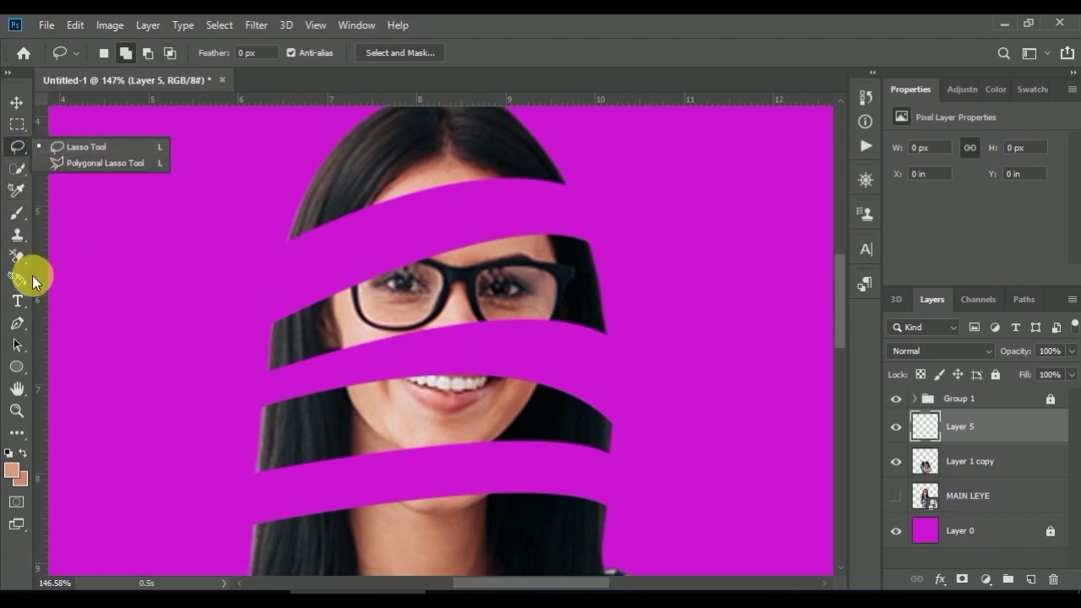
pyautogui.click(19, 324)
pyautogui.scroll(2, 293, 279)
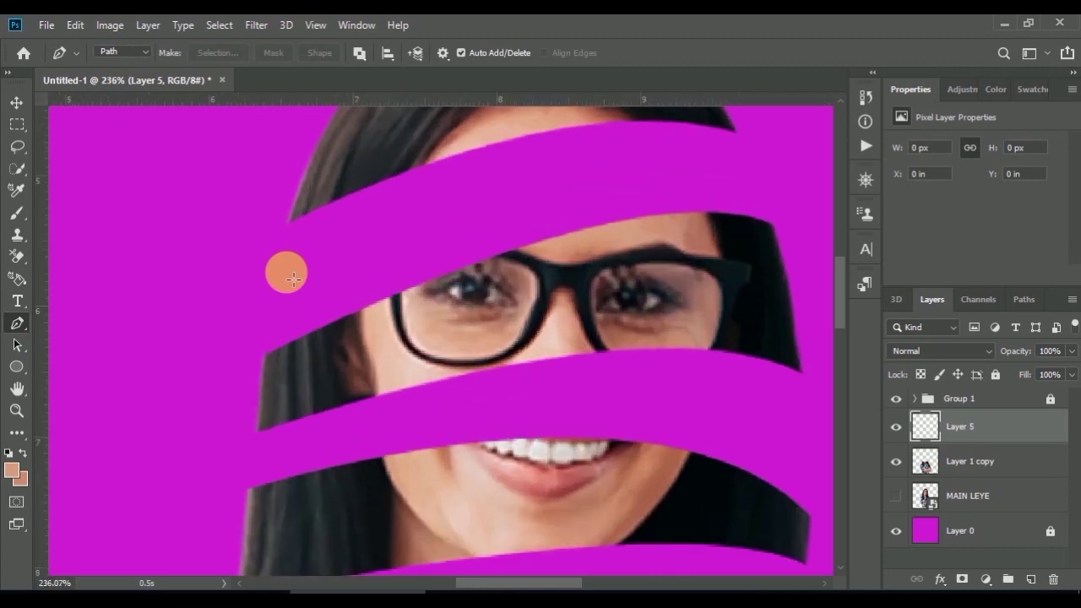
pyautogui.scroll(2, 439, 309)
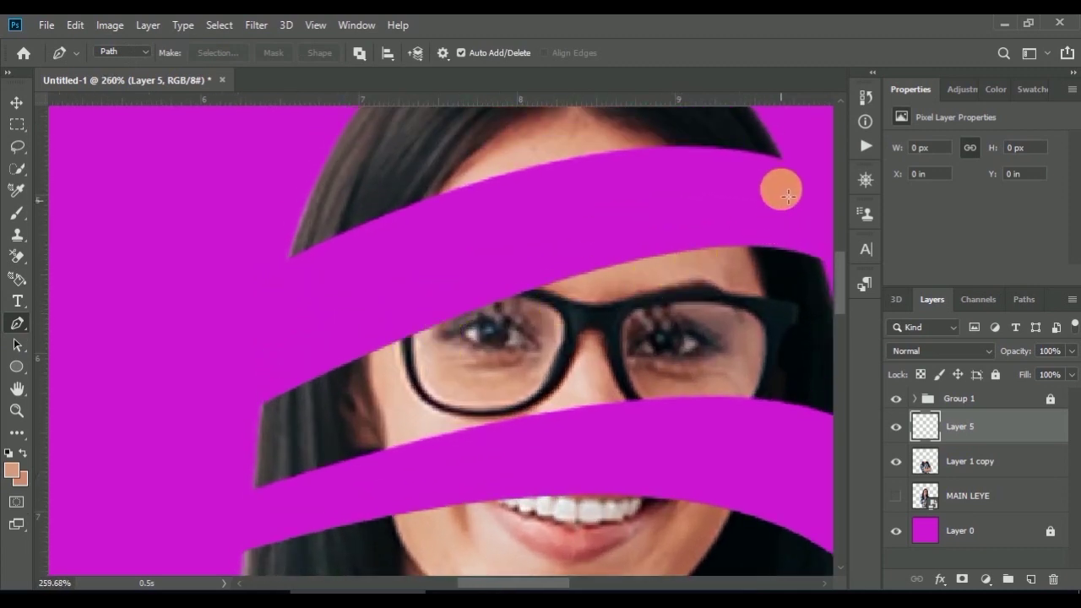
pyautogui.scroll(1, 765, 186)
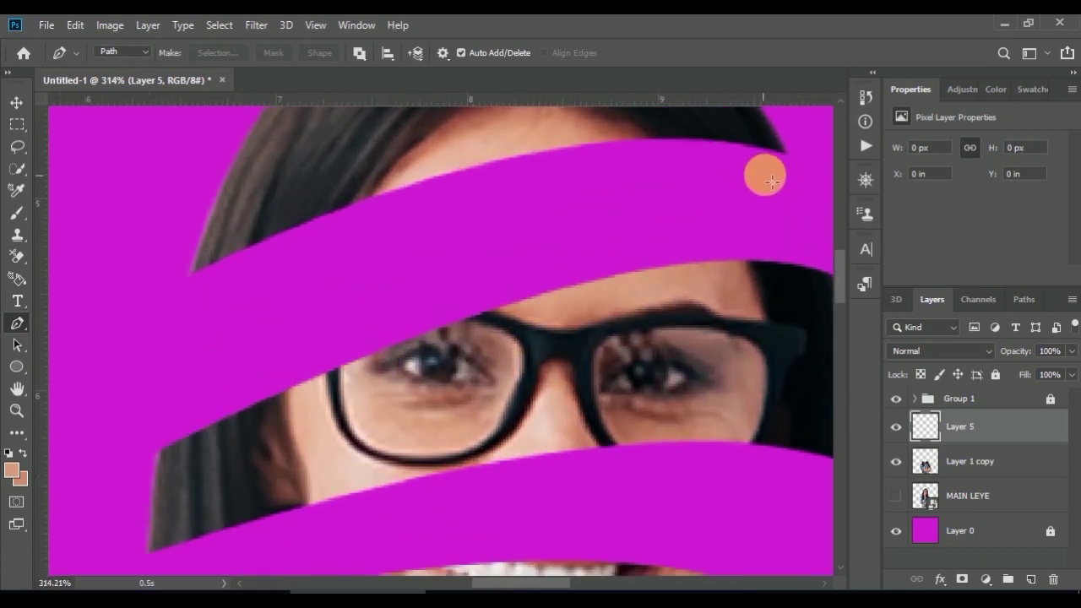
# - Trace the sliver's lower curve from the ribbon's right tip down to its lower-left end
pyautogui.click(768, 152)
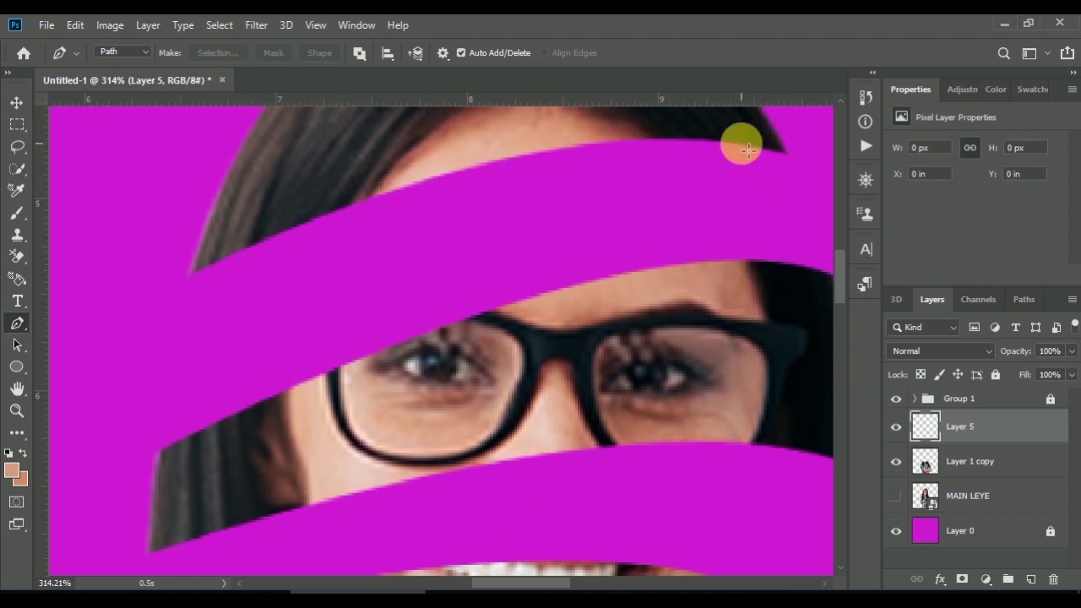
pyautogui.moveTo(745, 150); pyautogui.dragTo(792, 160)
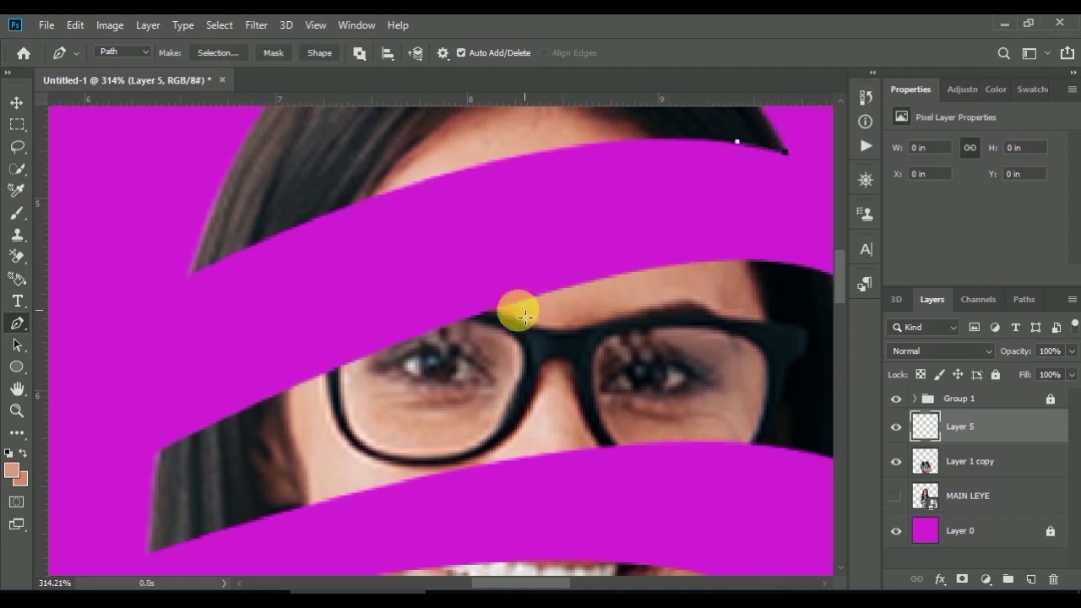
pyautogui.moveTo(625, 258)
pyautogui.mouseDown()
pyautogui.moveTo(580, 286)
pyautogui.moveTo(434, 315)
pyautogui.mouseUp()
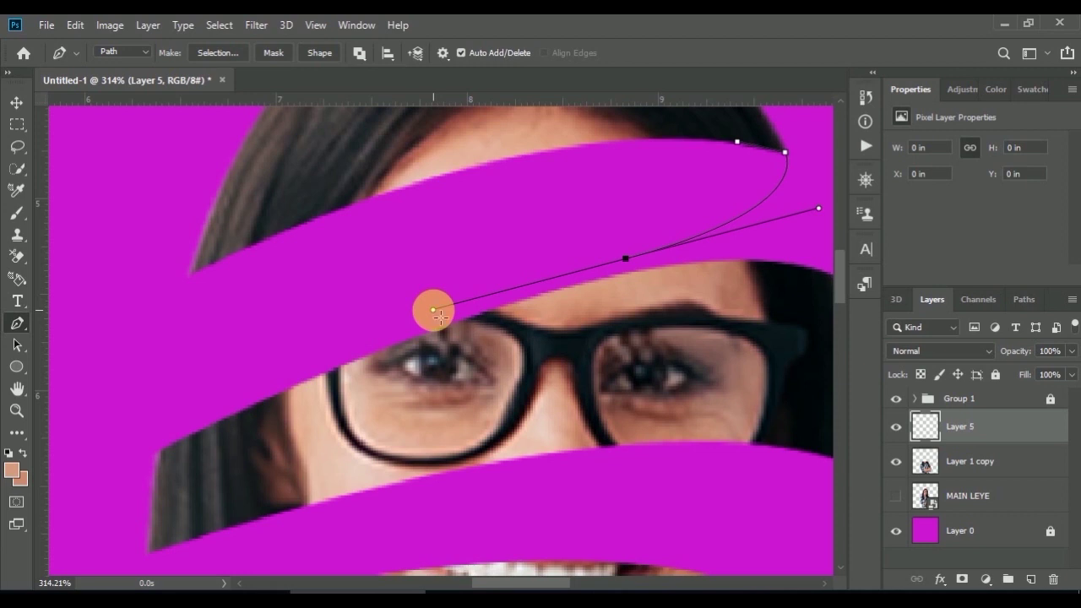
pyautogui.moveTo(626, 260); pyautogui.dragTo(571, 266)
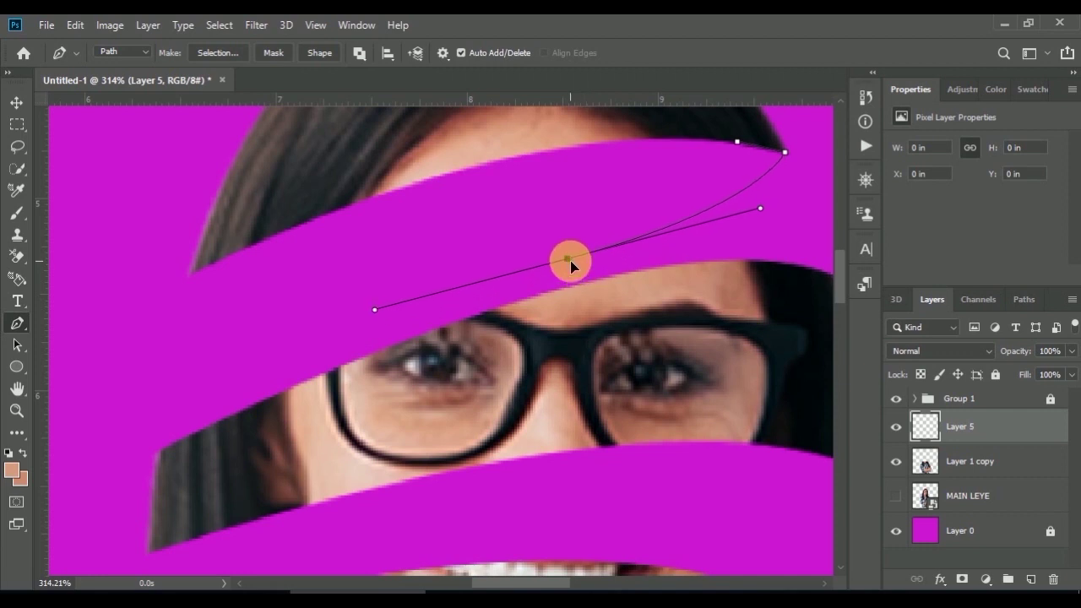
pyautogui.moveTo(349, 333); pyautogui.dragTo(297, 365)
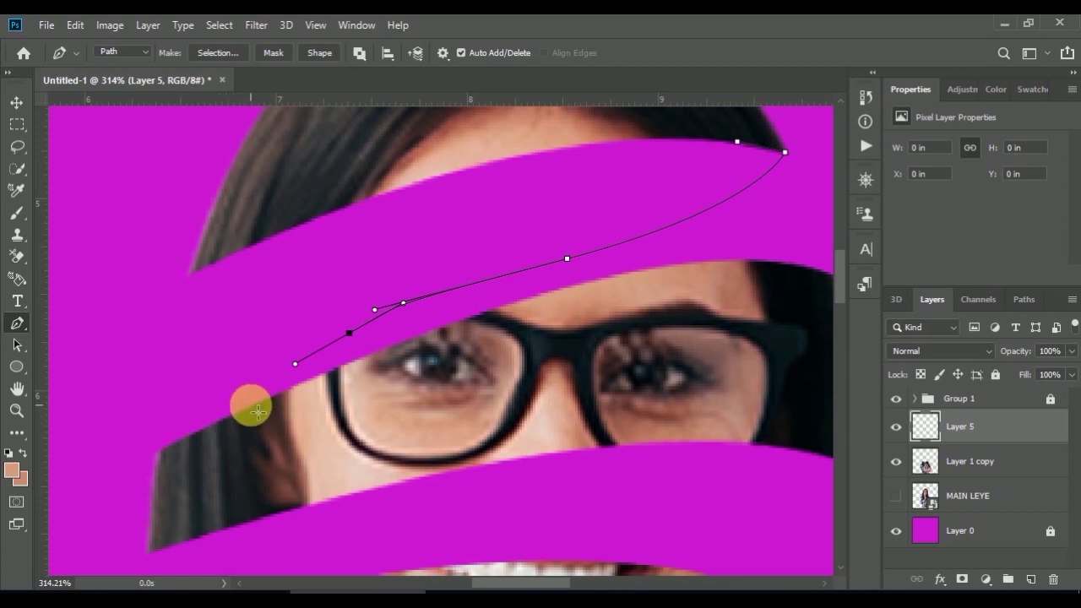
pyautogui.moveTo(248, 407); pyautogui.dragTo(227, 422)
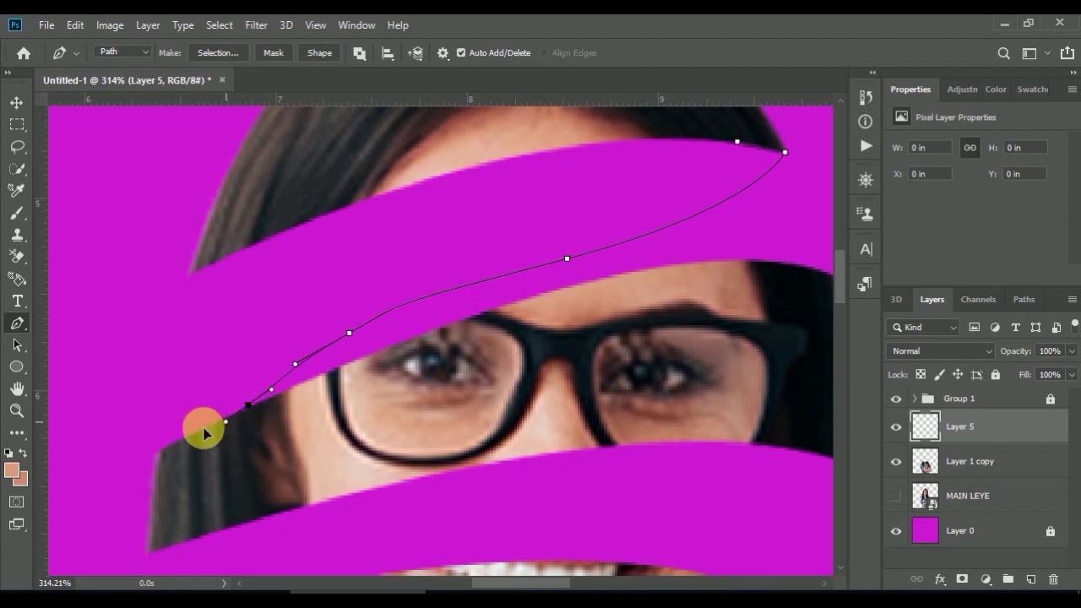
pyautogui.moveTo(171, 441)
pyautogui.mouseDown()
pyautogui.moveTo(154, 457)
pyautogui.moveTo(173, 419)
pyautogui.mouseUp()
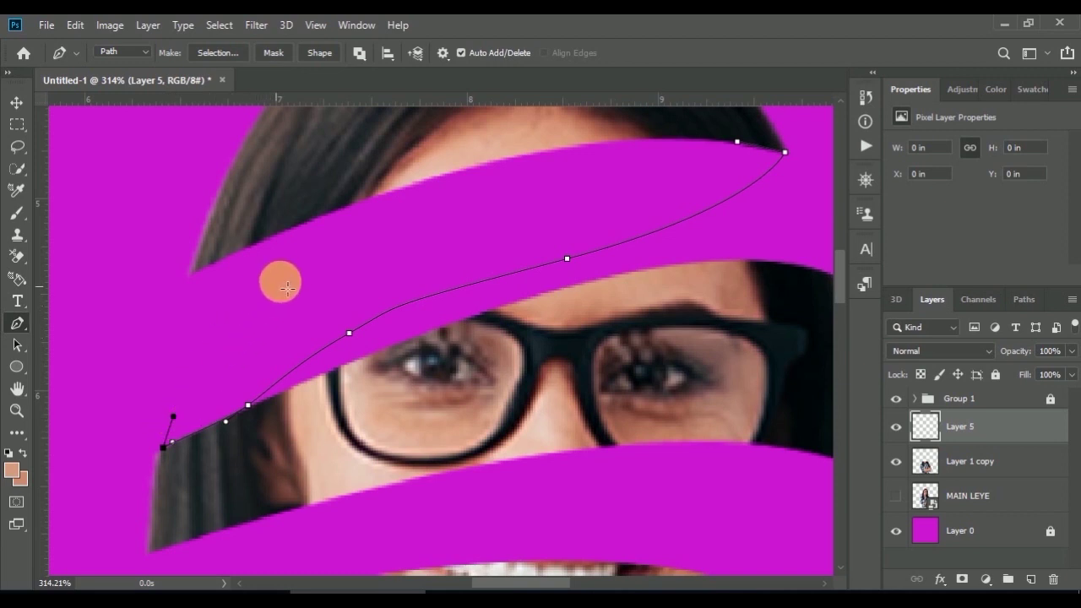
# - Curve the path back to the right tip, close it, and refine the anchor above the left lens
pyautogui.moveTo(317, 266)
pyautogui.mouseDown()
pyautogui.moveTo(399, 229)
pyautogui.moveTo(391, 224)
pyautogui.mouseUp()
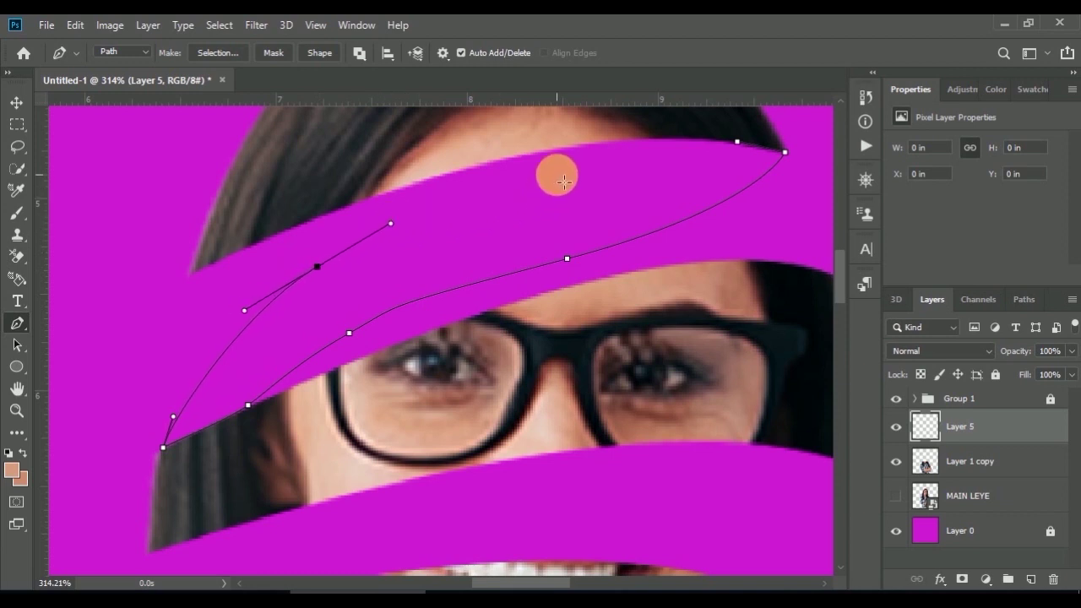
pyautogui.moveTo(556, 173); pyautogui.dragTo(584, 162)
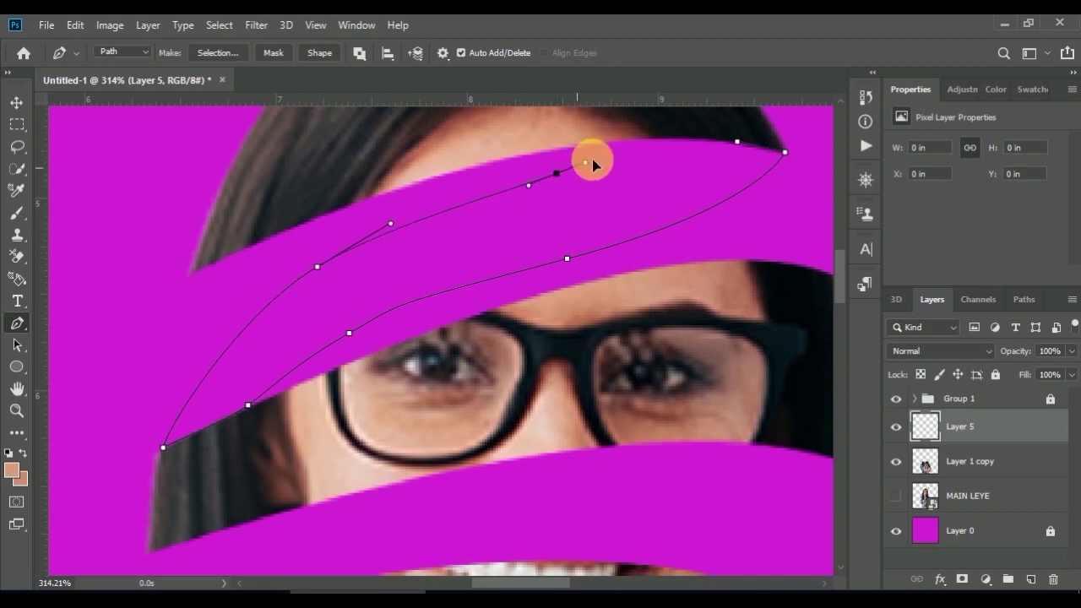
pyautogui.keyDown('alt'); pyautogui.click(642, 139); pyautogui.keyUp('alt')
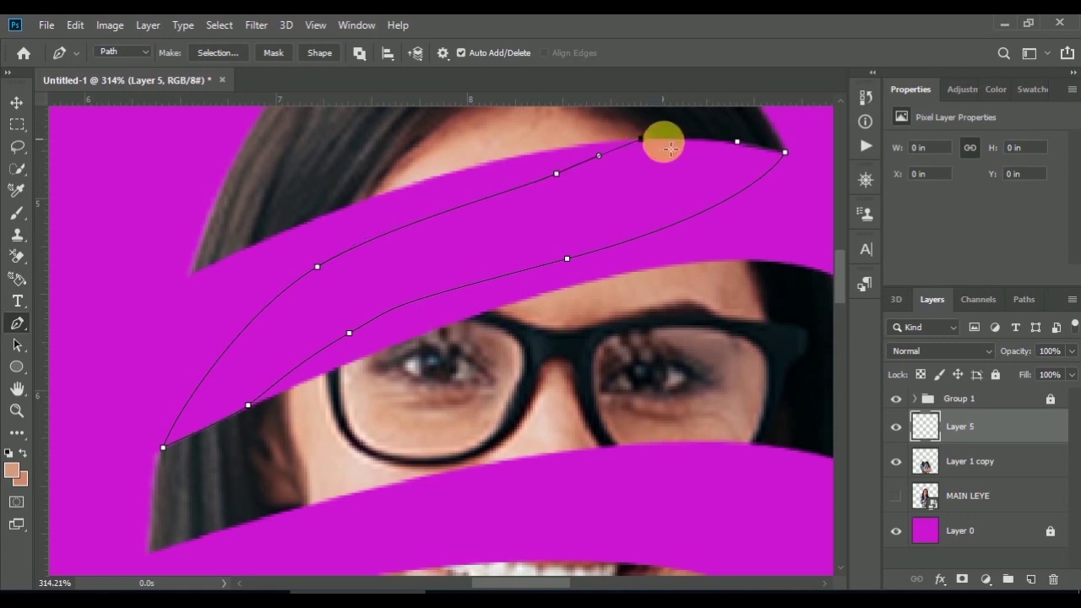
pyautogui.click(740, 150)
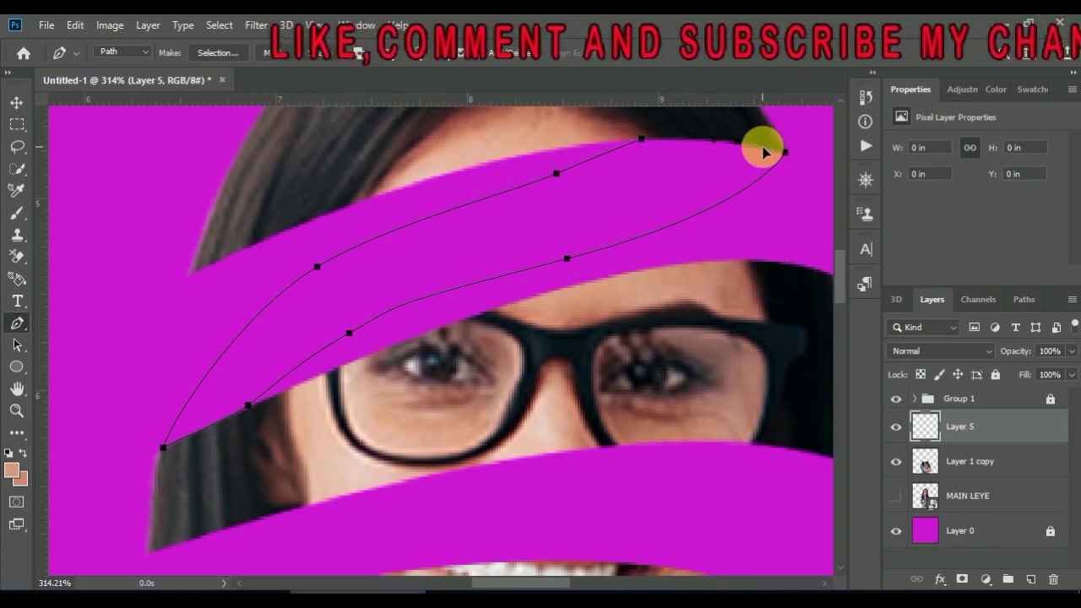
pyautogui.keyDown('ctrl'); pyautogui.click(349, 333); pyautogui.keyUp('ctrl')
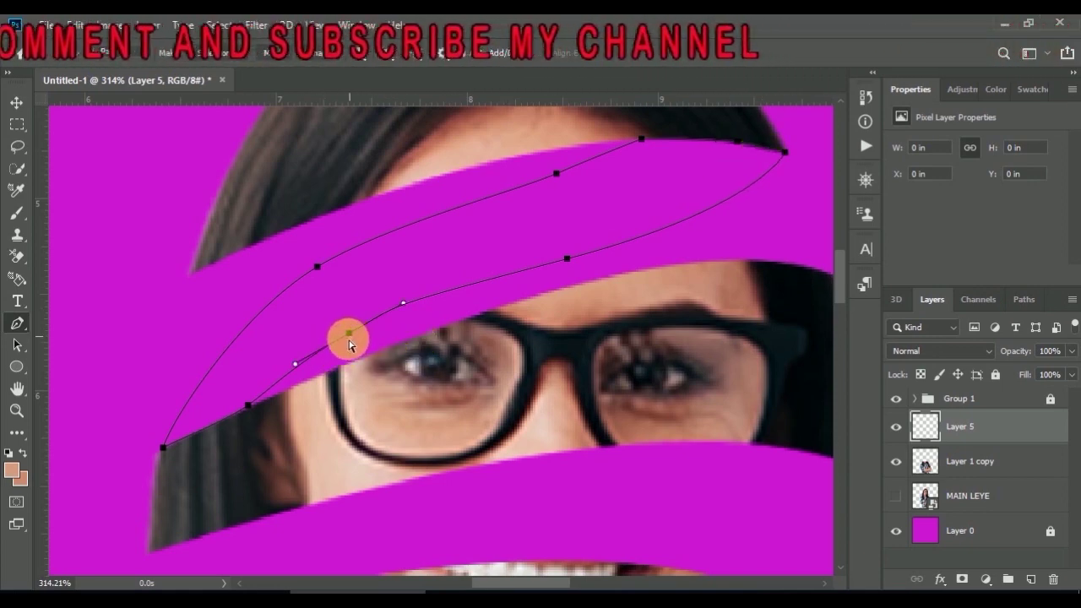
pyautogui.moveTo(349, 340); pyautogui.dragTo(350, 339)
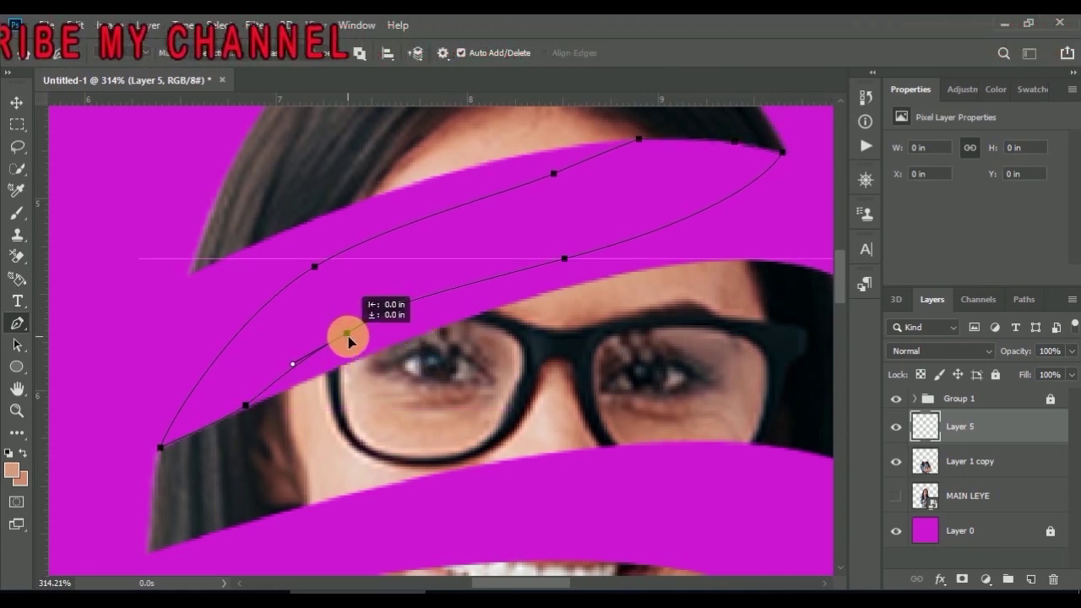
pyautogui.moveTo(349, 338); pyautogui.dragTo(350, 340)
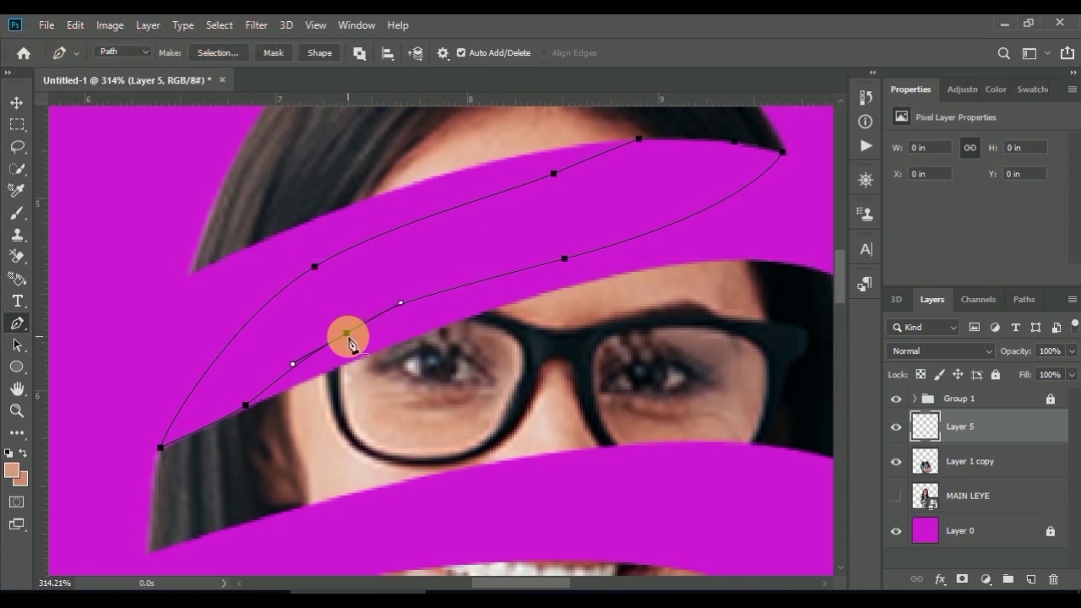
# - Load the path as a selection, sample the forehead skin tone, and paint the sliver with it
pyautogui.hotkey('ctrl', 'Return')
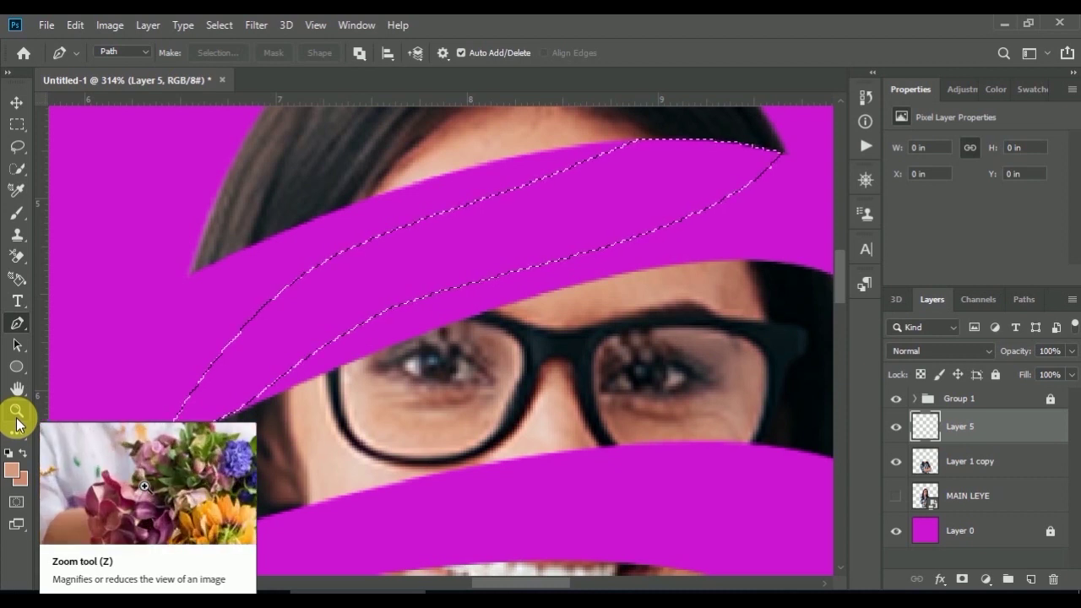
pyautogui.press('i')
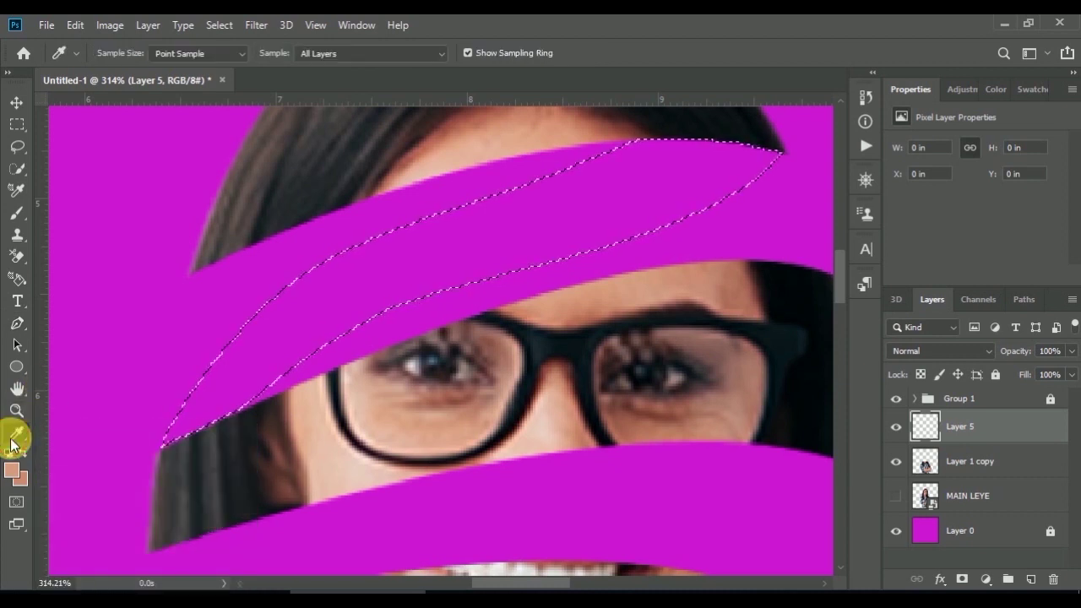
pyautogui.click(511, 142)
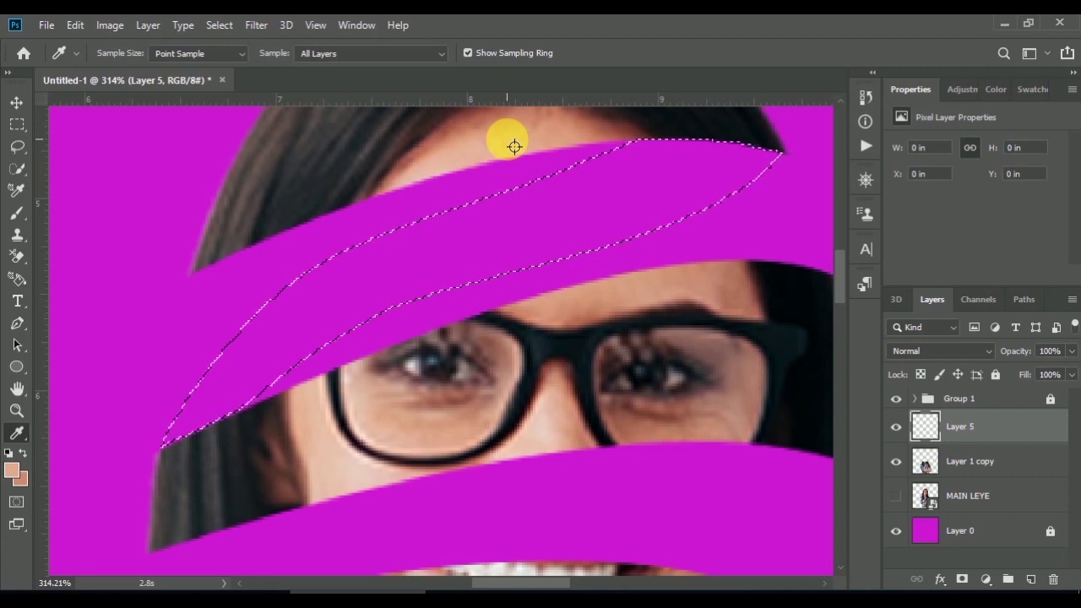
pyautogui.press('b')
pyautogui.moveTo(460, 228)
pyautogui.mouseDown()
pyautogui.moveTo(410, 268)
pyautogui.moveTo(386, 248)
pyautogui.moveTo(611, 164)
pyautogui.moveTo(647, 159)
pyautogui.moveTo(665, 202)
pyautogui.moveTo(657, 225)
pyautogui.moveTo(651, 177)
pyautogui.moveTo(637, 198)
pyautogui.moveTo(655, 169)
pyautogui.moveTo(449, 248)
pyautogui.moveTo(406, 280)
pyautogui.moveTo(447, 251)
pyautogui.moveTo(265, 309)
pyautogui.moveTo(346, 253)
pyautogui.moveTo(316, 292)
pyautogui.moveTo(322, 328)
pyautogui.moveTo(303, 361)
pyautogui.moveTo(358, 301)
pyautogui.moveTo(719, 198)
pyautogui.moveTo(515, 224)
pyautogui.moveTo(666, 169)
pyautogui.moveTo(657, 149)
pyautogui.moveTo(713, 169)
pyautogui.moveTo(695, 198)
pyautogui.moveTo(731, 160)
pyautogui.moveTo(808, 152)
pyautogui.mouseUp()
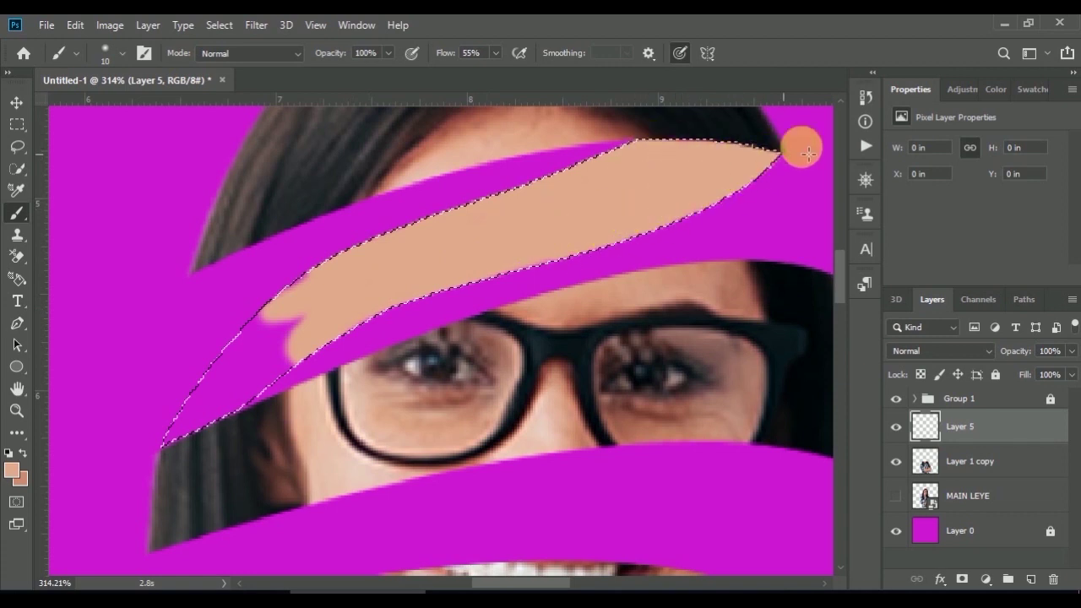
pyautogui.moveTo(387, 258); pyautogui.dragTo(355, 362)
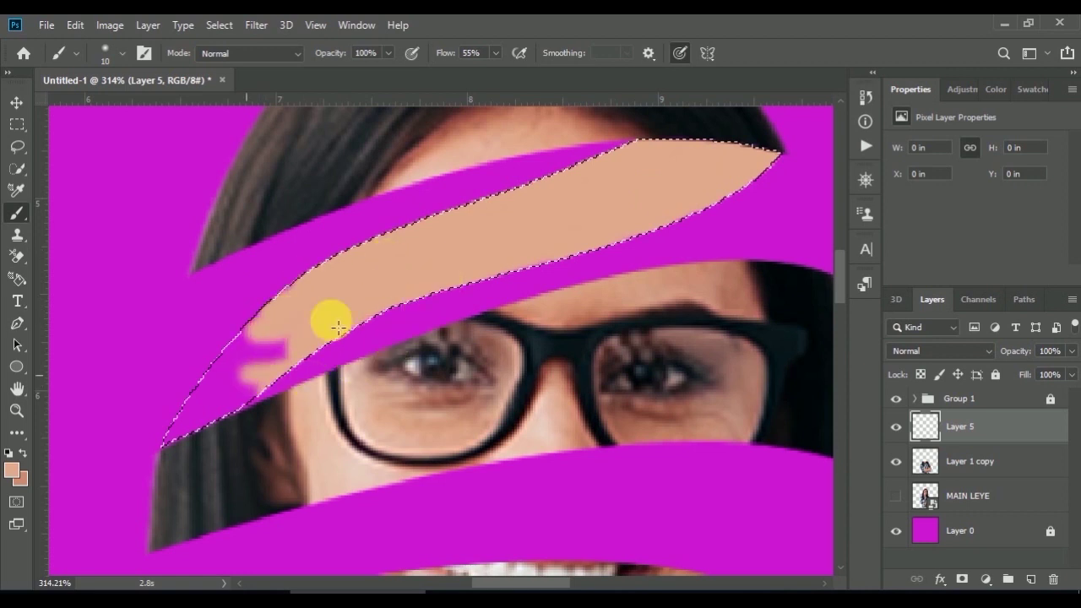
pyautogui.moveTo(338, 327)
pyautogui.mouseDown()
pyautogui.moveTo(217, 415)
pyautogui.moveTo(169, 434)
pyautogui.moveTo(205, 415)
pyautogui.moveTo(282, 338)
pyautogui.moveTo(242, 307)
pyautogui.moveTo(363, 259)
pyautogui.moveTo(297, 280)
pyautogui.moveTo(328, 285)
pyautogui.mouseUp()
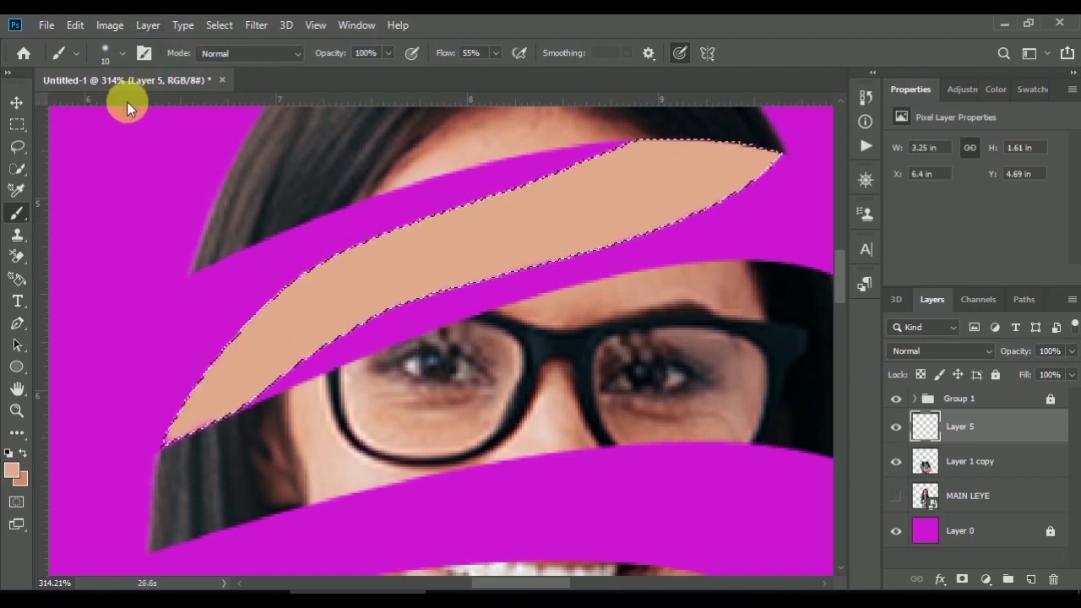
# - Enlarge the brush to 73 px and finish painting the sliver's left end
pyautogui.click(122, 53)
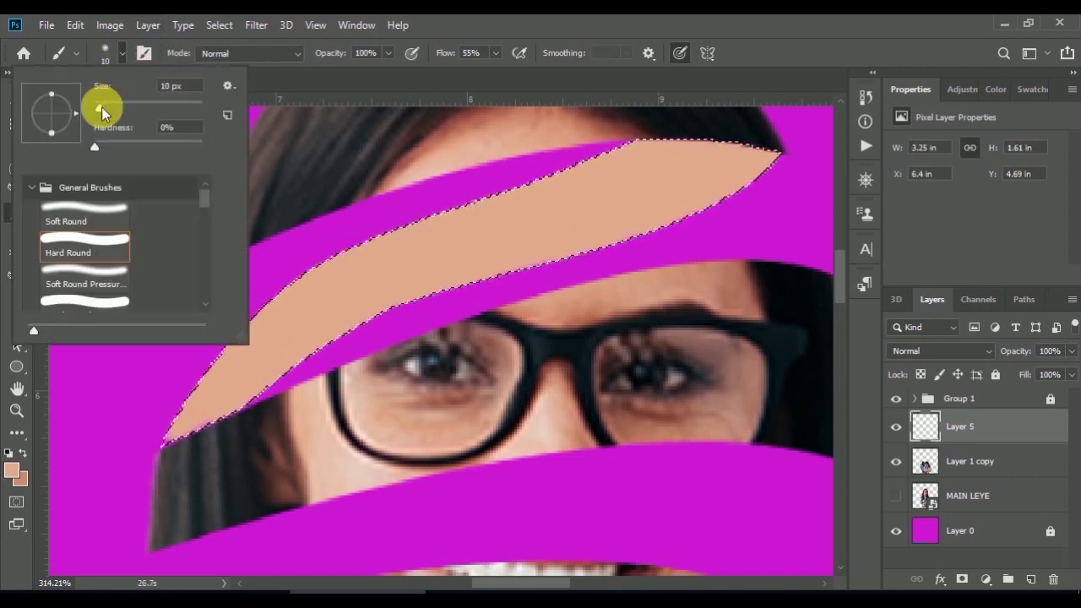
pyautogui.moveTo(98, 106); pyautogui.dragTo(134, 109)
pyautogui.click(308, 257)
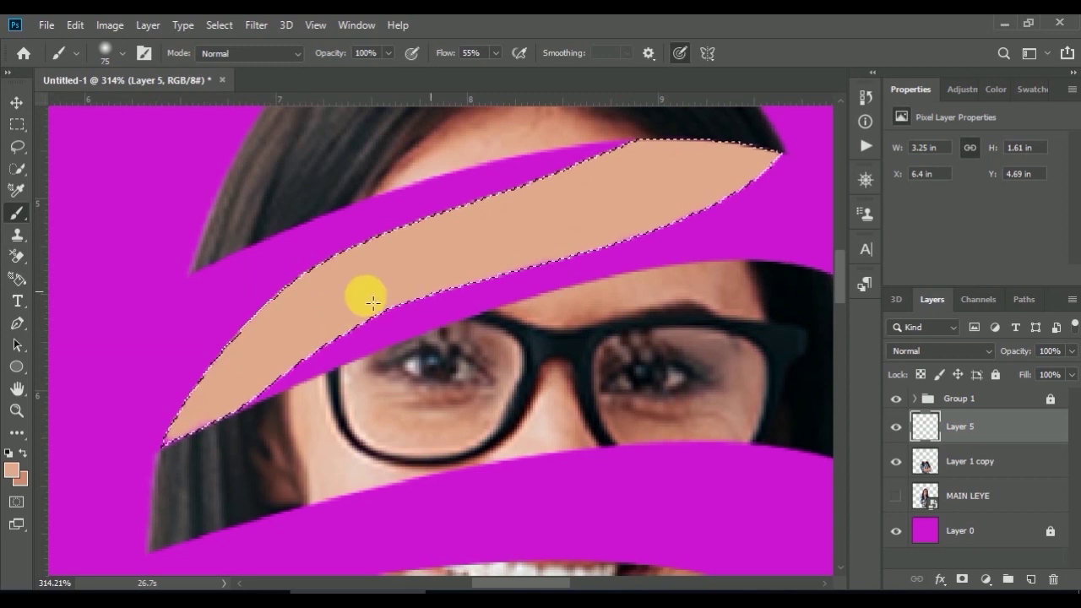
pyautogui.moveTo(369, 304); pyautogui.dragTo(337, 311)
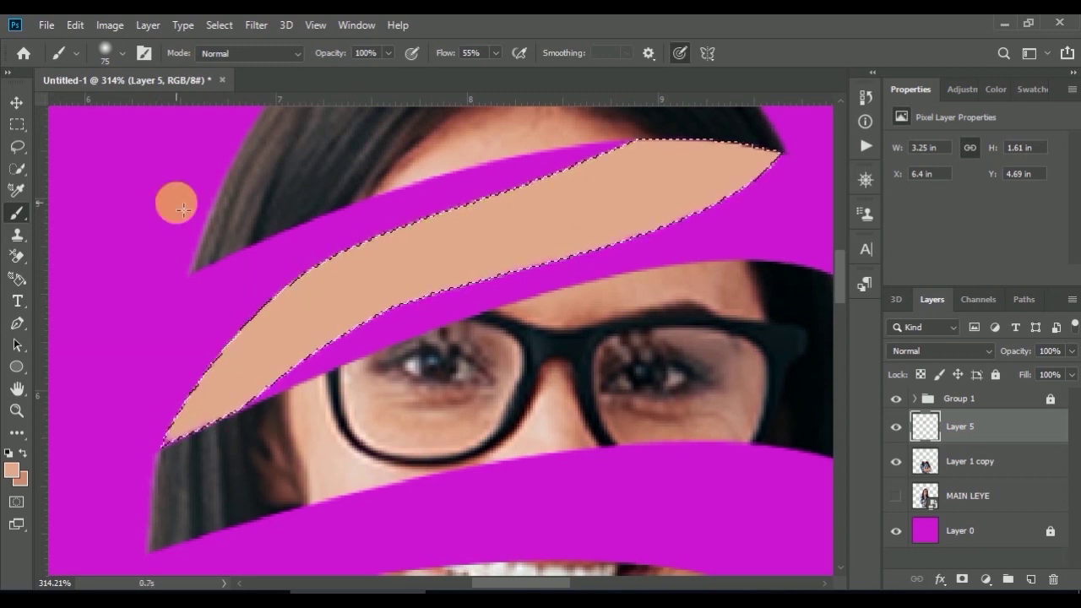
# - Sample the dark hair colour and shade the sliver's lower-left end
pyautogui.press('i')
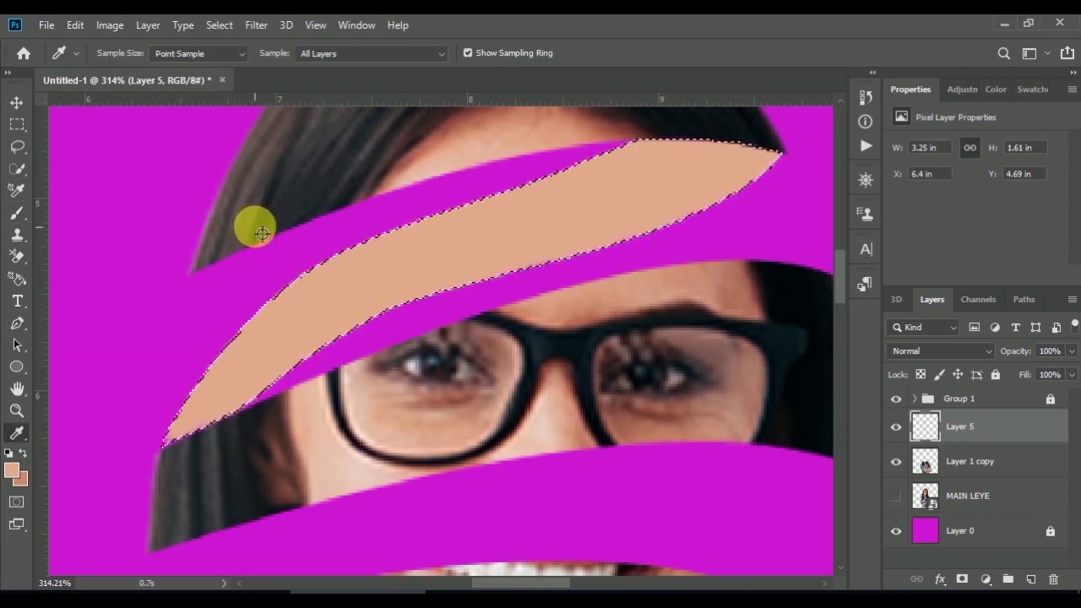
pyautogui.click(246, 225)
pyautogui.click(255, 227)
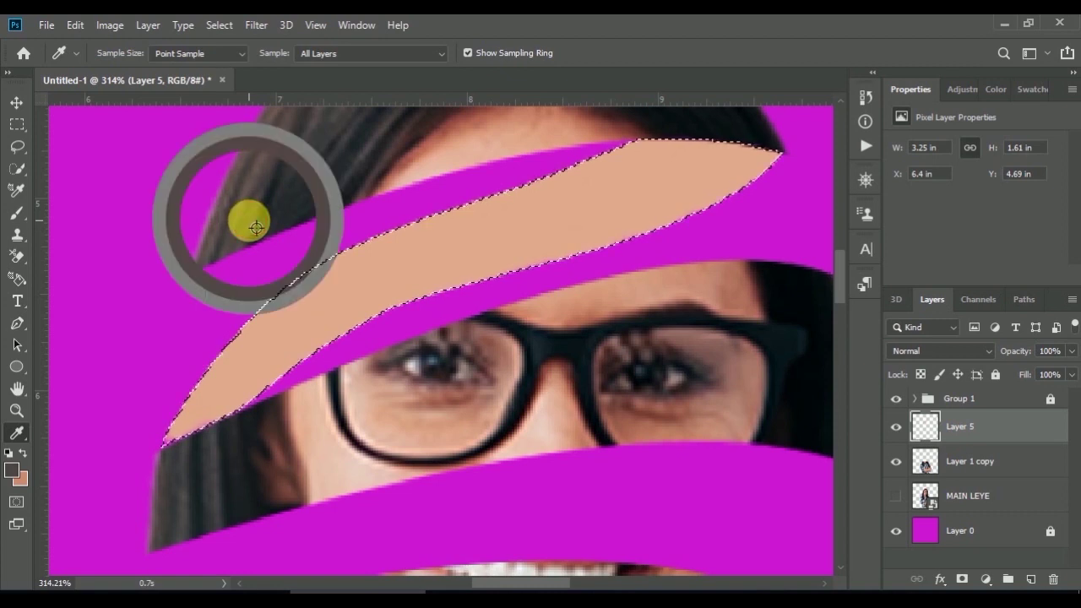
pyautogui.click(285, 189)
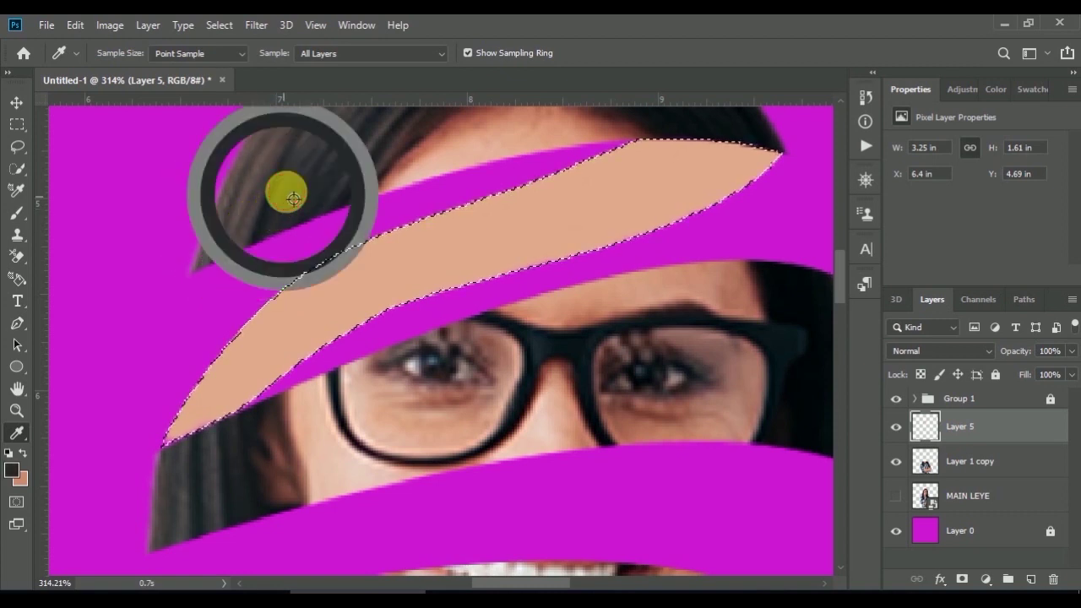
pyautogui.press('b')
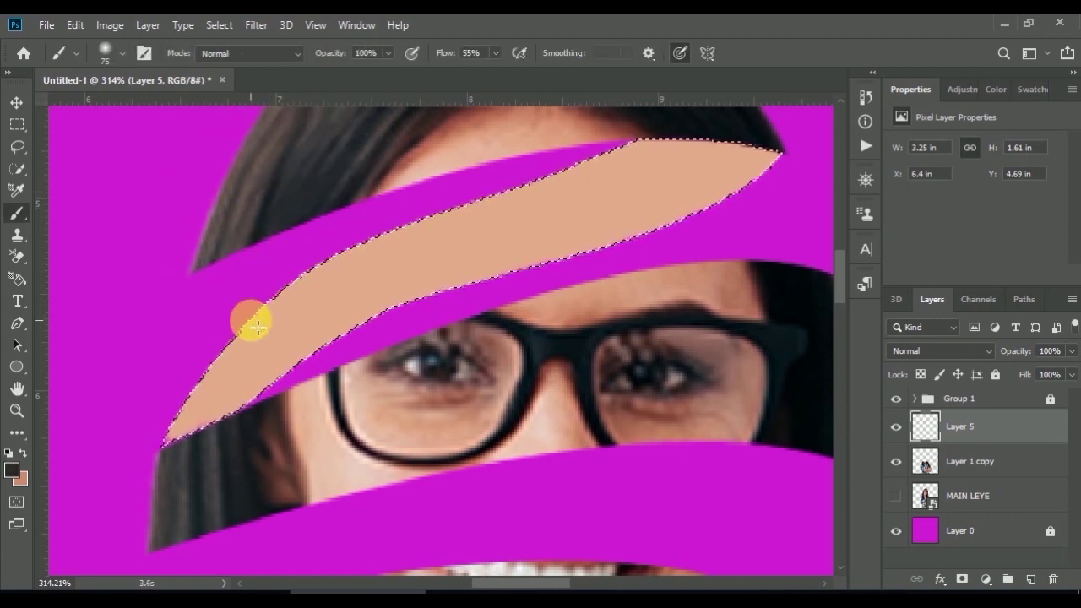
pyautogui.moveTo(256, 327)
pyautogui.mouseDown()
pyautogui.moveTo(303, 293)
pyautogui.moveTo(278, 358)
pyautogui.moveTo(176, 398)
pyautogui.moveTo(244, 369)
pyautogui.moveTo(242, 382)
pyautogui.mouseUp()
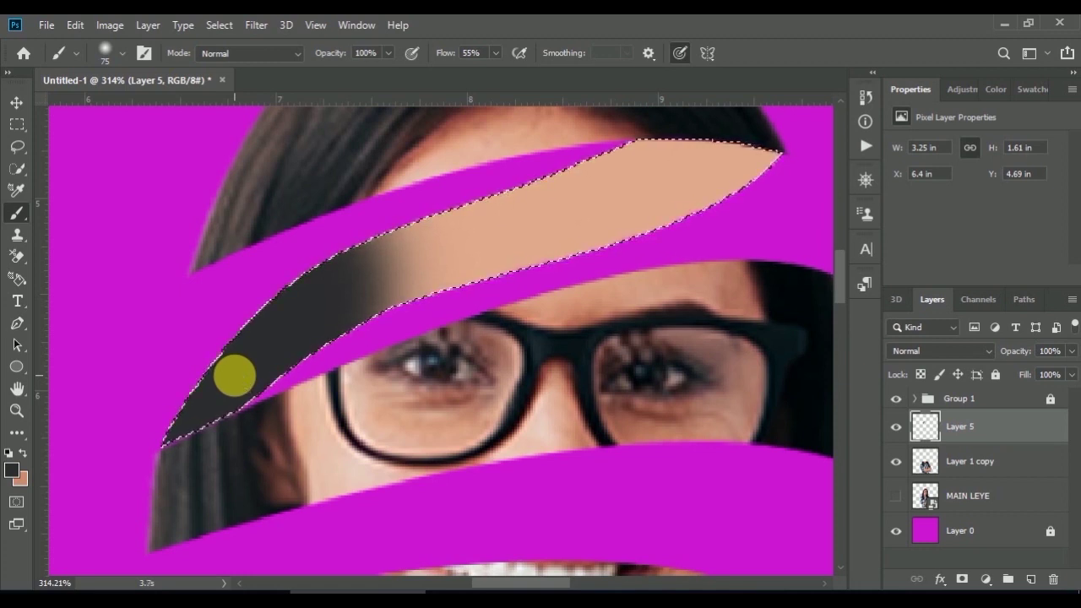
pyautogui.press('Delete')
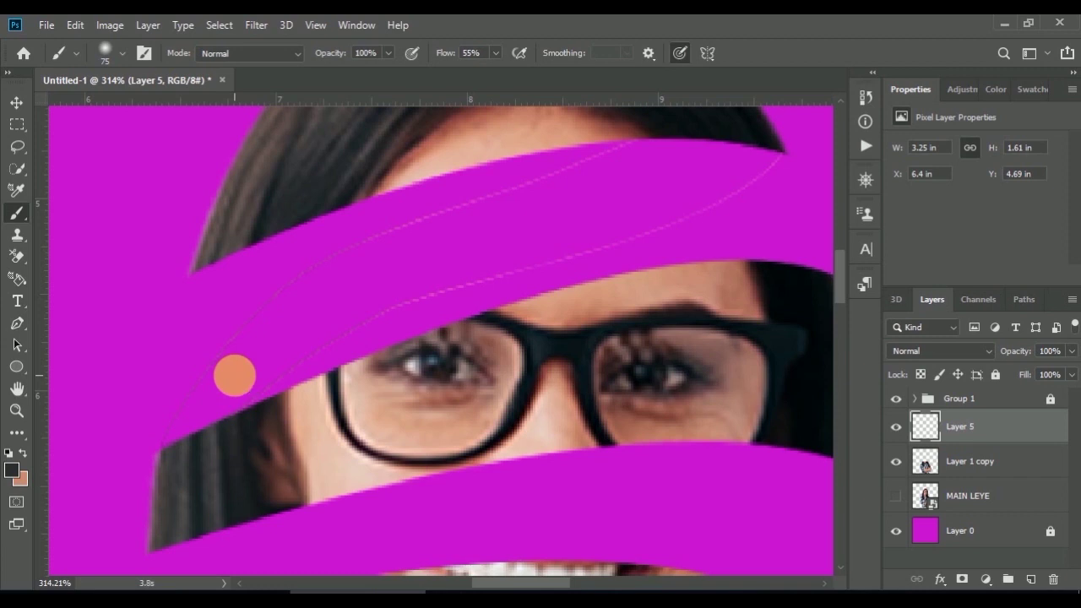
pyautogui.hotkey('ctrl', 'z')
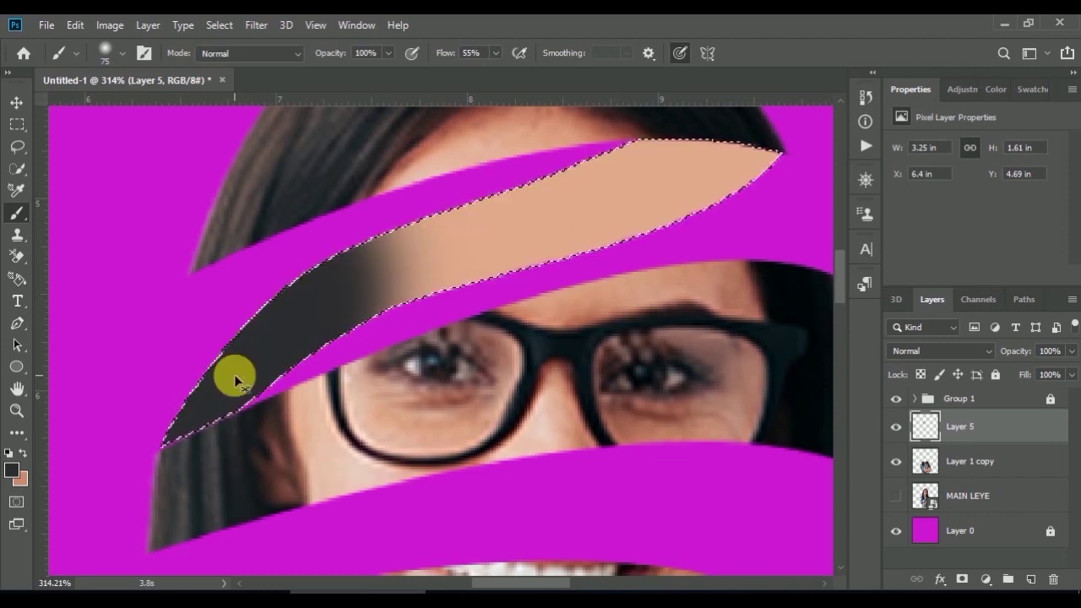
# - Extend the dark shading at the left tip, then try and undo a stroke at the right tip
pyautogui.moveTo(234, 375)
pyautogui.mouseDown()
pyautogui.moveTo(292, 298)
pyautogui.moveTo(273, 306)
pyautogui.moveTo(276, 319)
pyautogui.moveTo(229, 386)
pyautogui.moveTo(186, 418)
pyautogui.moveTo(209, 388)
pyautogui.mouseUp()
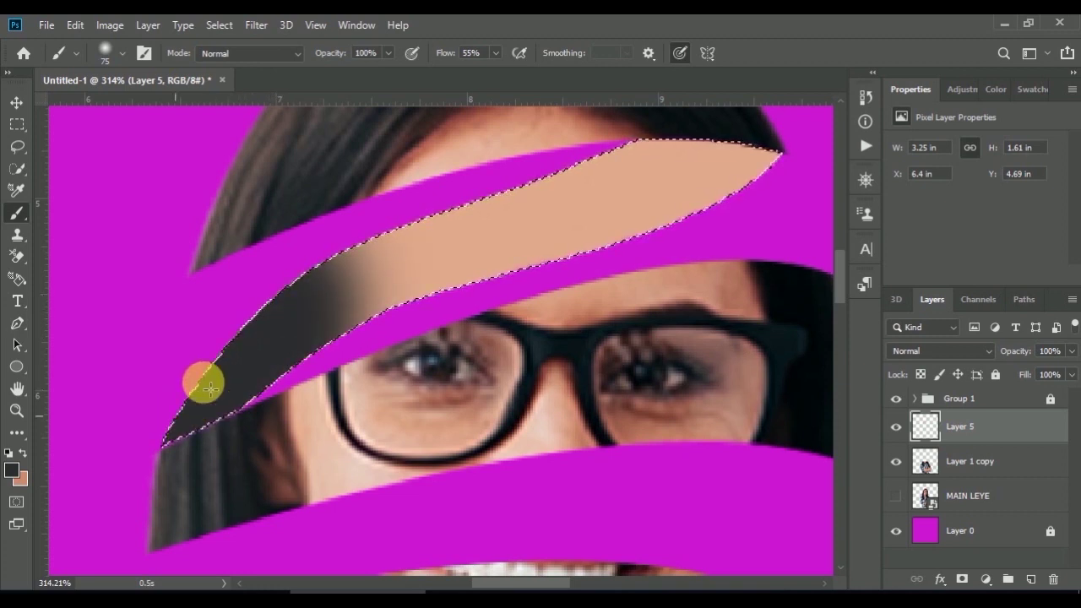
pyautogui.moveTo(724, 141)
pyautogui.mouseDown()
pyautogui.moveTo(739, 145)
pyautogui.moveTo(702, 137)
pyautogui.mouseUp()
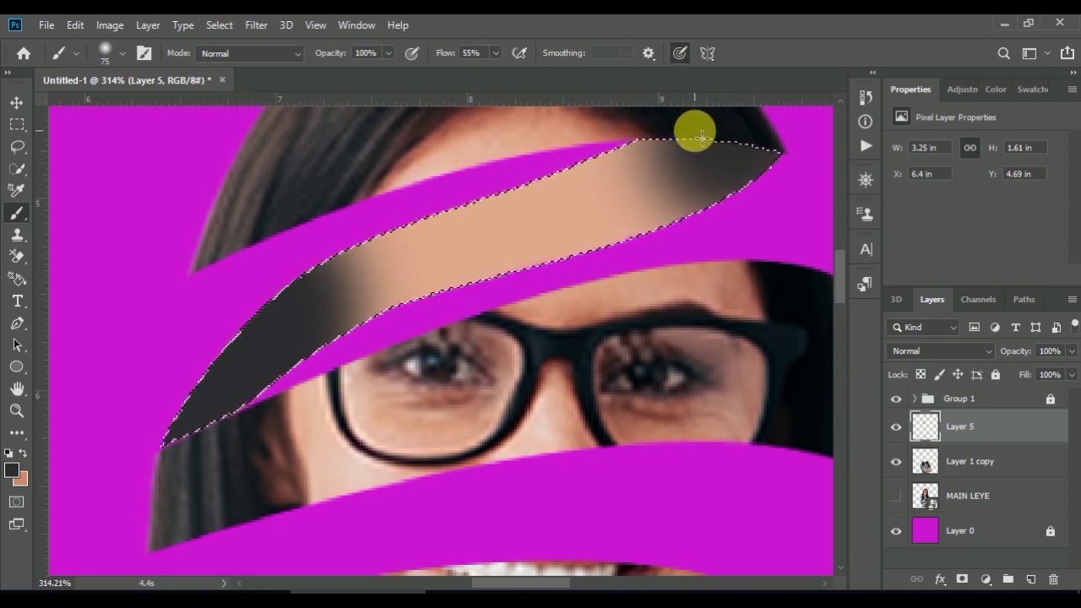
pyautogui.hotkey('ctrl', 'z')
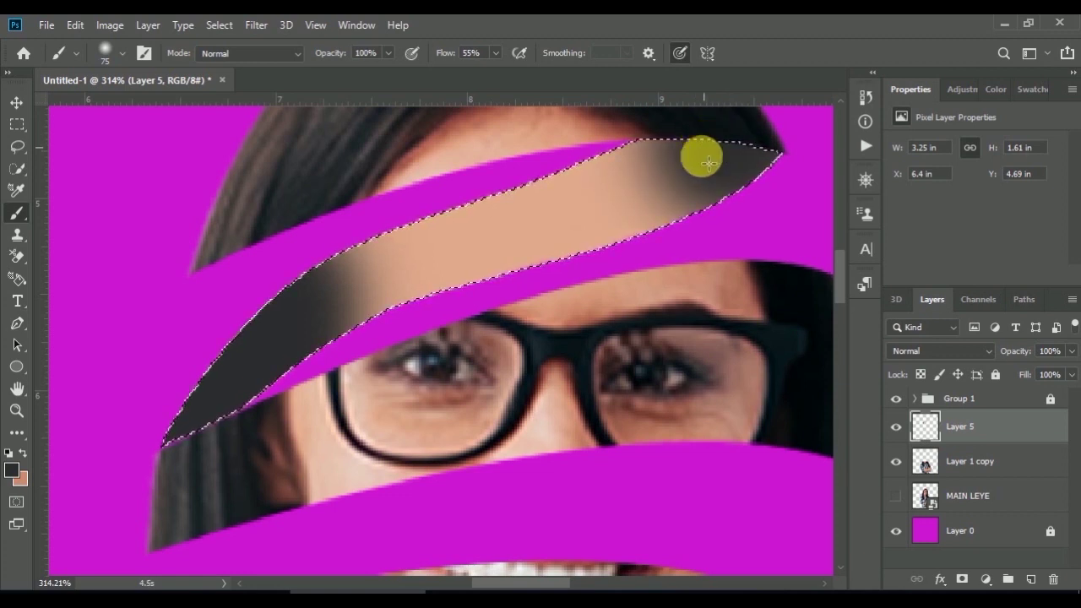
# - Undo the extra dark shading at the strip tip and deselect the top strip
pyautogui.scroll(-2, 524, 209)
pyautogui.scroll(-1, 524, 207)
pyautogui.scroll(-1, 540, 215)
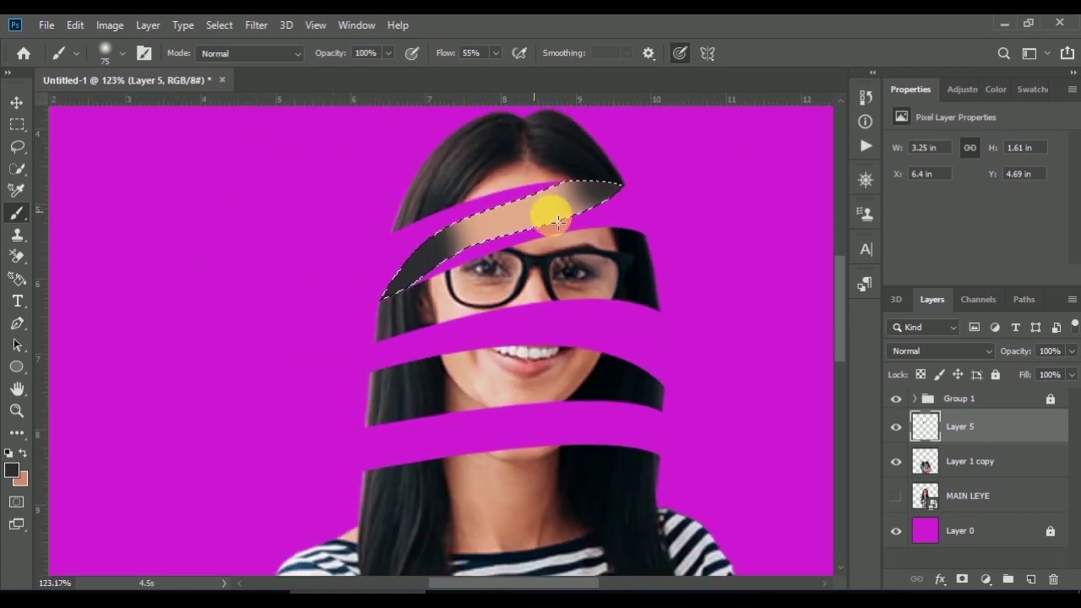
pyautogui.hotkey('ctrl', 'z')
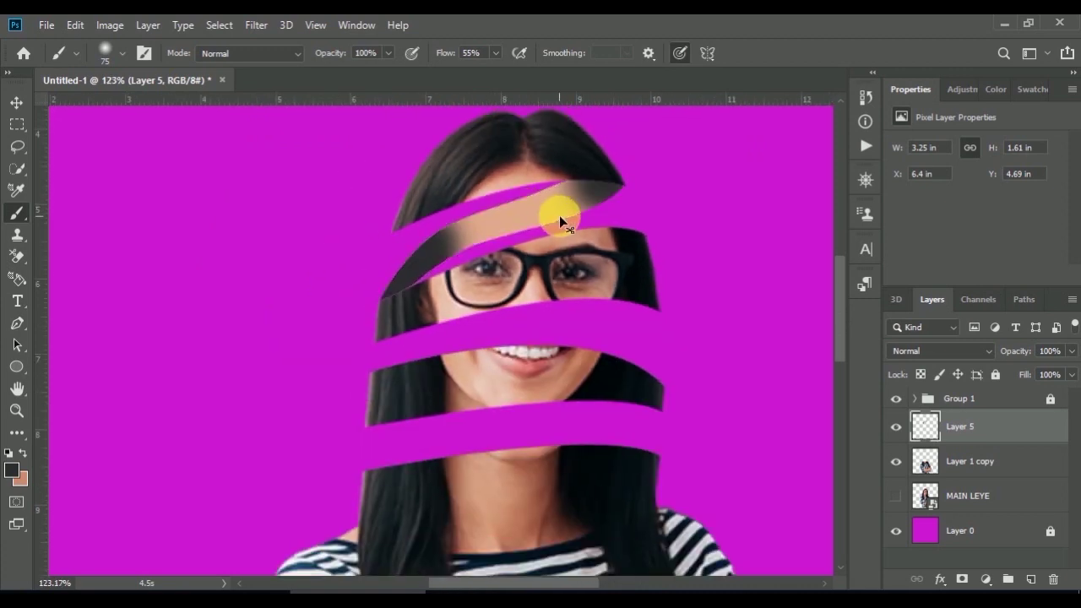
pyautogui.hotkey('ctrl', 'd')
pyautogui.scroll(2, 471, 321)
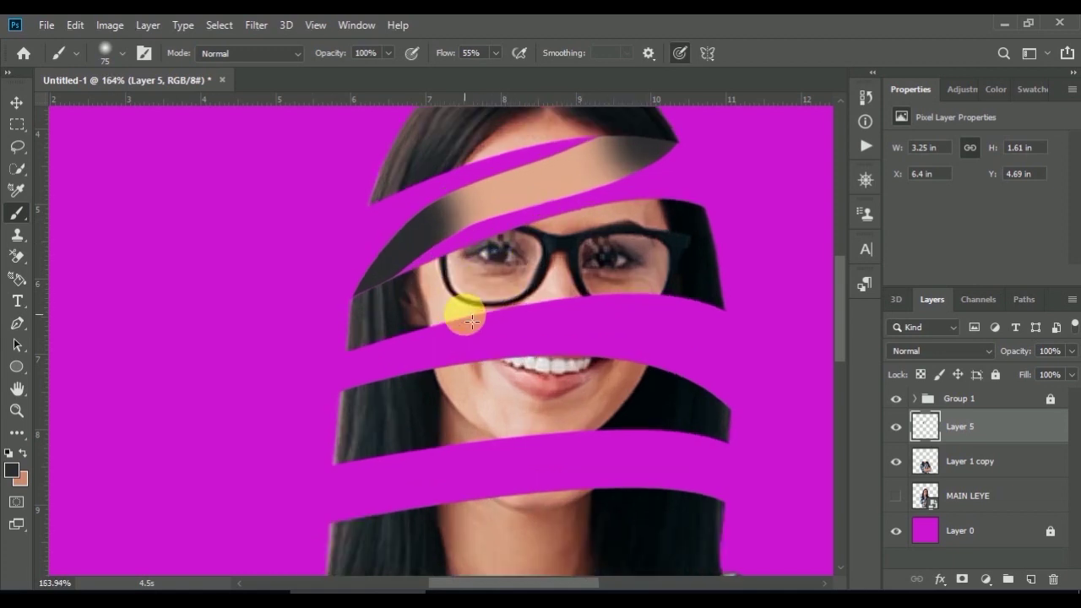
pyautogui.scroll(2, 471, 321)
pyautogui.scroll(2, 471, 317)
pyautogui.scroll(2, 470, 310)
pyautogui.scroll(-2, 469, 310)
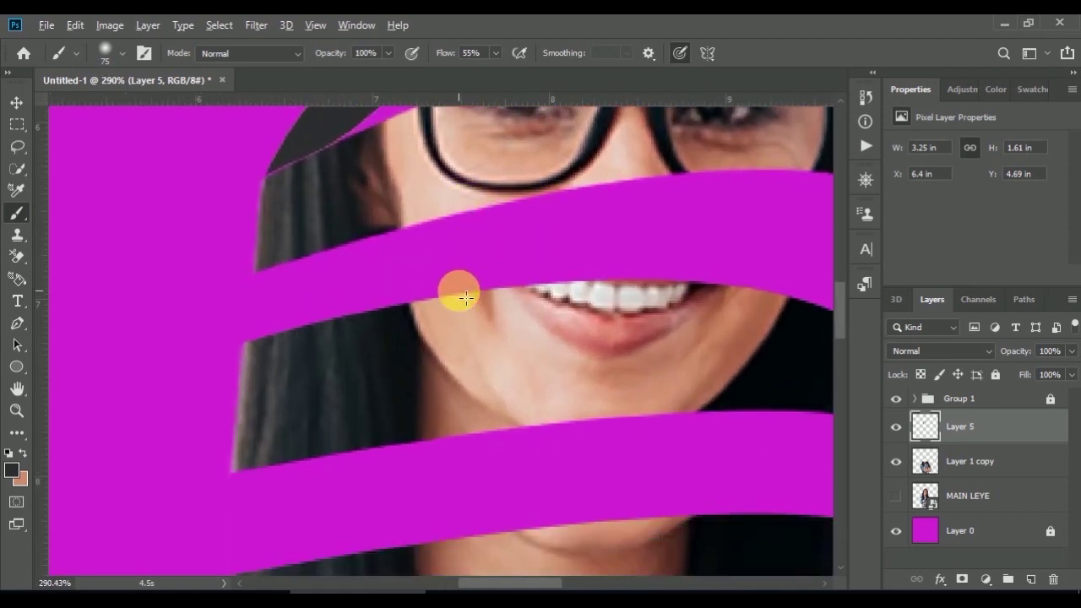
pyautogui.scroll(-2, 460, 296)
pyautogui.scroll(-2, 461, 296)
pyautogui.scroll(-2, 465, 298)
pyautogui.scroll(-1, 467, 299)
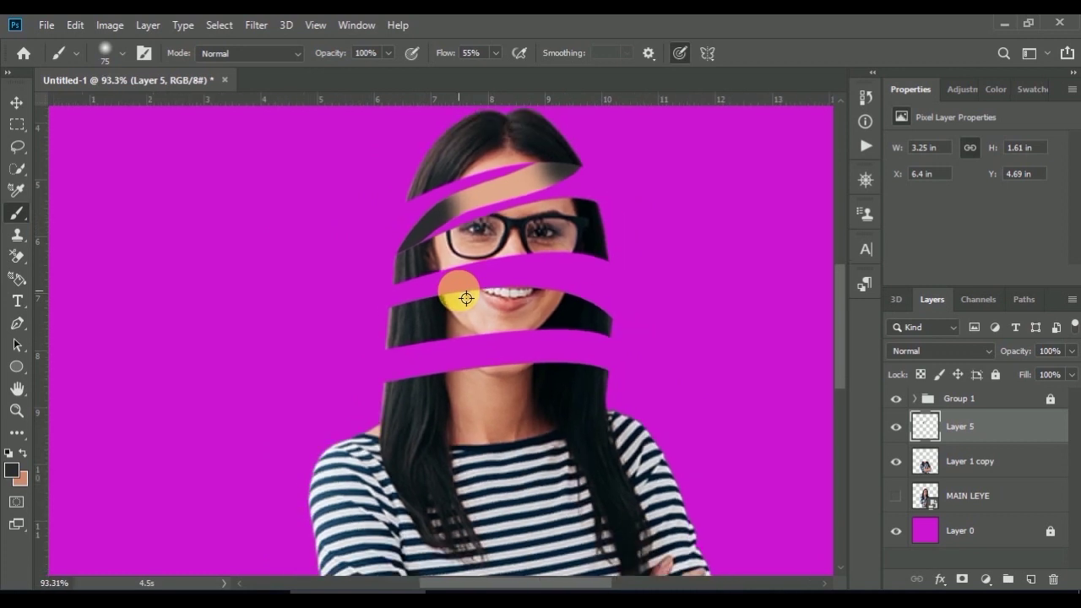
pyautogui.scroll(2, 466, 298)
pyautogui.scroll(2, 459, 295)
pyautogui.scroll(2, 473, 295)
pyautogui.scroll(2, 481, 290)
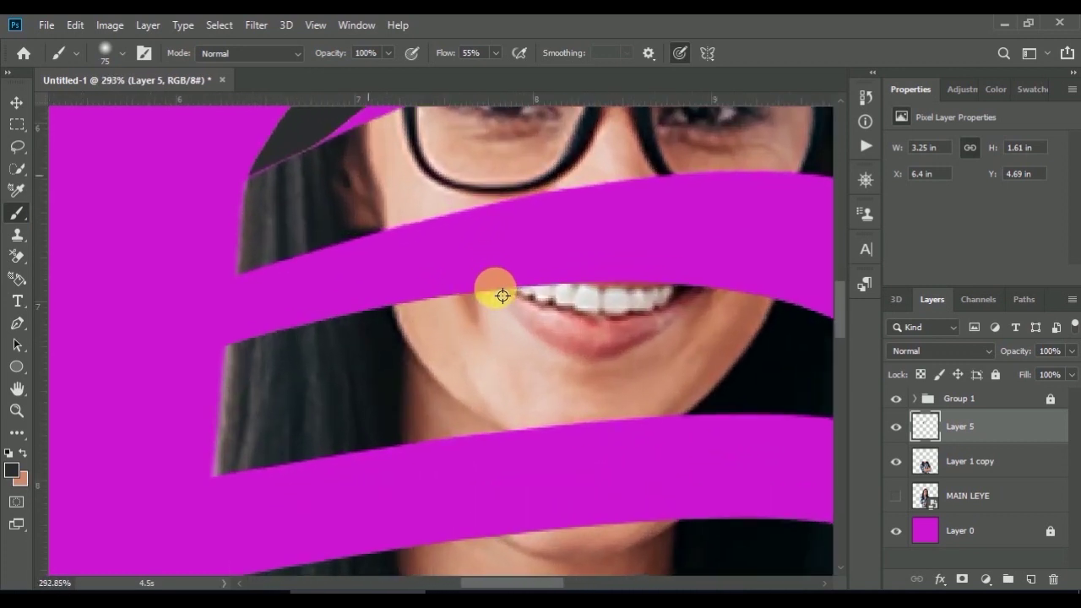
pyautogui.scroll(1, 503, 296)
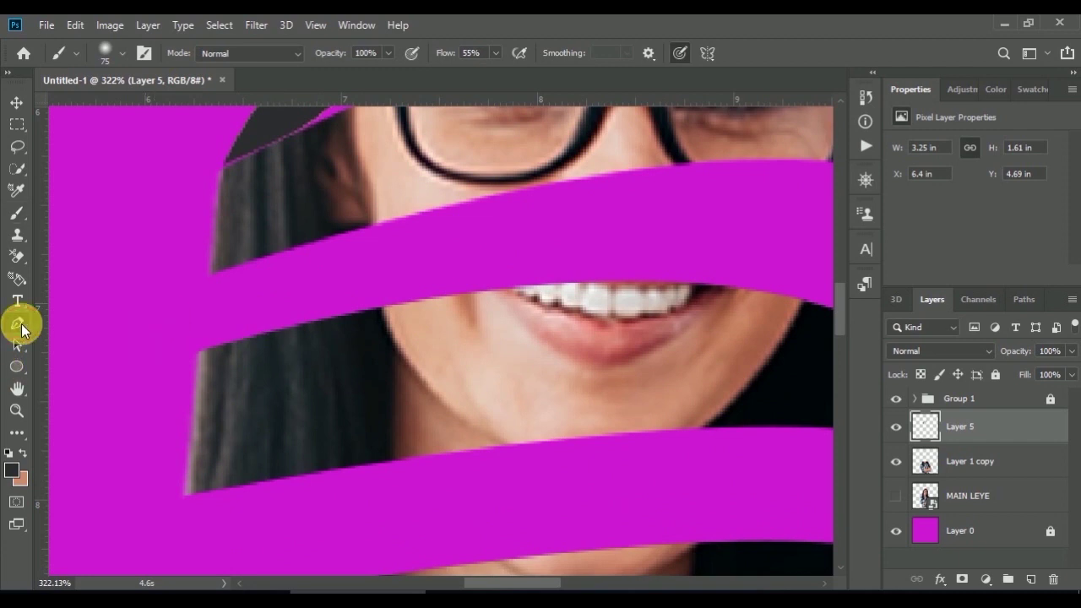
# - With the Pen tool, trace curved anchors along the band's top edge to its right tip
pyautogui.click(17, 324)
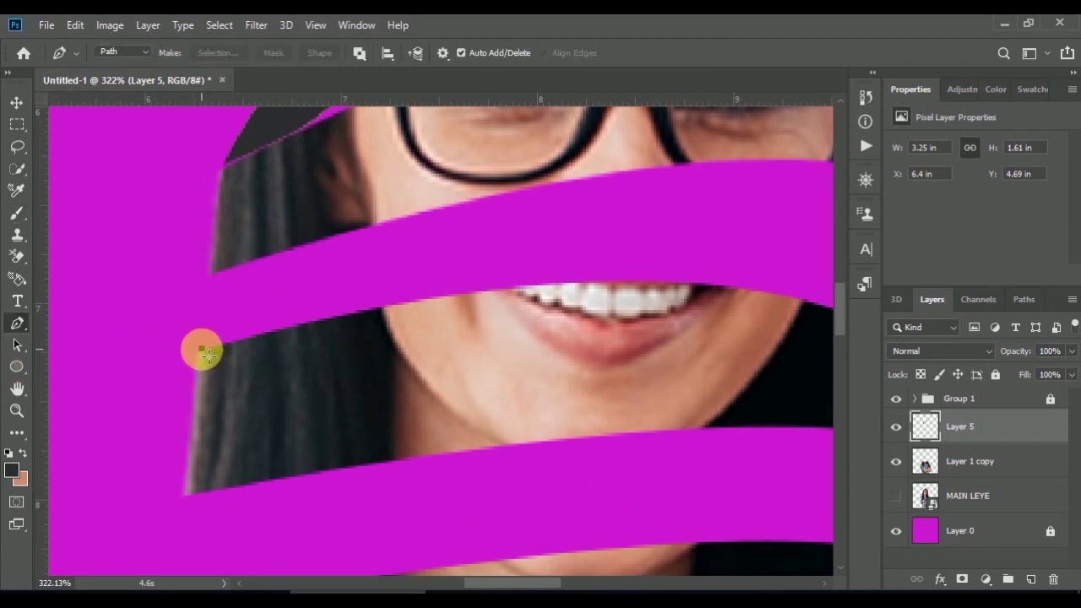
pyautogui.click(203, 349)
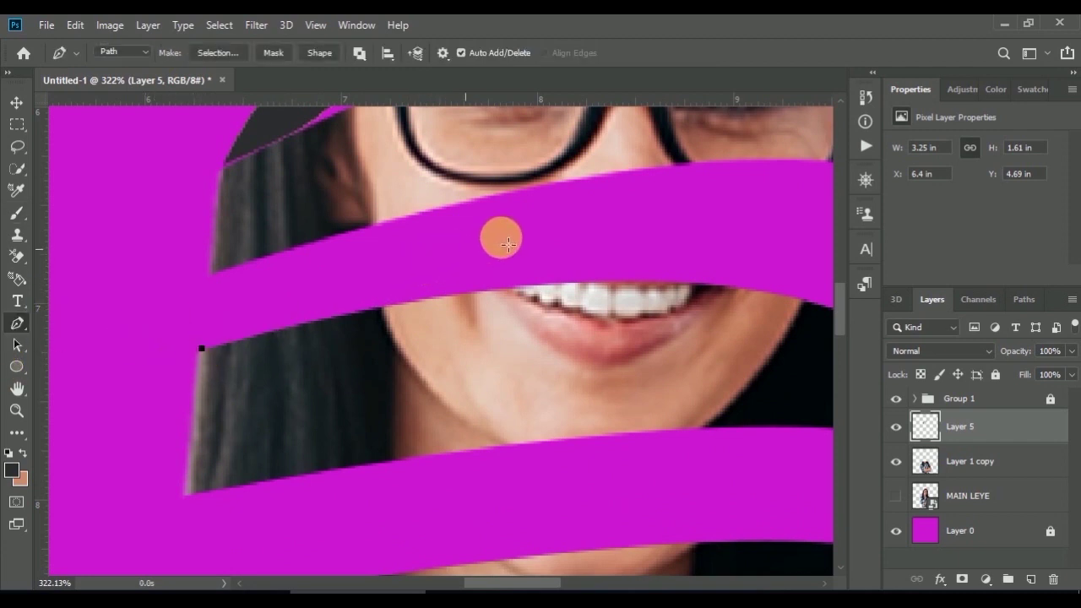
pyautogui.moveTo(502, 233)
pyautogui.mouseDown()
pyautogui.moveTo(658, 210)
pyautogui.moveTo(461, 316)
pyautogui.mouseUp()
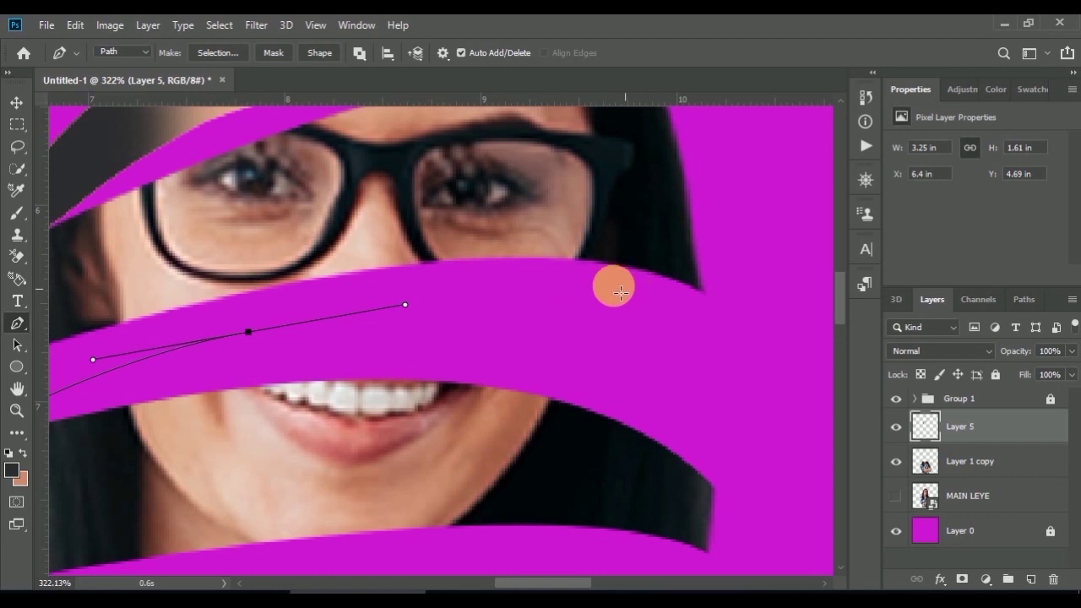
pyautogui.moveTo(596, 272); pyautogui.dragTo(623, 277)
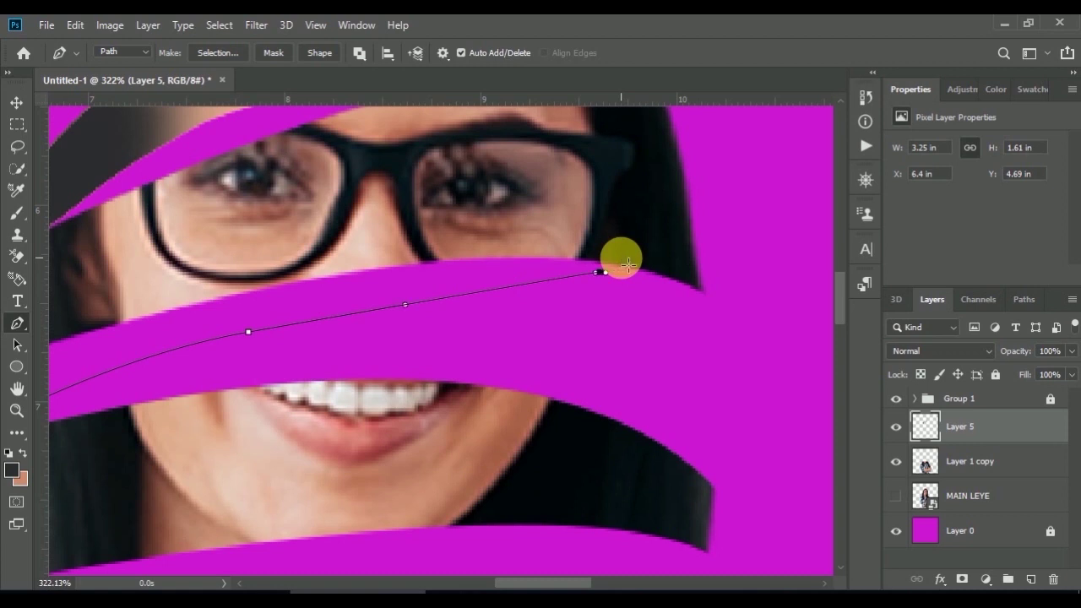
pyautogui.click(584, 269)
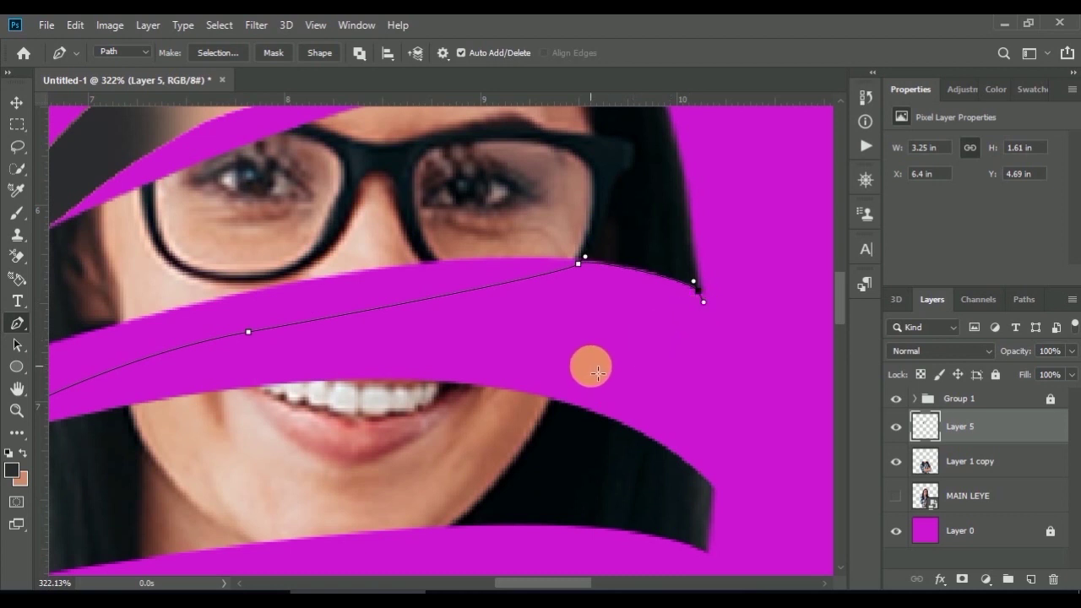
pyautogui.click(580, 361)
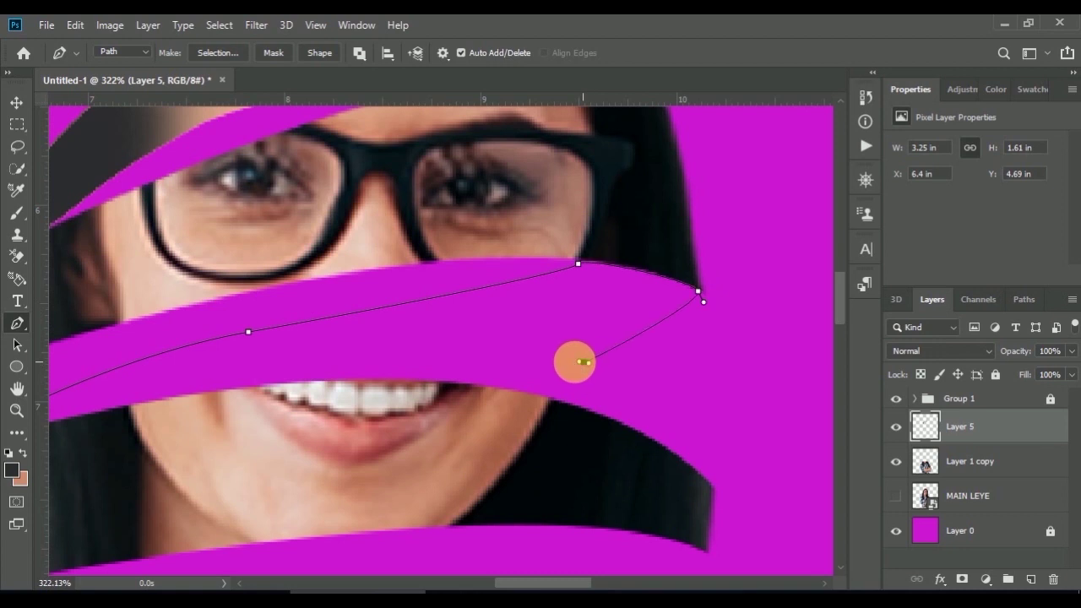
pyautogui.moveTo(537, 369); pyautogui.dragTo(534, 370)
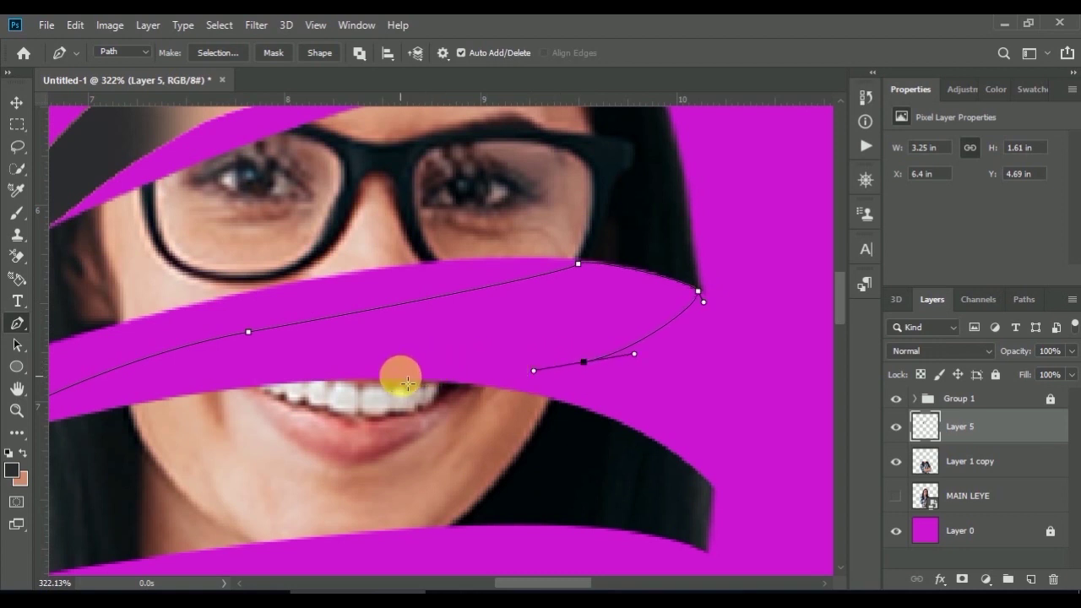
# - Curve the path back above the teeth, close it, and load it as a selection
pyautogui.moveTo(398, 378); pyautogui.dragTo(342, 380)
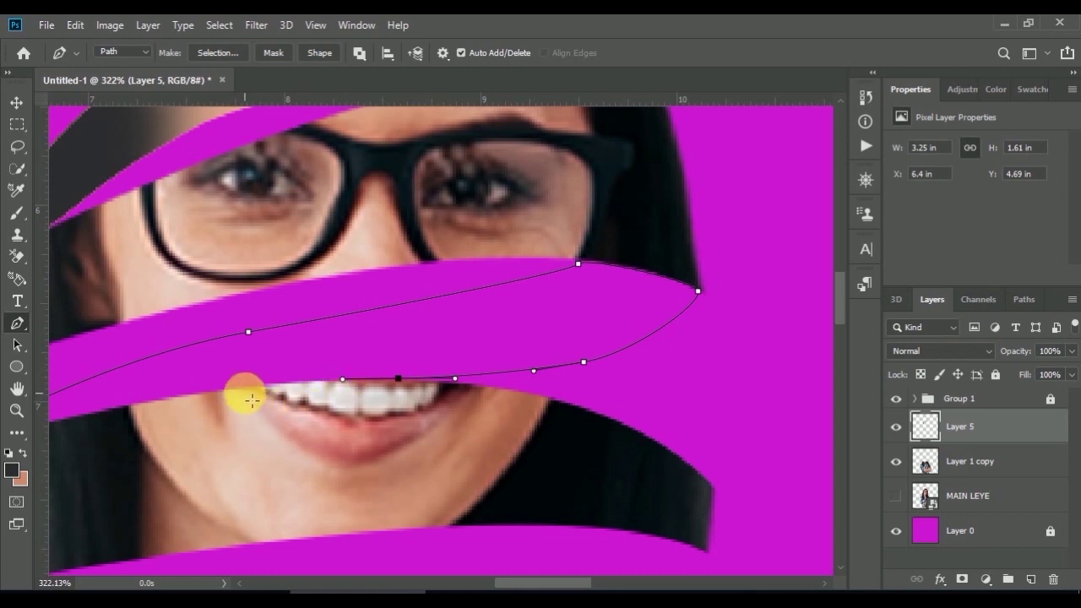
pyautogui.moveTo(235, 387)
pyautogui.mouseDown()
pyautogui.moveTo(216, 392)
pyautogui.moveTo(459, 357)
pyautogui.mouseUp()
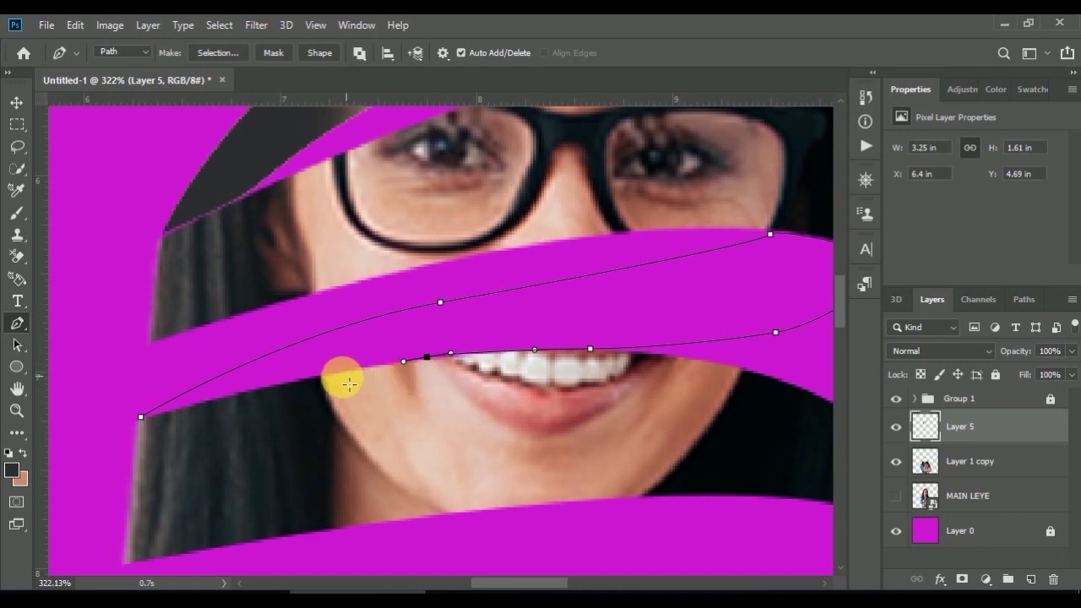
pyautogui.moveTo(342, 384); pyautogui.dragTo(279, 395)
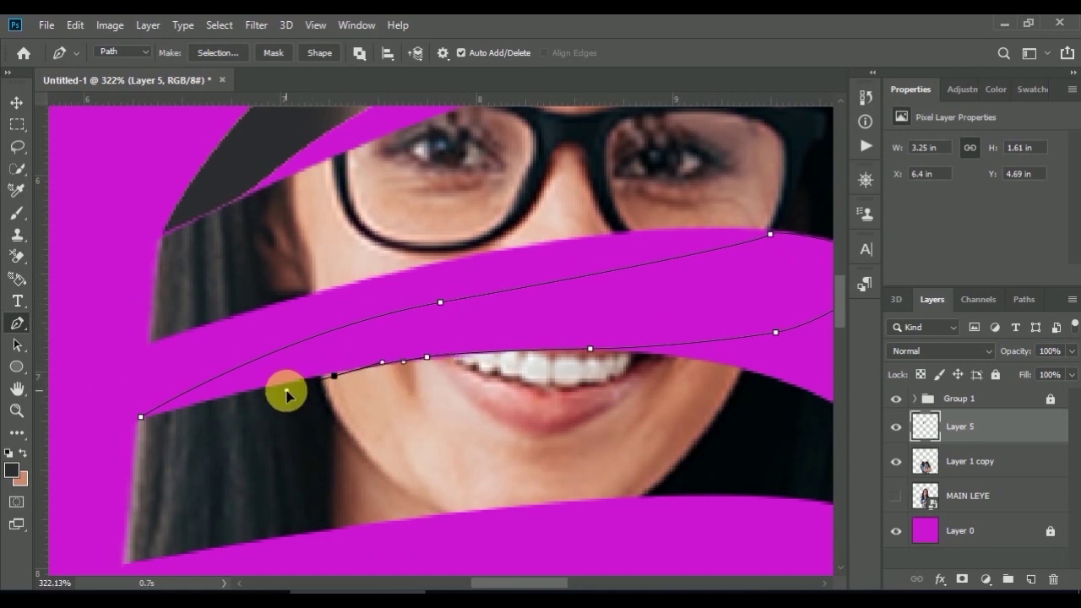
pyautogui.click(141, 417)
pyautogui.click(126, 415)
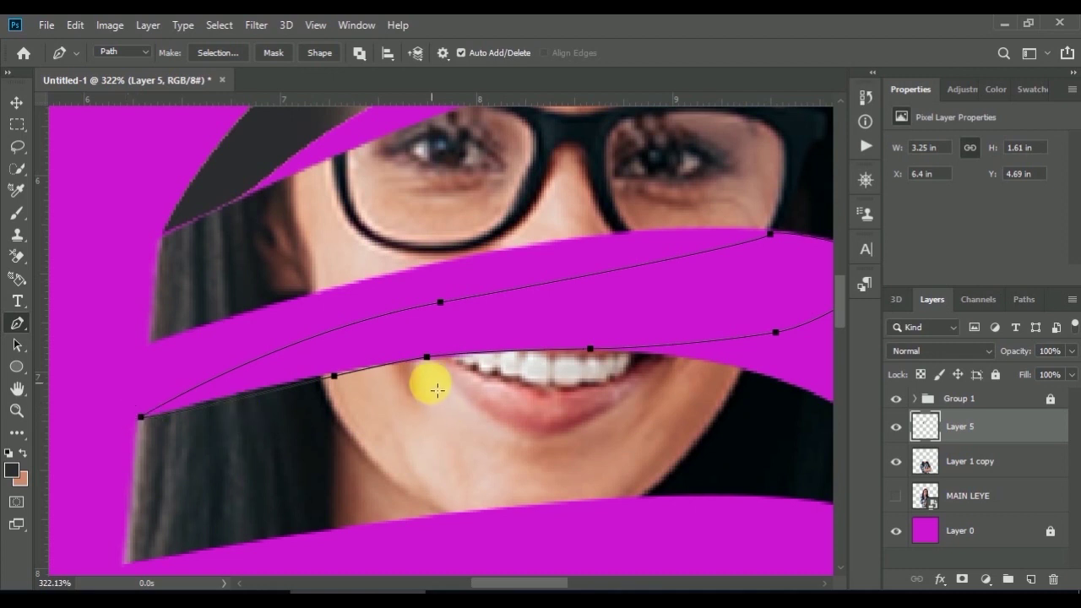
pyautogui.hotkey('ctrl', 'Return')
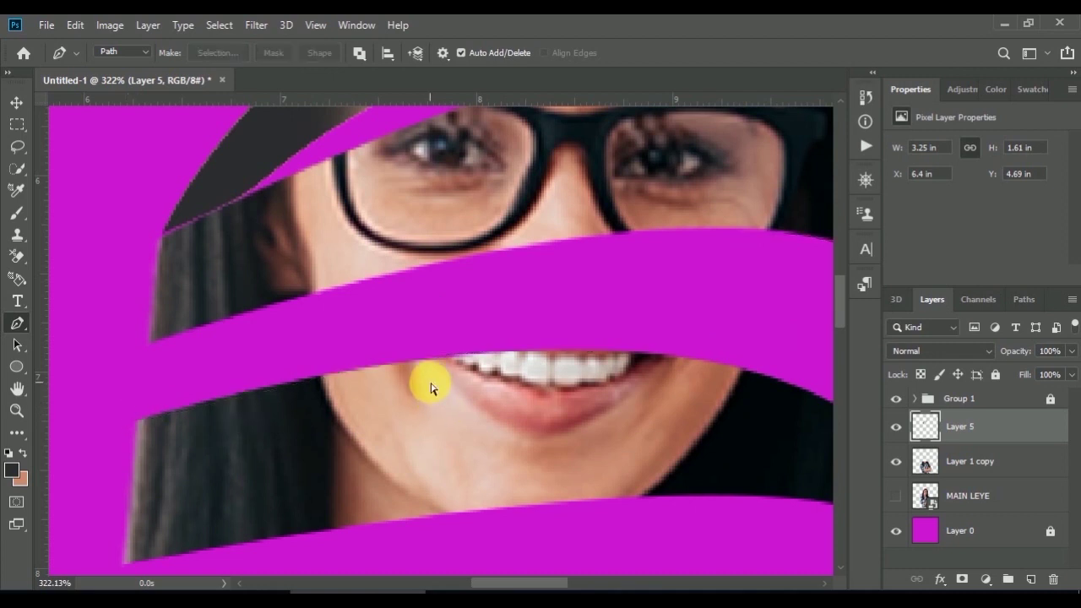
pyautogui.moveTo(586, 301)
pyautogui.mouseDown()
pyautogui.moveTo(452, 362)
pyautogui.moveTo(513, 328)
pyautogui.mouseUp()
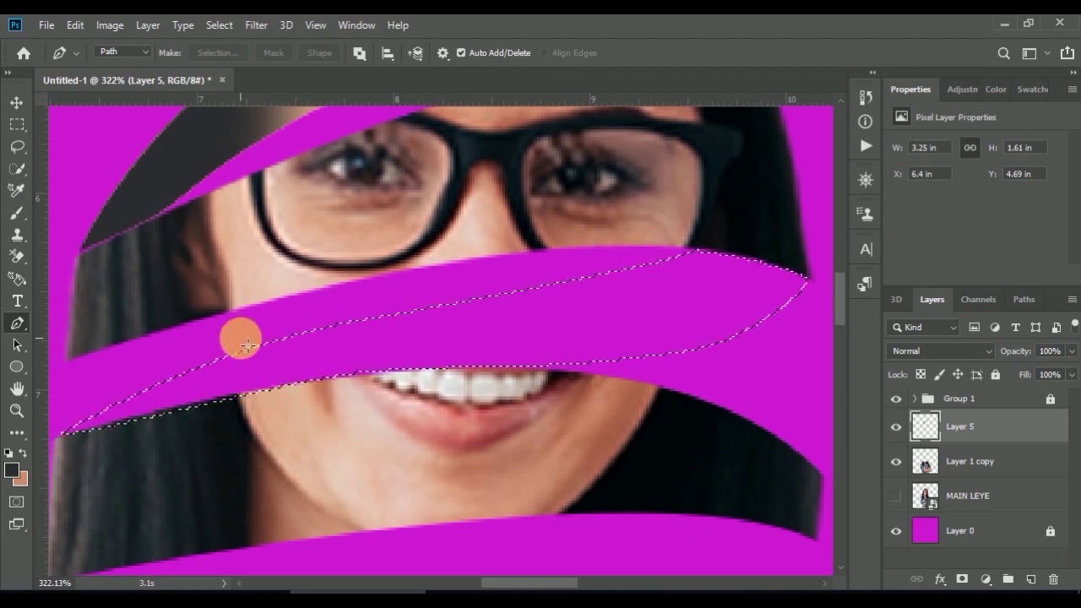
# - Sample a skin tone near the chin and paint it across the whole selection
pyautogui.press('i')
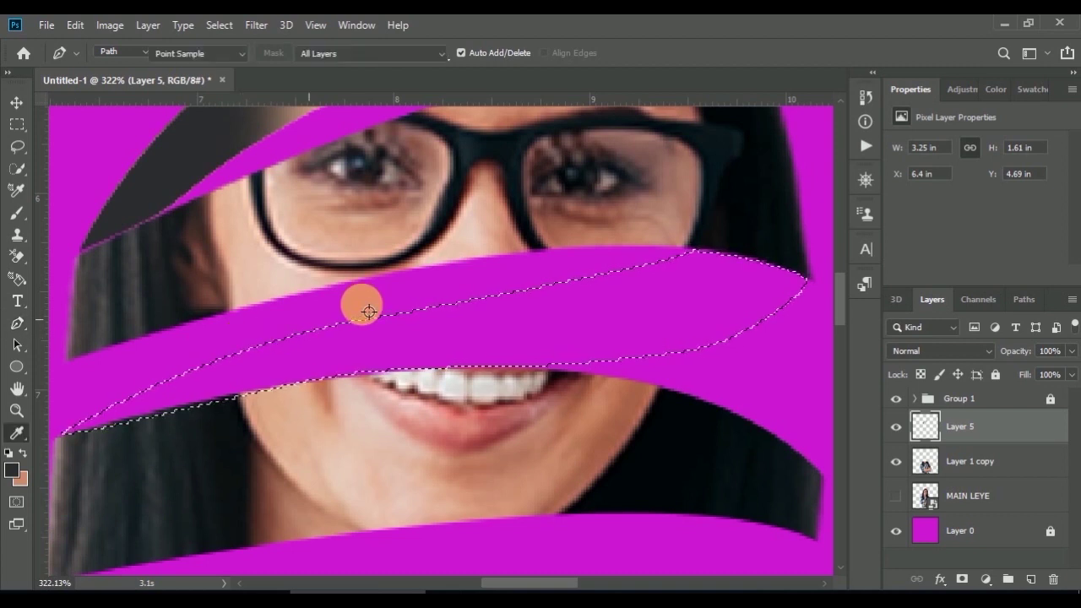
pyautogui.click(478, 253)
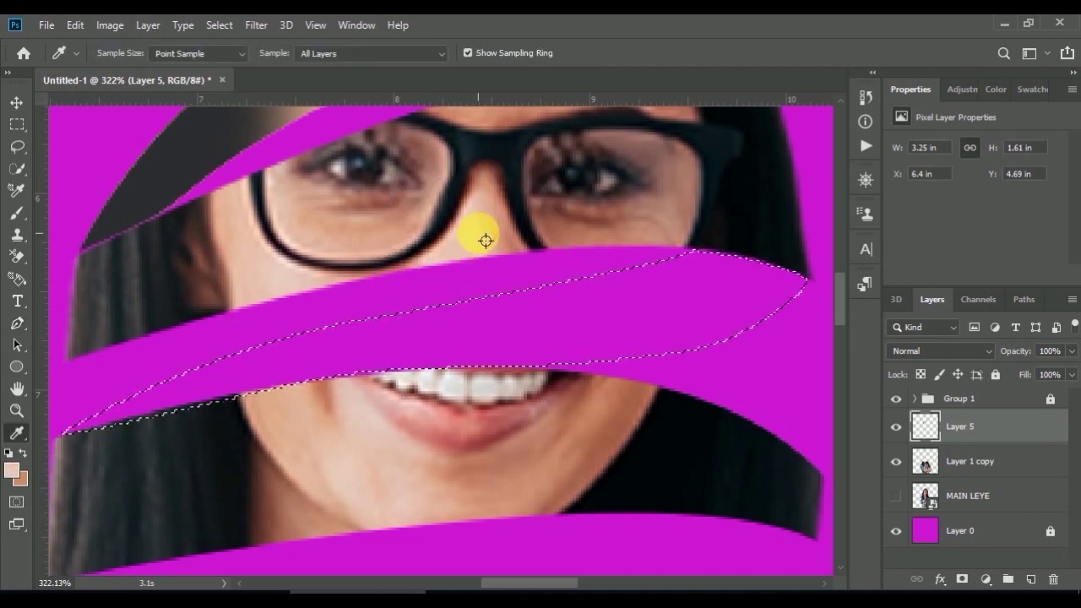
pyautogui.click(486, 240)
pyautogui.click(380, 488)
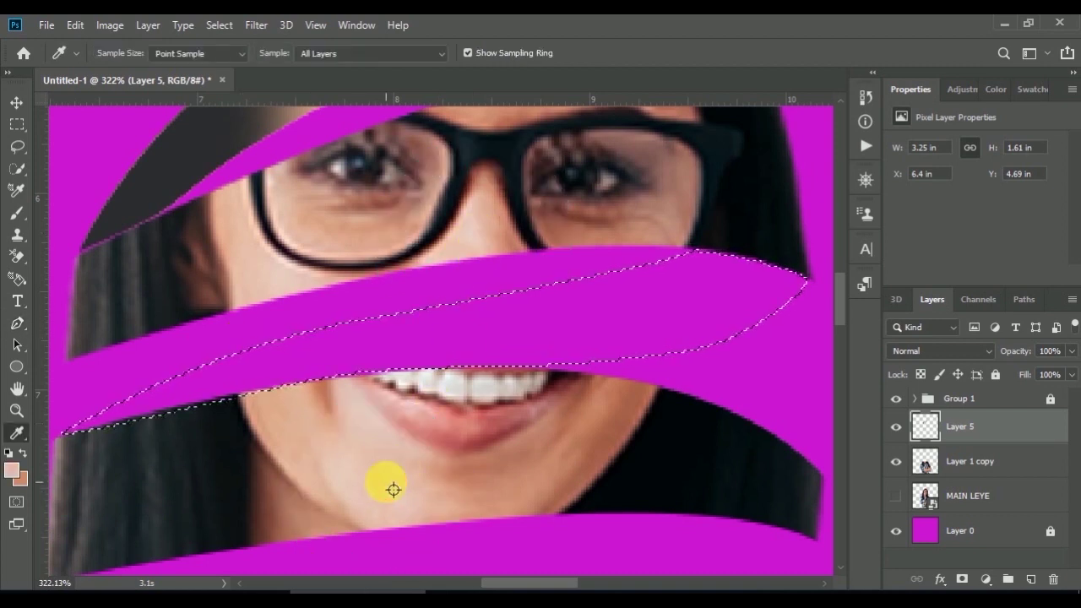
pyautogui.click(393, 490)
pyautogui.press('b')
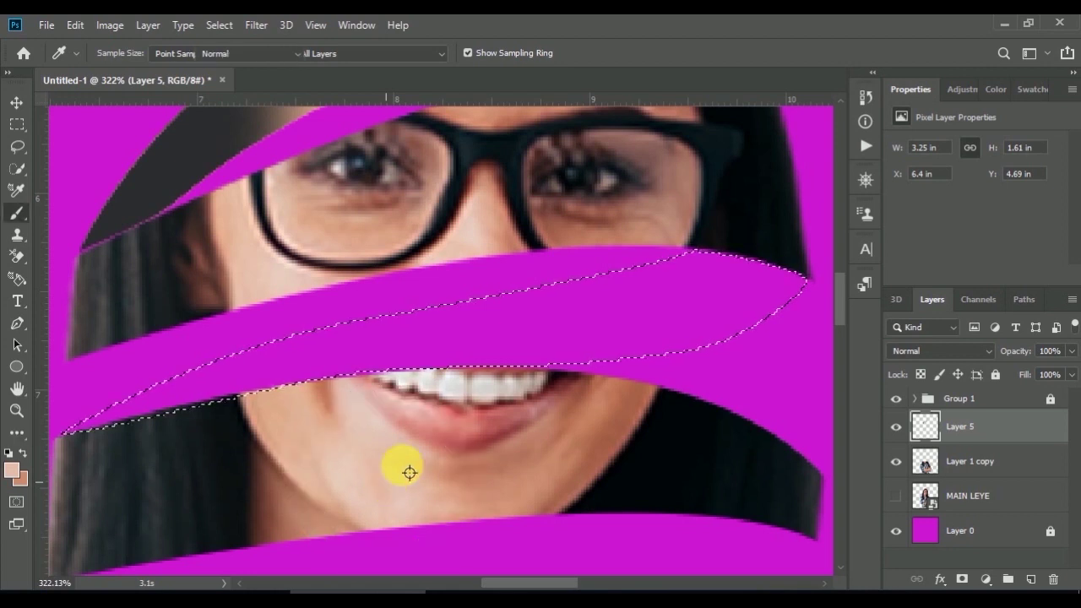
pyautogui.moveTo(396, 331)
pyautogui.mouseDown()
pyautogui.moveTo(573, 319)
pyautogui.moveTo(343, 393)
pyautogui.mouseUp()
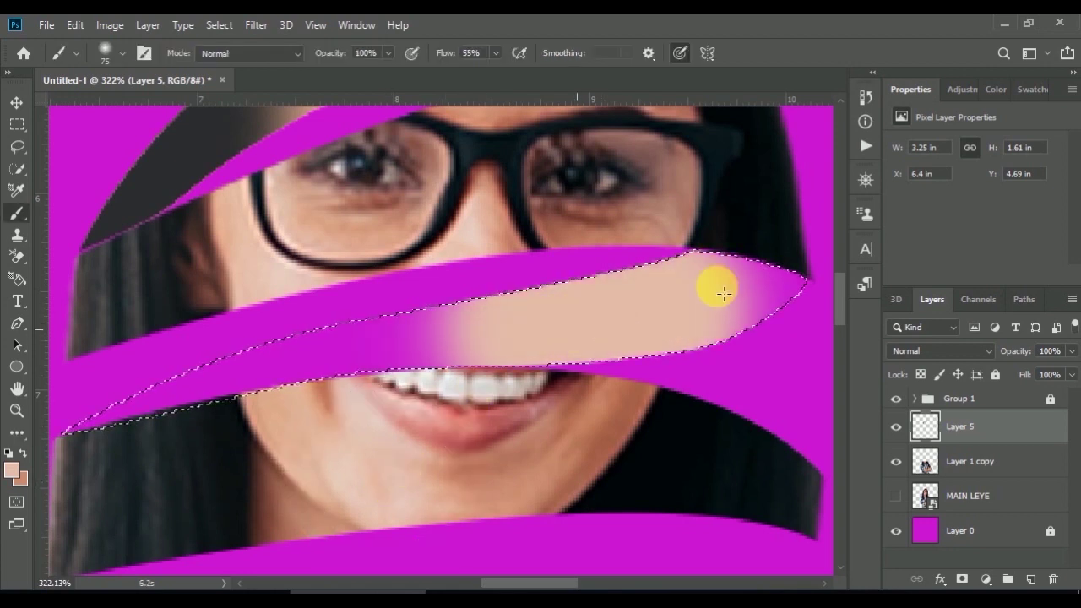
pyautogui.moveTo(242, 409); pyautogui.dragTo(53, 415)
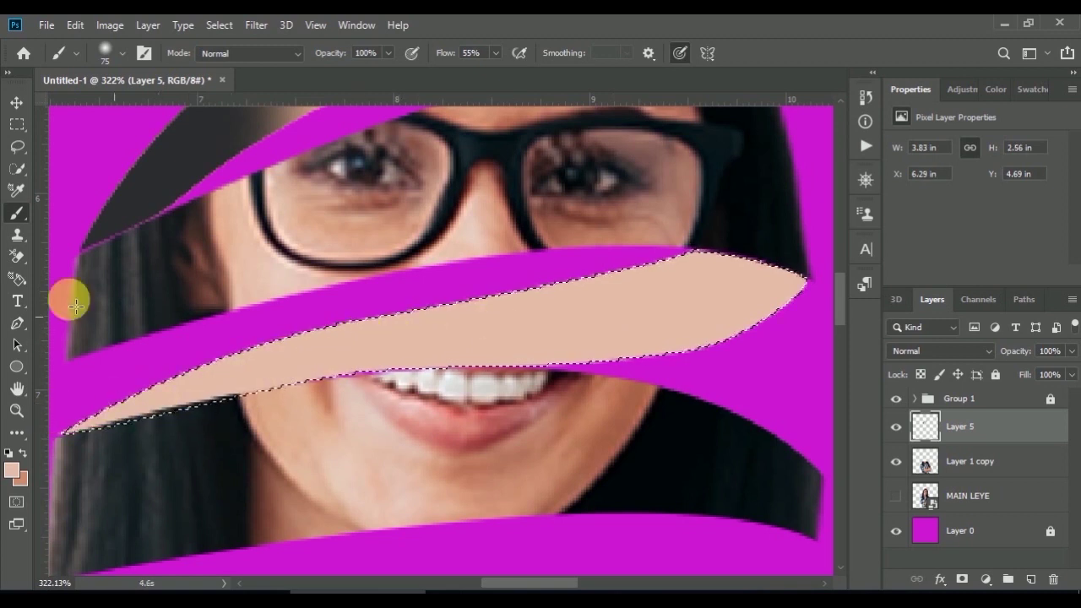
# - Sample the dark hair colour and paint shading into the band's left tip
pyautogui.press('i')
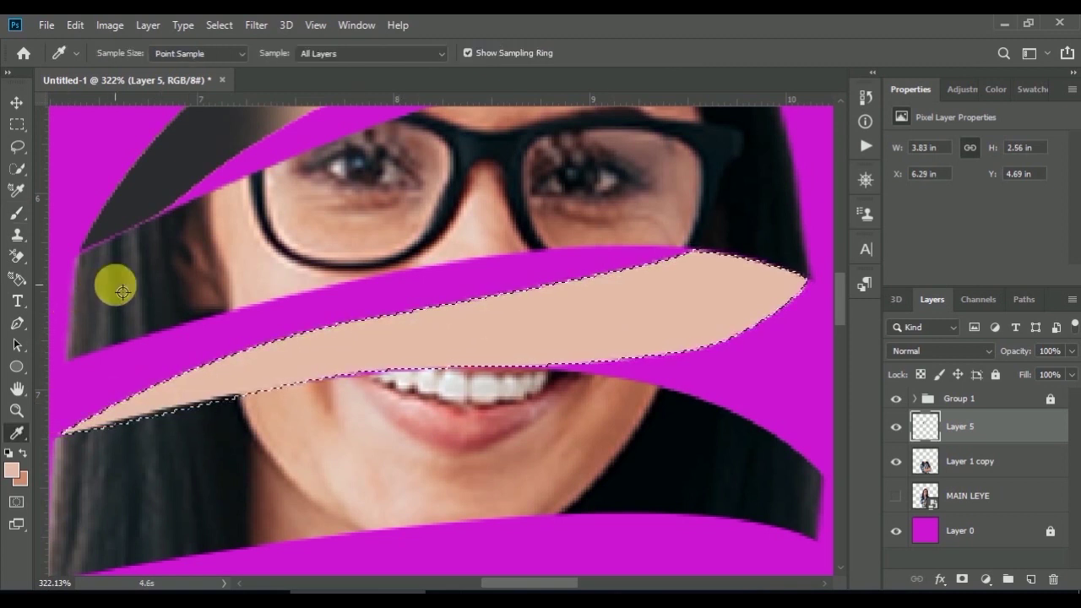
pyautogui.click(122, 291)
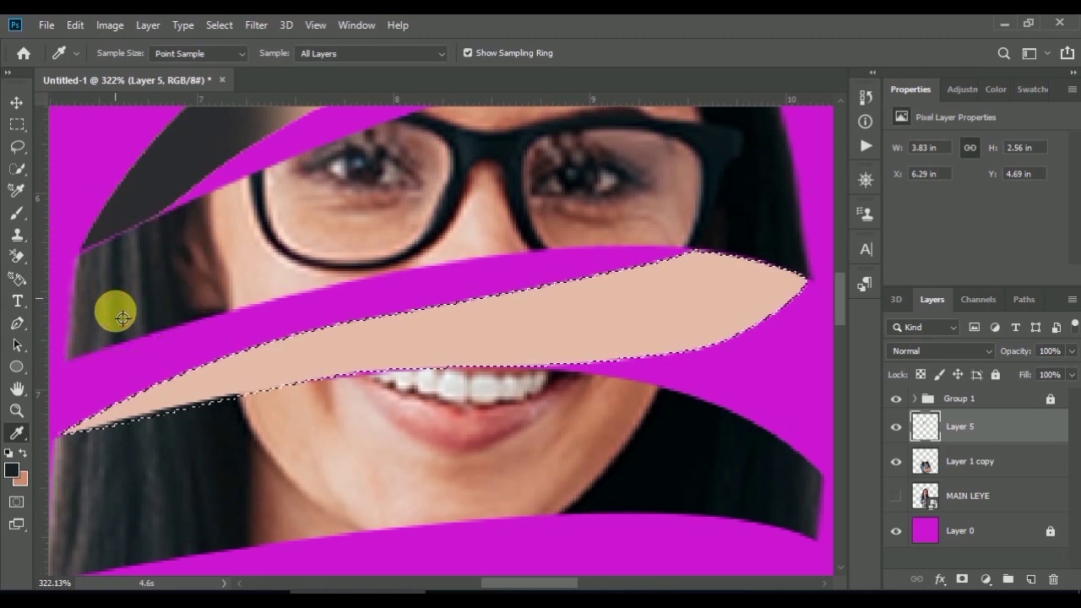
pyautogui.press('b')
pyautogui.moveTo(122, 374)
pyautogui.mouseDown()
pyautogui.moveTo(109, 381)
pyautogui.moveTo(102, 420)
pyautogui.mouseUp()
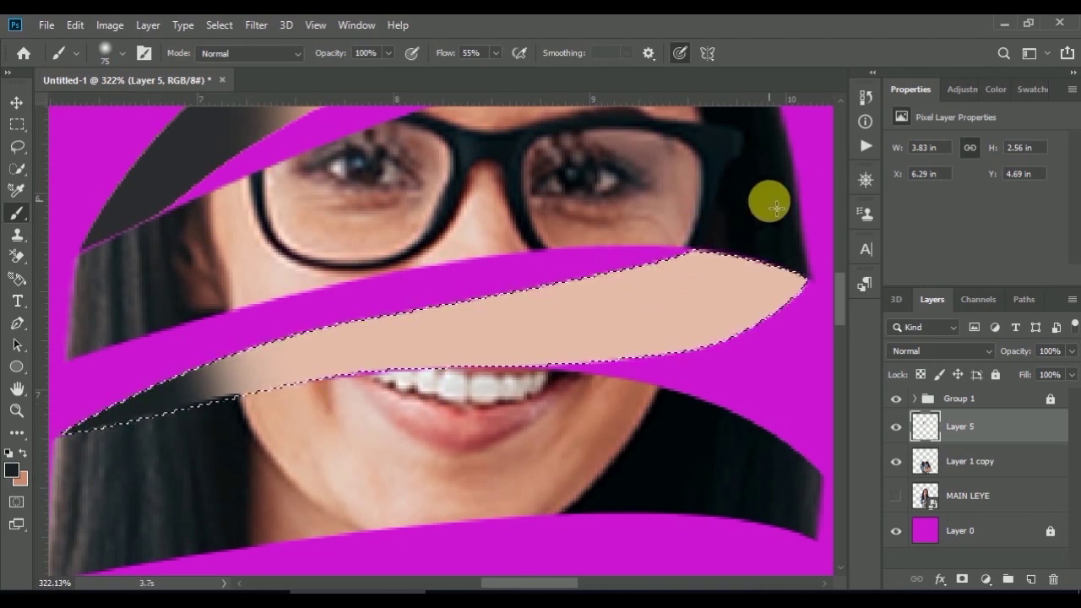
# - Sample the right-side hair colour and shade down and along the band's right end
pyautogui.press('i')
pyautogui.click(775, 207)
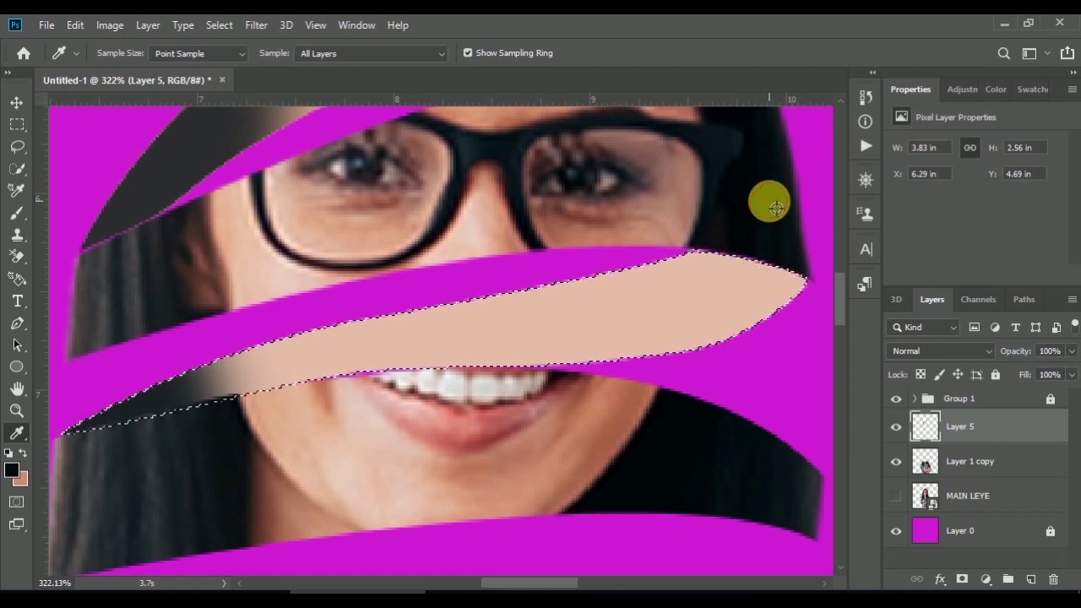
pyautogui.press('b')
pyautogui.click(758, 261)
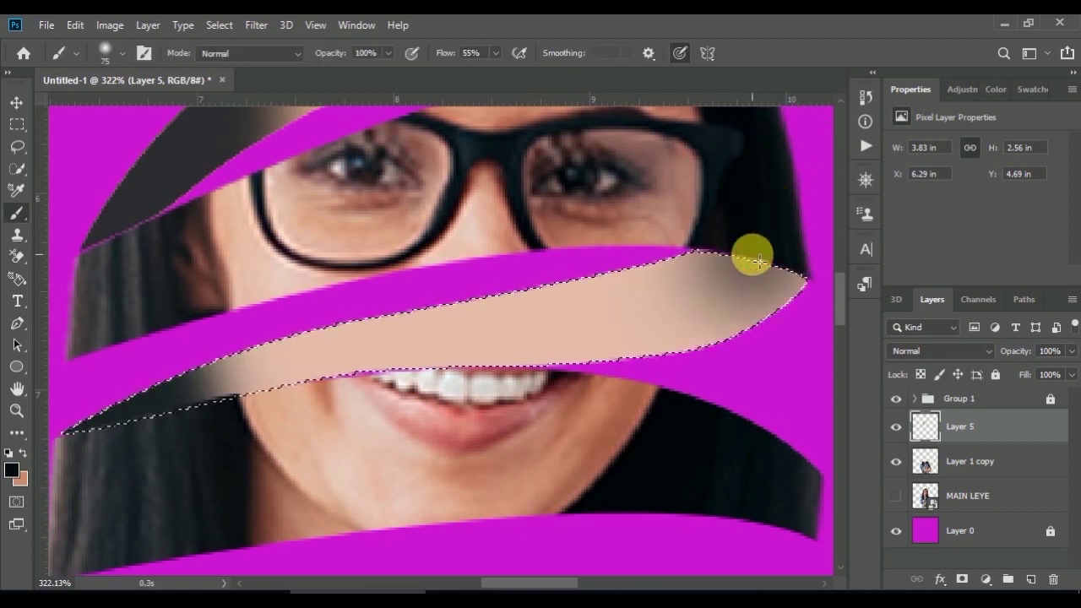
pyautogui.moveTo(759, 262)
pyautogui.mouseDown()
pyautogui.moveTo(756, 352)
pyautogui.moveTo(714, 375)
pyautogui.moveTo(744, 350)
pyautogui.mouseUp()
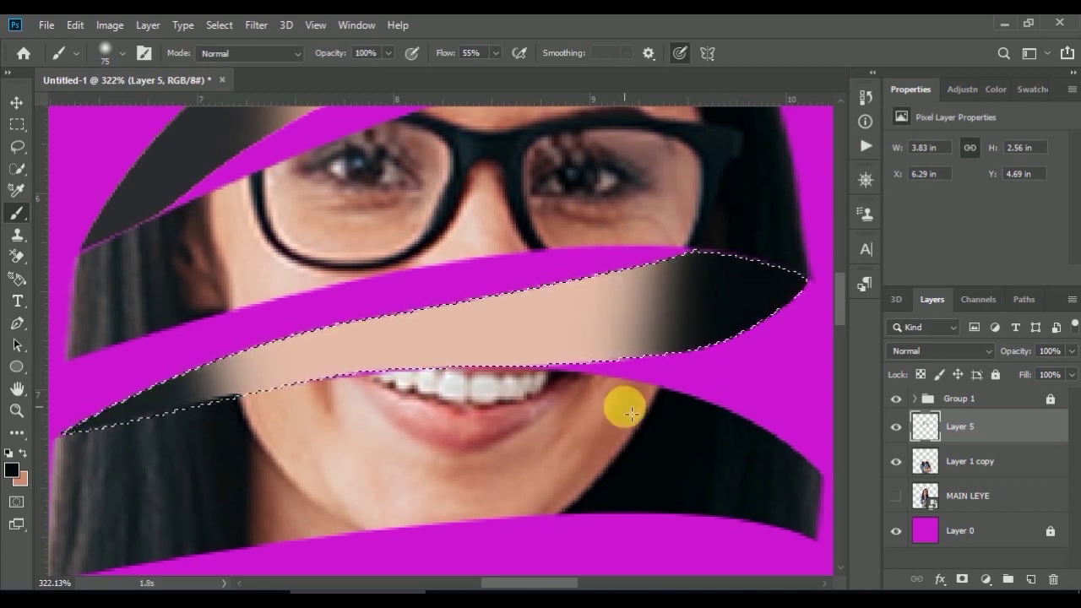
pyautogui.moveTo(632, 414); pyautogui.dragTo(614, 414)
# - Undo the recent right-end strokes and repaint softer dark shading there on Layer 5
pyautogui.hotkey('ctrl', 'z')
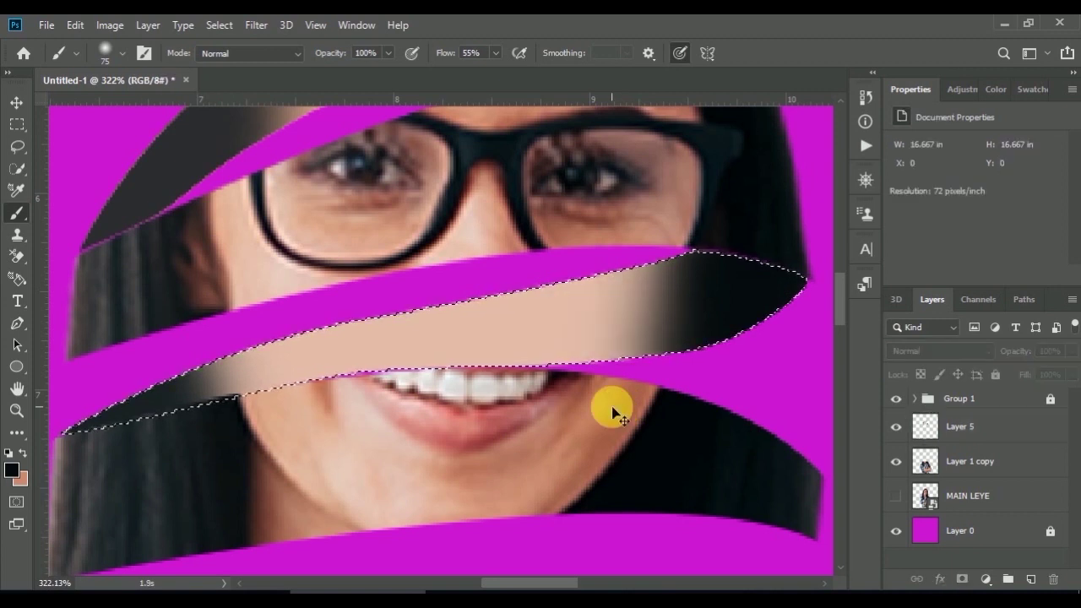
pyautogui.hotkey('ctrl', 'z')
pyautogui.hotkey('ctrl', 'z')
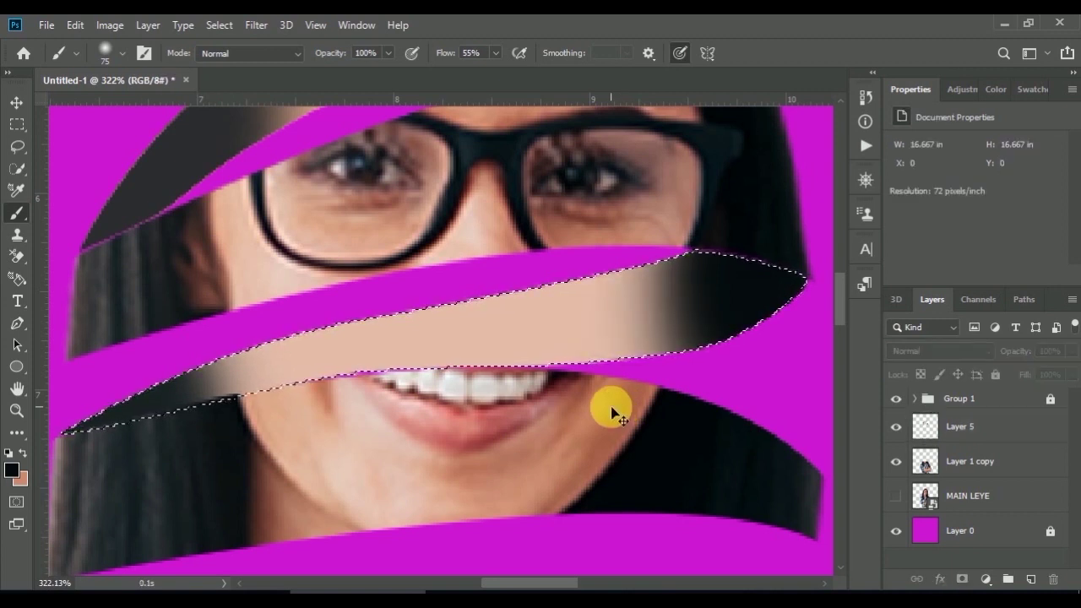
pyautogui.hotkey('ctrl', 'z')
pyautogui.hotkey('ctrl', 'z')
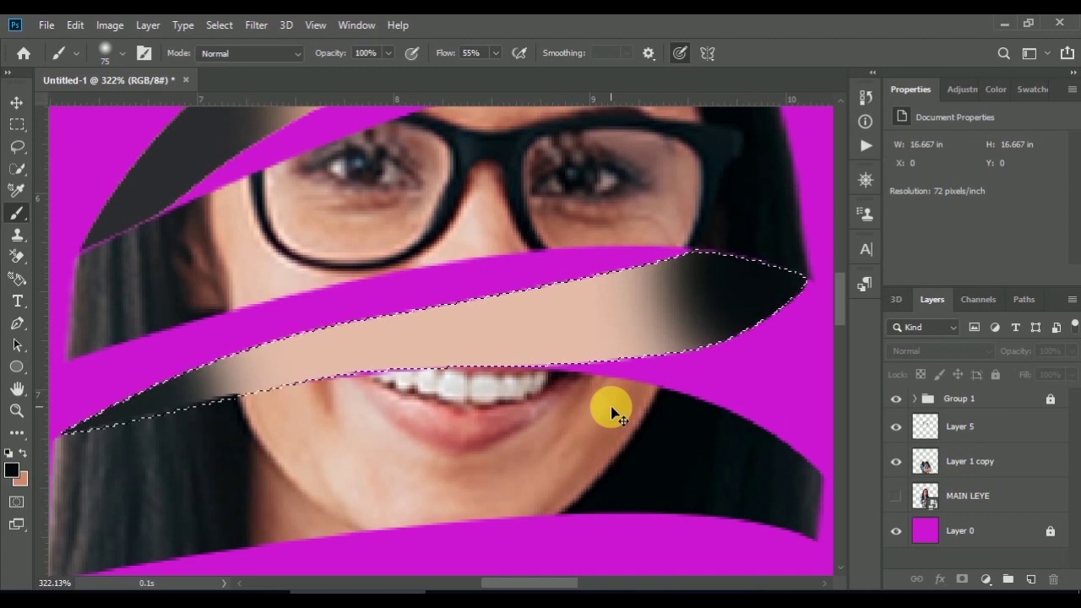
pyautogui.hotkey('ctrl', 'z')
pyautogui.hotkey('ctrl', 'z')
pyautogui.hotkey('ctrl', 'z')
pyautogui.hotkey('ctrl', 'z')
pyautogui.hotkey('ctrl', 'z')
pyautogui.hotkey('ctrl', 'z')
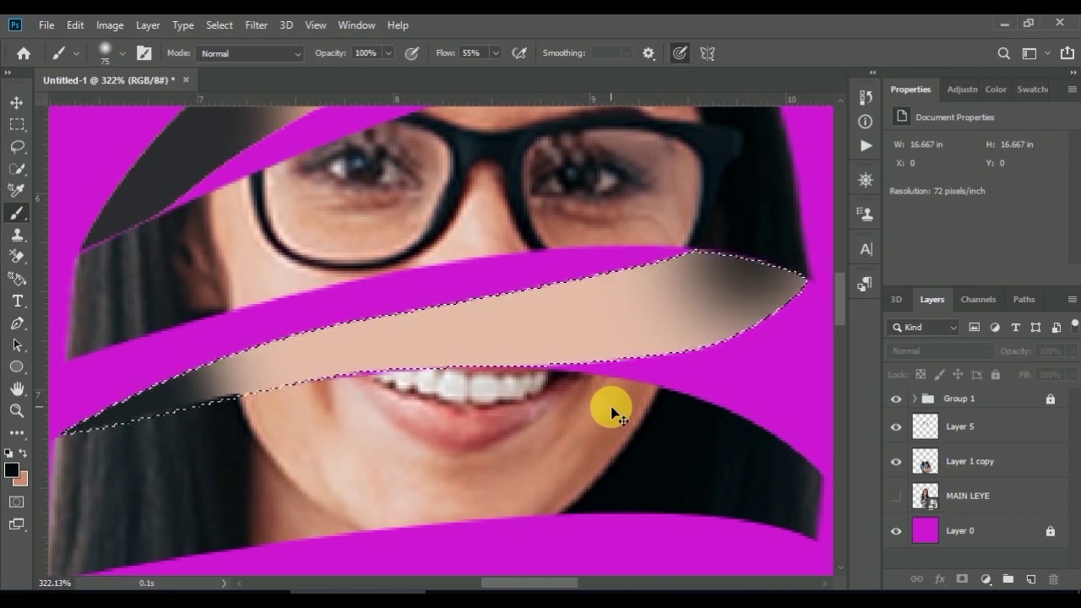
pyautogui.hotkey('ctrl', 'z')
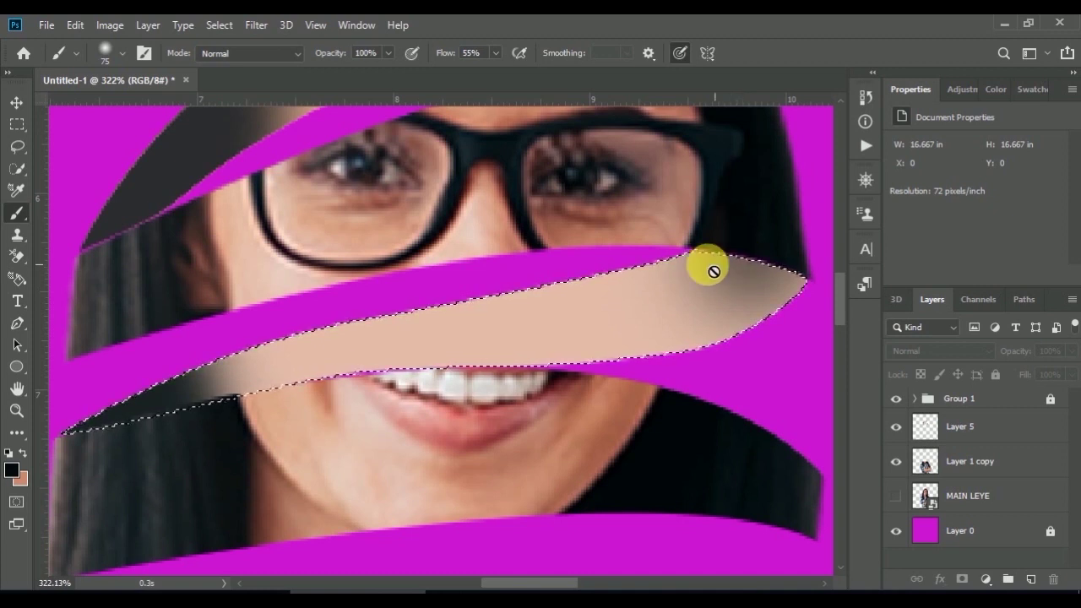
pyautogui.click(934, 432)
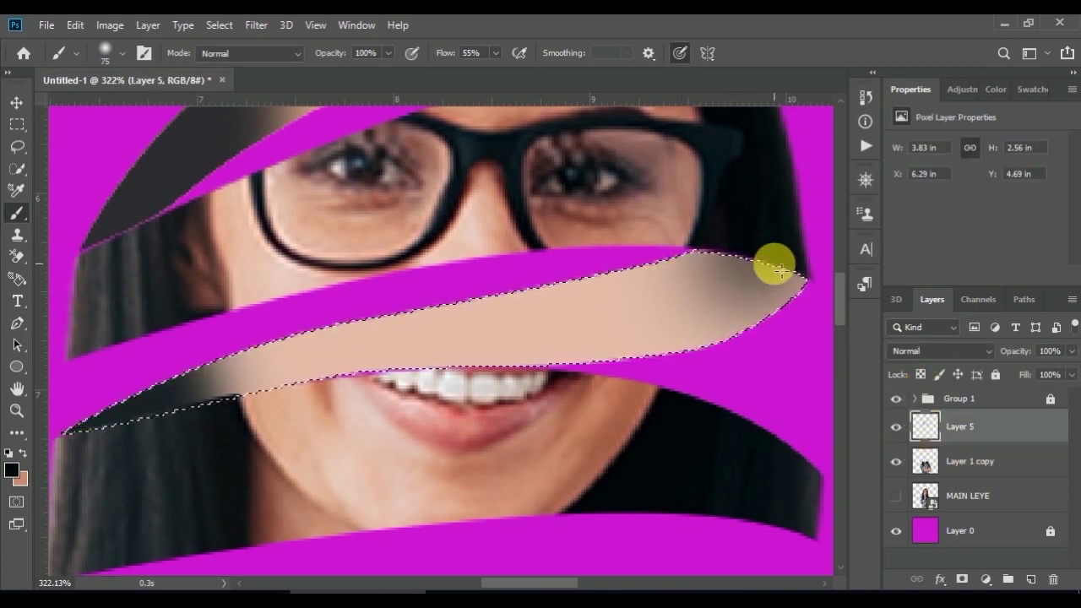
pyautogui.moveTo(772, 267)
pyautogui.mouseDown()
pyautogui.moveTo(775, 336)
pyautogui.moveTo(758, 357)
pyautogui.mouseUp()
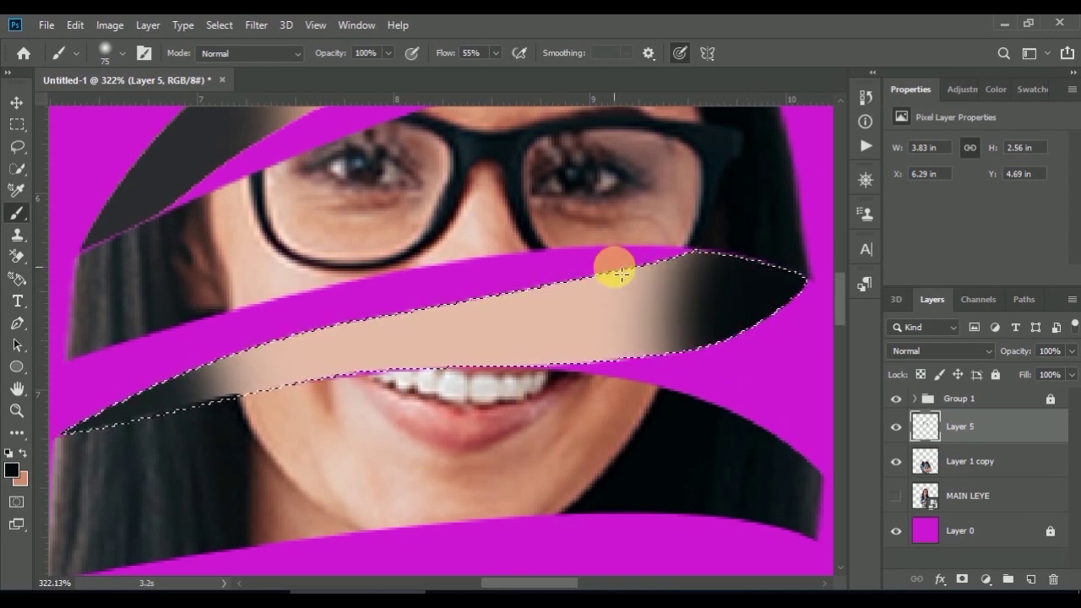
pyautogui.scroll(-2, 621, 273)
pyautogui.scroll(-2, 621, 266)
pyautogui.scroll(-2, 623, 258)
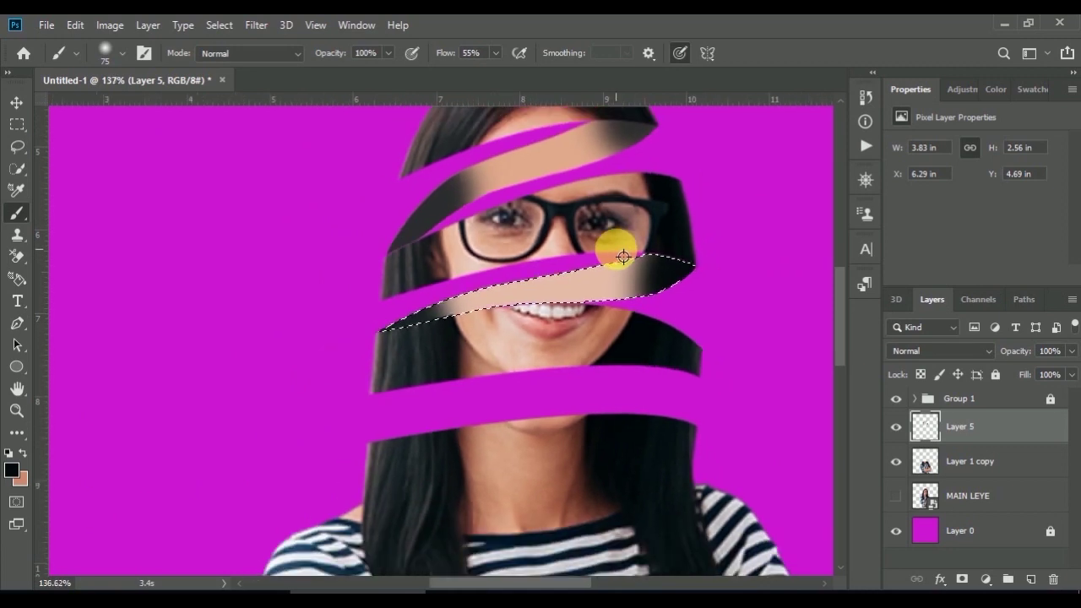
pyautogui.scroll(4, 623, 257)
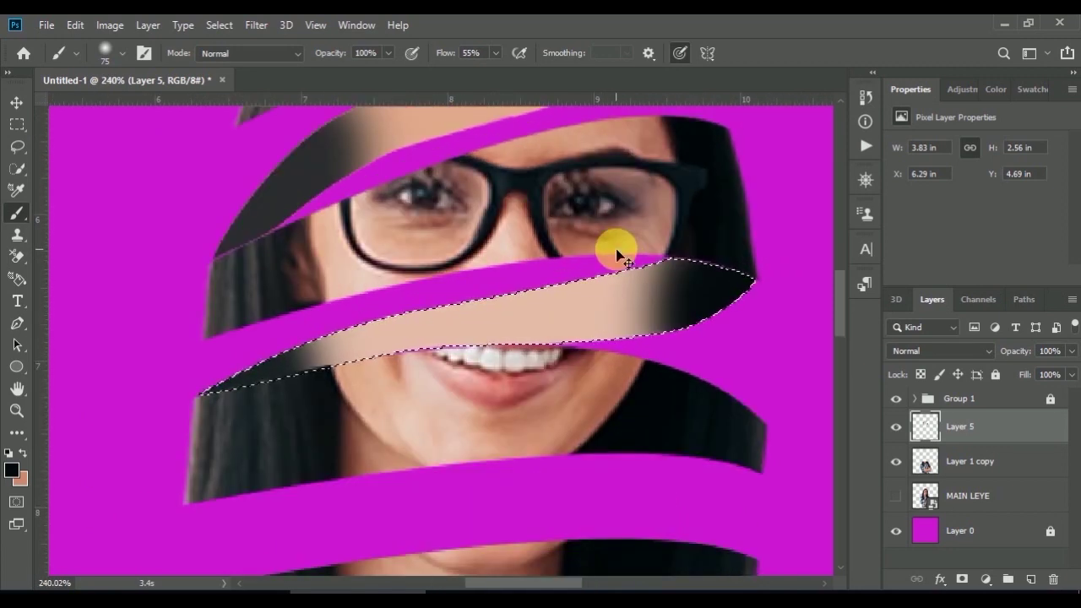
pyautogui.scroll(-2, 623, 257)
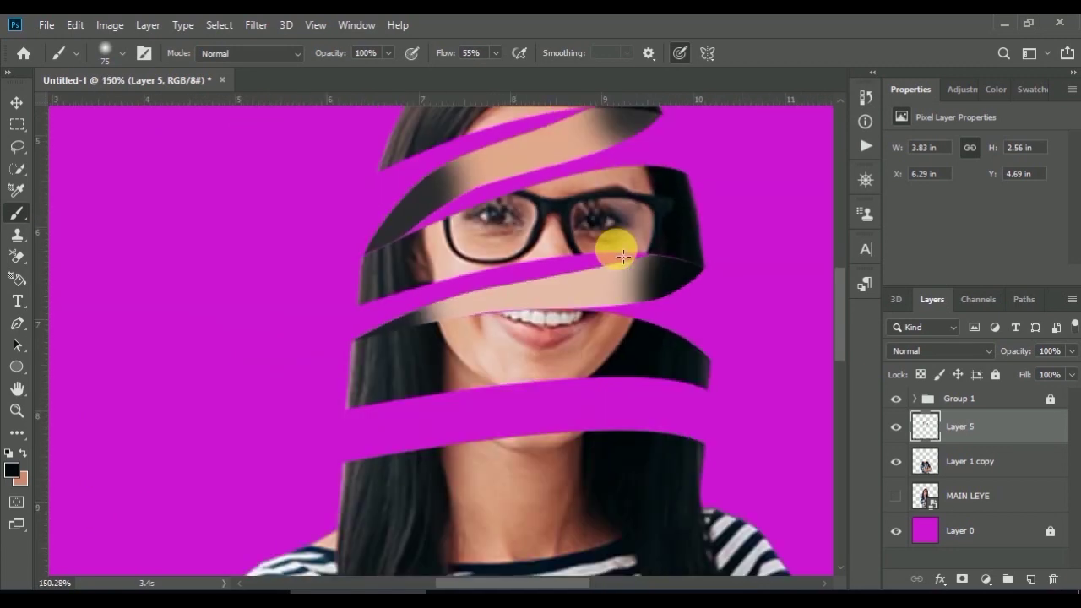
pyautogui.scroll(-1, 623, 257)
pyautogui.scroll(-1, 623, 257)
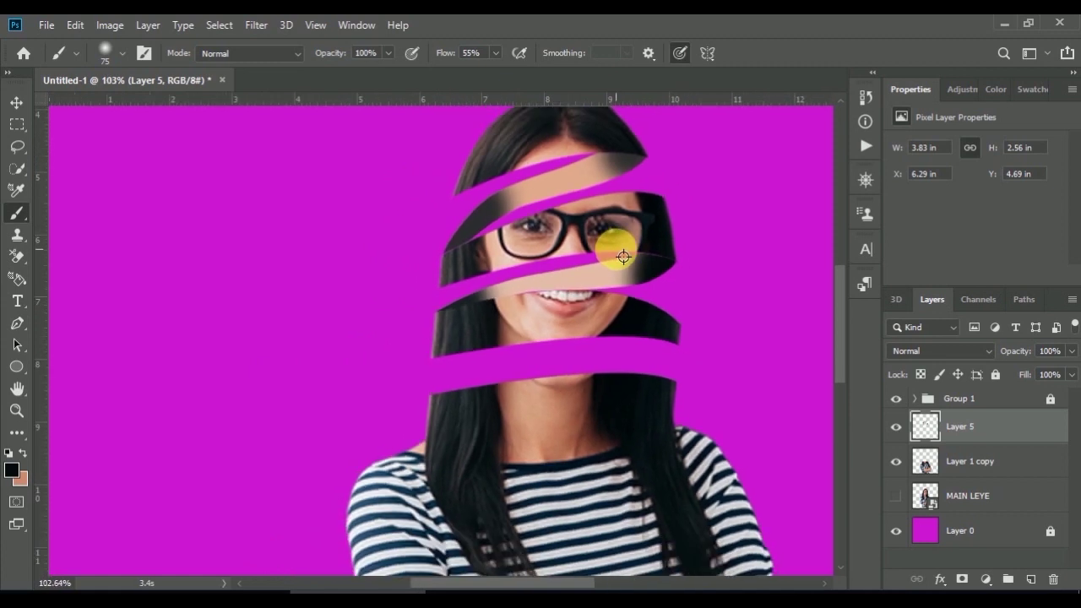
pyautogui.scroll(2, 624, 257)
pyautogui.scroll(1, 622, 249)
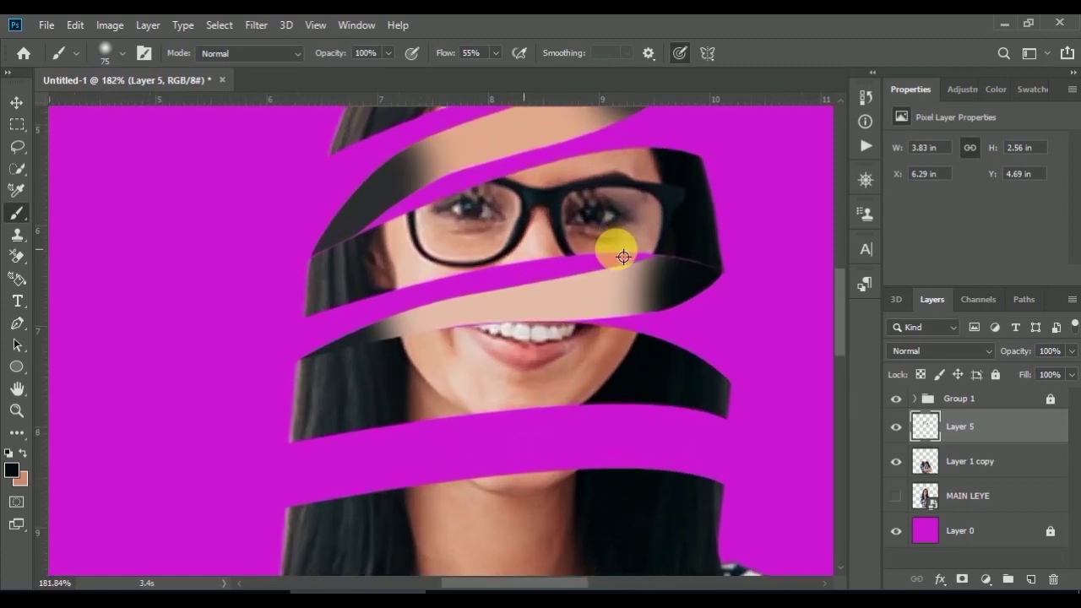
pyautogui.scroll(-1, 616, 248)
pyautogui.scroll(-2, 569, 332)
pyautogui.scroll(1, 568, 332)
pyautogui.scroll(1, 562, 335)
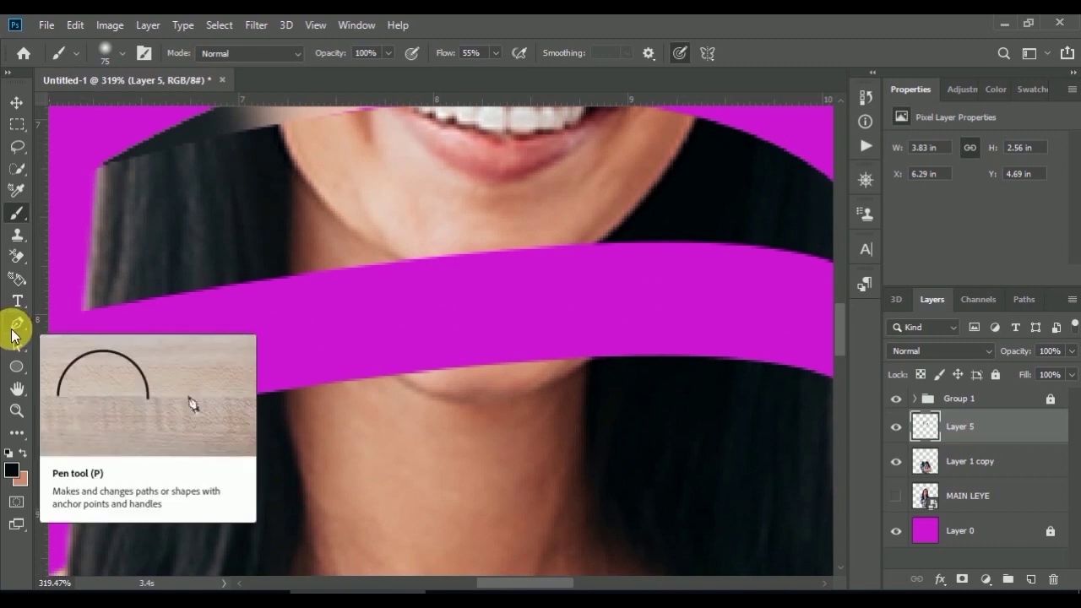
# - Draw an open Pen path from the strip's left edge, under the chin, to its right end
pyautogui.click(16, 324)
pyautogui.scroll(-1, 268, 390)
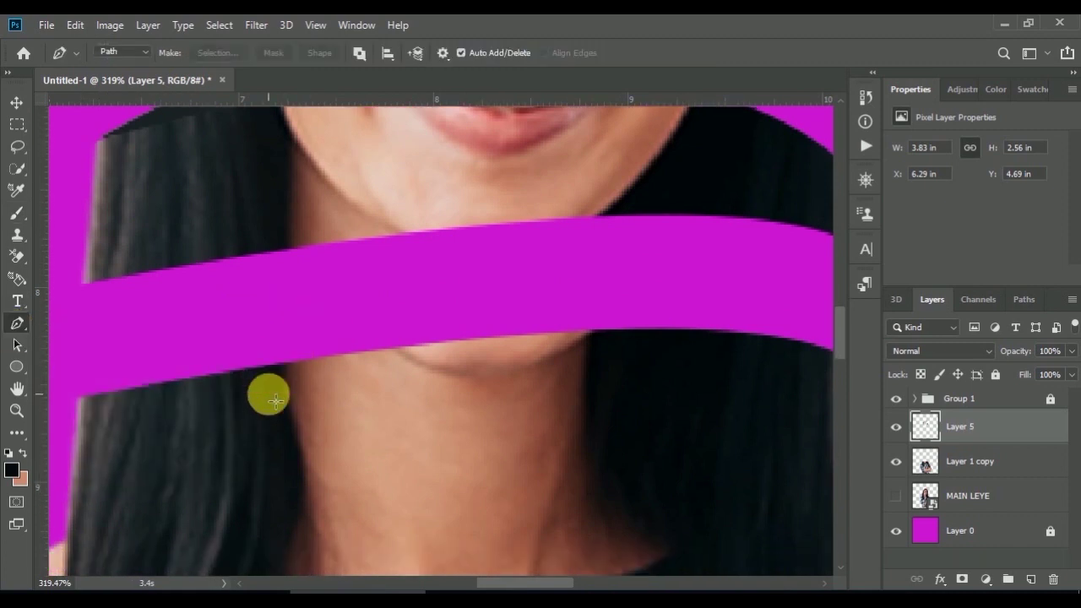
pyautogui.scroll(-1, 245, 395)
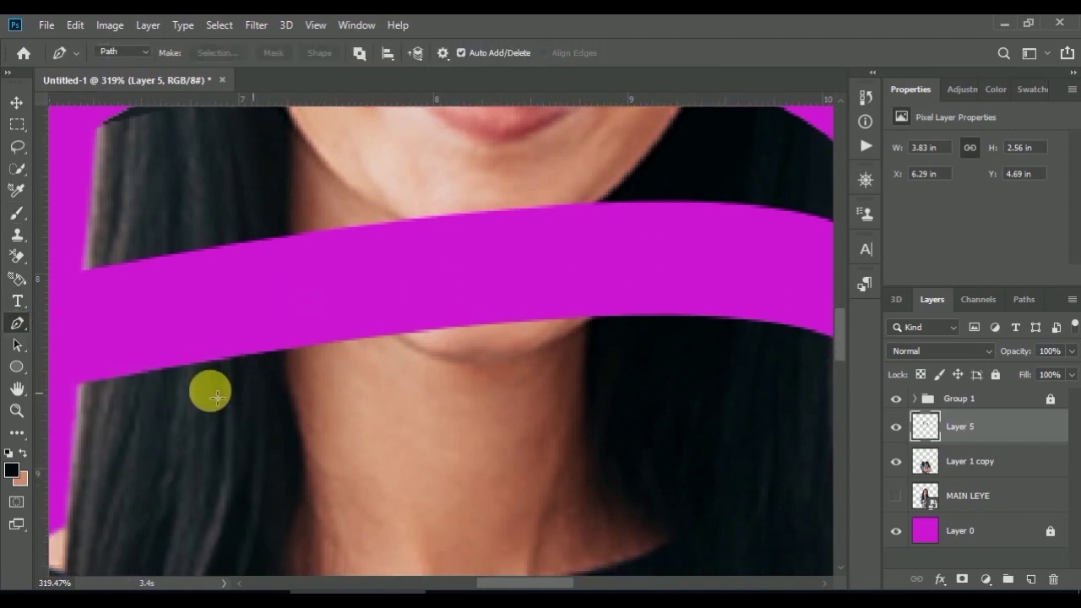
pyautogui.click(101, 372)
pyautogui.moveTo(197, 300); pyautogui.dragTo(238, 293)
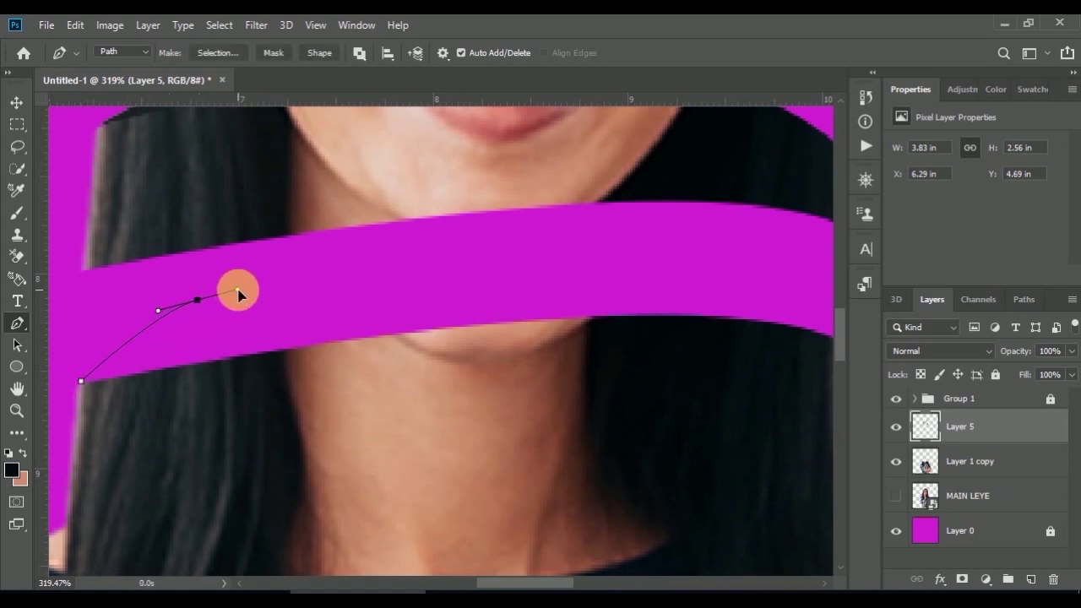
pyautogui.moveTo(238, 293); pyautogui.dragTo(244, 278)
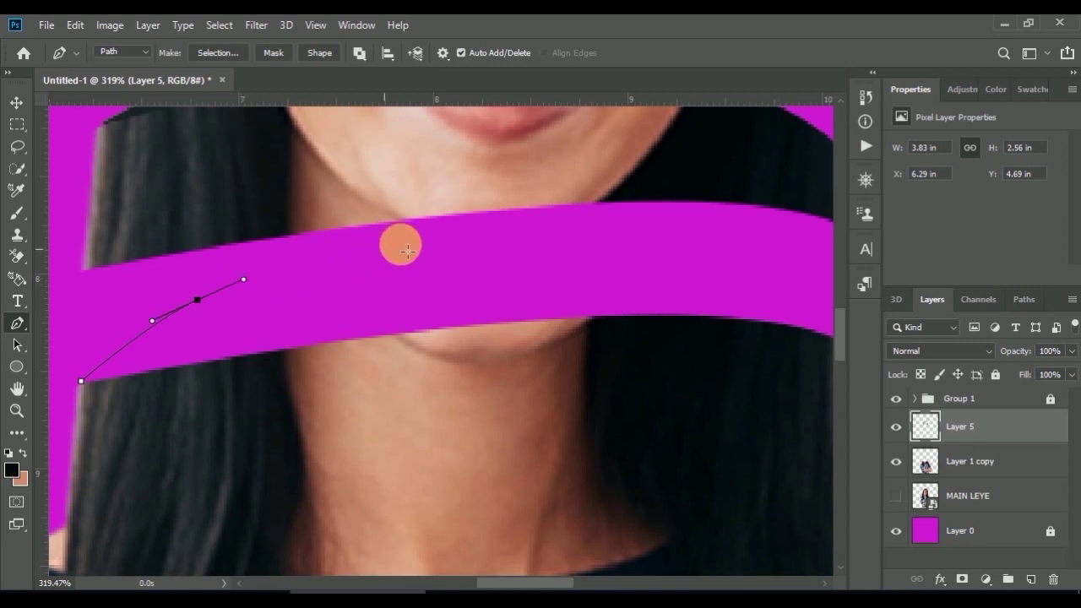
pyautogui.moveTo(476, 212); pyautogui.dragTo(501, 211)
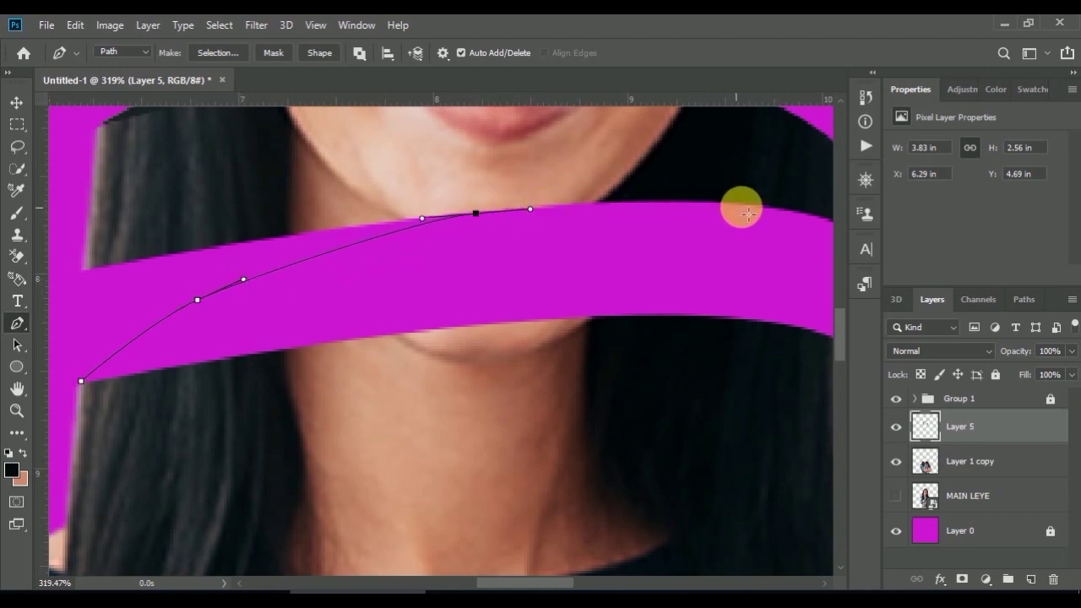
pyautogui.click(816, 220)
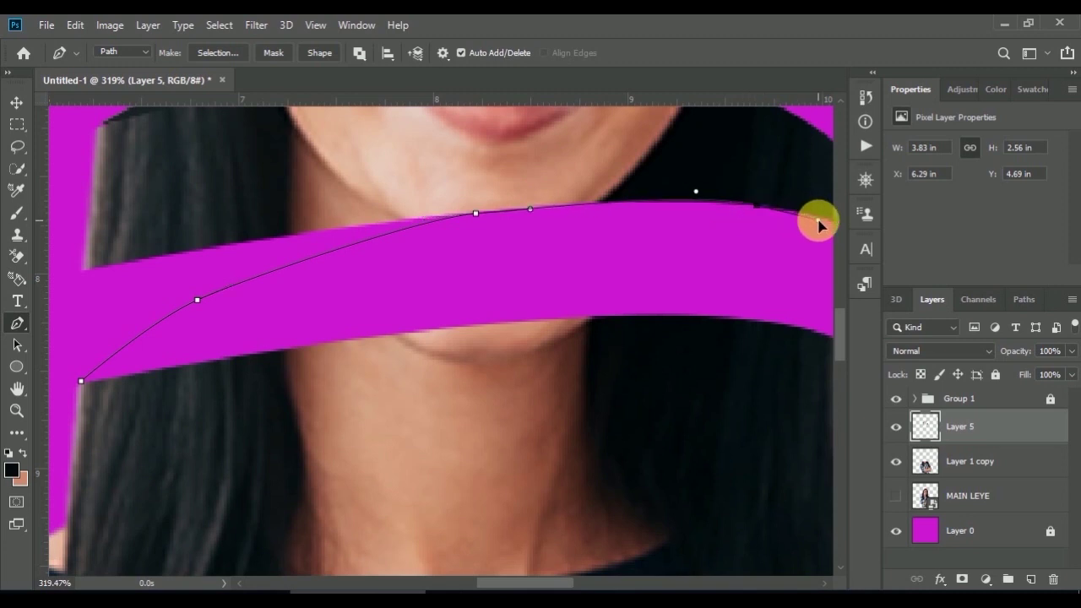
pyautogui.moveTo(798, 254); pyautogui.dragTo(605, 239)
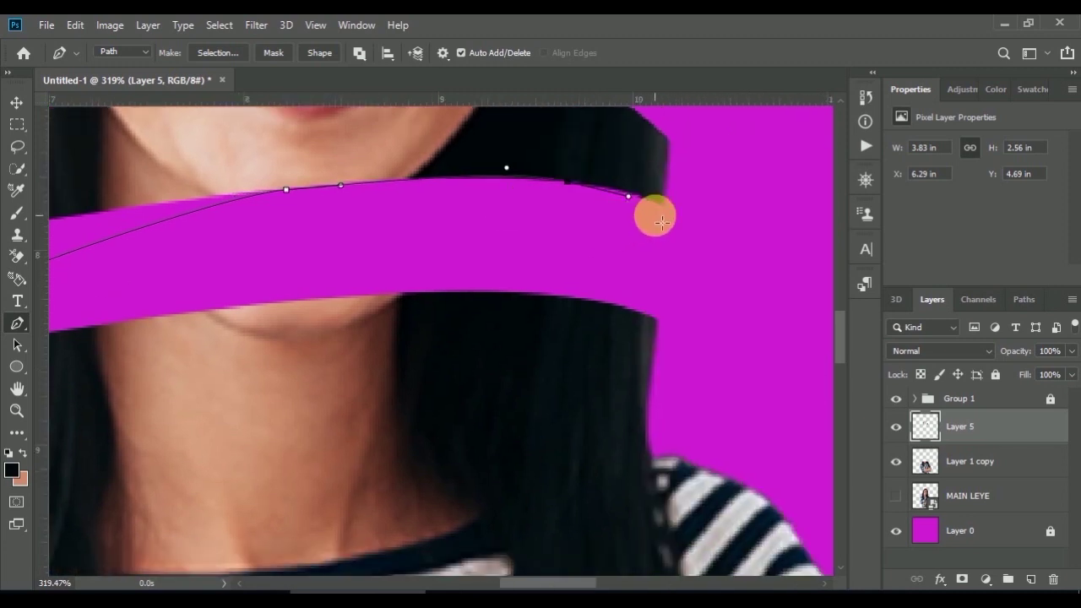
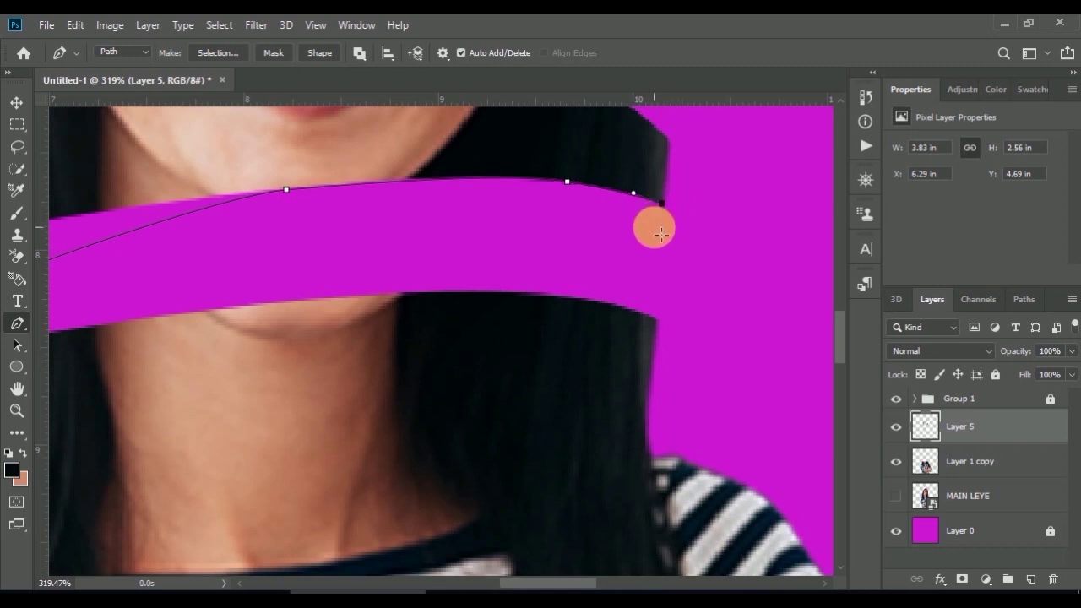
# - Trace curved pen anchors along the magenta band's inner edge and delete a stray anchor
pyautogui.moveTo(655, 227); pyautogui.dragTo(632, 245)
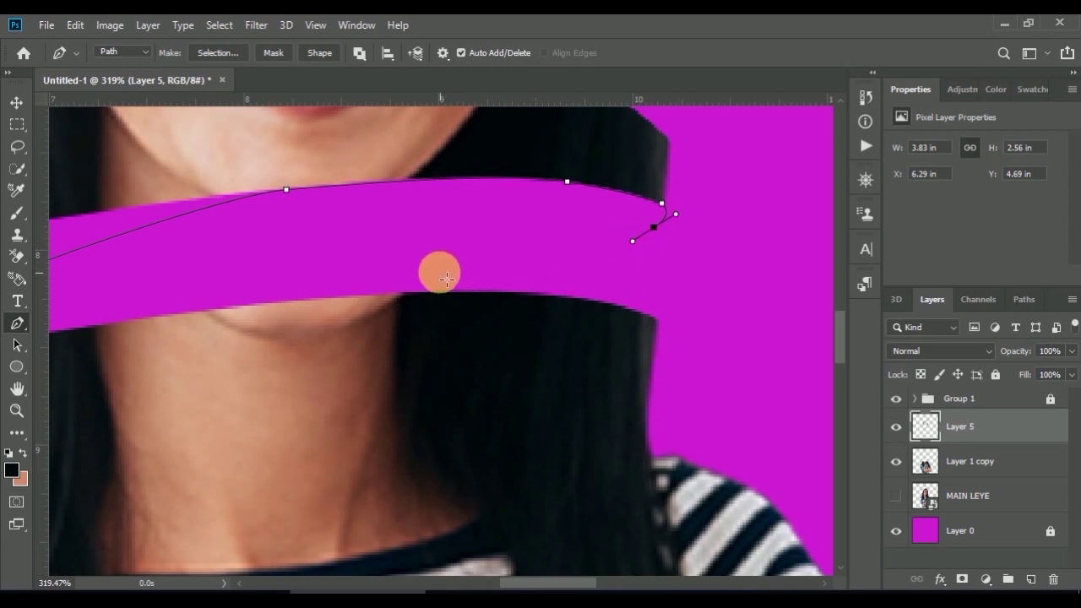
pyautogui.moveTo(413, 262); pyautogui.dragTo(304, 281)
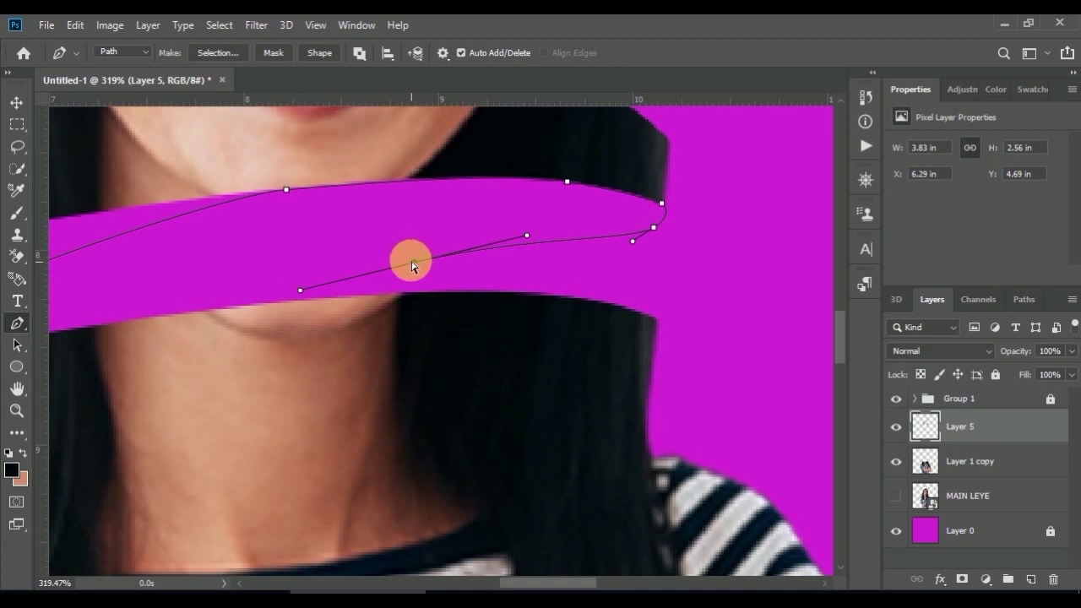
pyautogui.moveTo(413, 263); pyautogui.dragTo(399, 251)
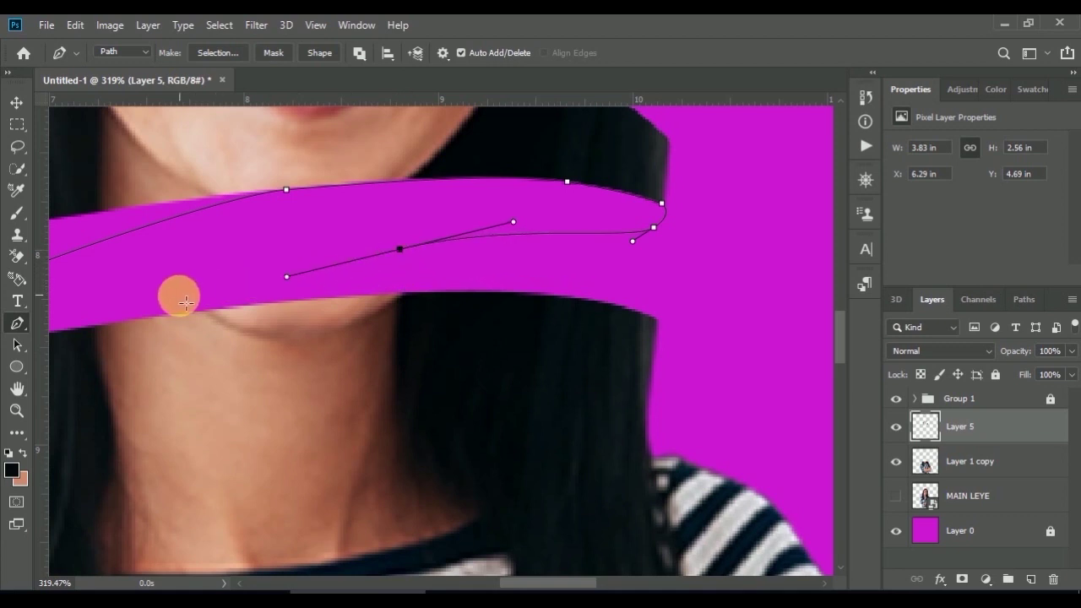
pyautogui.moveTo(172, 295); pyautogui.dragTo(129, 319)
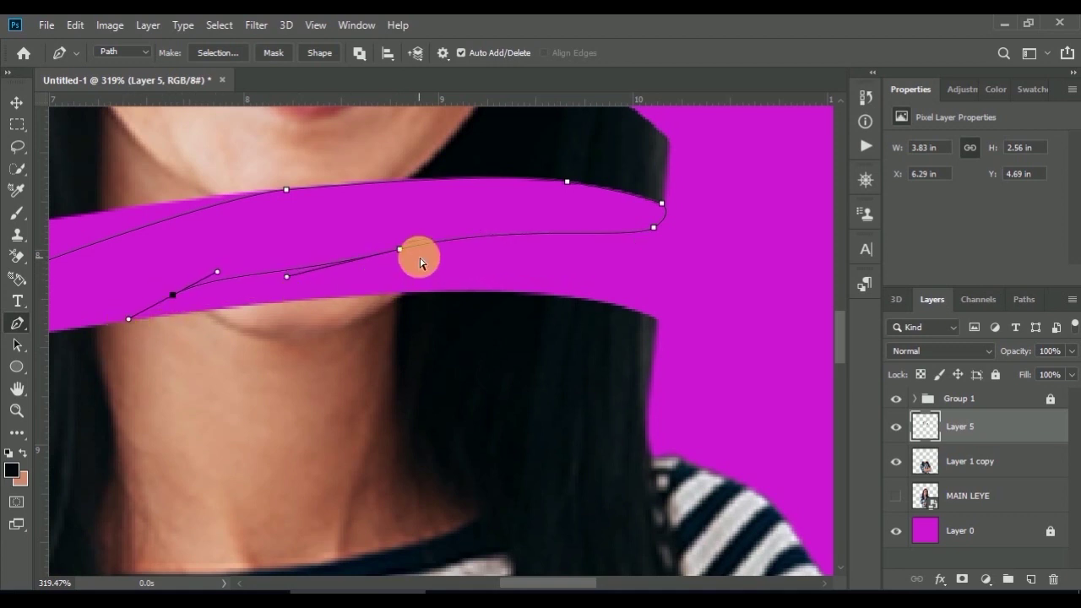
pyautogui.moveTo(400, 252)
pyautogui.mouseDown()
pyautogui.moveTo(358, 245)
pyautogui.moveTo(562, 251)
pyautogui.mouseUp()
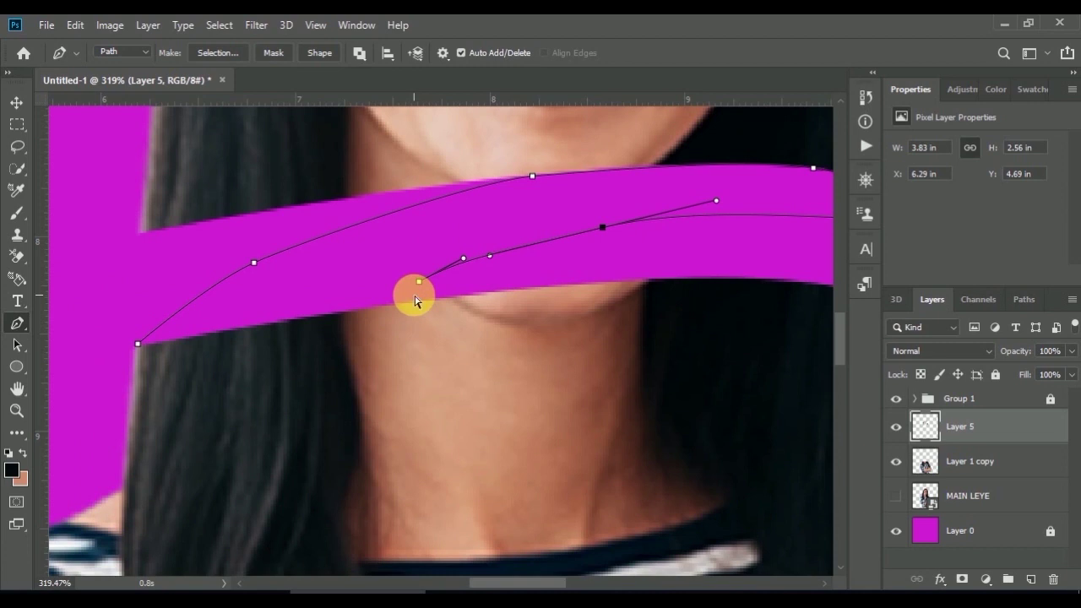
pyautogui.moveTo(603, 228); pyautogui.dragTo(645, 235)
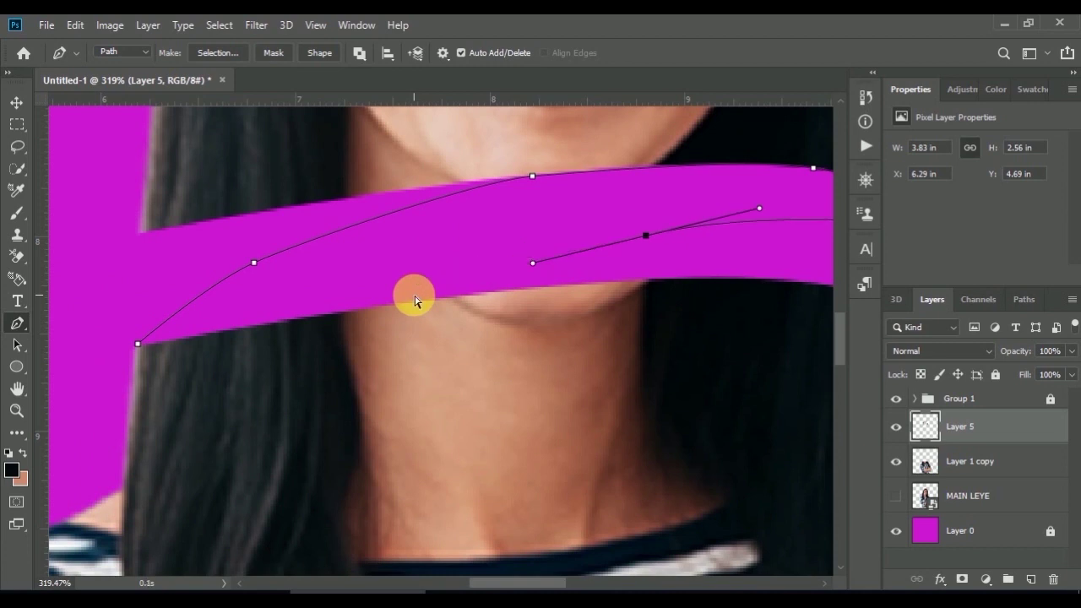
pyautogui.press('Delete')
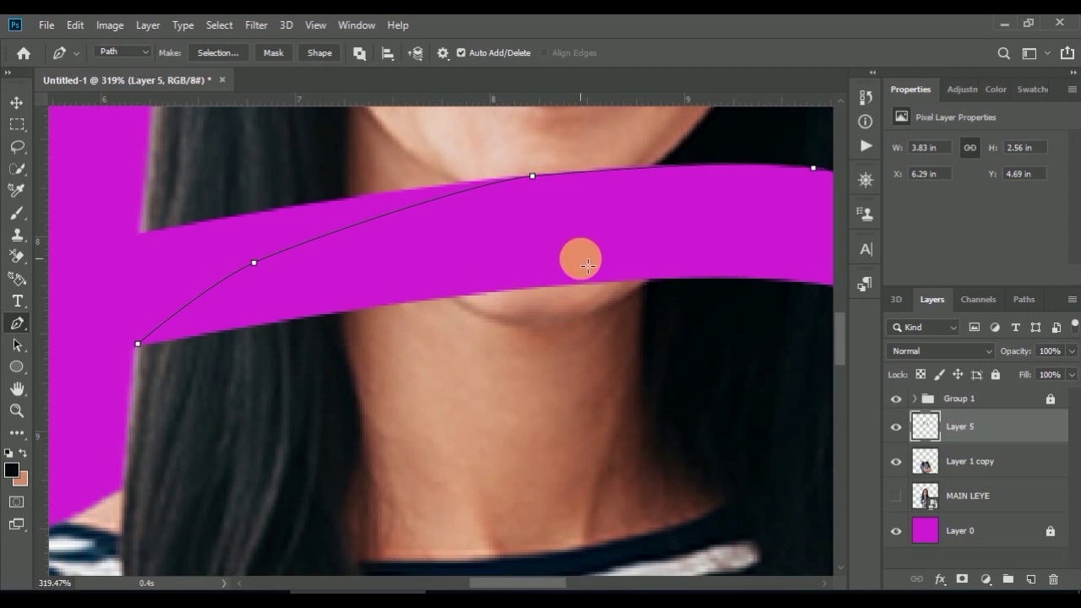
# - Add points along the band's lower edge, then close and select the sliver path
pyautogui.moveTo(588, 266)
pyautogui.mouseDown()
pyautogui.moveTo(445, 275)
pyautogui.moveTo(394, 256)
pyautogui.moveTo(352, 273)
pyautogui.mouseUp()
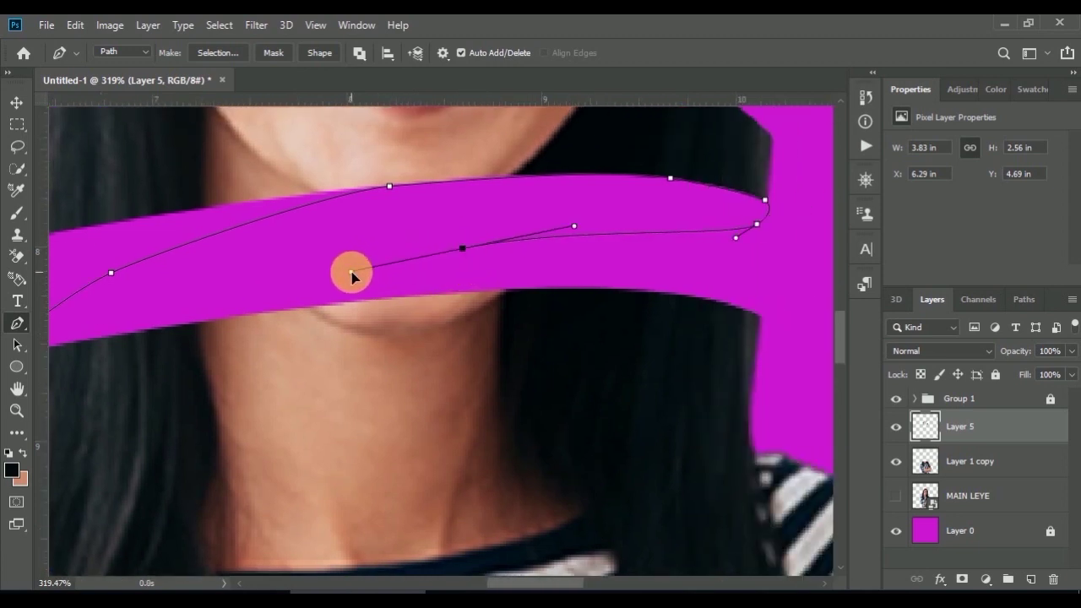
pyautogui.moveTo(249, 291); pyautogui.dragTo(168, 329)
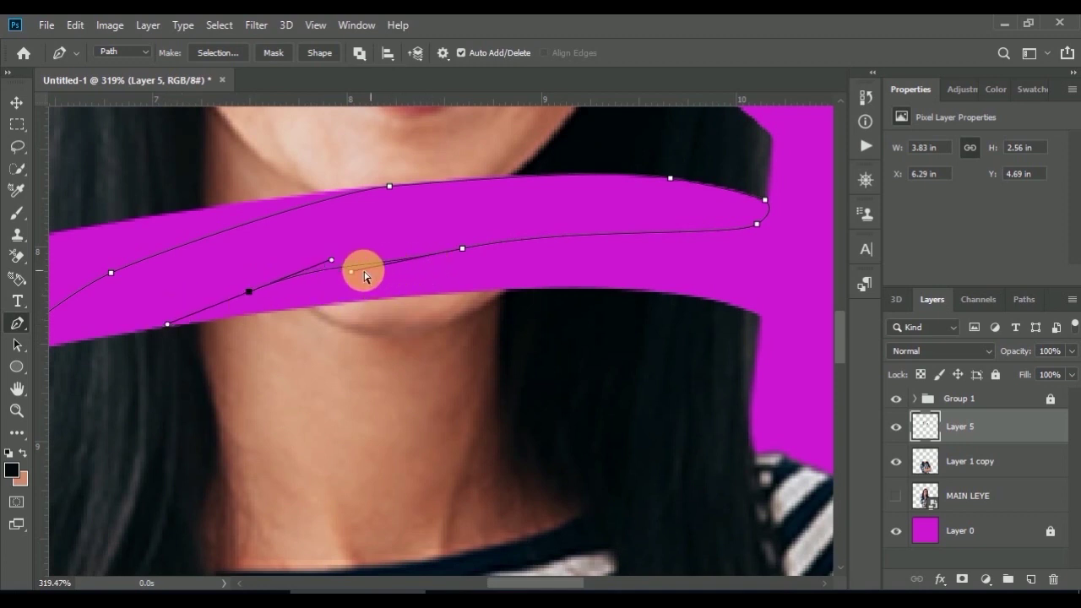
pyautogui.moveTo(352, 274)
pyautogui.mouseDown()
pyautogui.moveTo(351, 264)
pyautogui.moveTo(634, 254)
pyautogui.mouseUp()
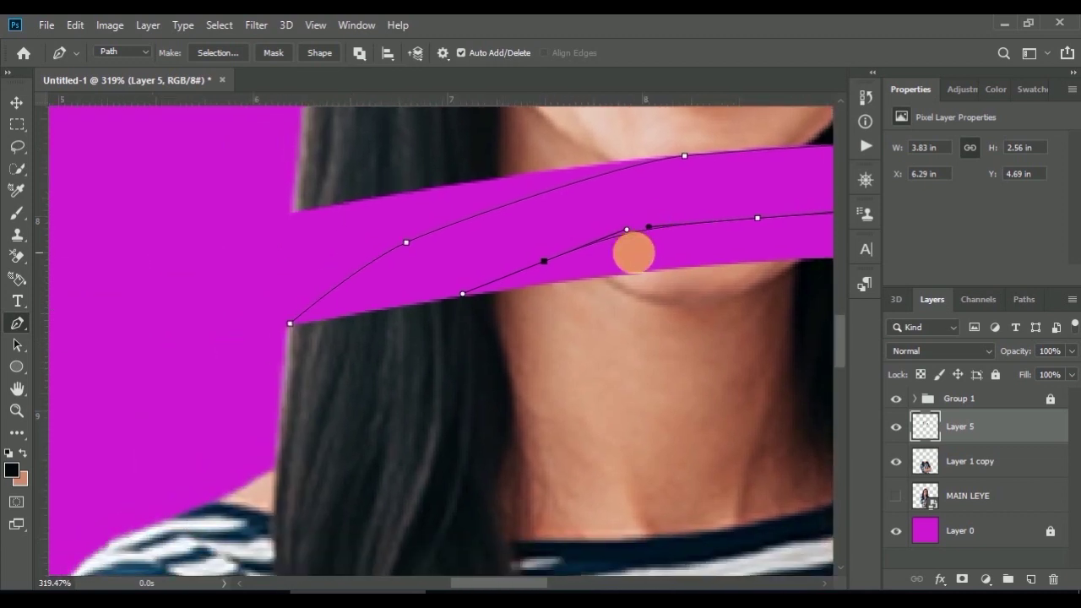
pyautogui.click(470, 292)
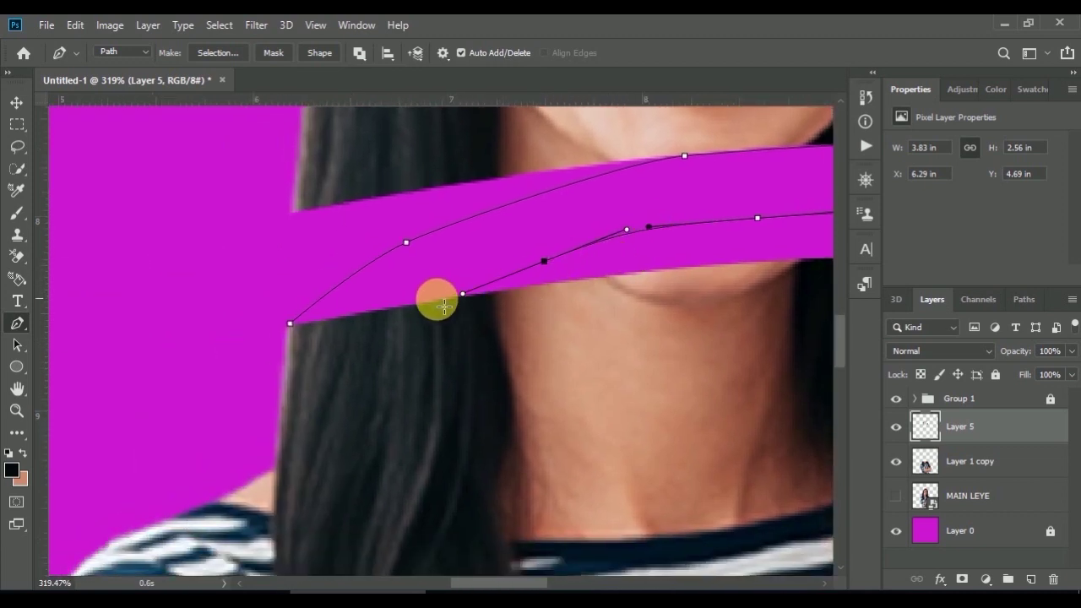
pyautogui.click(370, 310)
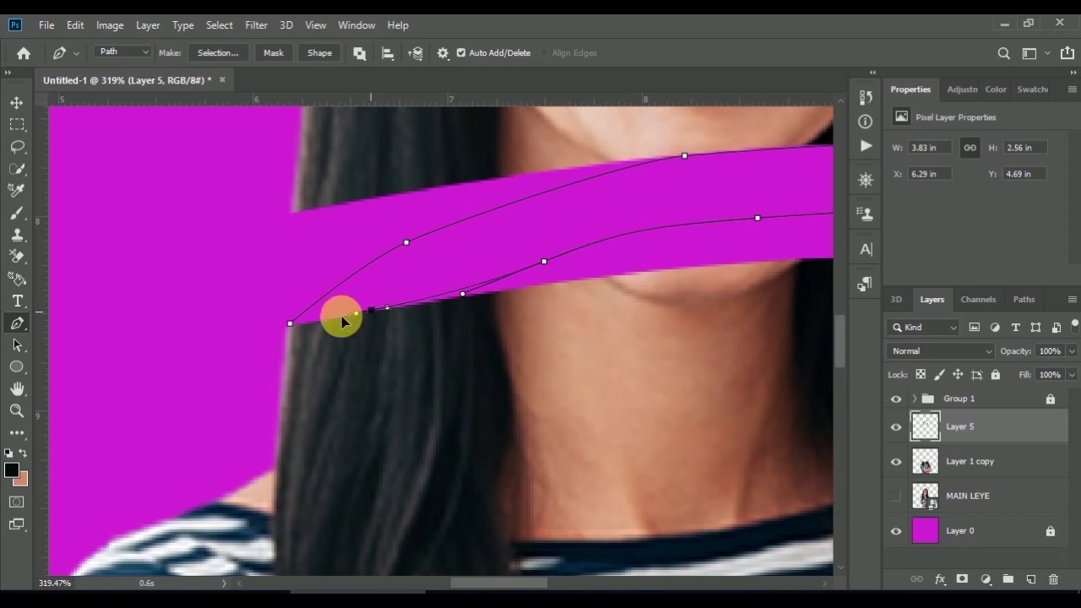
pyautogui.click(335, 318)
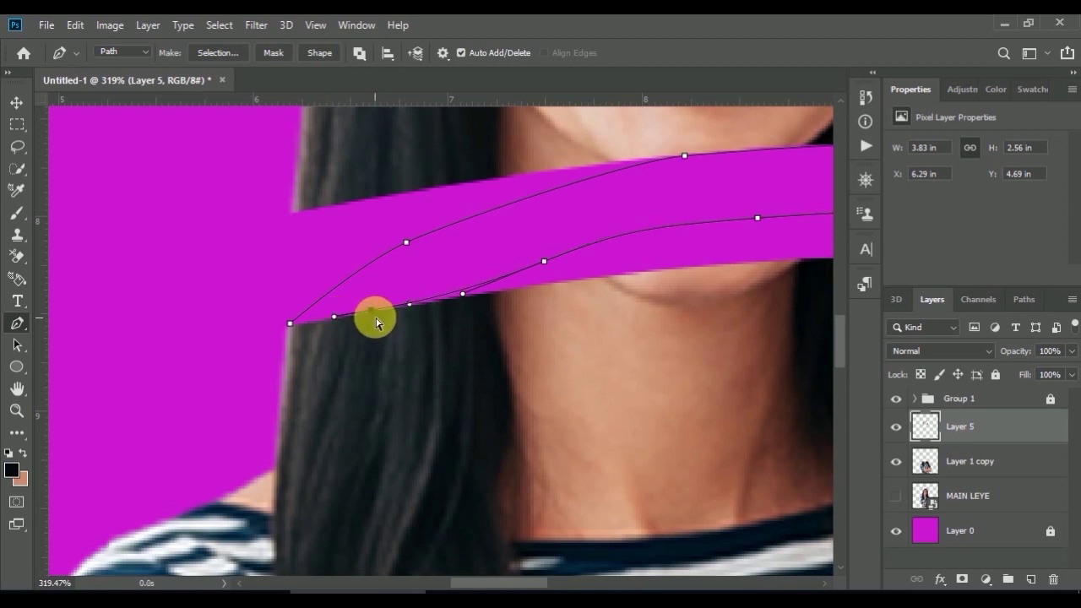
pyautogui.moveTo(374, 321); pyautogui.dragTo(374, 326)
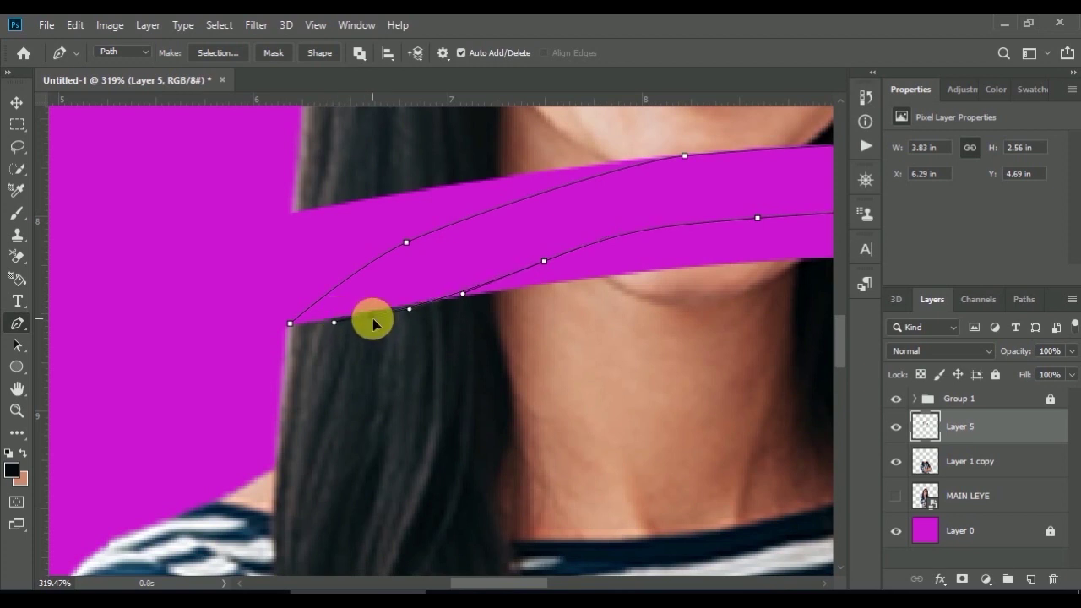
pyautogui.click(290, 324)
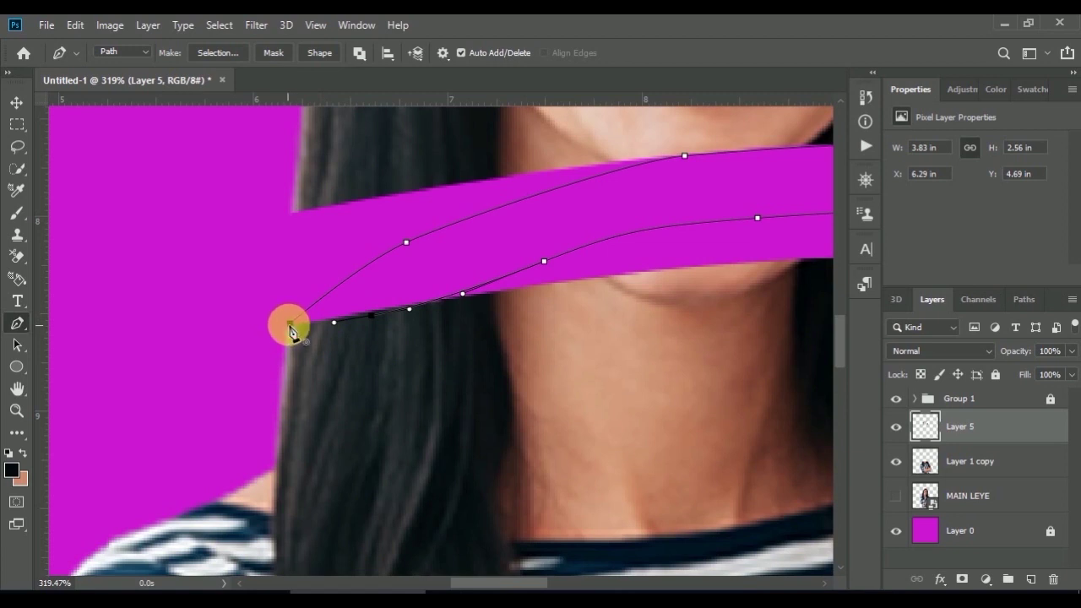
pyautogui.keyDown('ctrl'); pyautogui.click(287, 322); pyautogui.keyUp('ctrl')
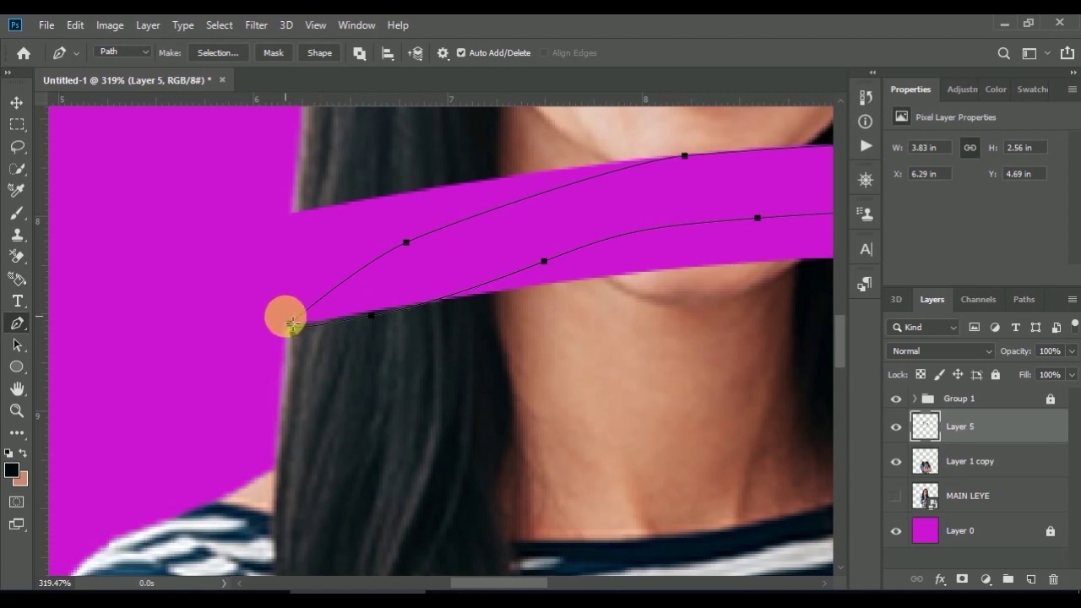
# - Load the sliver path as a selection and sample the neck's skin tone as foreground colour
pyautogui.hotkey('ctrl', 'Return')
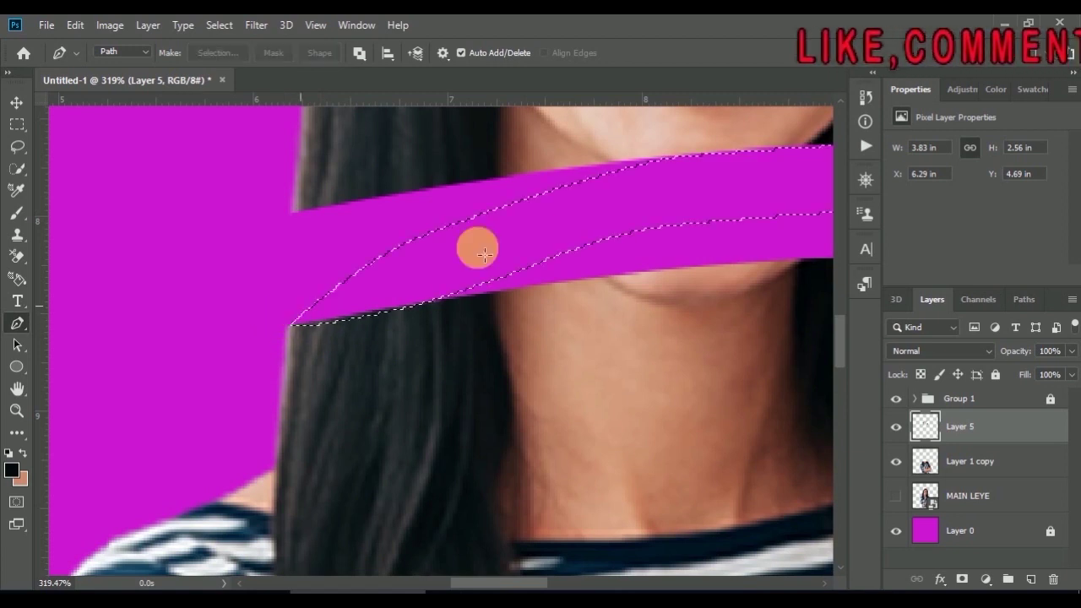
pyautogui.scroll(-1, 393, 276)
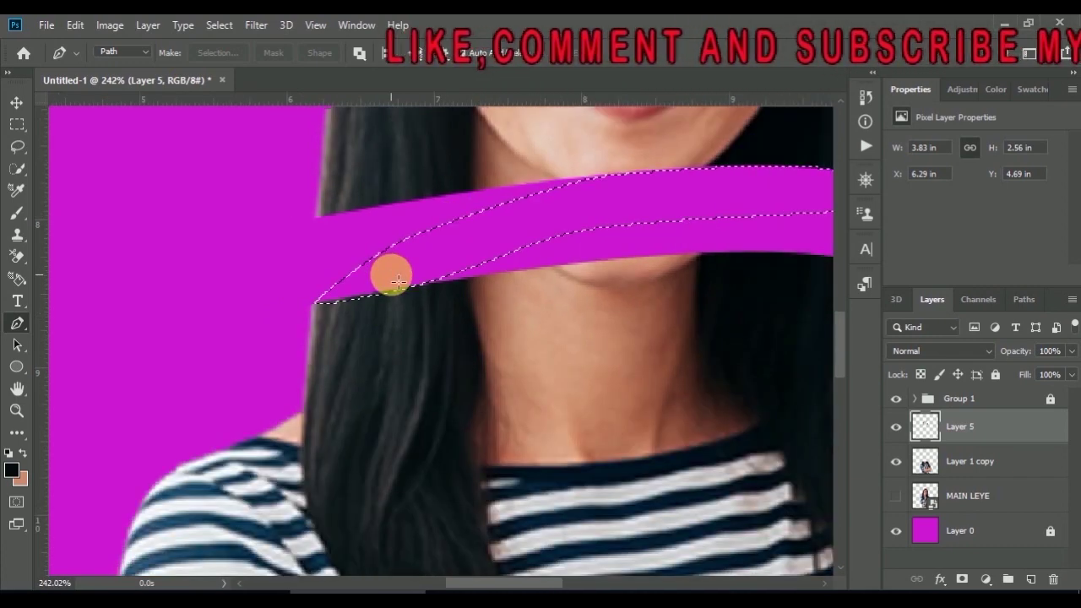
pyautogui.scroll(-1, 396, 279)
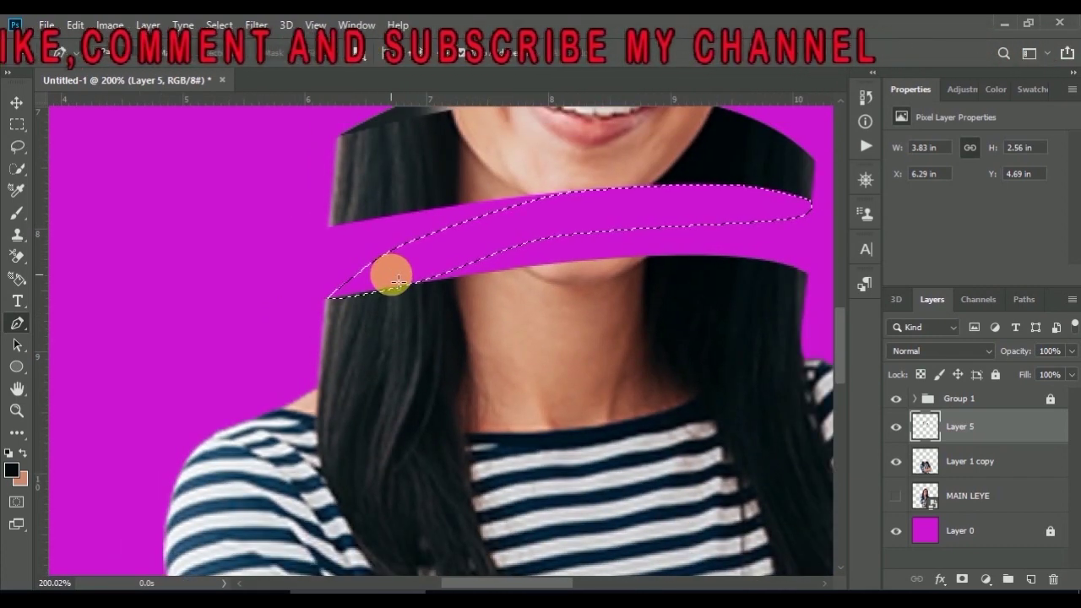
pyautogui.press('i')
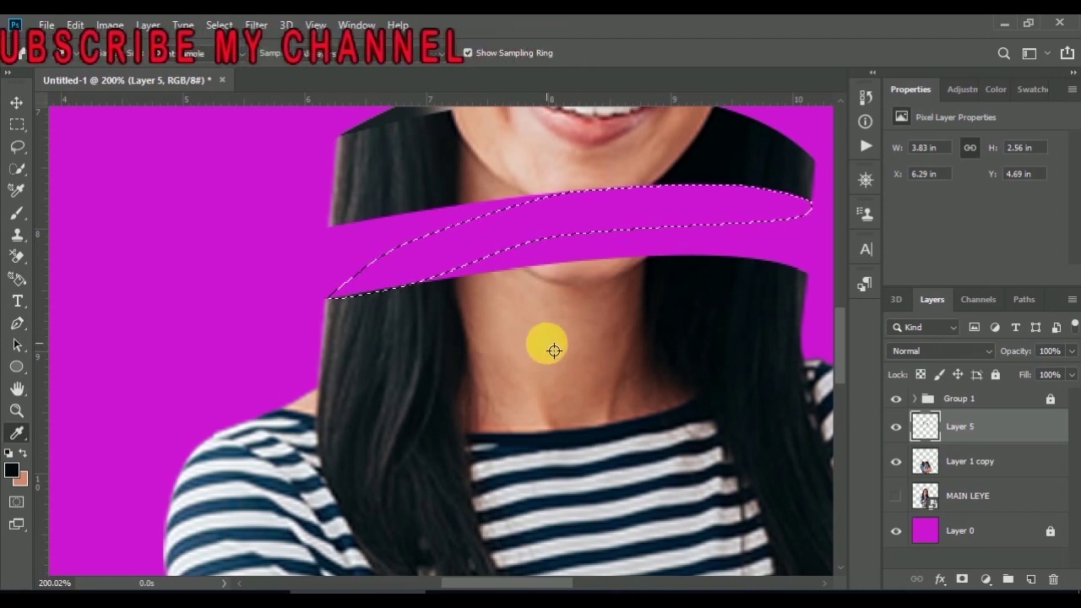
pyautogui.click(553, 349)
pyautogui.click(555, 351)
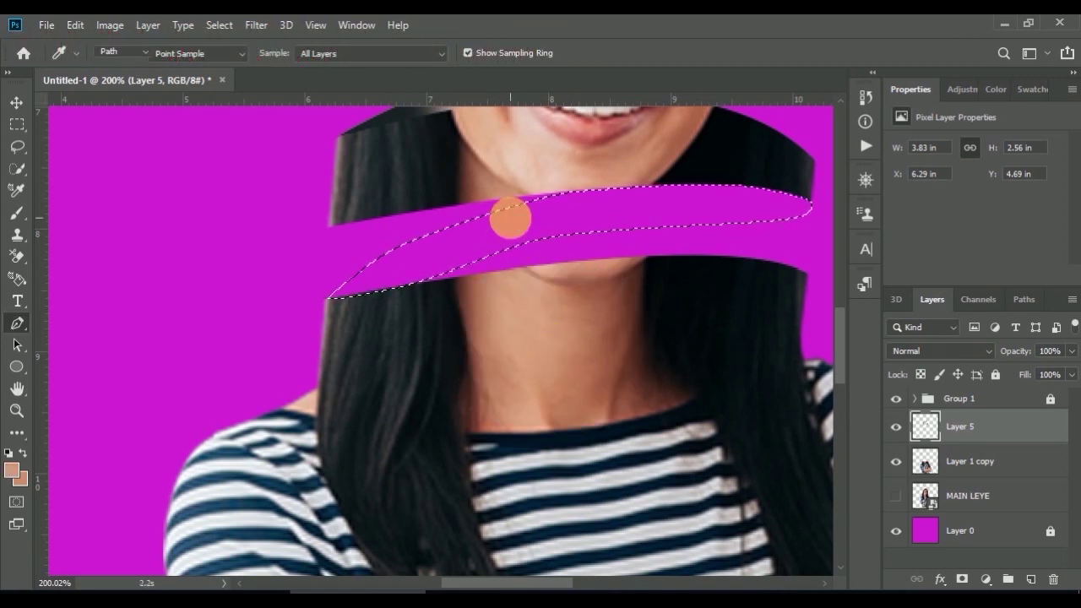
# - Close the path again, reload it as a selection, and dab skin tone inside it
pyautogui.press('p')
pyautogui.click(495, 233)
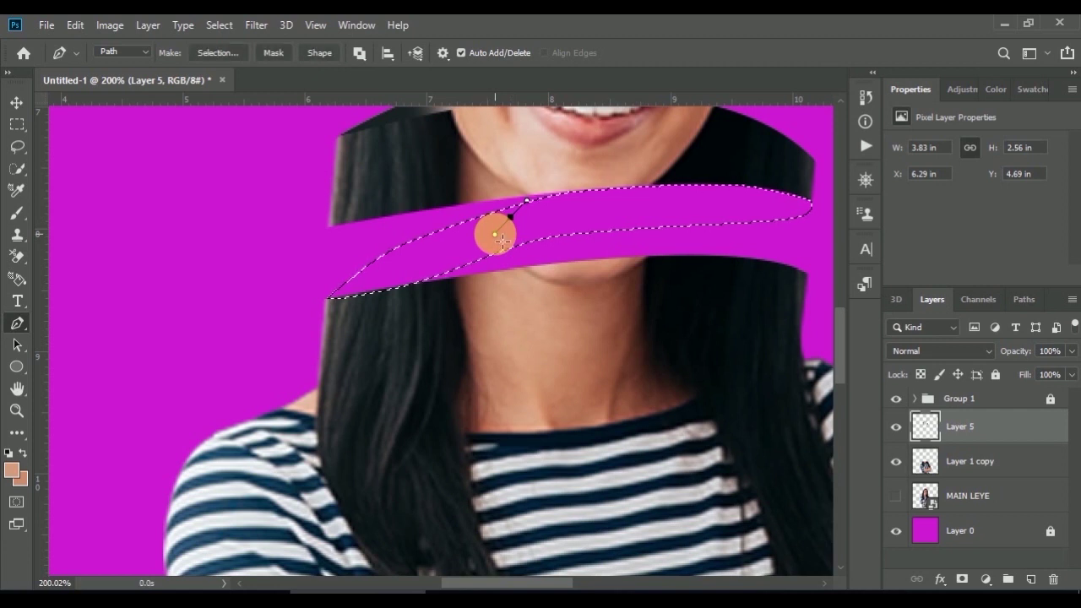
pyautogui.hotkey('ctrl', 'Return')
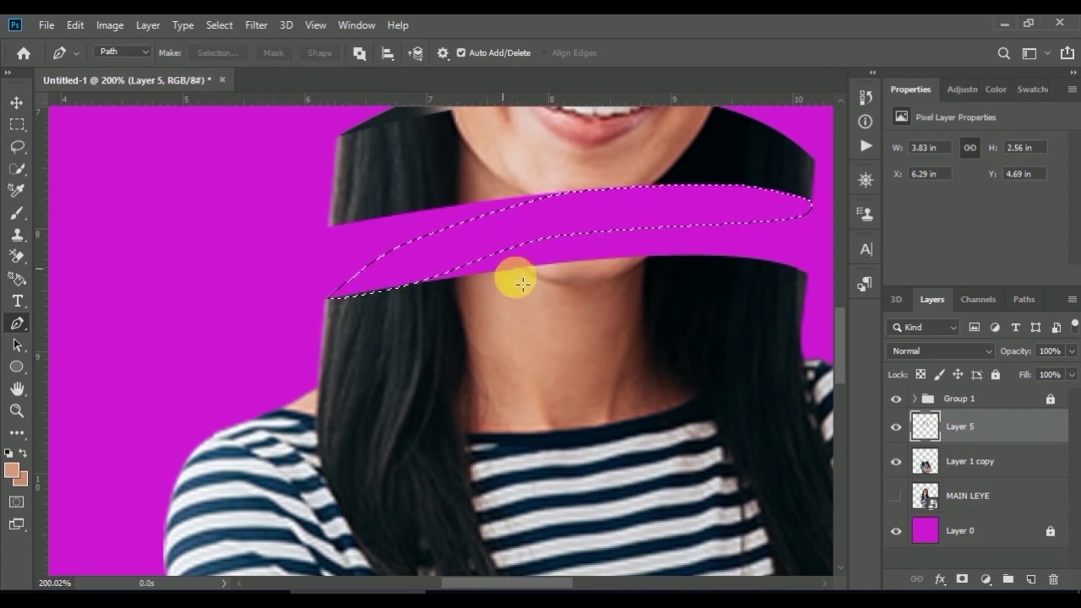
pyautogui.press('b')
pyautogui.click(514, 233)
# - Finish the skin-tone fill, then paint both chin ribbon ends with the sampled dark hair colour
pyautogui.moveTo(514, 240)
pyautogui.mouseDown()
pyautogui.moveTo(667, 207)
pyautogui.moveTo(652, 217)
pyautogui.moveTo(655, 238)
pyautogui.moveTo(567, 271)
pyautogui.moveTo(575, 276)
pyautogui.mouseUp()
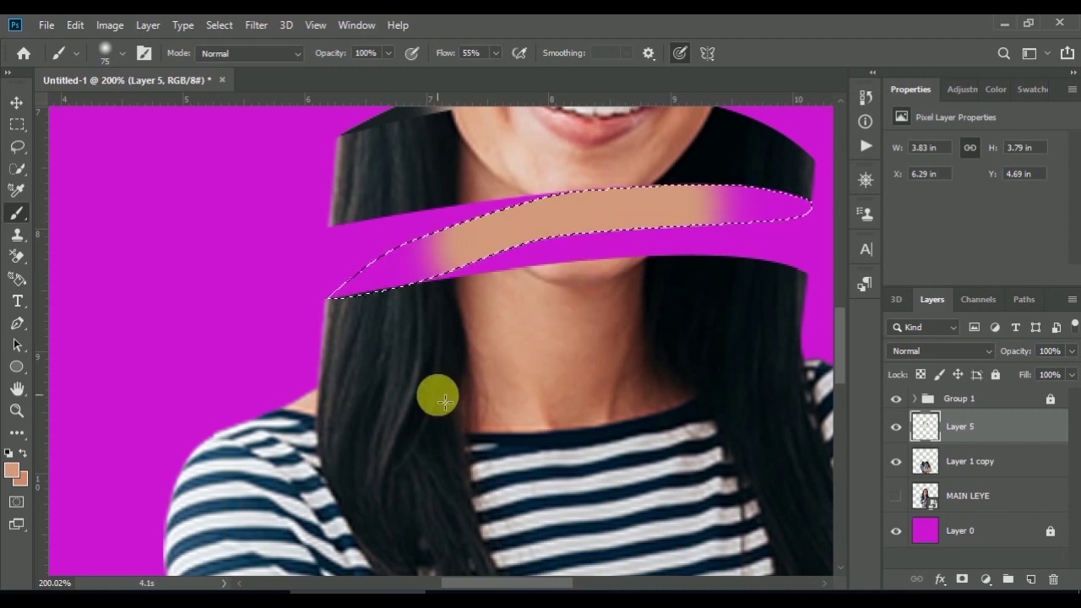
pyautogui.press('i')
pyautogui.click(399, 404)
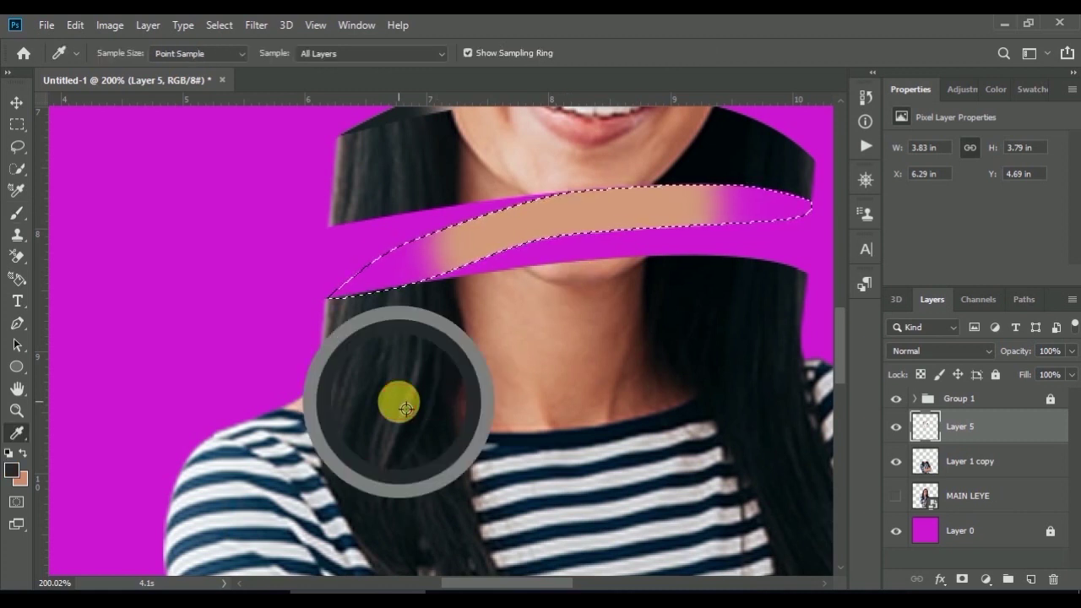
pyautogui.click(406, 409)
pyautogui.press('b')
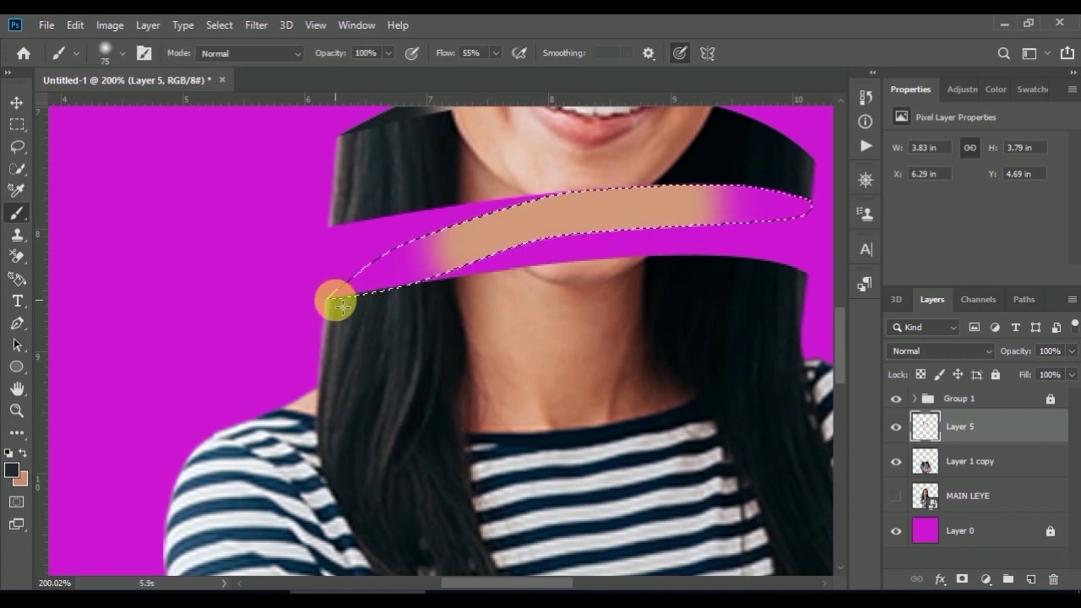
pyautogui.moveTo(370, 290)
pyautogui.mouseDown()
pyautogui.moveTo(415, 250)
pyautogui.moveTo(417, 272)
pyautogui.mouseUp()
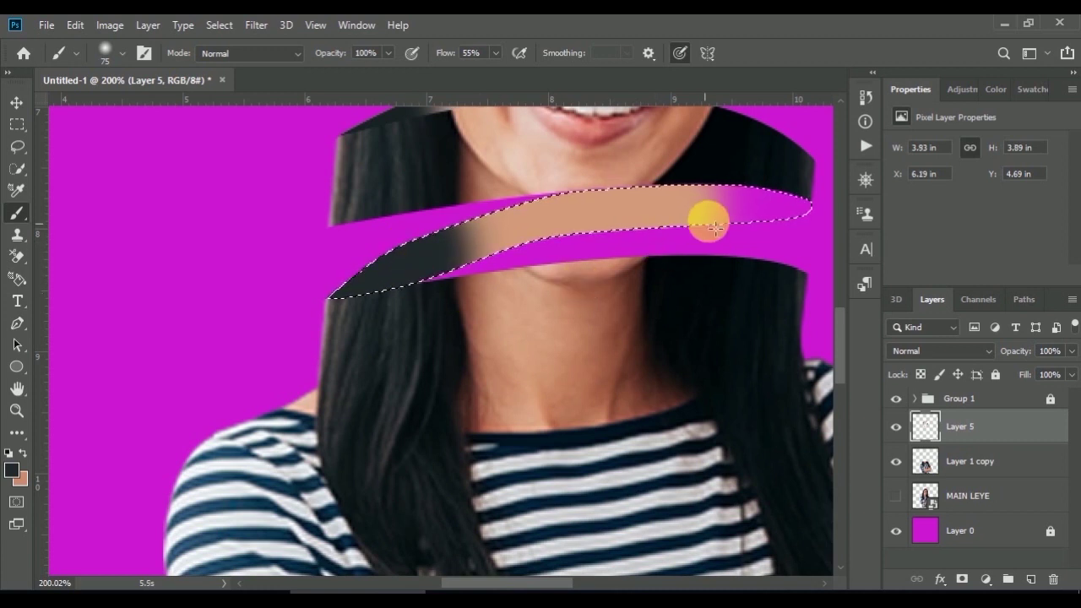
pyautogui.moveTo(707, 222)
pyautogui.mouseDown()
pyautogui.moveTo(700, 189)
pyautogui.moveTo(707, 234)
pyautogui.moveTo(798, 207)
pyautogui.mouseUp()
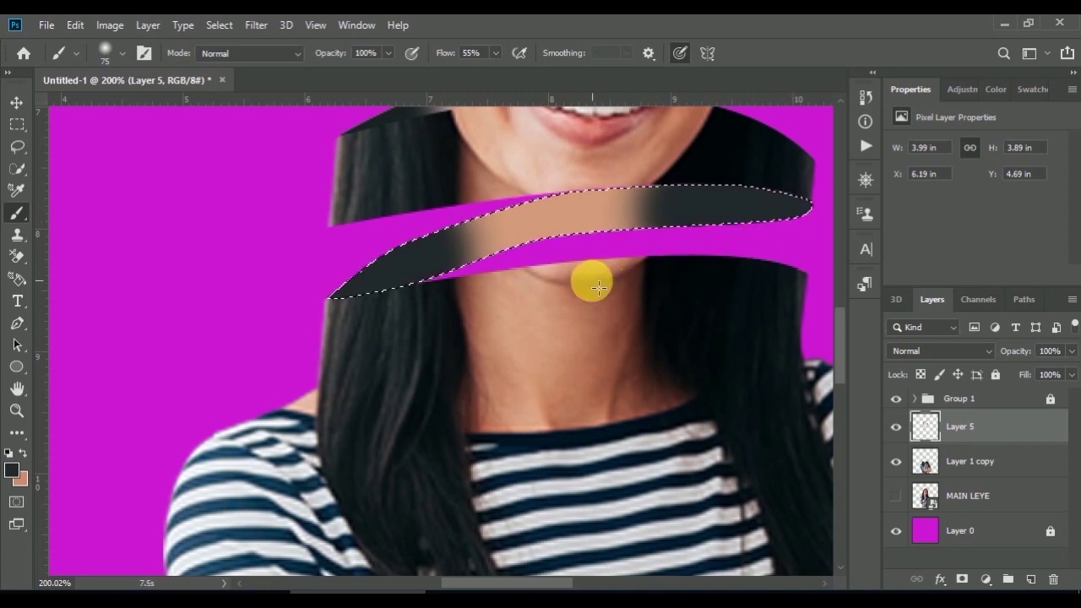
# - Sample the face's skin tone, paint the mouth ribbon's edge, then undo that stroke
pyautogui.scroll(-3, 507, 302)
pyautogui.scroll(-2, 512, 305)
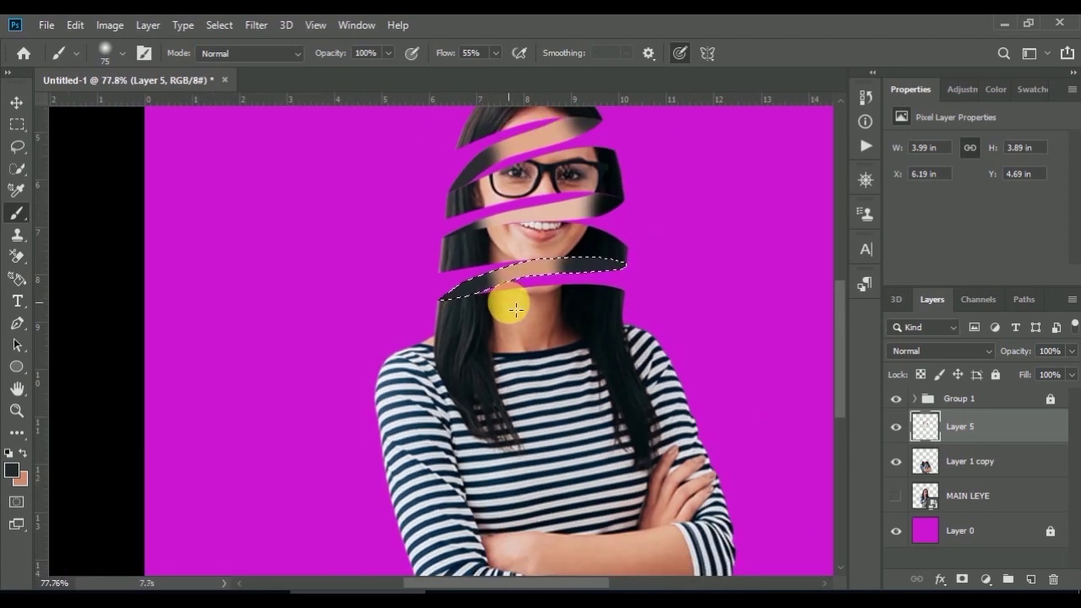
pyautogui.scroll(-1, 515, 310)
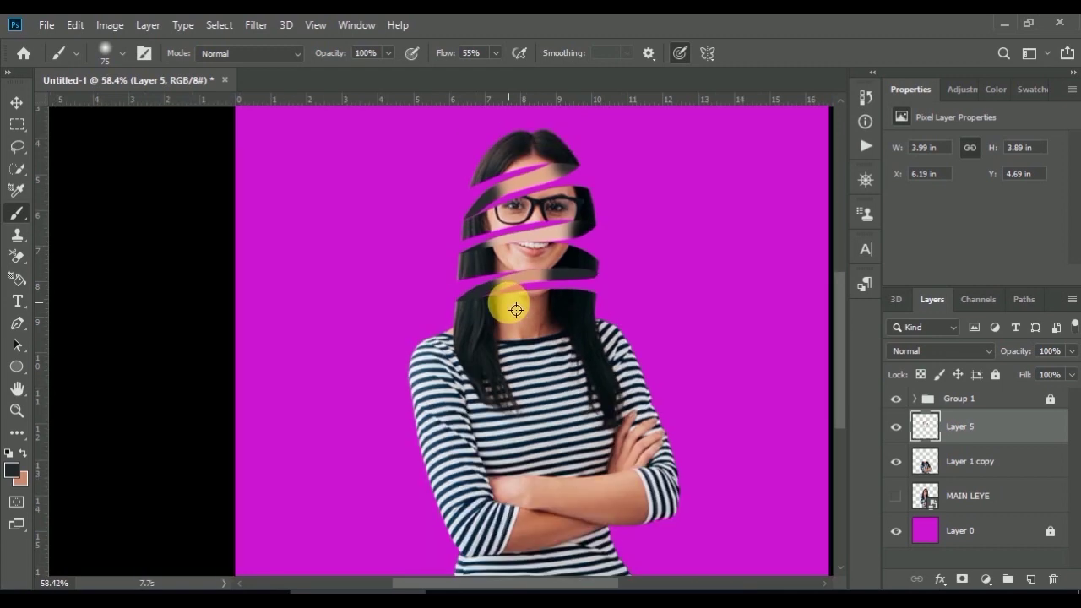
pyautogui.scroll(-1, 515, 310)
pyautogui.scroll(-1, 516, 310)
pyautogui.scroll(-1, 515, 310)
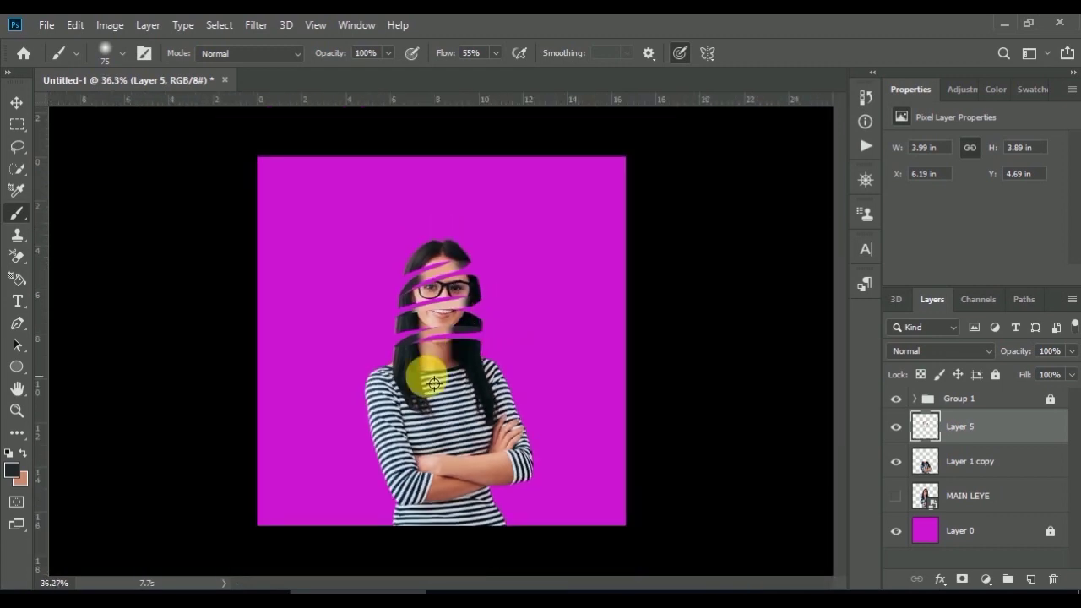
pyautogui.scroll(2, 456, 332)
pyautogui.scroll(1, 455, 332)
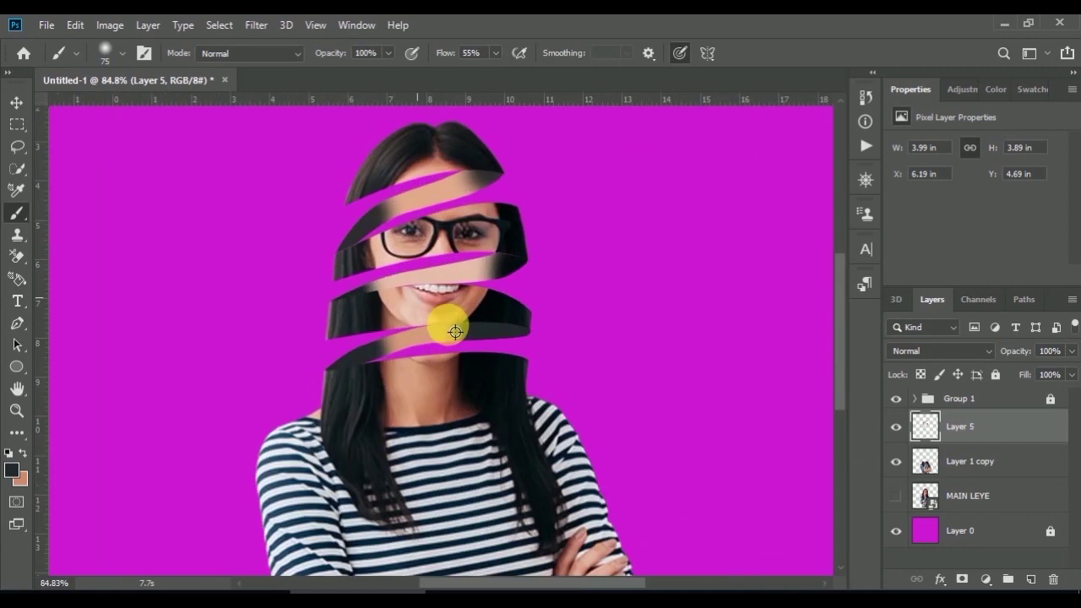
pyautogui.scroll(1, 456, 332)
pyautogui.scroll(1, 455, 332)
pyautogui.scroll(1, 456, 332)
pyautogui.scroll(1, 456, 332)
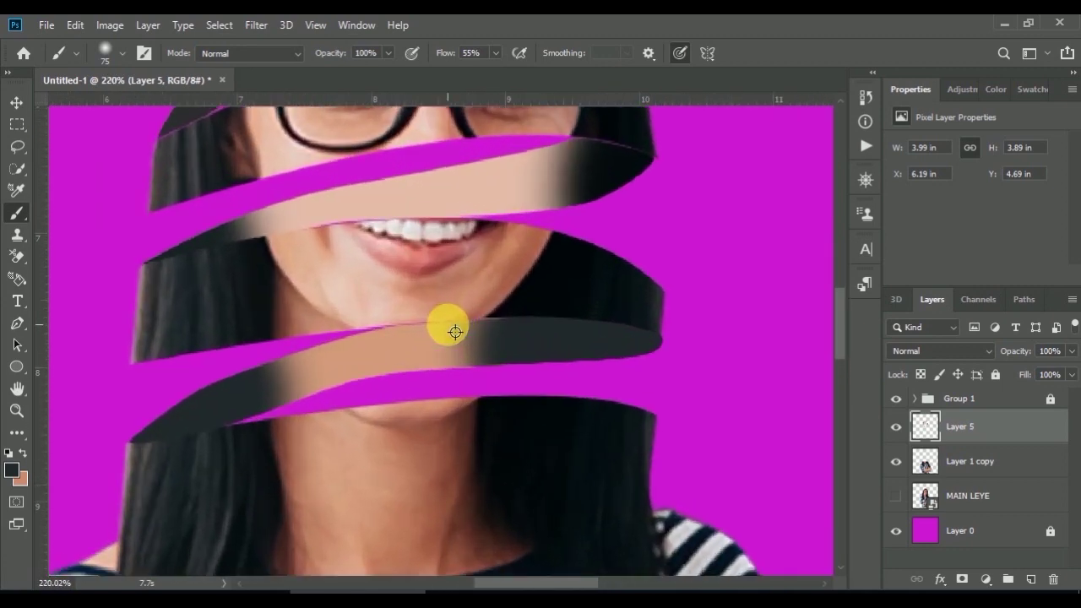
pyautogui.scroll(-1, 456, 332)
pyautogui.scroll(1, 502, 308)
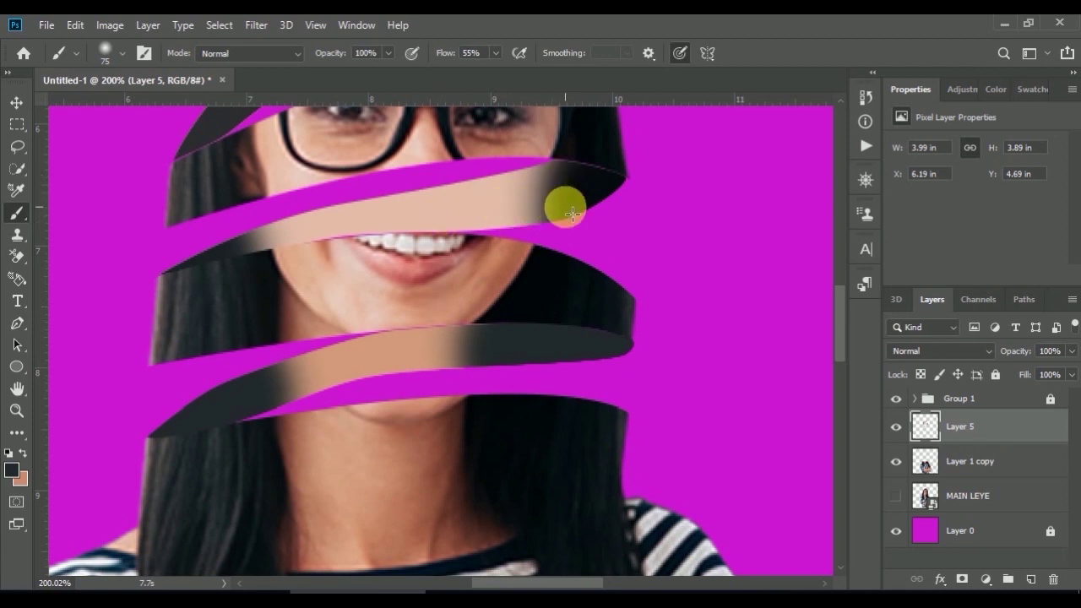
pyautogui.scroll(2, 566, 213)
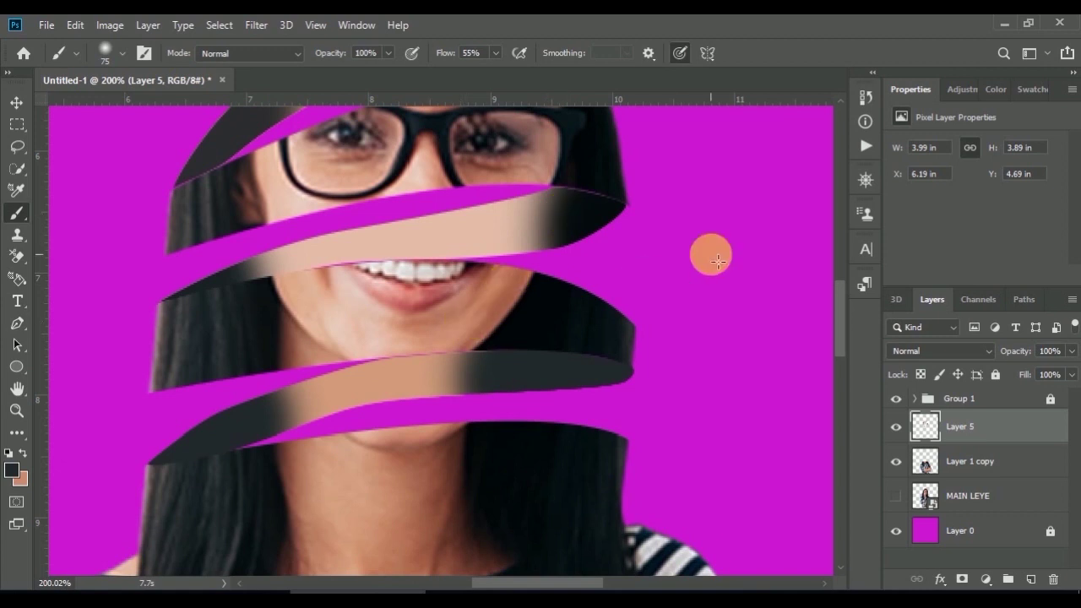
pyautogui.press('i')
pyautogui.click(467, 321)
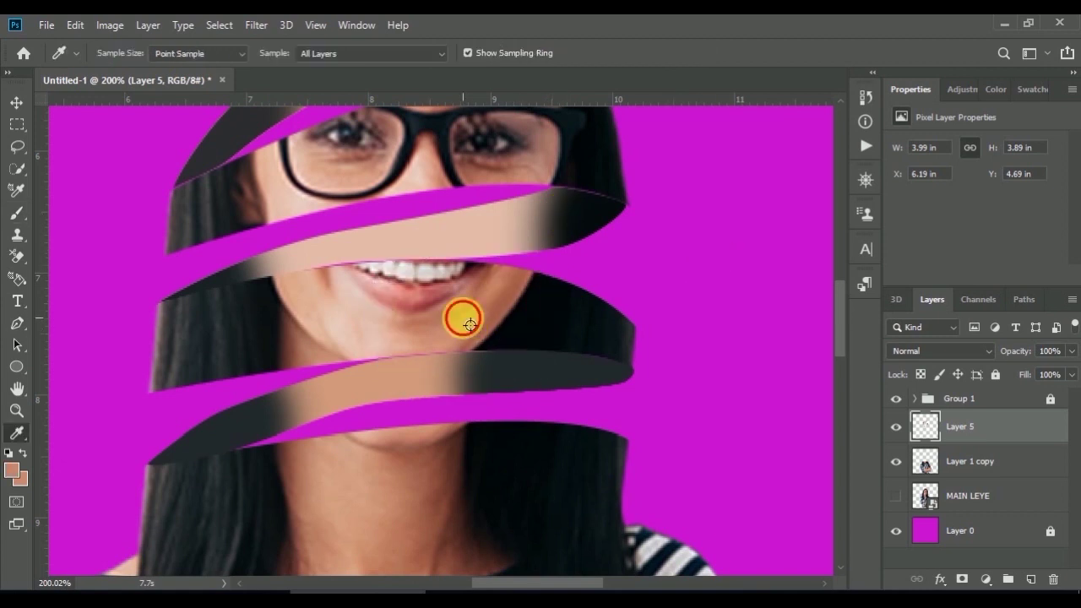
pyautogui.press('b')
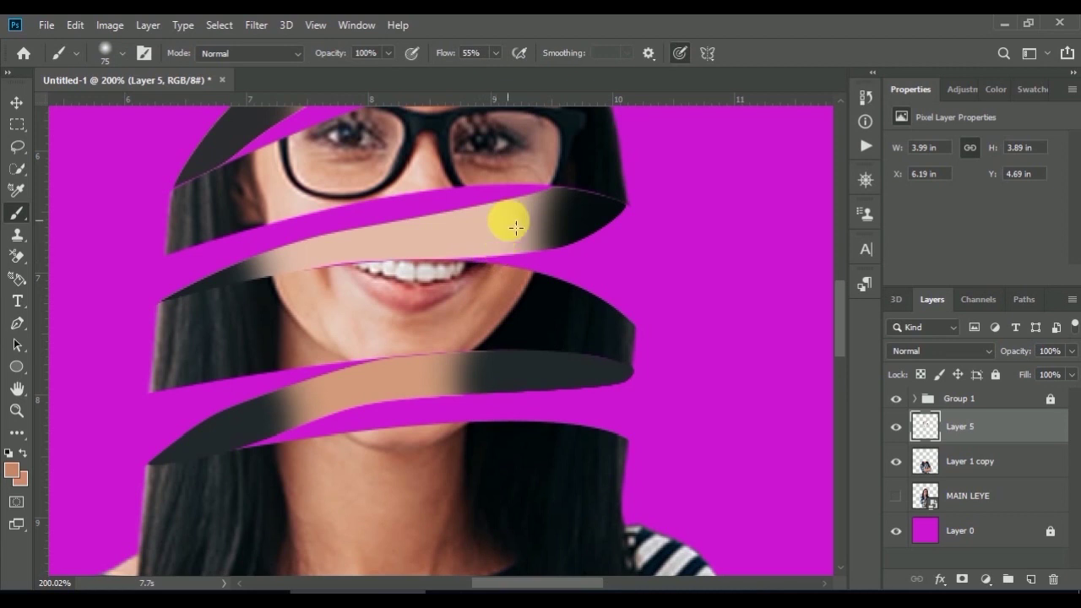
pyautogui.moveTo(511, 214); pyautogui.dragTo(515, 250)
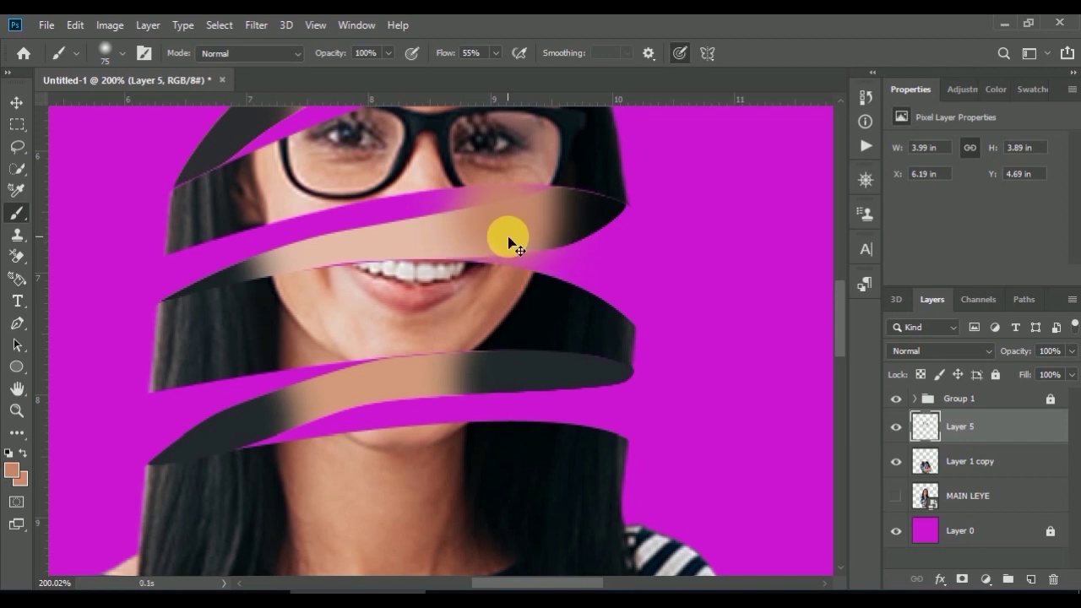
pyautogui.hotkey('ctrl', 'z')
pyautogui.hotkey('ctrl', 'z')
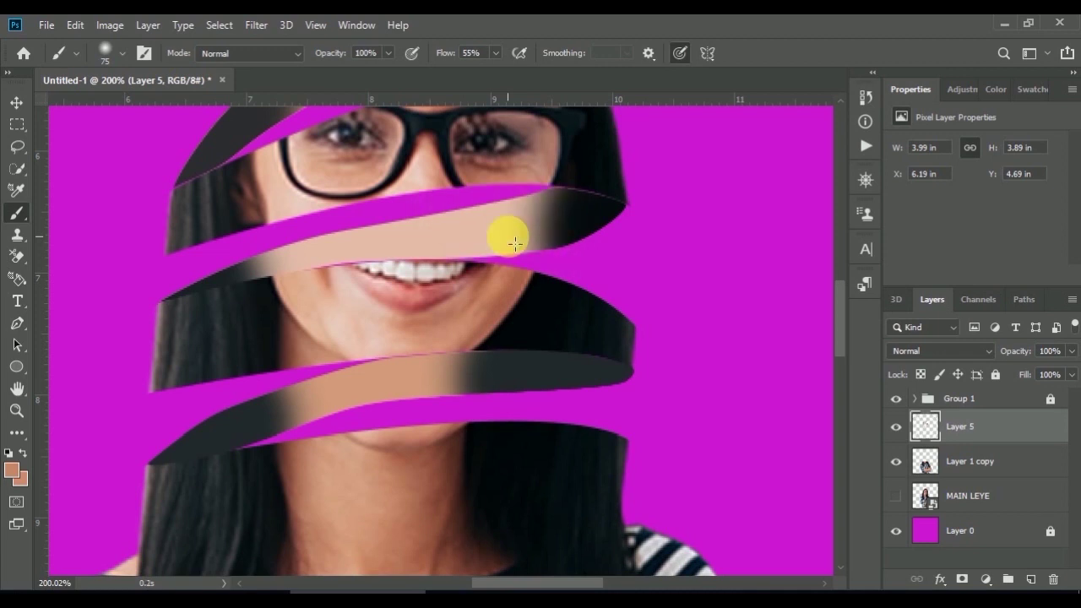
# - Lock Layer 5's transparent pixels and repaint the mouth ribbon in skin tone
pyautogui.click(920, 375)
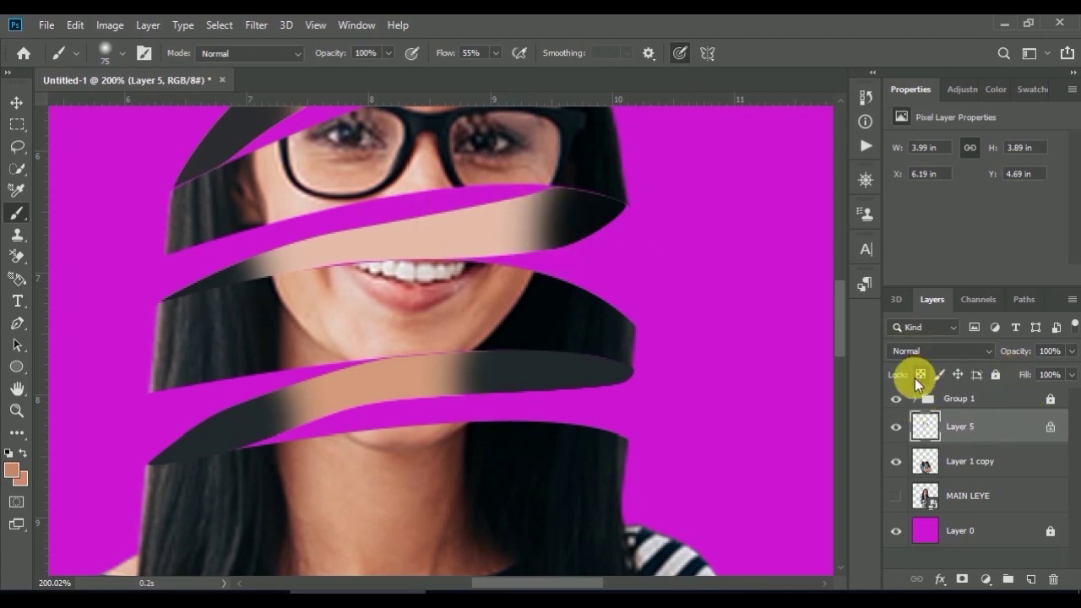
pyautogui.moveTo(551, 222)
pyautogui.mouseDown()
pyautogui.moveTo(536, 244)
pyautogui.moveTo(362, 242)
pyautogui.moveTo(194, 274)
pyautogui.mouseUp()
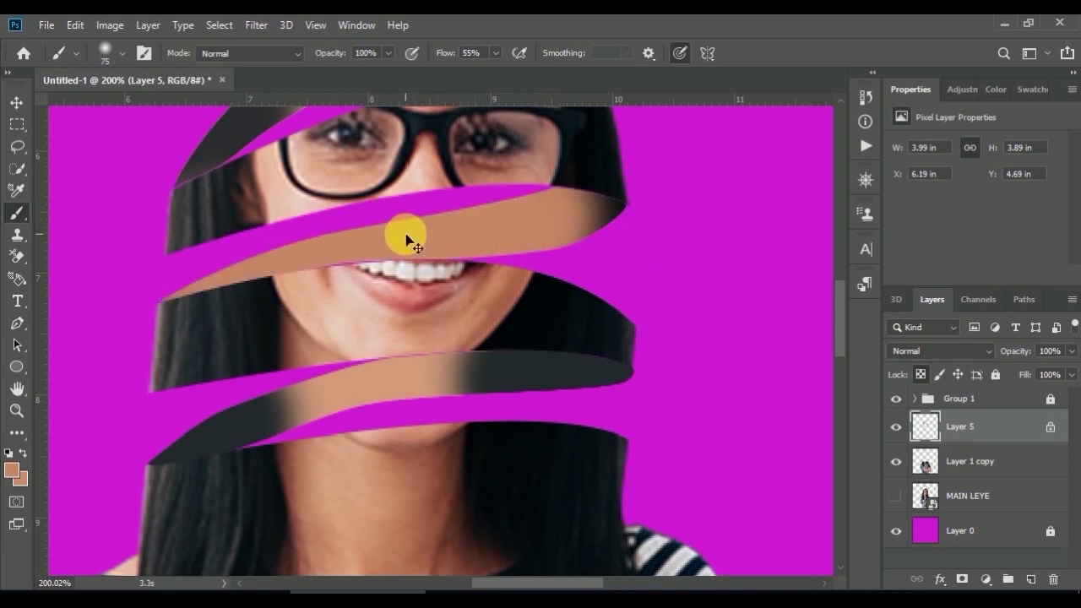
pyautogui.hotkey('ctrl', 'z')
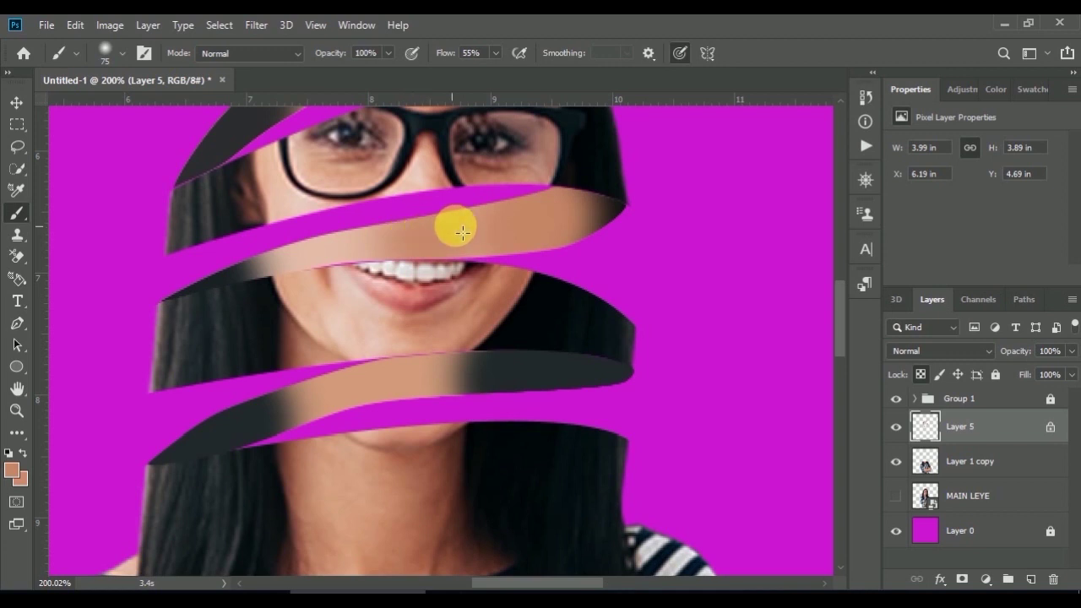
pyautogui.moveTo(435, 235)
pyautogui.mouseDown()
pyautogui.moveTo(363, 244)
pyautogui.moveTo(465, 234)
pyautogui.moveTo(404, 258)
pyautogui.mouseUp()
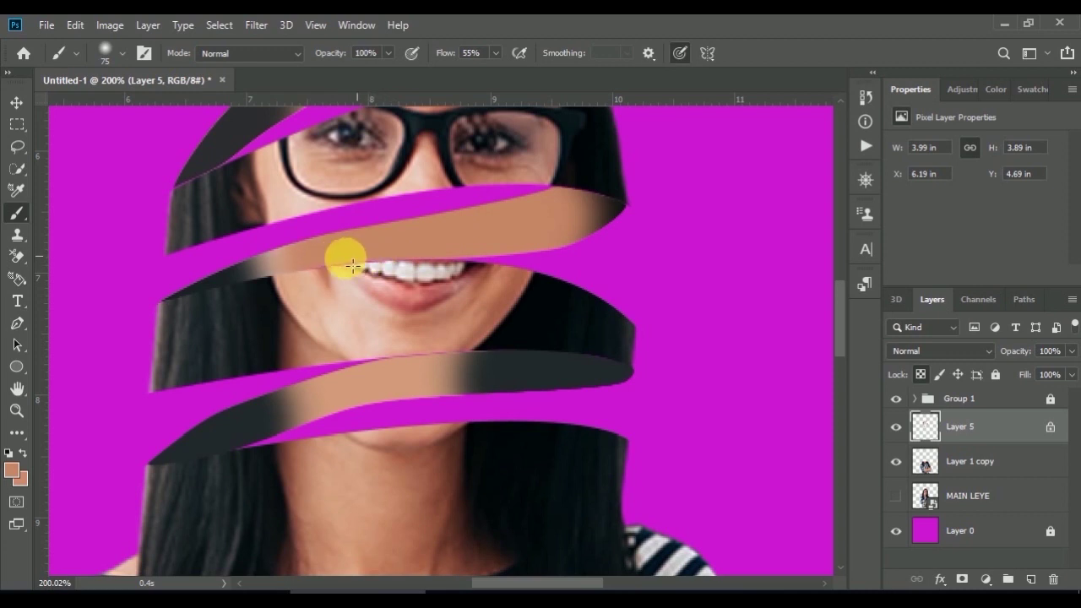
pyautogui.moveTo(364, 266)
pyautogui.mouseDown()
pyautogui.moveTo(541, 232)
pyautogui.moveTo(454, 234)
pyautogui.moveTo(311, 262)
pyautogui.mouseUp()
# - Paint skin tone along the eye and forehead ribbons
pyautogui.scroll(2, 314, 249)
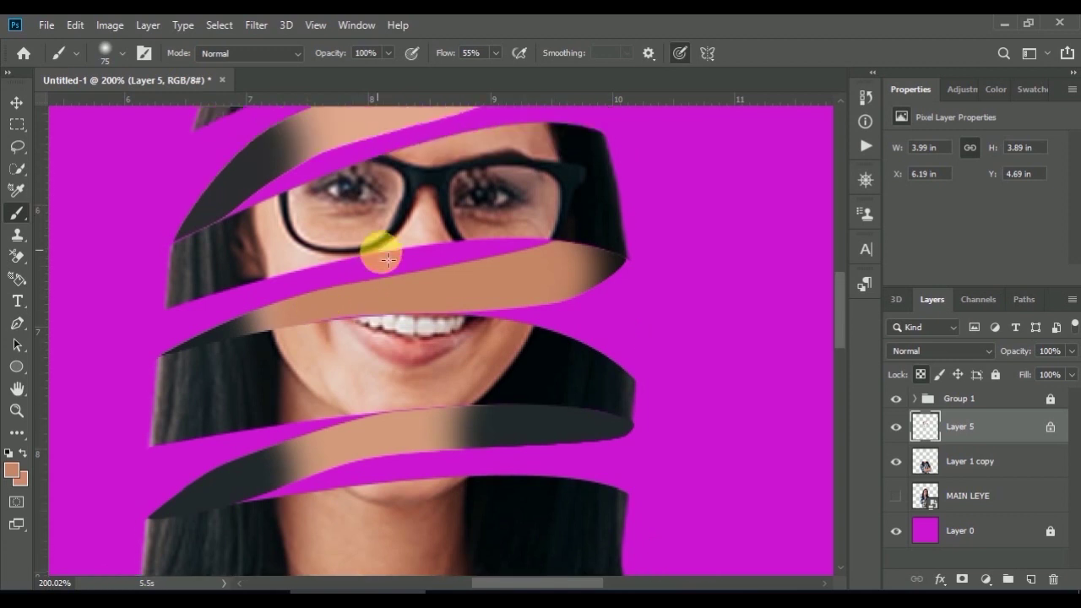
pyautogui.scroll(2, 379, 249)
pyautogui.scroll(1, 374, 242)
pyautogui.moveTo(359, 249)
pyautogui.mouseDown()
pyautogui.moveTo(309, 225)
pyautogui.moveTo(321, 229)
pyautogui.moveTo(285, 251)
pyautogui.moveTo(295, 273)
pyautogui.moveTo(285, 261)
pyautogui.mouseUp()
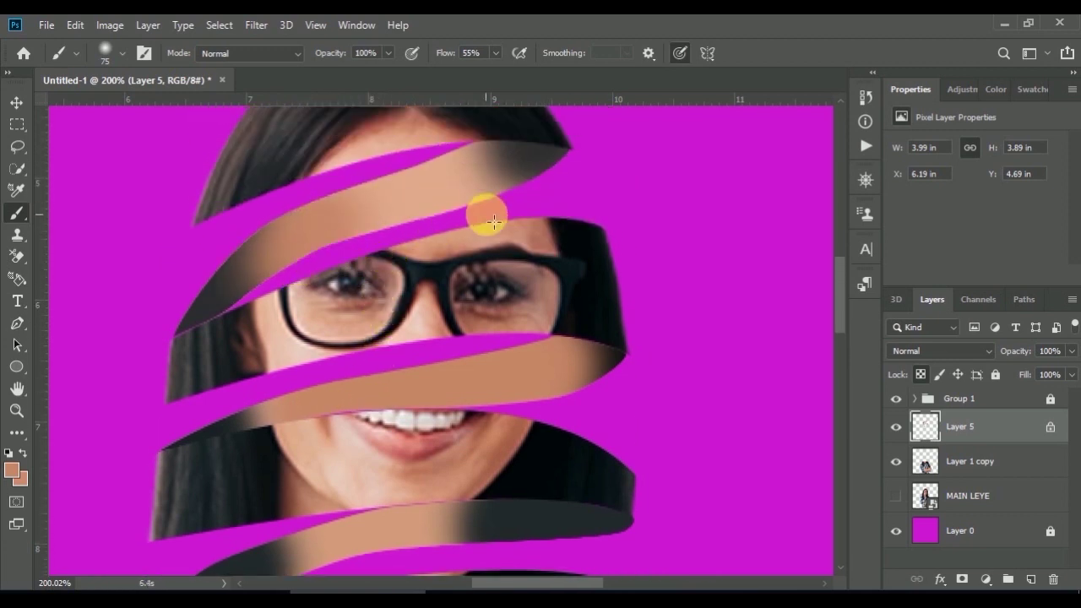
pyautogui.moveTo(482, 212)
pyautogui.mouseDown()
pyautogui.moveTo(494, 193)
pyautogui.moveTo(456, 188)
pyautogui.moveTo(490, 177)
pyautogui.moveTo(441, 212)
pyautogui.moveTo(375, 223)
pyautogui.mouseUp()
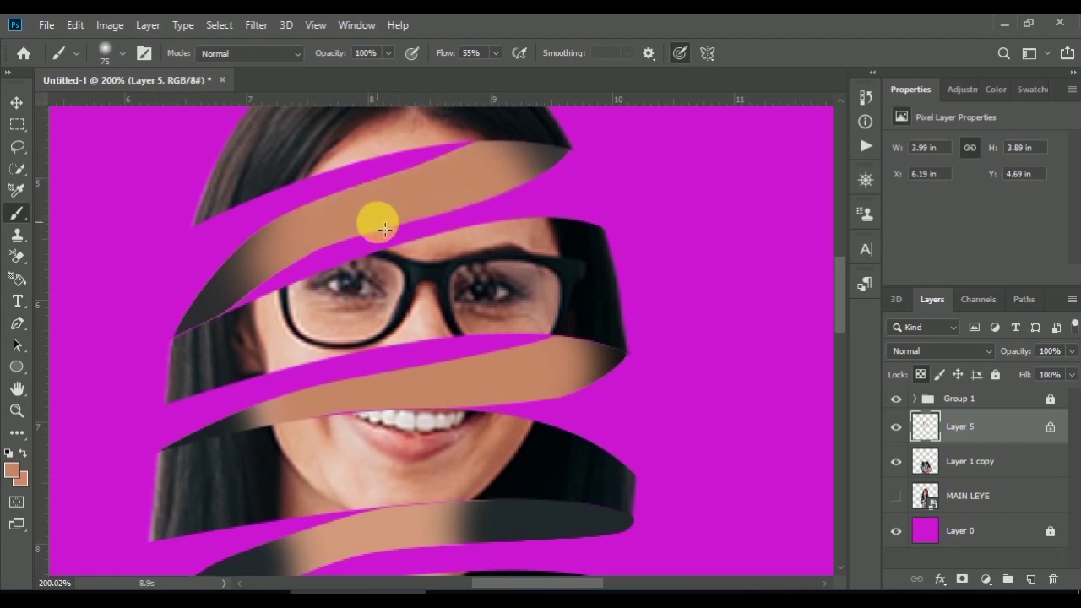
pyautogui.scroll(-3, 374, 222)
pyautogui.scroll(-3, 386, 230)
pyautogui.scroll(-3, 386, 230)
pyautogui.moveTo(398, 321)
pyautogui.mouseDown()
pyautogui.moveTo(414, 326)
pyautogui.moveTo(448, 309)
pyautogui.moveTo(454, 318)
pyautogui.moveTo(387, 313)
pyautogui.moveTo(314, 331)
pyautogui.moveTo(381, 318)
pyautogui.mouseUp()
# - Touch up the smile and upper ribbons, then shade the ribbon's left edge with a sampled dark colour
pyautogui.scroll(2, 392, 328)
pyautogui.scroll(2, 392, 328)
pyautogui.scroll(1, 394, 326)
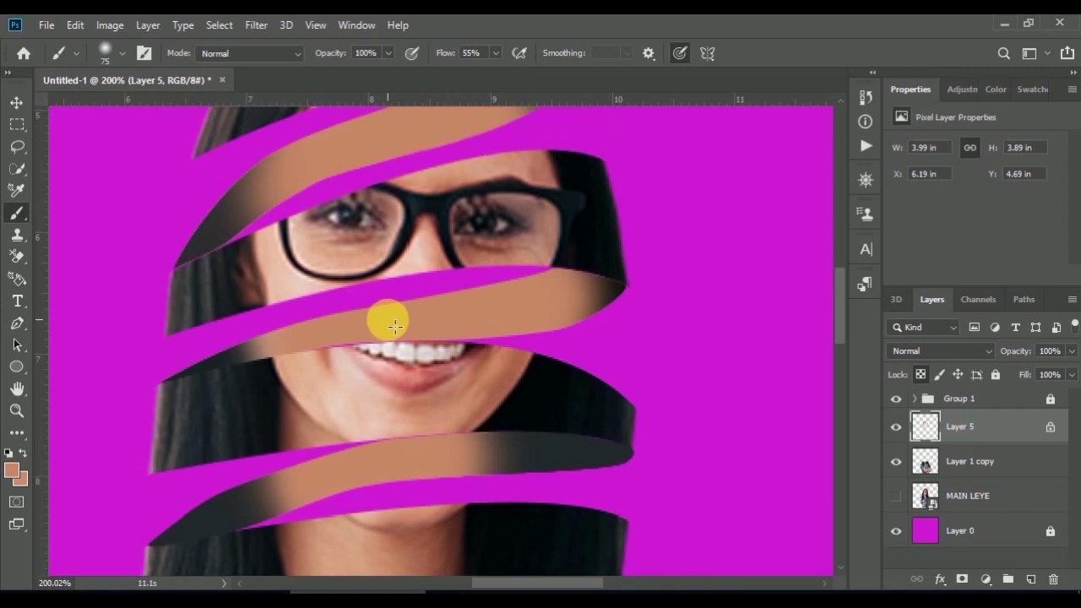
pyautogui.scroll(-1, 394, 326)
pyautogui.scroll(1, 386, 314)
pyautogui.scroll(1, 386, 317)
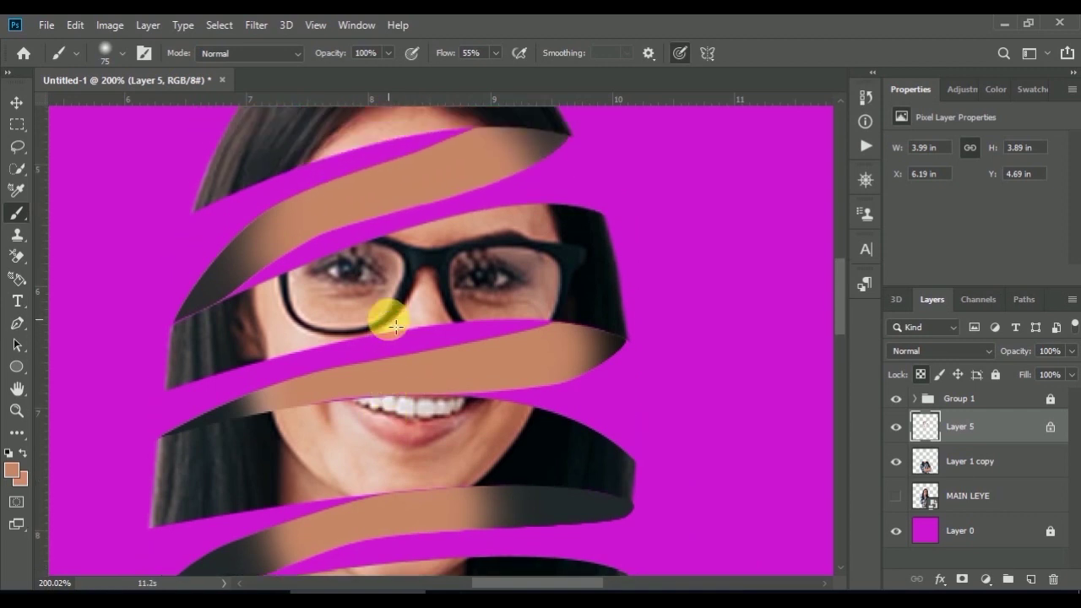
pyautogui.moveTo(367, 387); pyautogui.dragTo(344, 381)
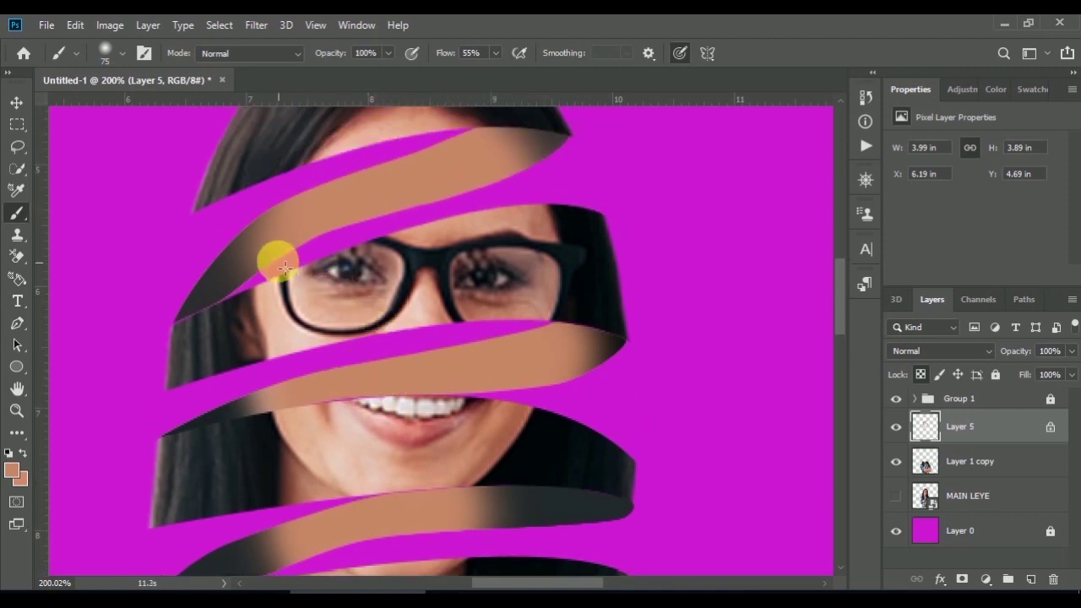
pyautogui.moveTo(284, 242)
pyautogui.mouseDown()
pyautogui.moveTo(493, 169)
pyautogui.moveTo(439, 174)
pyautogui.moveTo(325, 228)
pyautogui.moveTo(203, 234)
pyautogui.moveTo(229, 234)
pyautogui.moveTo(247, 206)
pyautogui.mouseUp()
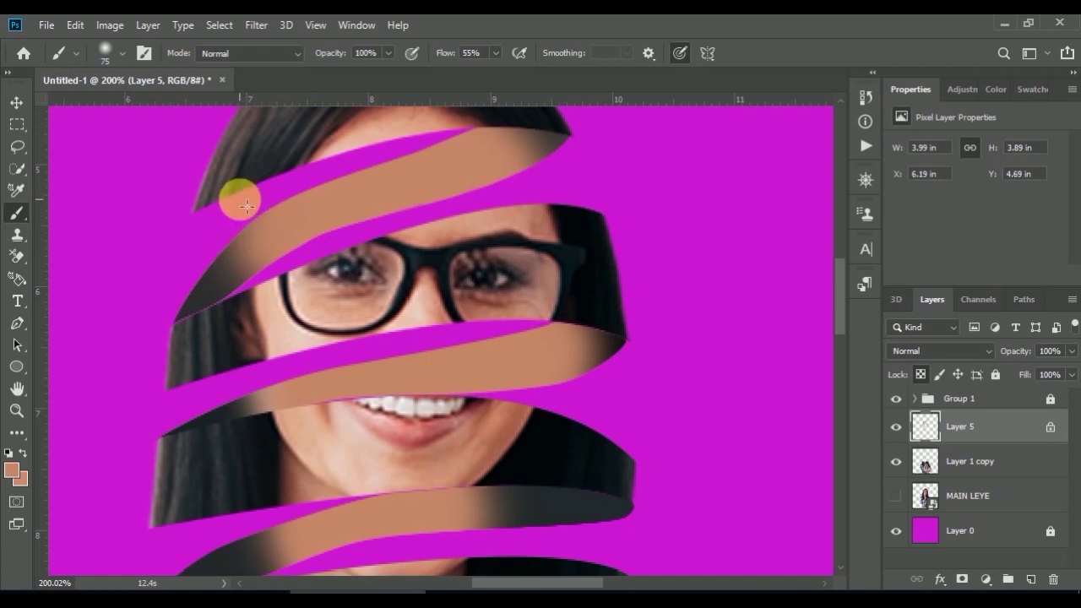
pyautogui.keyDown('alt'); pyautogui.click(245, 187); pyautogui.keyUp('alt')
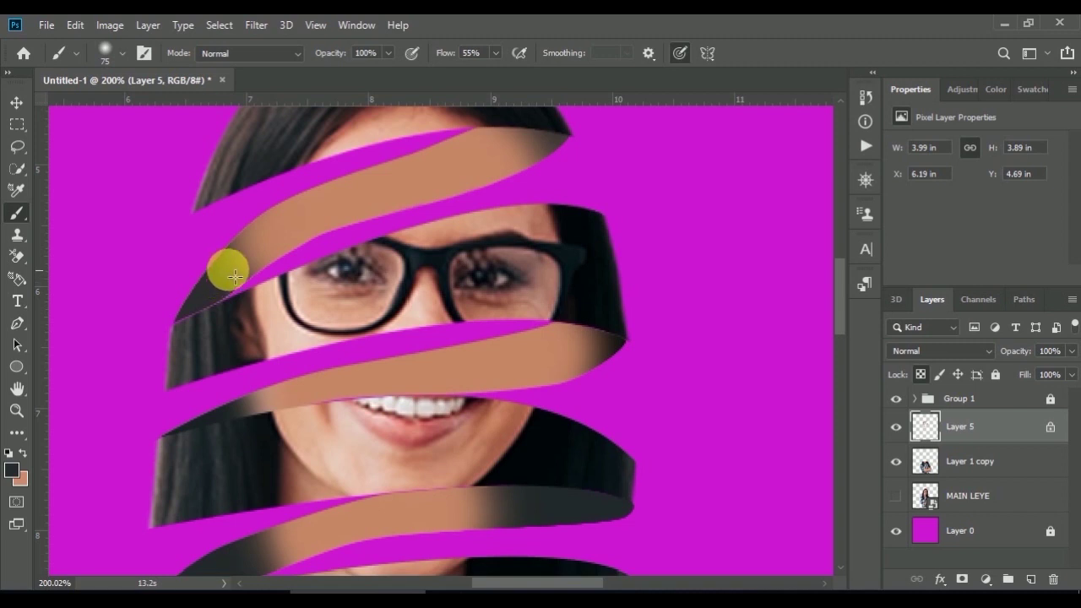
pyautogui.moveTo(221, 284)
pyautogui.mouseDown()
pyautogui.moveTo(224, 293)
pyautogui.moveTo(229, 229)
pyautogui.moveTo(253, 206)
pyautogui.moveTo(234, 229)
pyautogui.moveTo(228, 276)
pyautogui.moveTo(254, 282)
pyautogui.mouseUp()
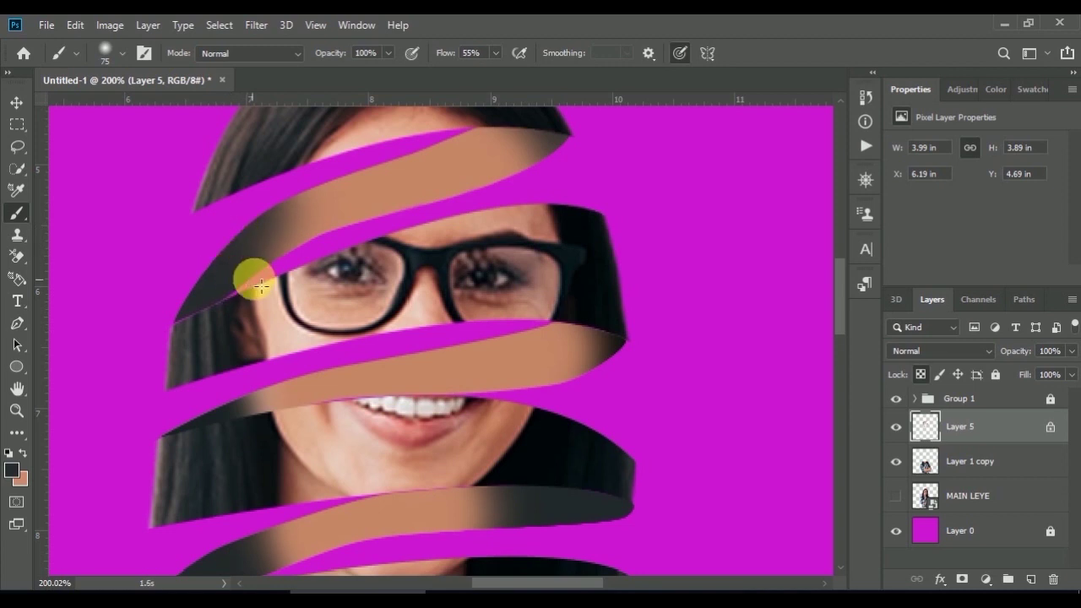
# - Zoom out from 200% and pan until the full portrait and magenta canvas are centred
pyautogui.scroll(-1, 261, 278)
pyautogui.scroll(-2, 261, 270)
pyautogui.scroll(-2, 266, 266)
pyautogui.scroll(-2, 273, 269)
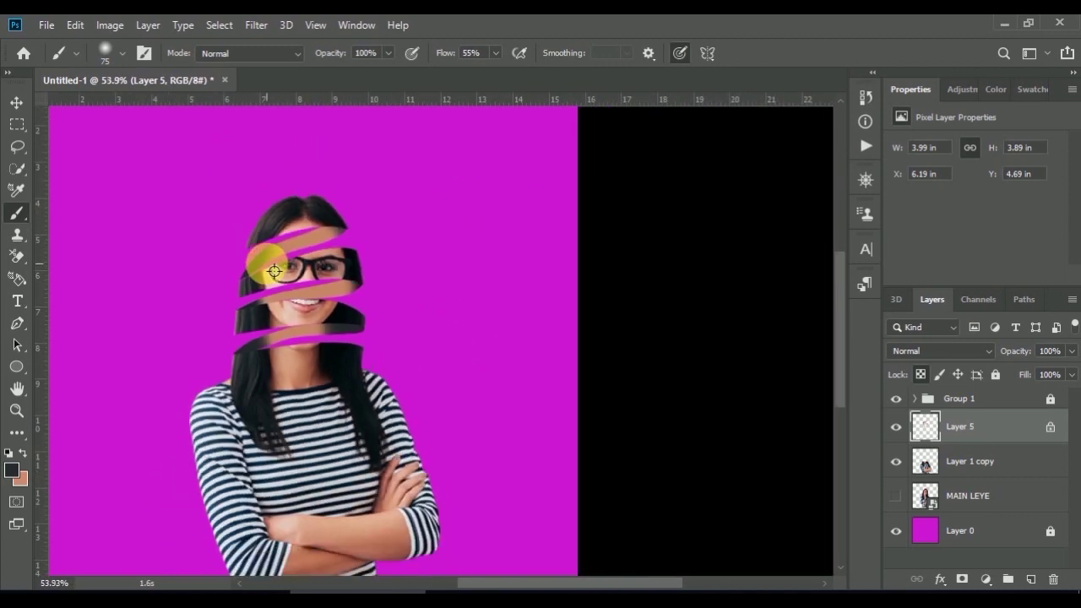
pyautogui.scroll(-1, 274, 262)
pyautogui.moveTo(270, 300); pyautogui.dragTo(441, 299)
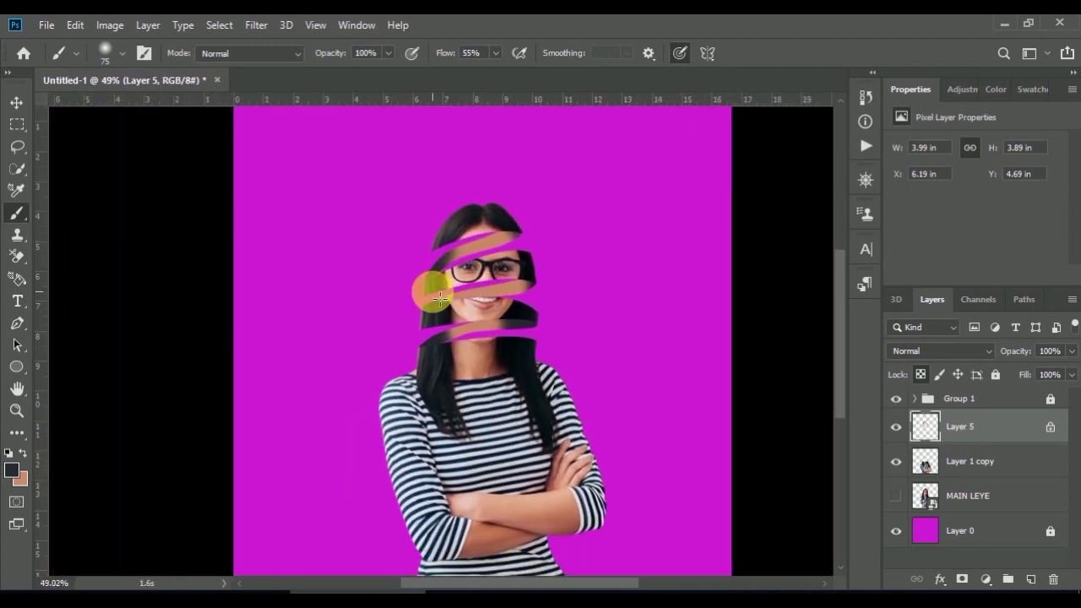
pyautogui.scroll(-2, 439, 297)
pyautogui.scroll(1, 437, 294)
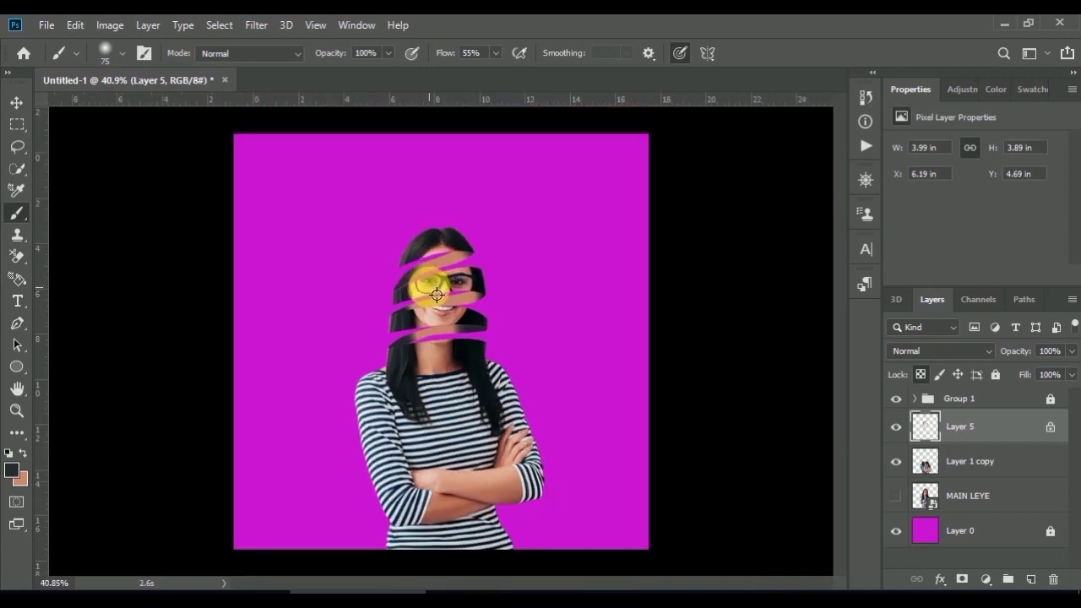
pyautogui.scroll(1, 437, 295)
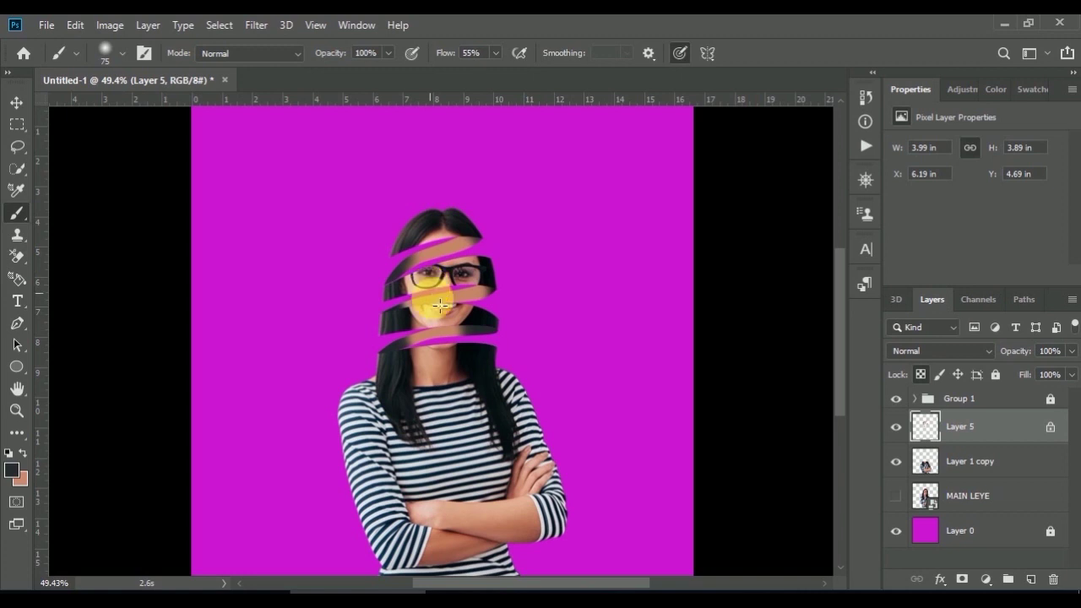
# - Select Layer 0 and hide Layer 1 copy and Group 1 so only the background shows
pyautogui.scroll(1, 436, 295)
pyautogui.click(932, 534)
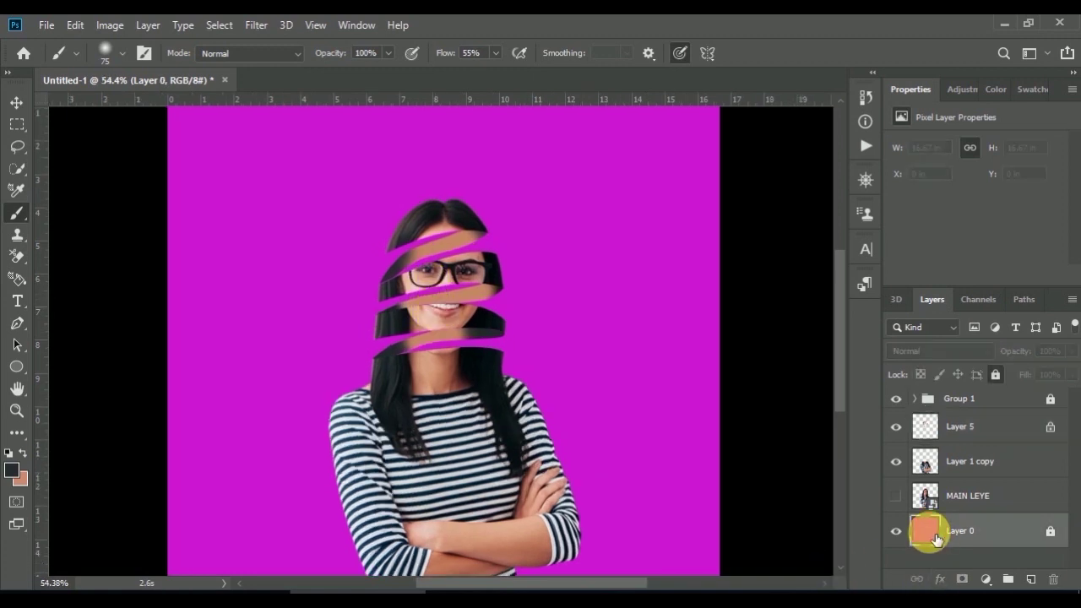
pyautogui.click(897, 461)
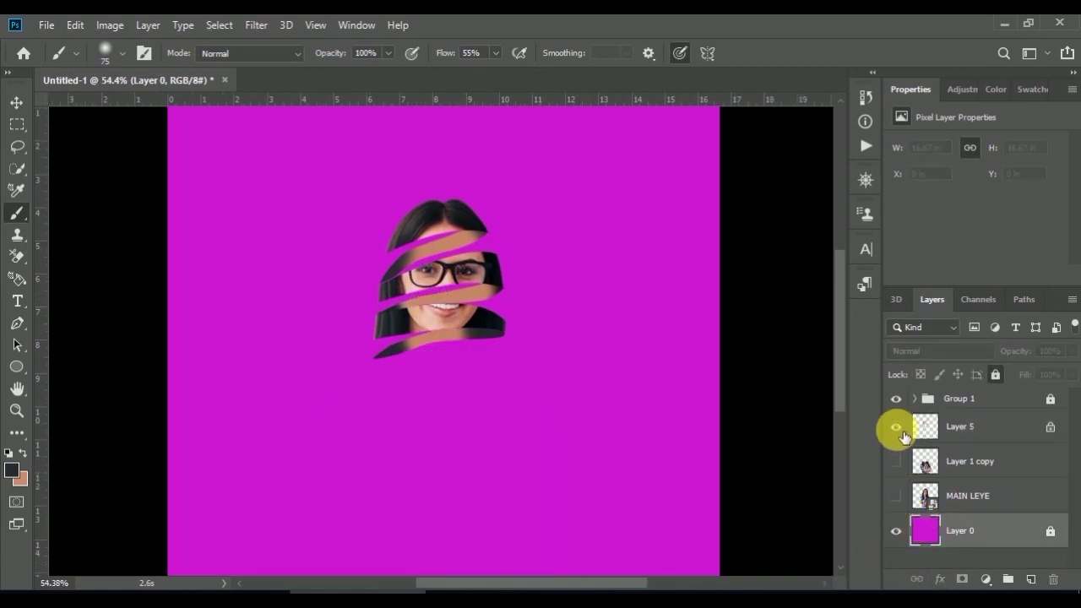
pyautogui.click(897, 400)
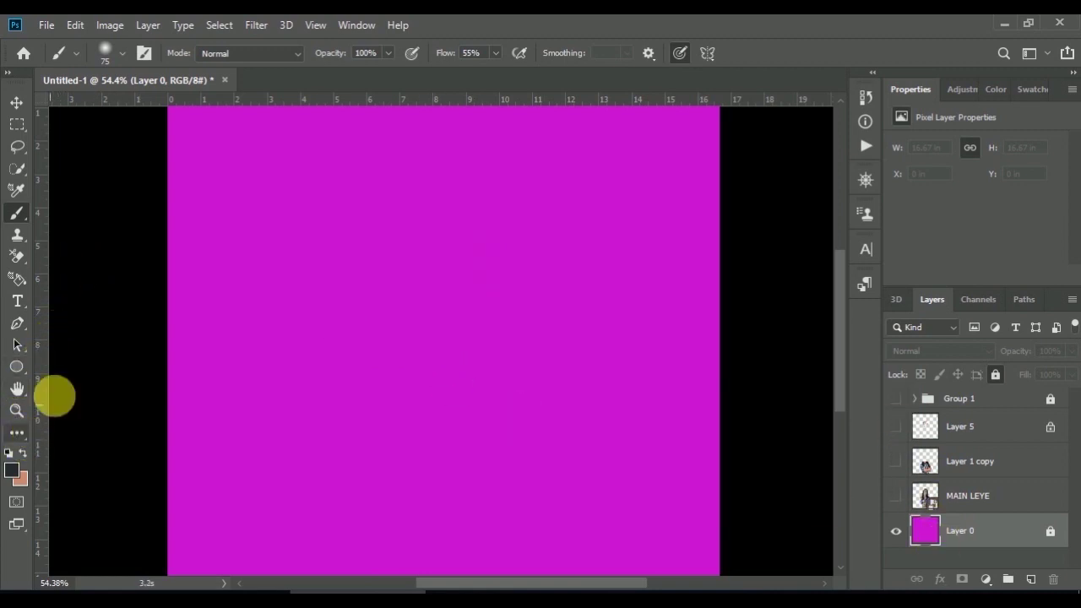
pyautogui.click(265, 399)
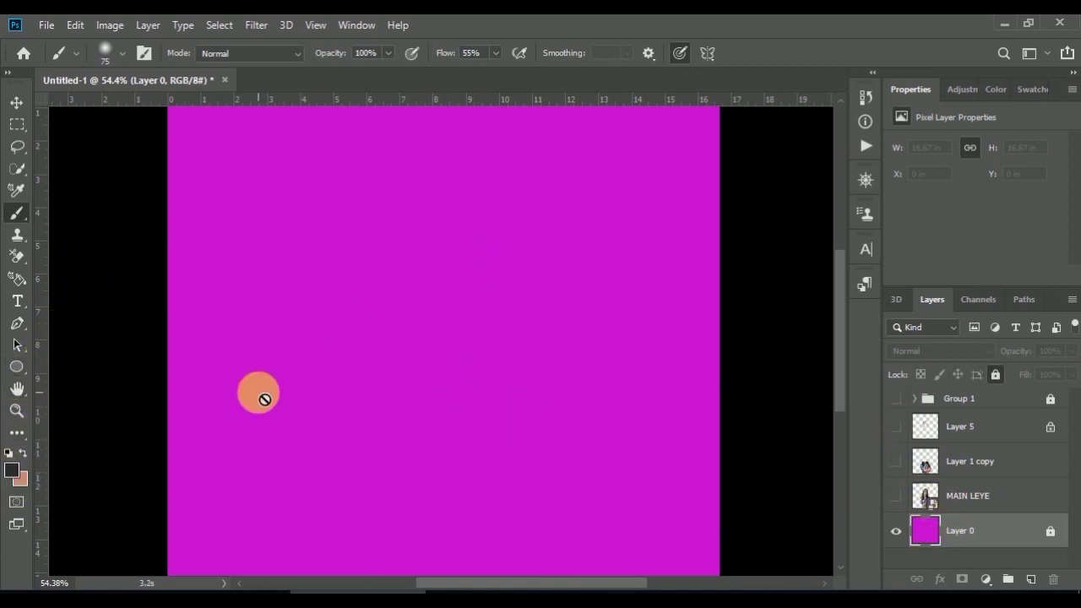
# - Sample the background magenta, then set the foreground to a brighter magenta, #ec22f4
pyautogui.press('i')
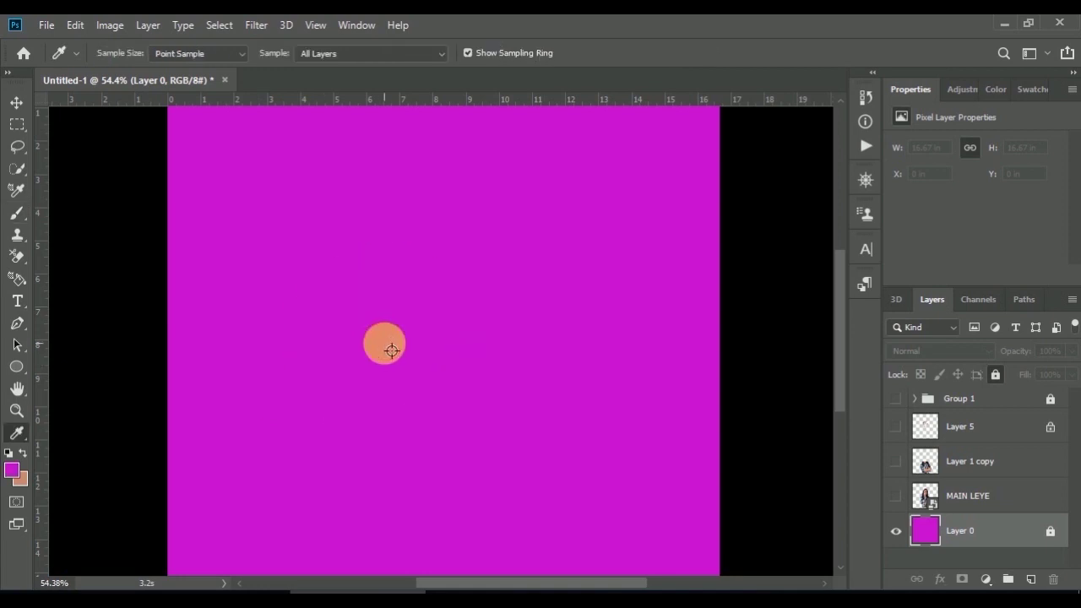
pyautogui.click(466, 323)
pyautogui.click(467, 322)
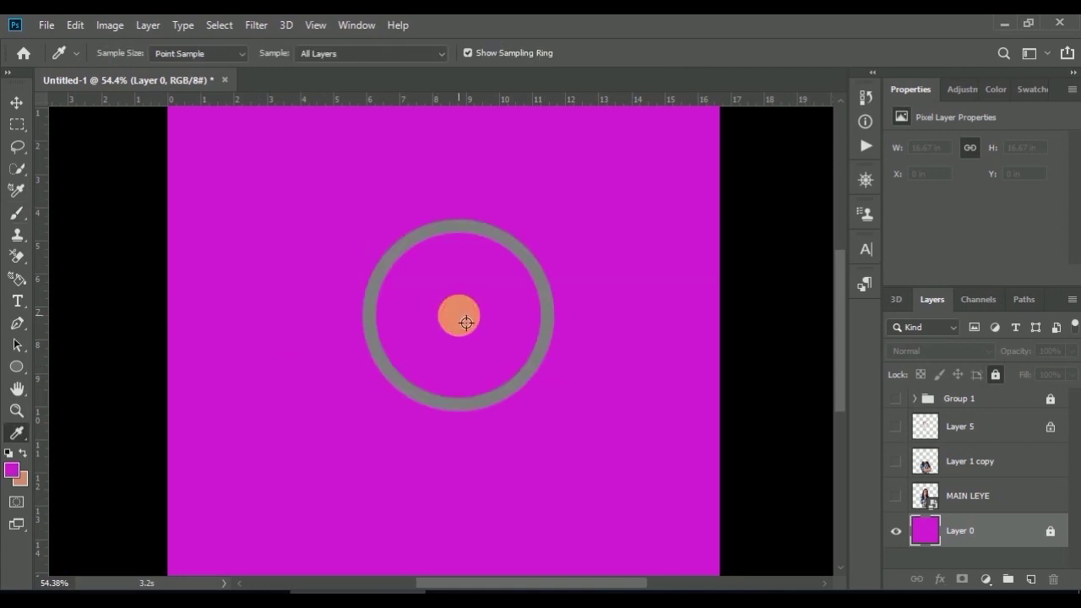
pyautogui.press('b')
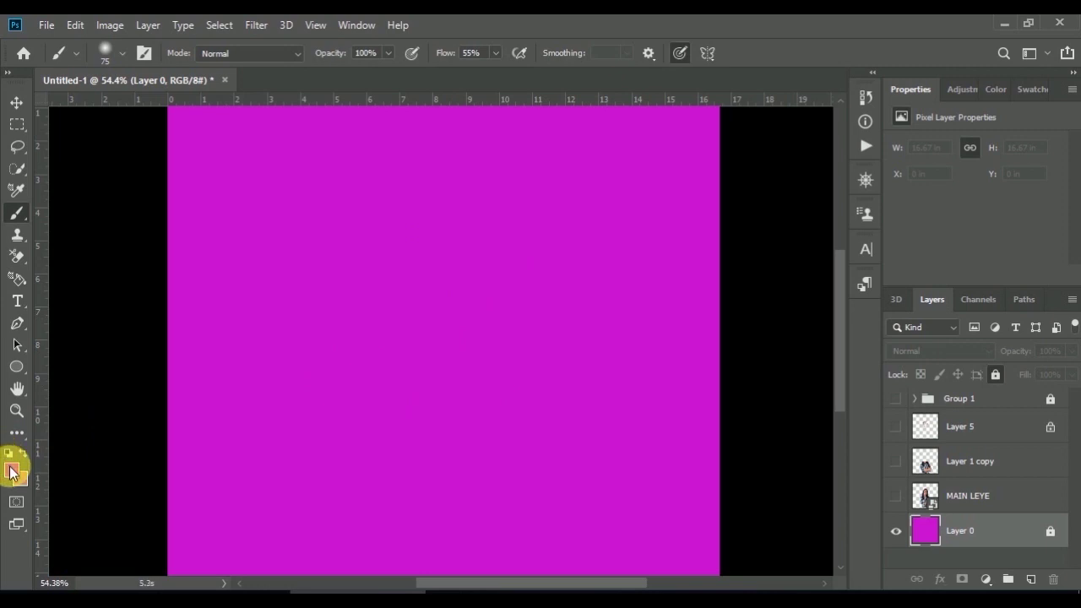
pyautogui.click(12, 472)
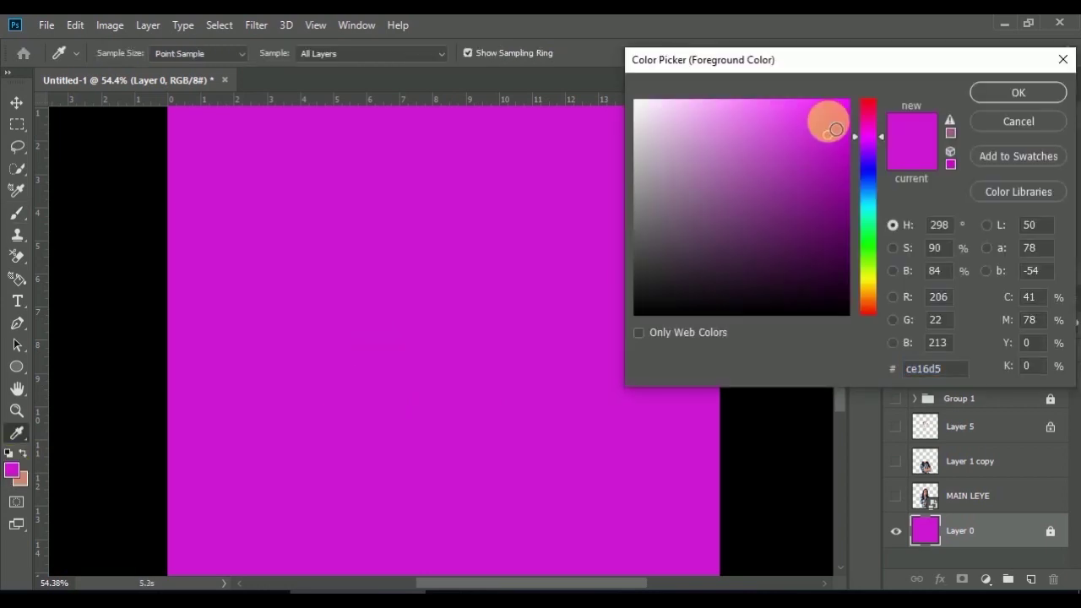
pyautogui.click(819, 109)
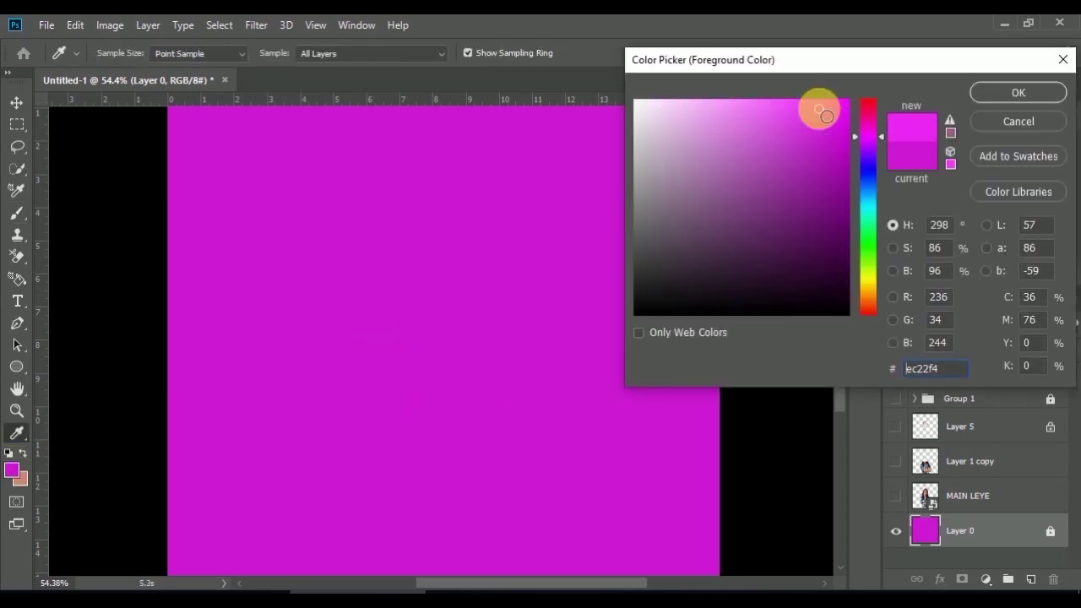
pyautogui.click(997, 101)
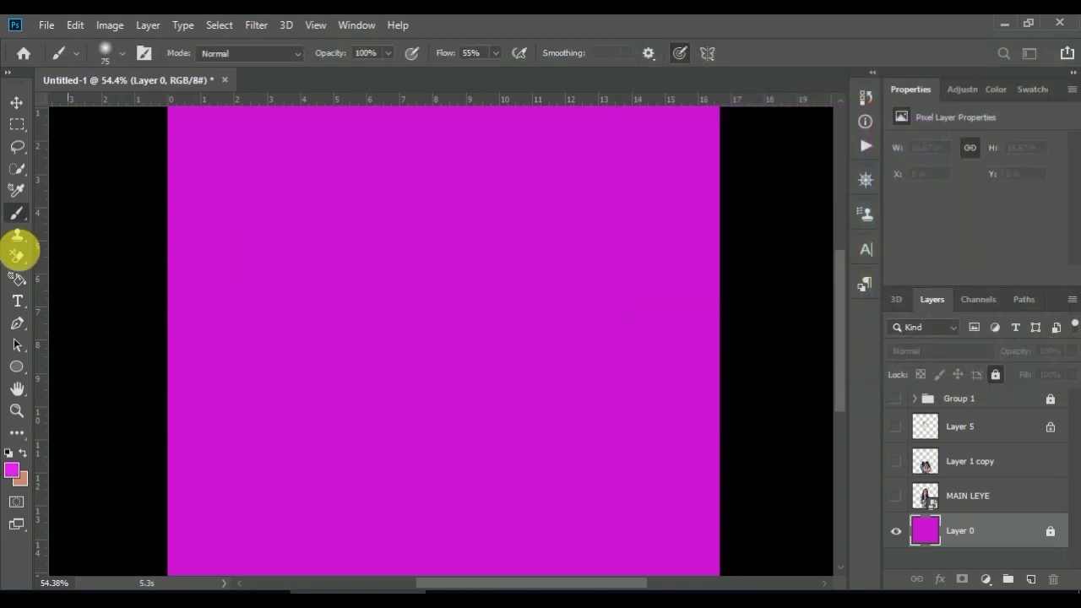
# - With a soft 5000 px brush, wash bright magenta across the background
pyautogui.click(119, 50)
pyautogui.moveTo(127, 108); pyautogui.dragTo(149, 108)
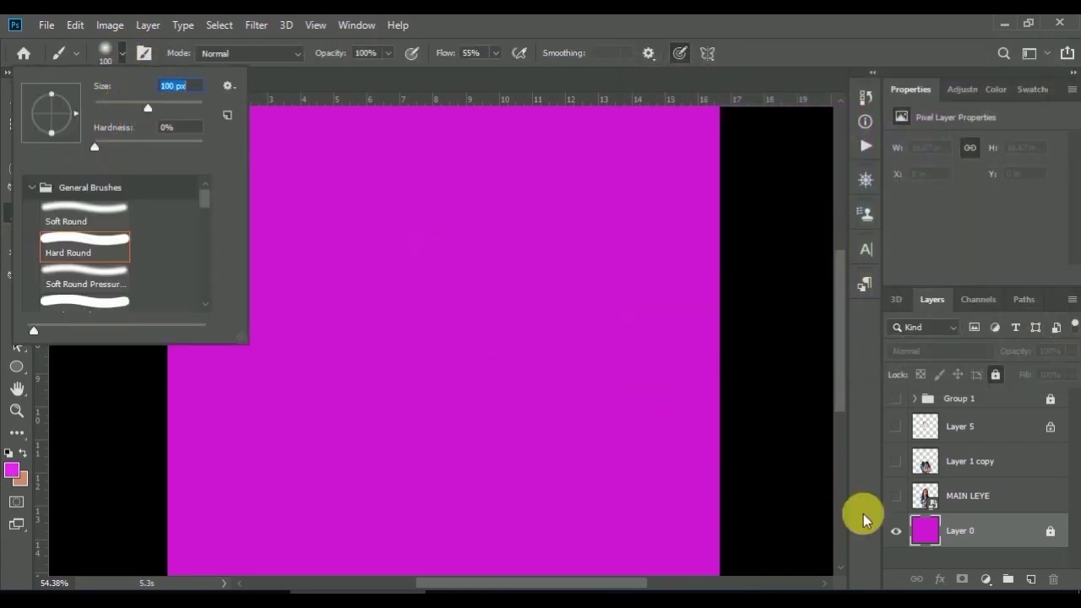
pyautogui.click(1045, 531)
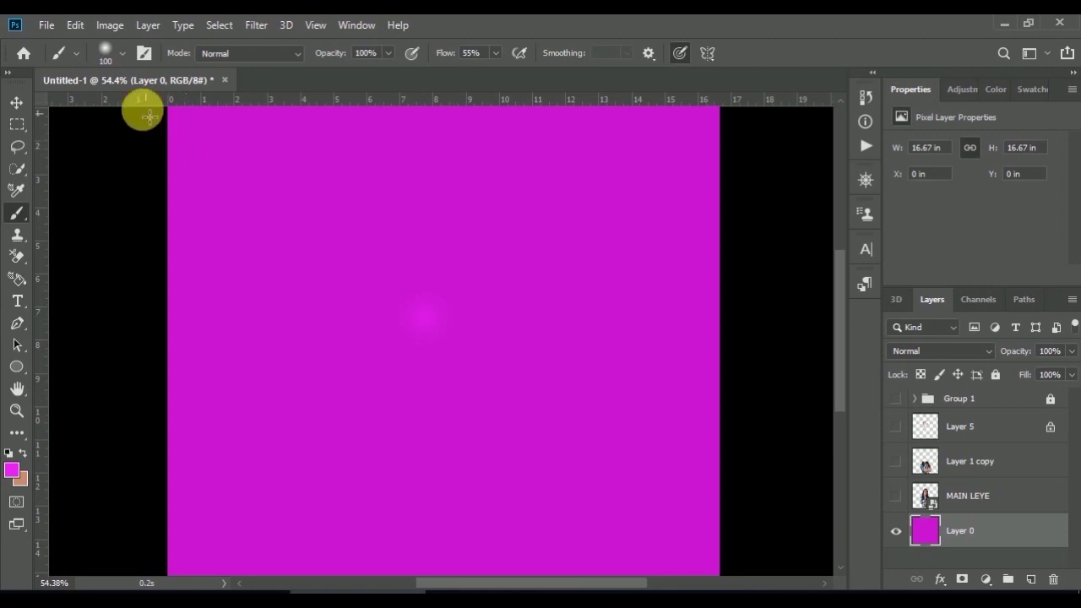
pyautogui.click(123, 52)
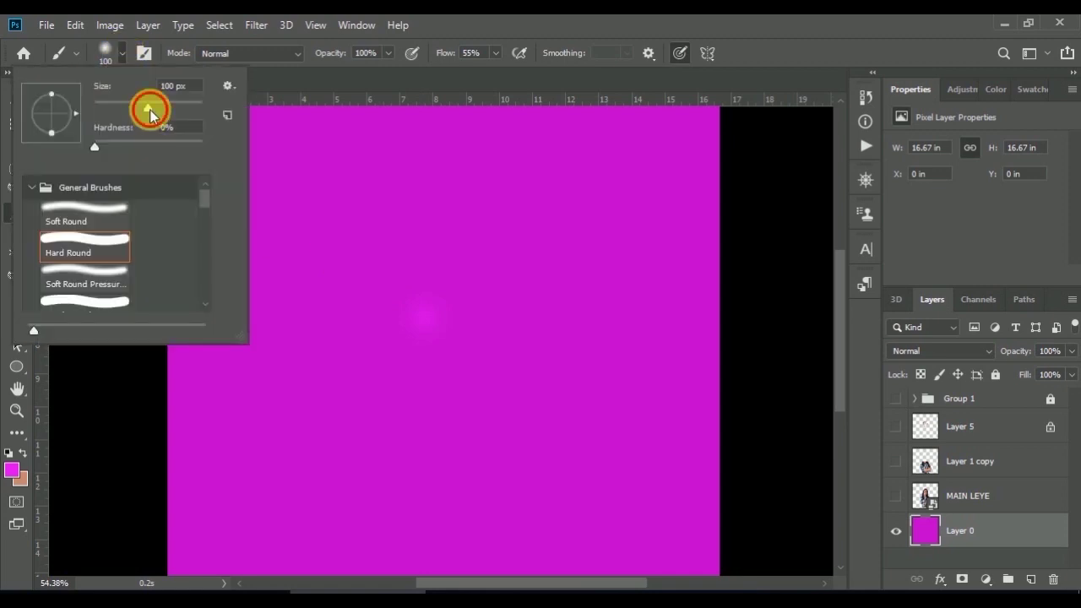
pyautogui.moveTo(149, 108); pyautogui.dragTo(211, 110)
pyautogui.click(419, 356)
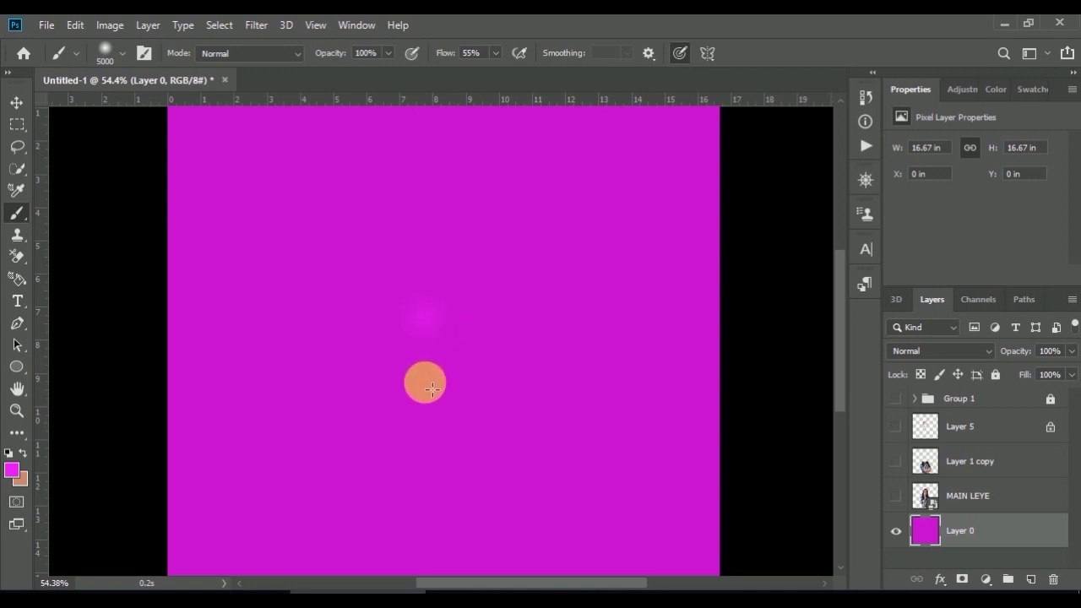
pyautogui.click(432, 390)
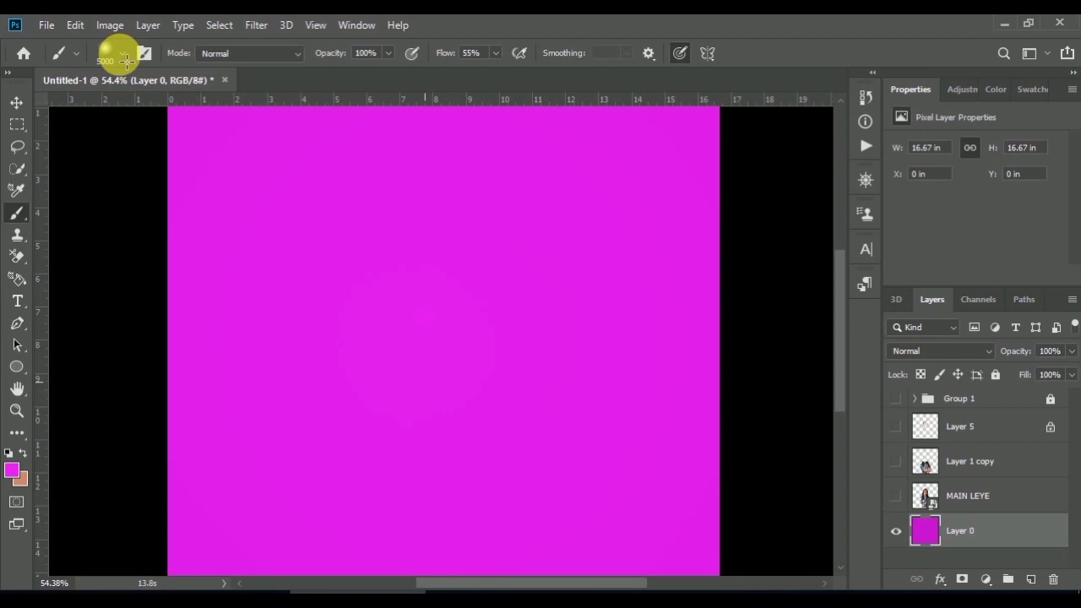
pyautogui.moveTo(338, 287); pyautogui.dragTo(420, 399)
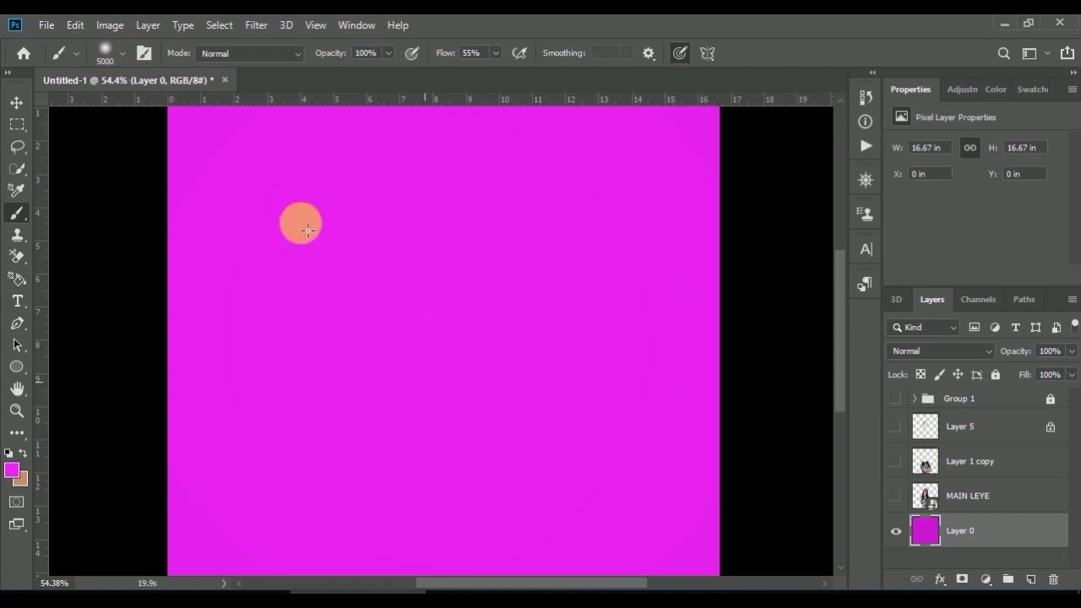
pyautogui.moveTo(307, 230); pyautogui.dragTo(440, 313)
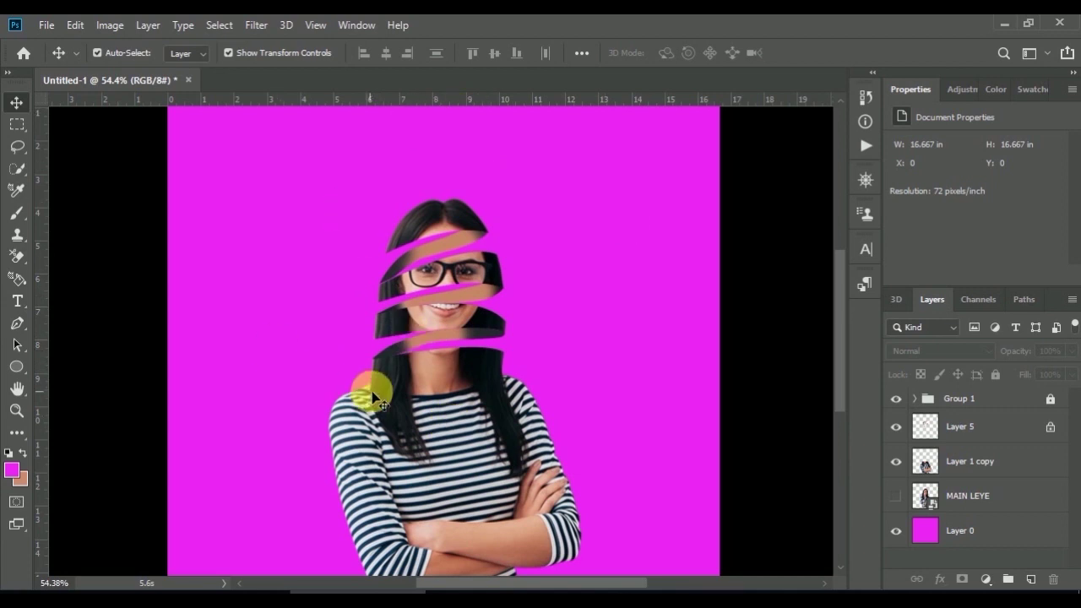
pyautogui.click(898, 497)
pyautogui.click(897, 497)
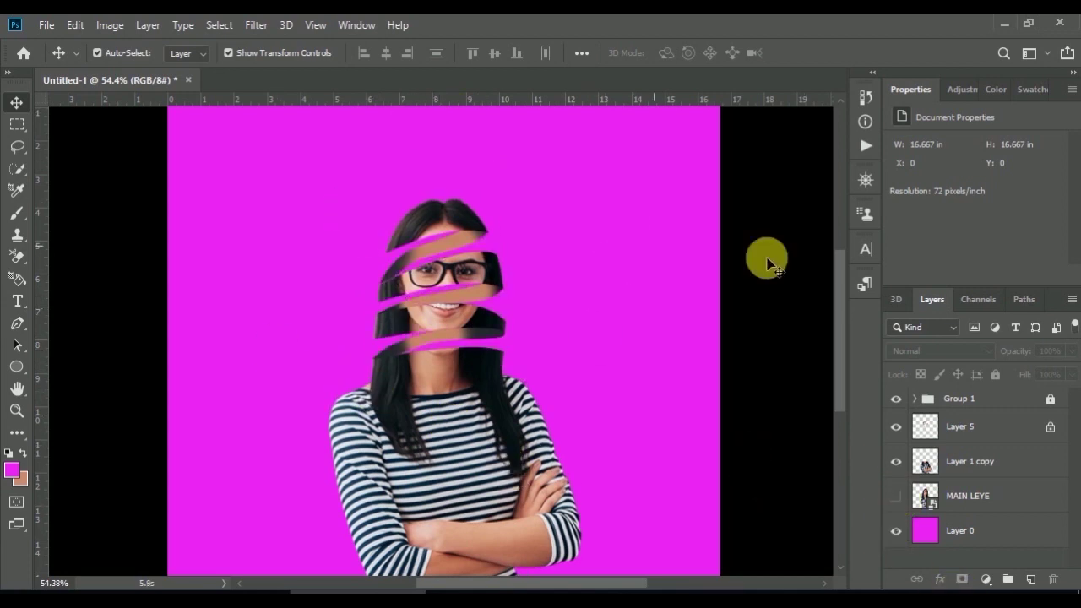
pyautogui.click(896, 461)
pyautogui.click(896, 426)
pyautogui.click(896, 399)
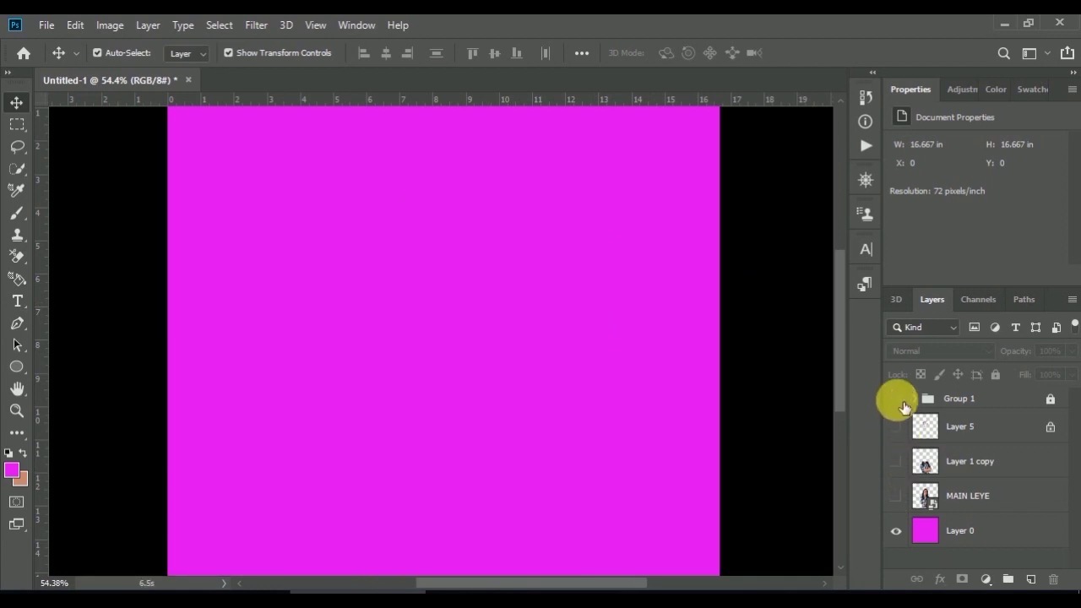
pyautogui.click(898, 497)
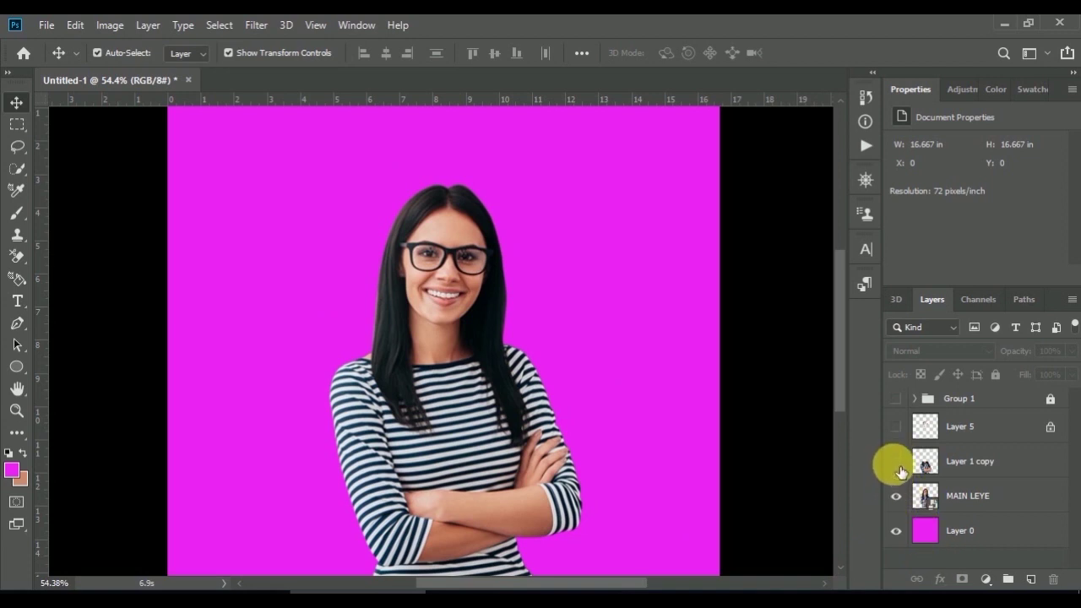
pyautogui.click(896, 496)
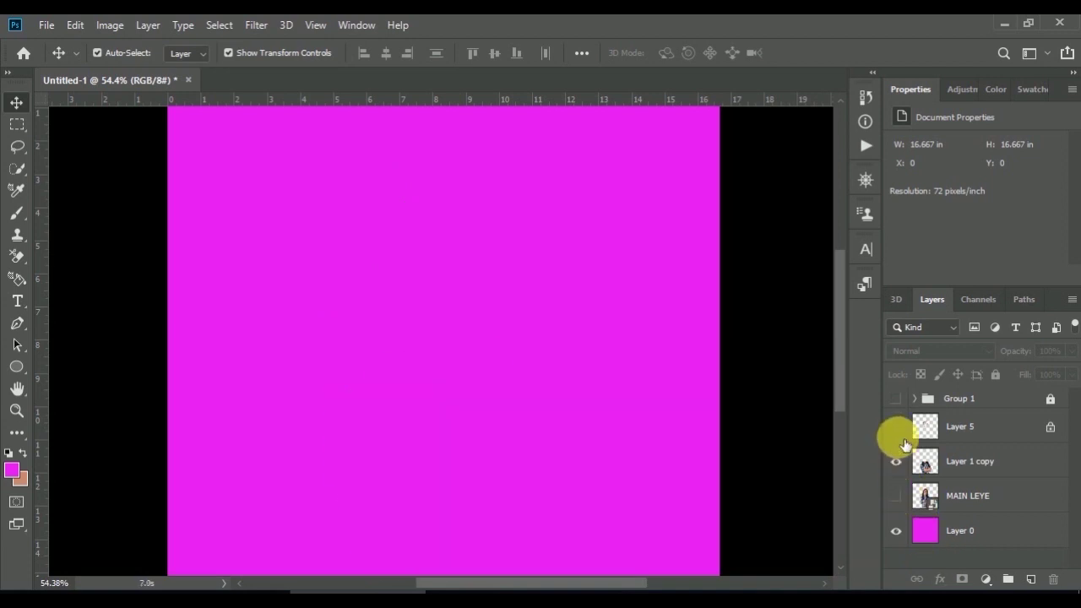
pyautogui.click(897, 461)
pyautogui.click(896, 427)
pyautogui.click(897, 399)
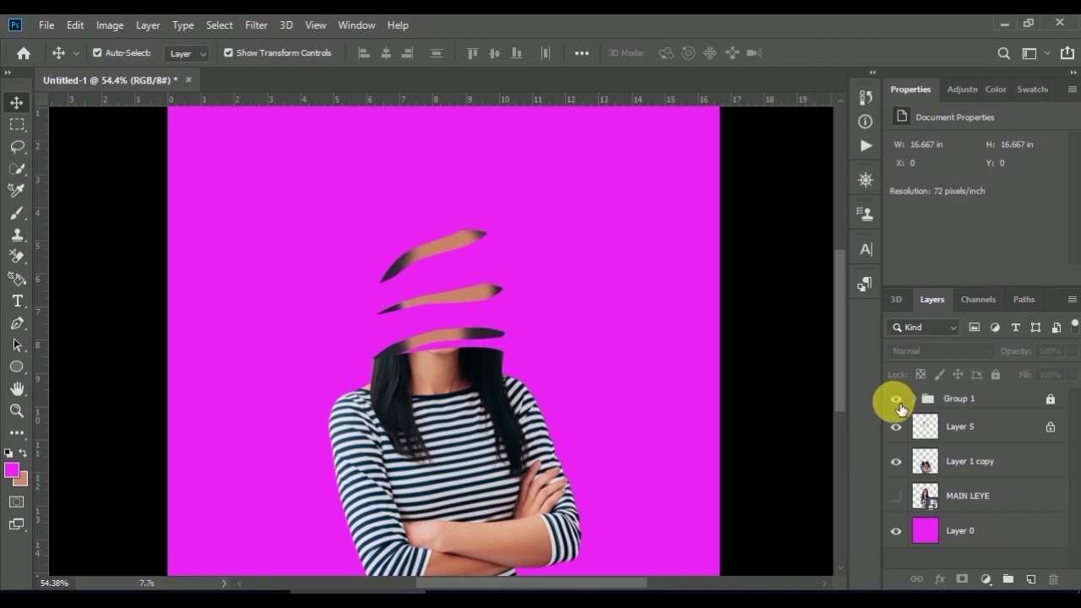
pyautogui.hotkey('ctrl', 'BackSpace')
pyautogui.click(929, 538)
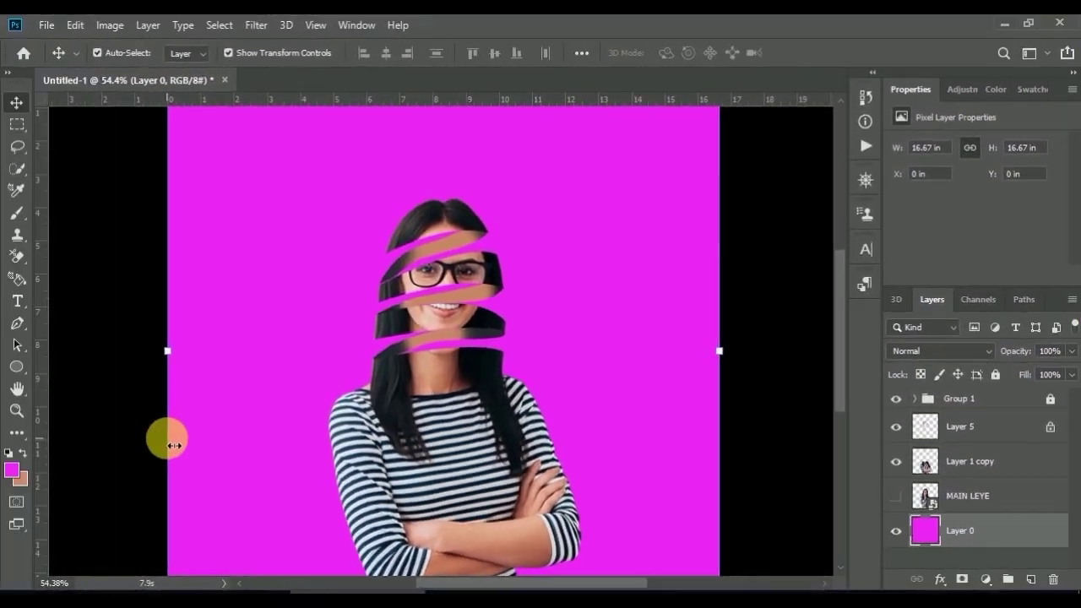
# - After trying darker shades, set the foreground colour to light magenta f13df8
pyautogui.click(10, 471)
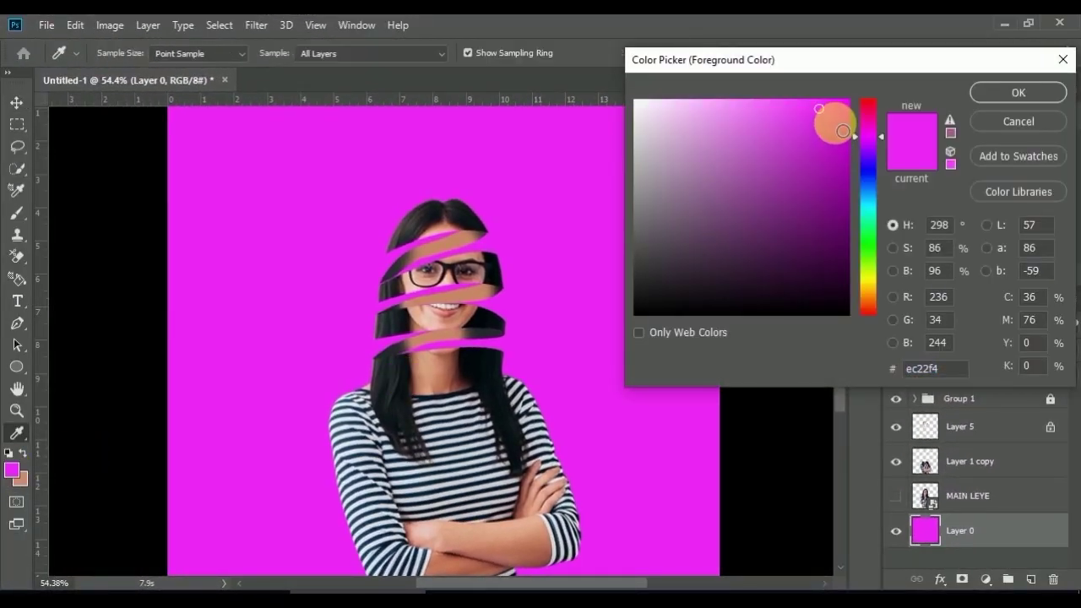
pyautogui.click(822, 110)
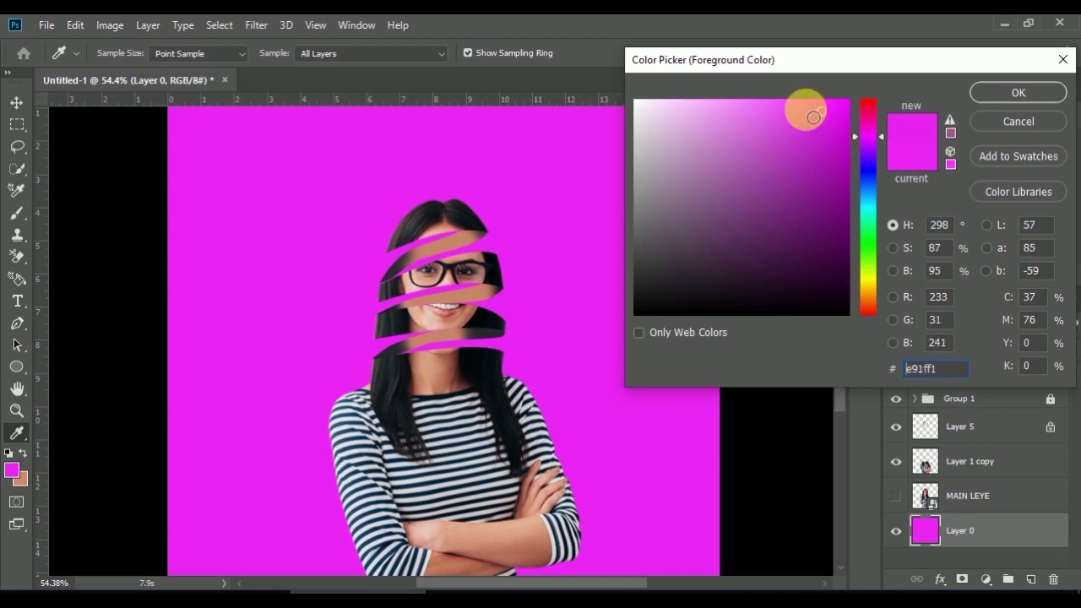
pyautogui.moveTo(813, 118); pyautogui.dragTo(770, 114)
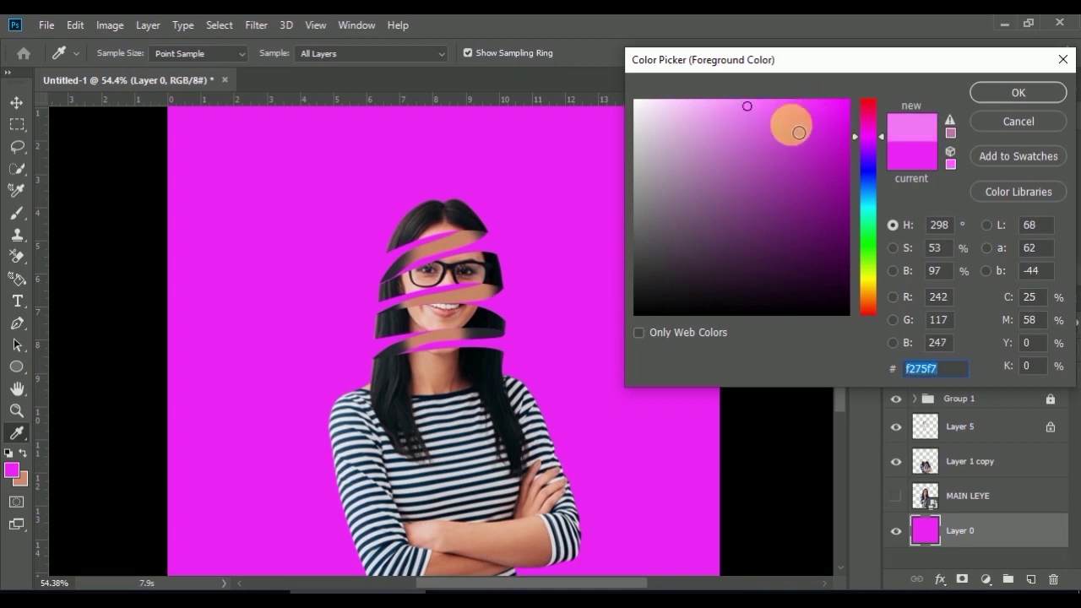
pyautogui.click(831, 131)
pyautogui.click(820, 167)
pyautogui.moveTo(824, 175); pyautogui.dragTo(819, 157)
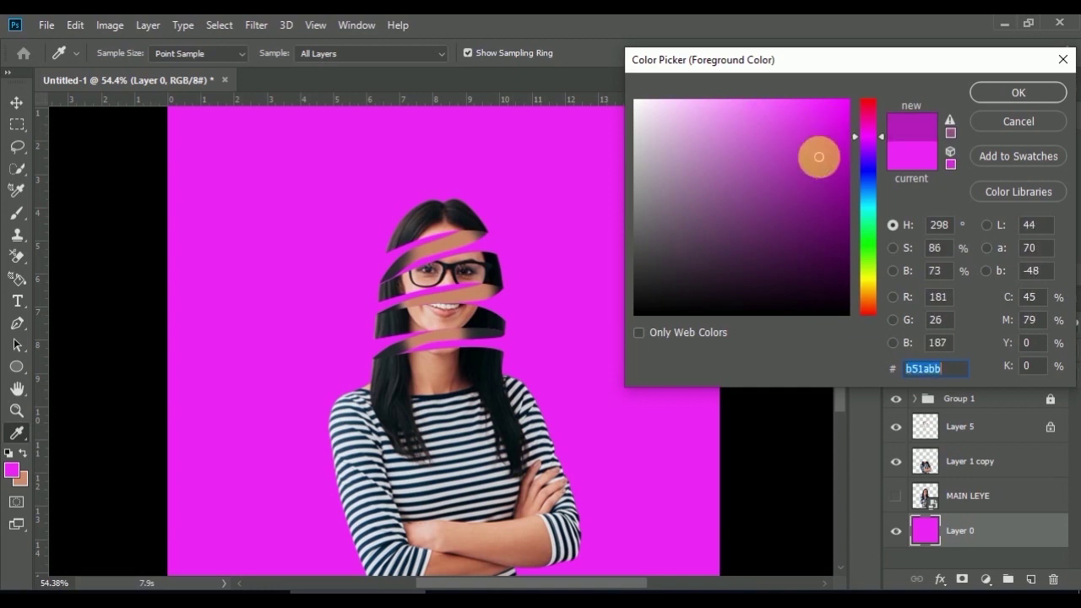
pyautogui.click(804, 110)
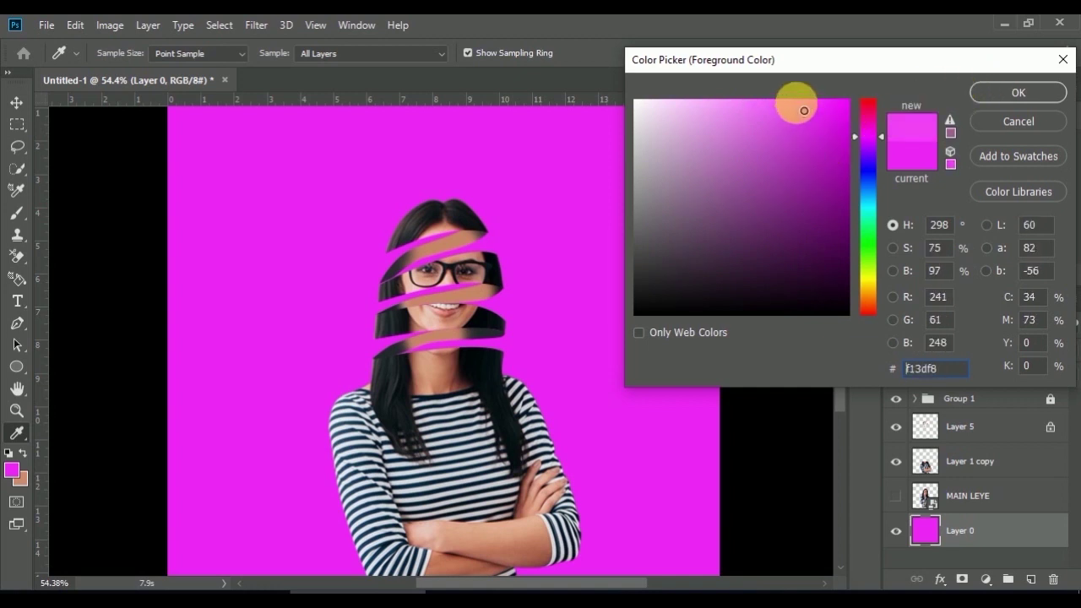
pyautogui.click(1034, 91)
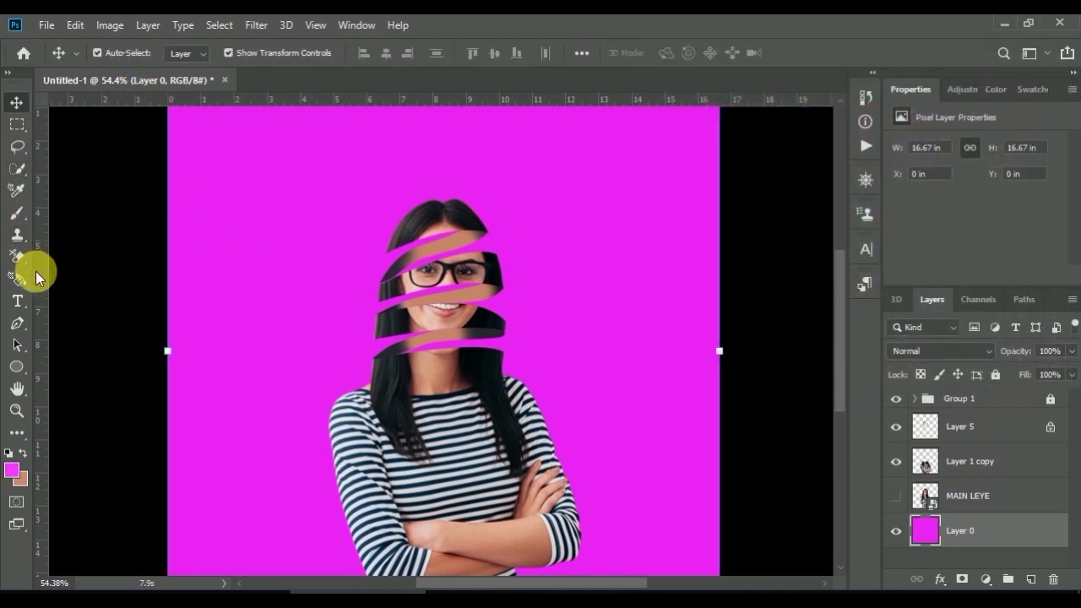
# - With a soft 495 px brush, paint a lighter magenta glow on Layer 0 around the head
pyautogui.press('b')
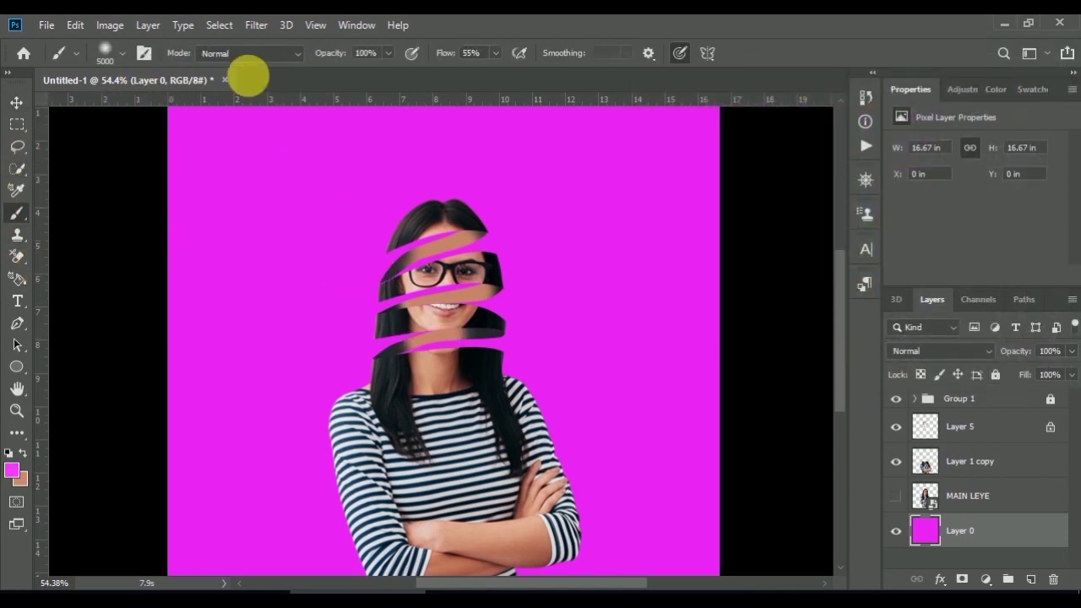
pyautogui.click(122, 52)
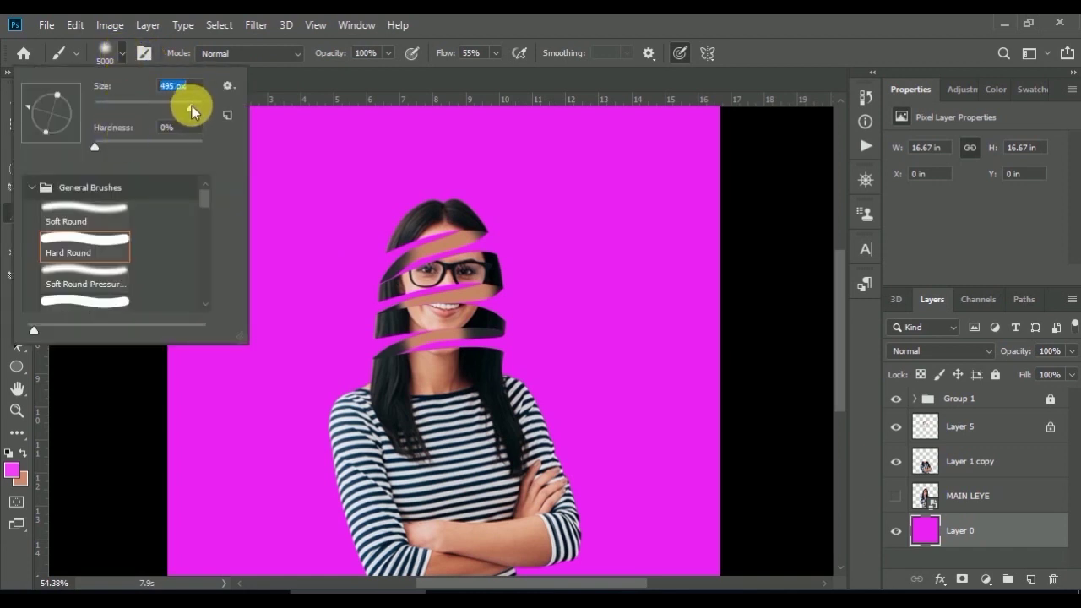
pyautogui.click(445, 267)
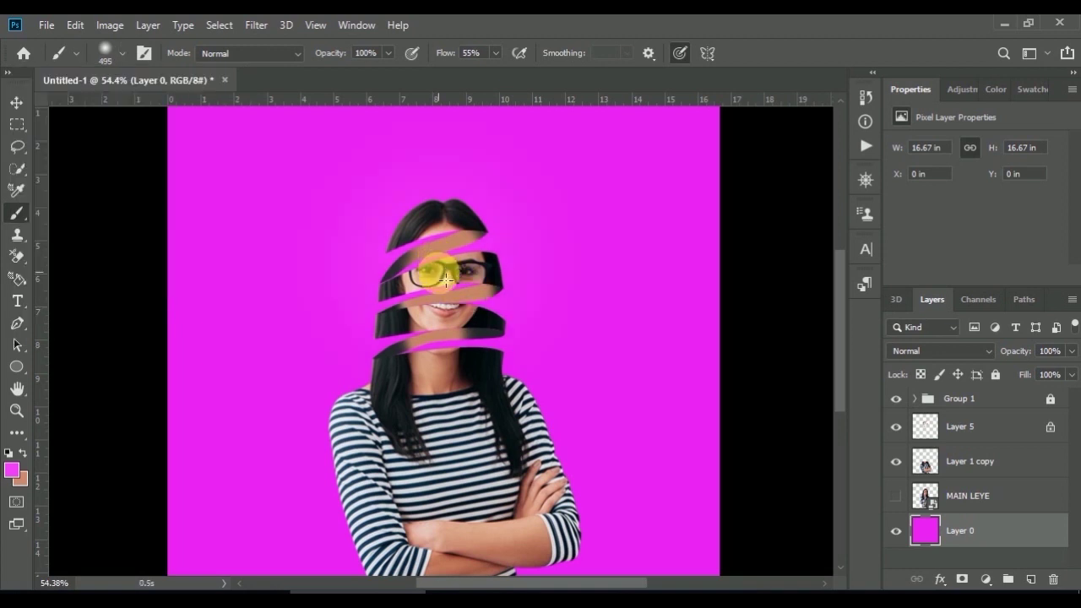
pyautogui.moveTo(446, 278)
pyautogui.mouseDown()
pyautogui.moveTo(448, 314)
pyautogui.moveTo(422, 277)
pyautogui.moveTo(430, 309)
pyautogui.moveTo(428, 277)
pyautogui.moveTo(488, 280)
pyautogui.moveTo(481, 251)
pyautogui.moveTo(498, 229)
pyautogui.mouseUp()
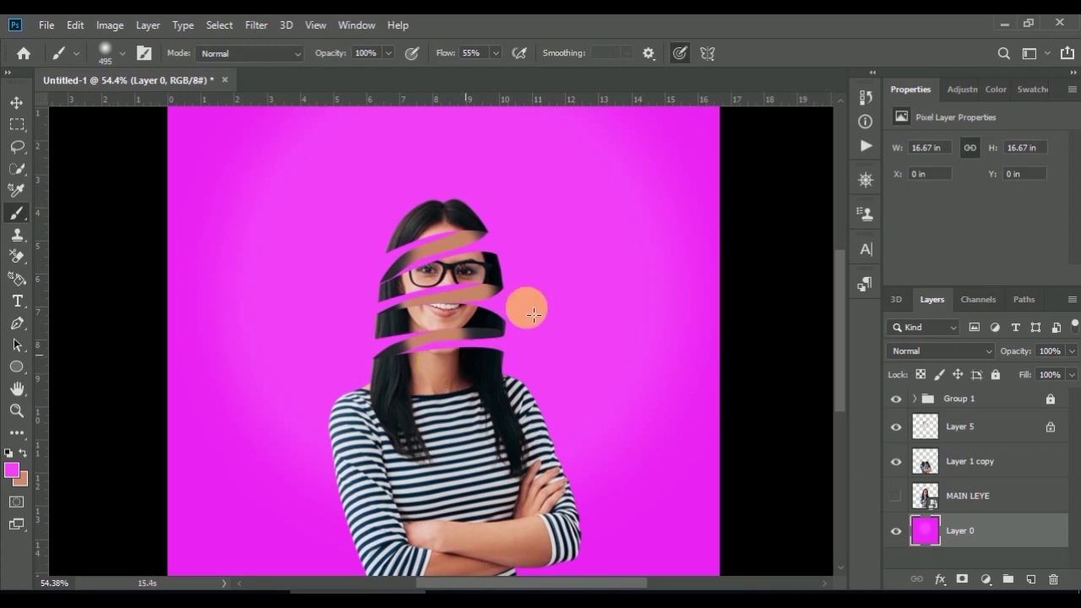
pyautogui.click(452, 373)
pyautogui.click(376, 346)
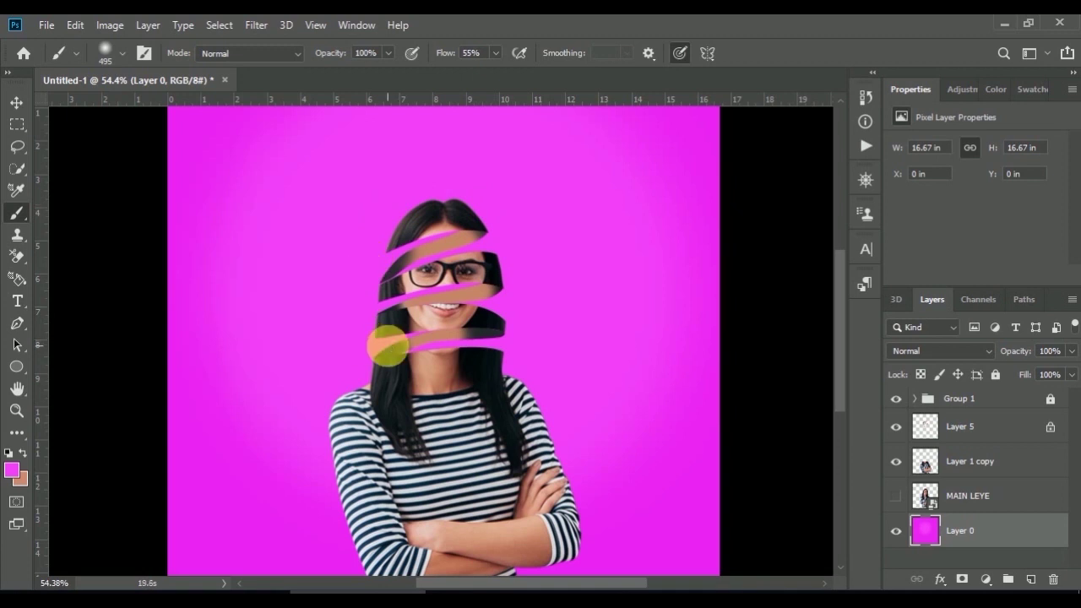
pyautogui.moveTo(389, 348); pyautogui.dragTo(397, 351)
pyautogui.scroll(-3, 397, 351)
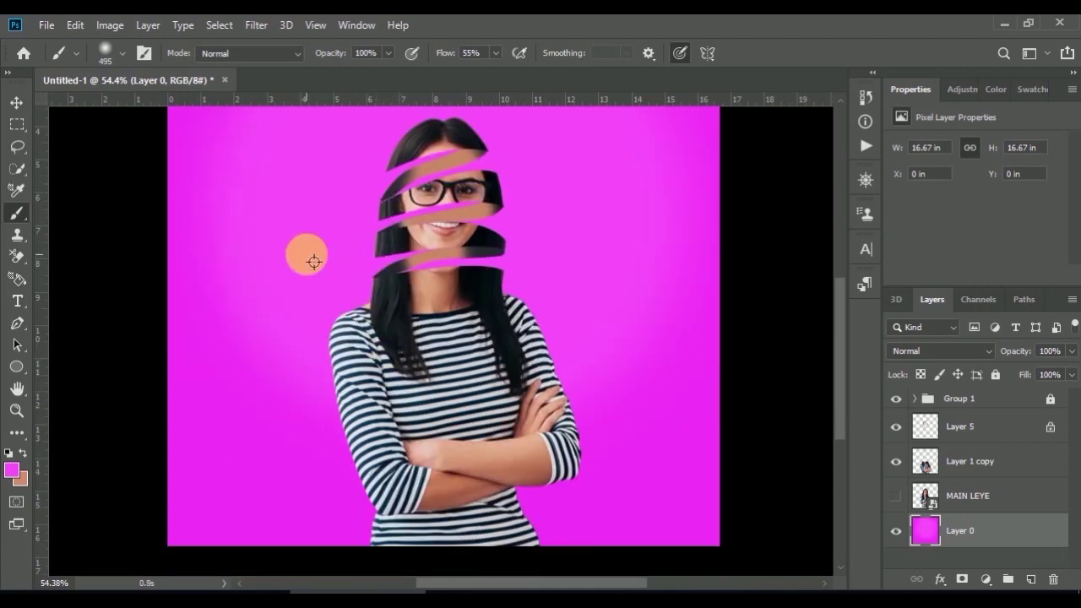
pyautogui.scroll(2, 442, 336)
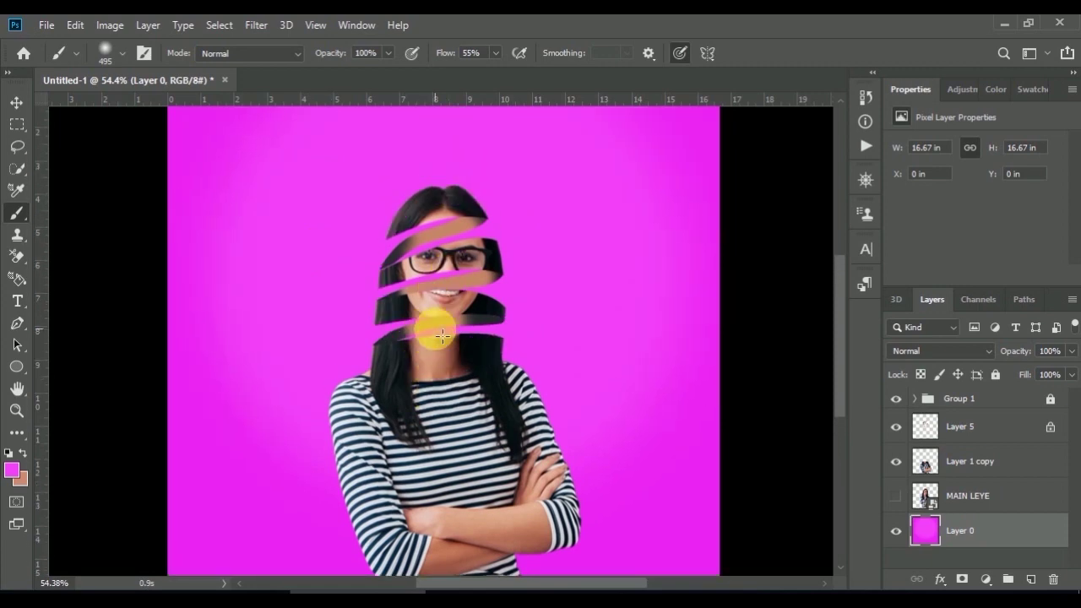
pyautogui.scroll(-2, 442, 335)
pyautogui.scroll(-1, 442, 335)
pyautogui.scroll(-2, 442, 335)
pyautogui.scroll(-1, 442, 335)
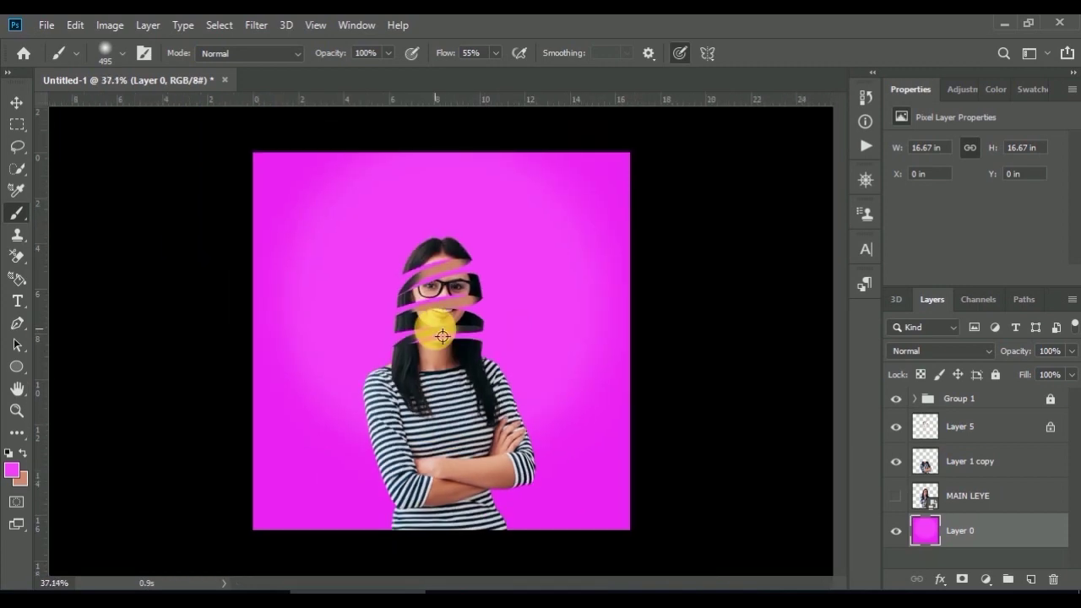
pyautogui.scroll(2, 442, 336)
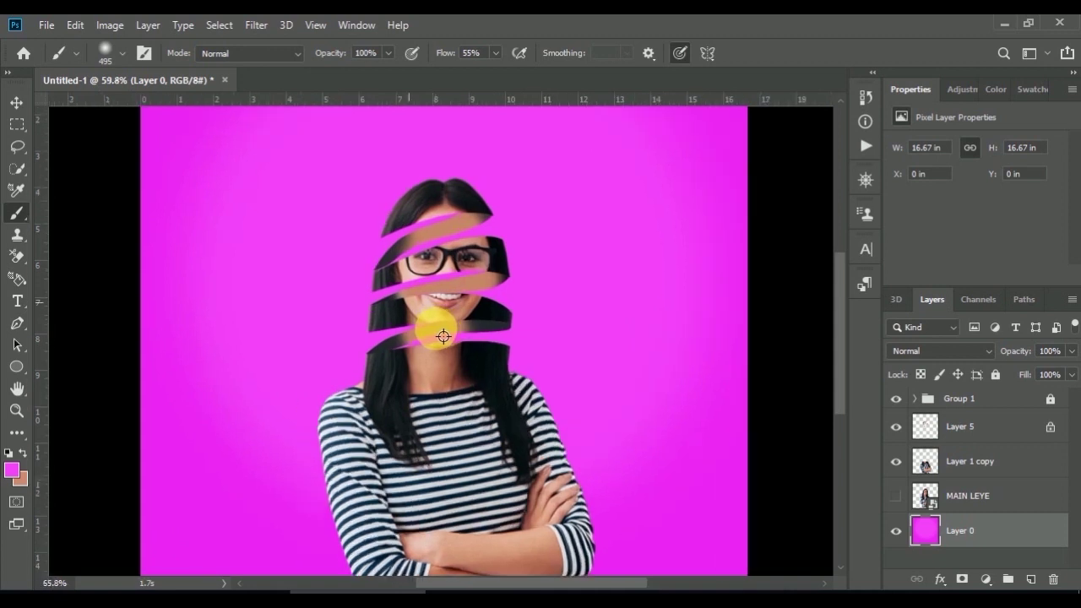
pyautogui.scroll(1, 443, 336)
pyautogui.scroll(1, 443, 336)
pyautogui.scroll(2, 443, 337)
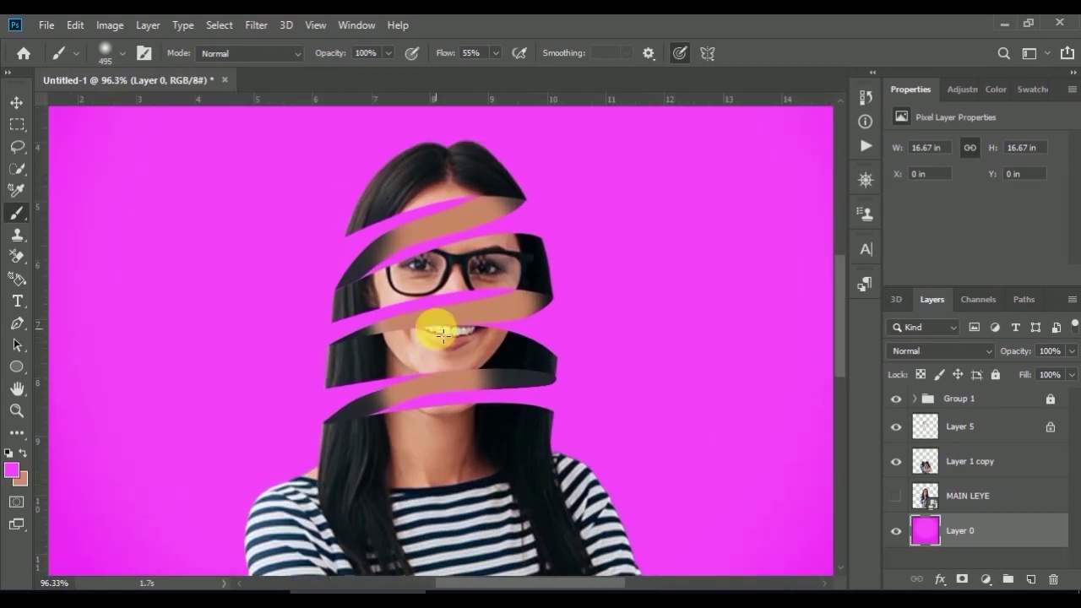
pyautogui.scroll(1, 443, 337)
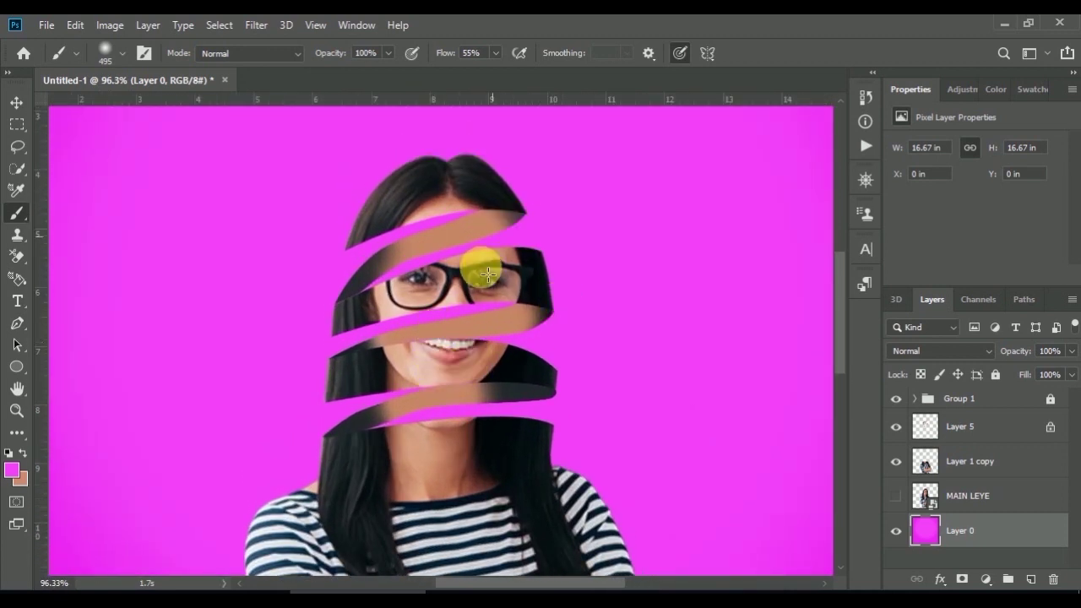